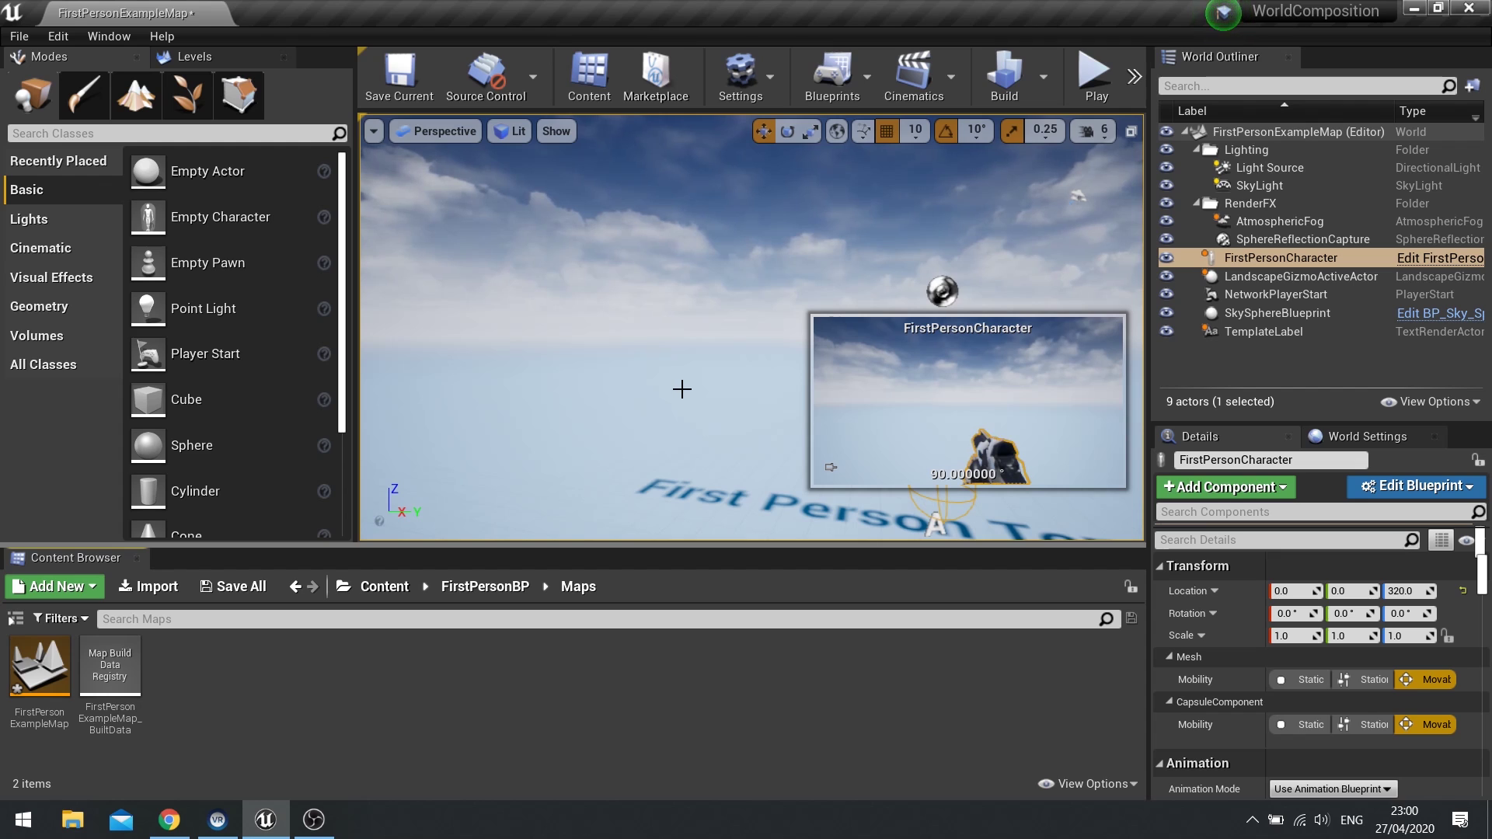
right_drag(682, 390, 750, 458)
key(w)
key(s)
key(a)
right_drag(594, 445, 686, 378)
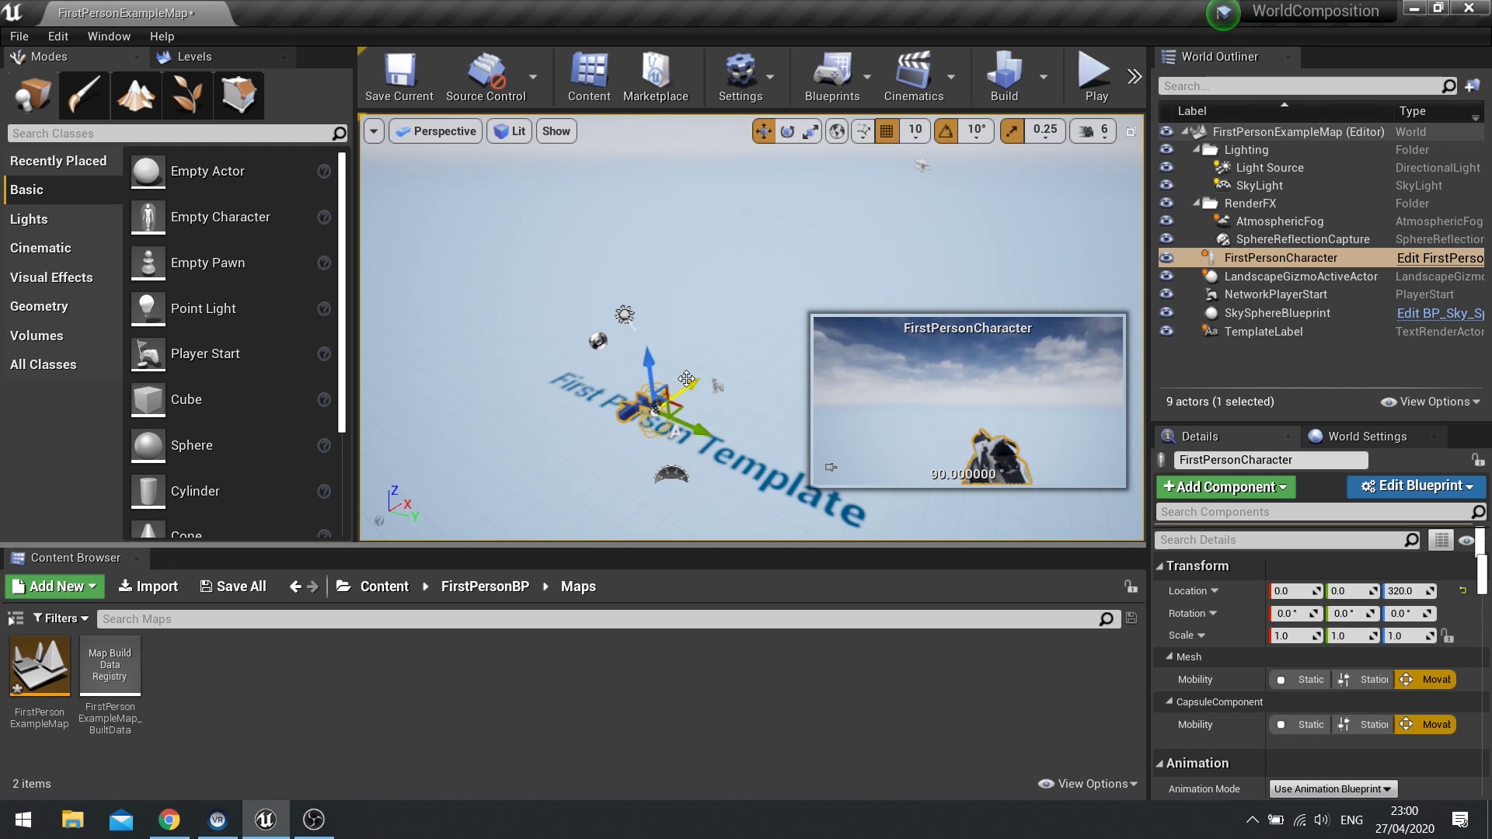
right_drag(651, 364, 602, 291)
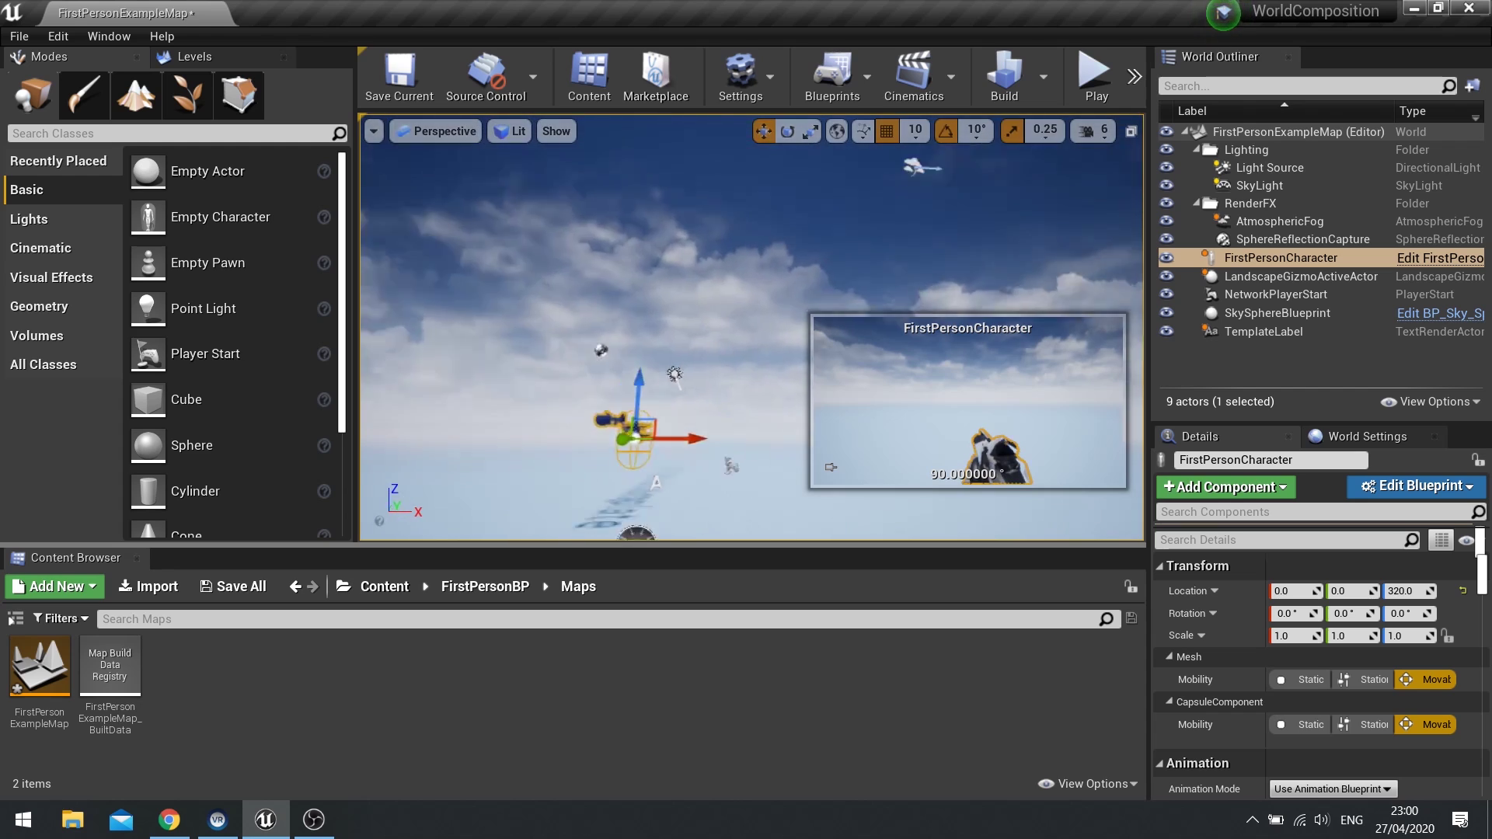
right_drag(680, 334, 660, 362)
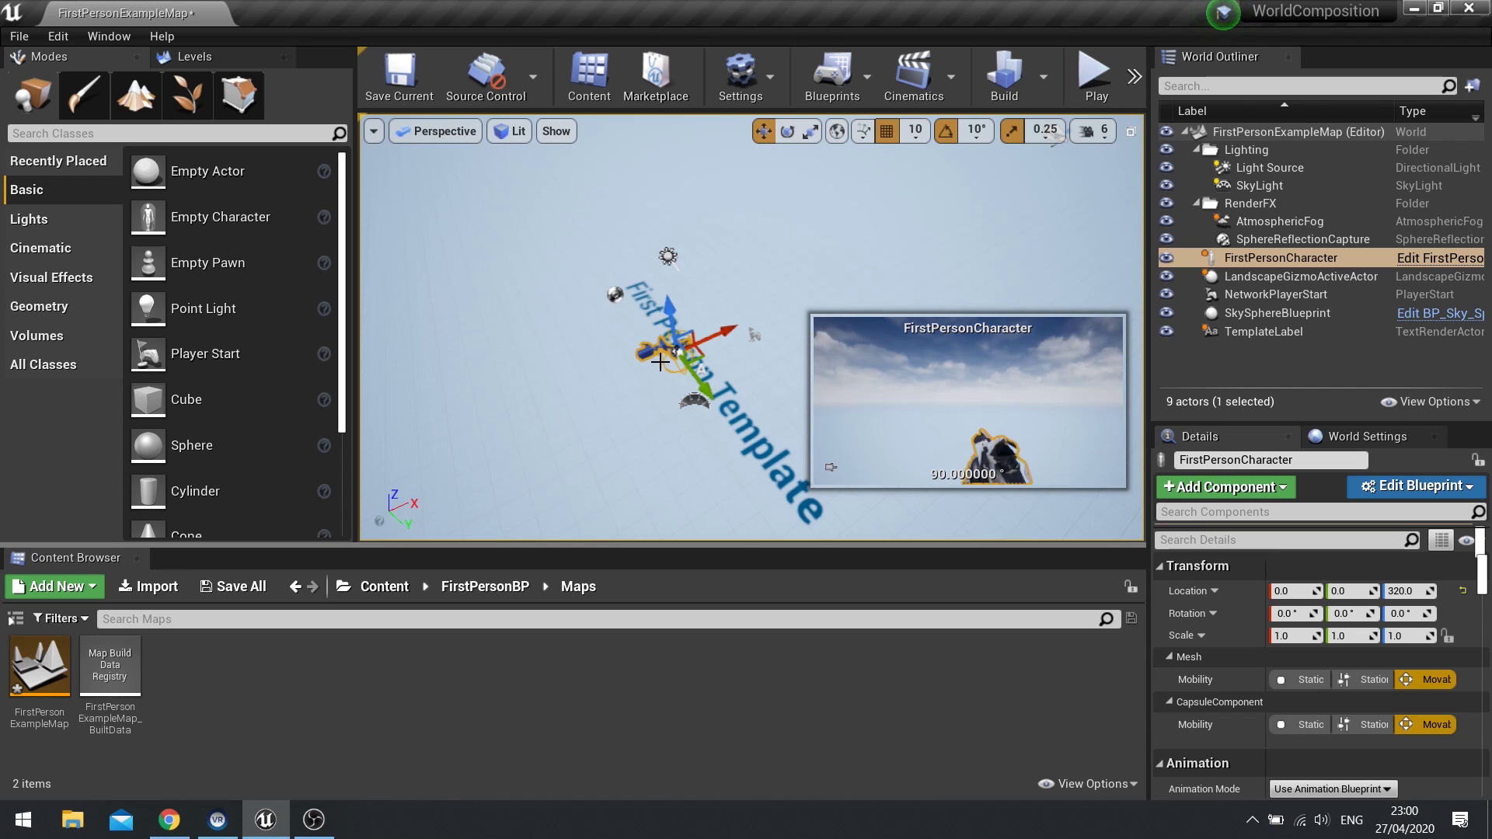
right_drag(660, 362, 623, 392)
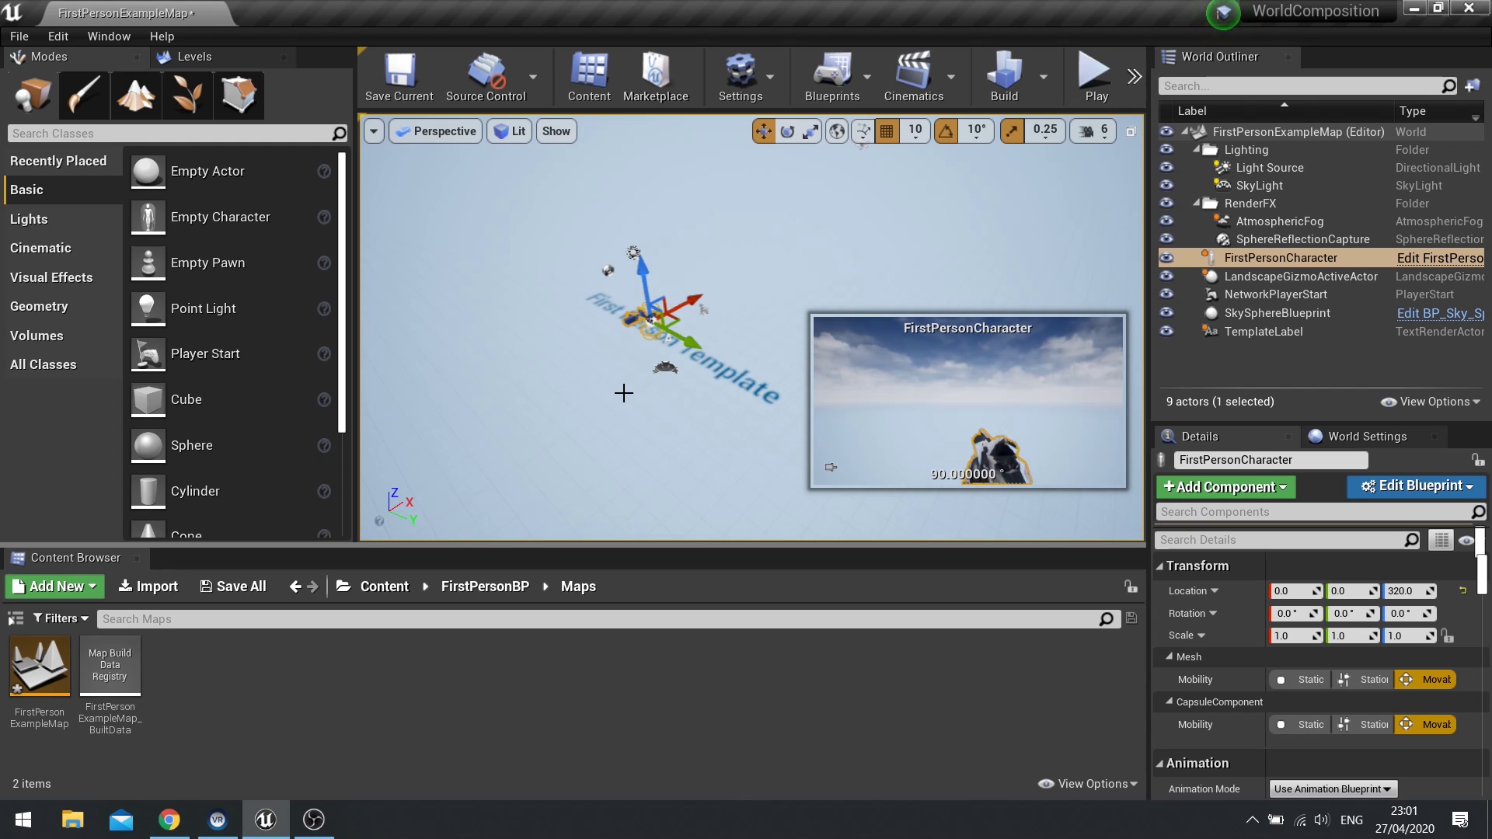
right_drag(623, 393, 594, 372)
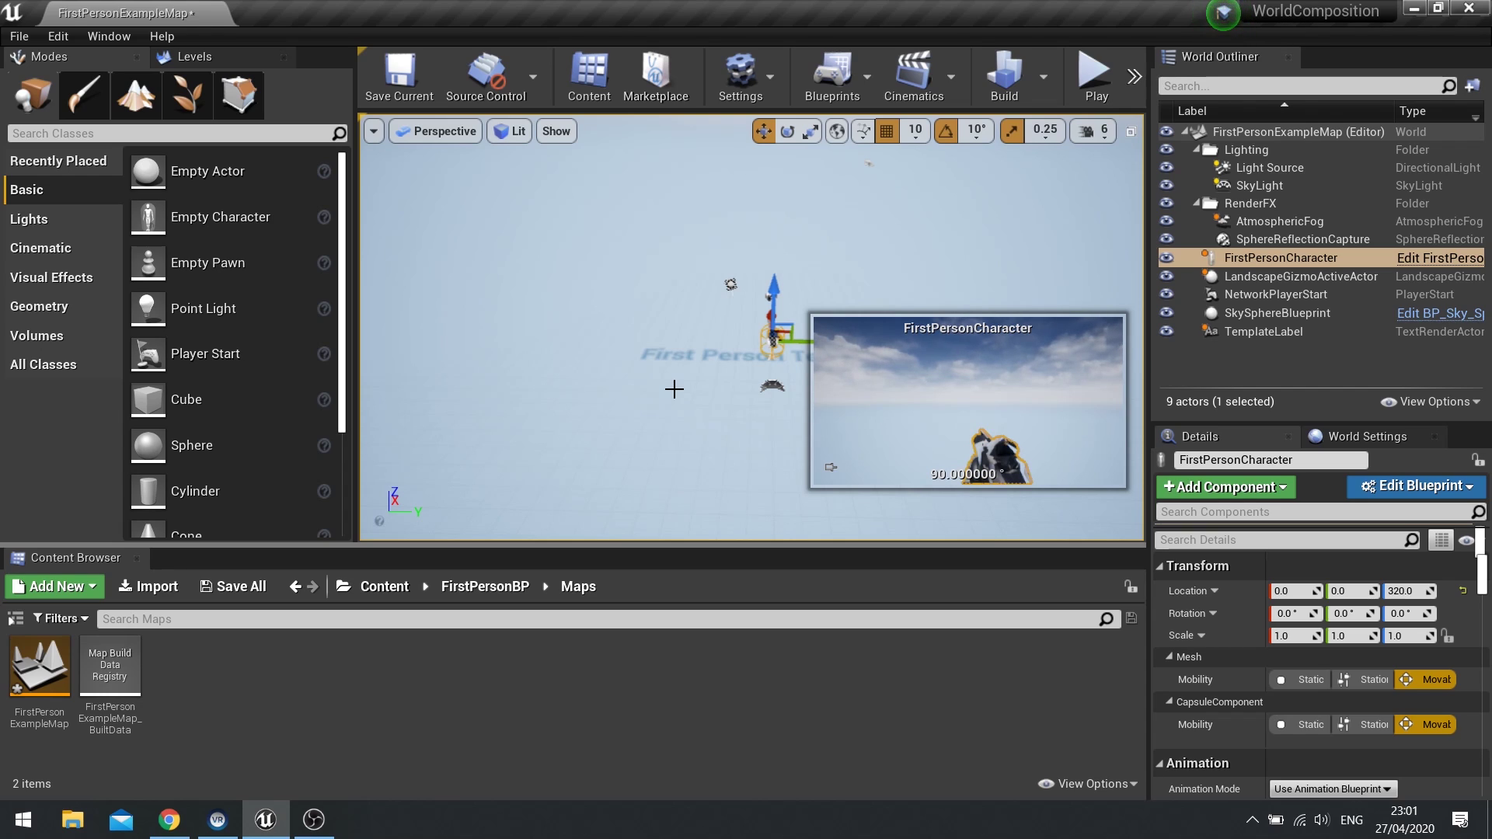
key(w)
mouse_move(710, 383)
right_down()
mouse_move(703, 404)
mouse_move(661, 381)
mouse_move(710, 326)
mouse_move(676, 388)
mouse_move(710, 379)
right_up()
key(s)
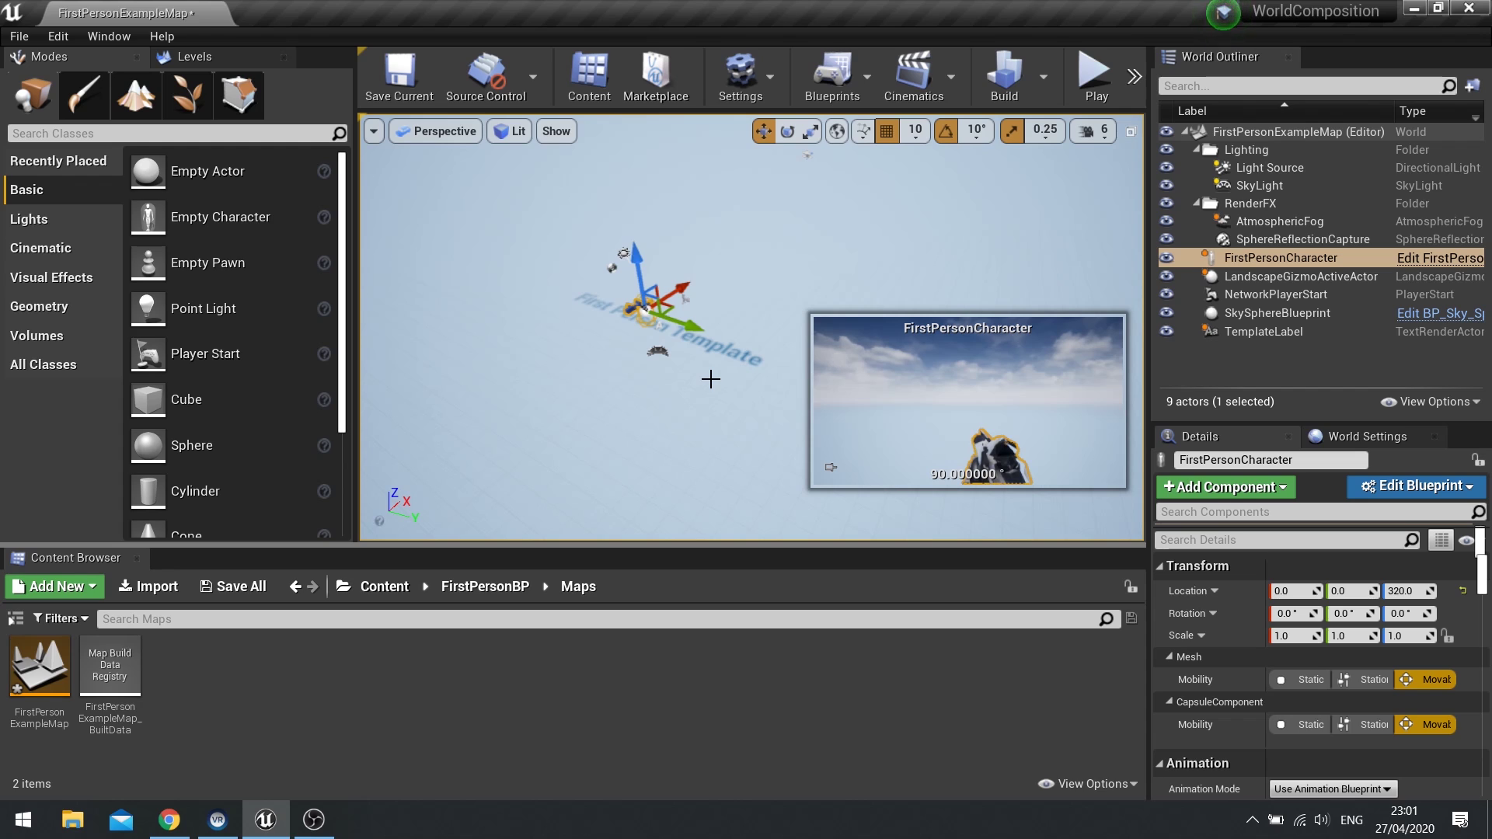
mouse_move(583, 340)
right_down()
mouse_move(592, 310)
mouse_move(606, 327)
mouse_move(583, 341)
right_up()
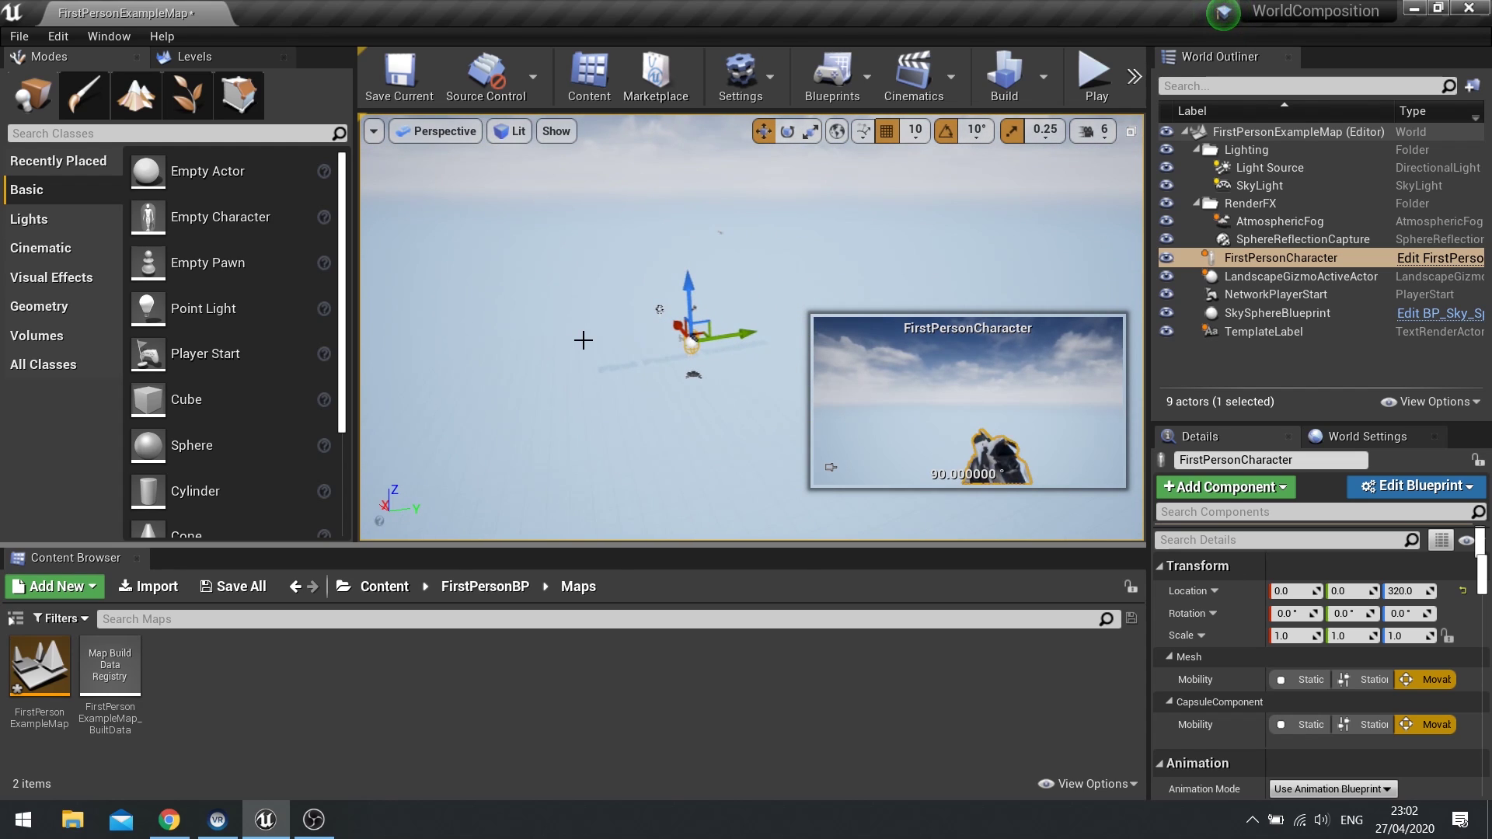
right_drag(765, 420, 682, 456)
key(w)
key(d)
key(w)
key(s)
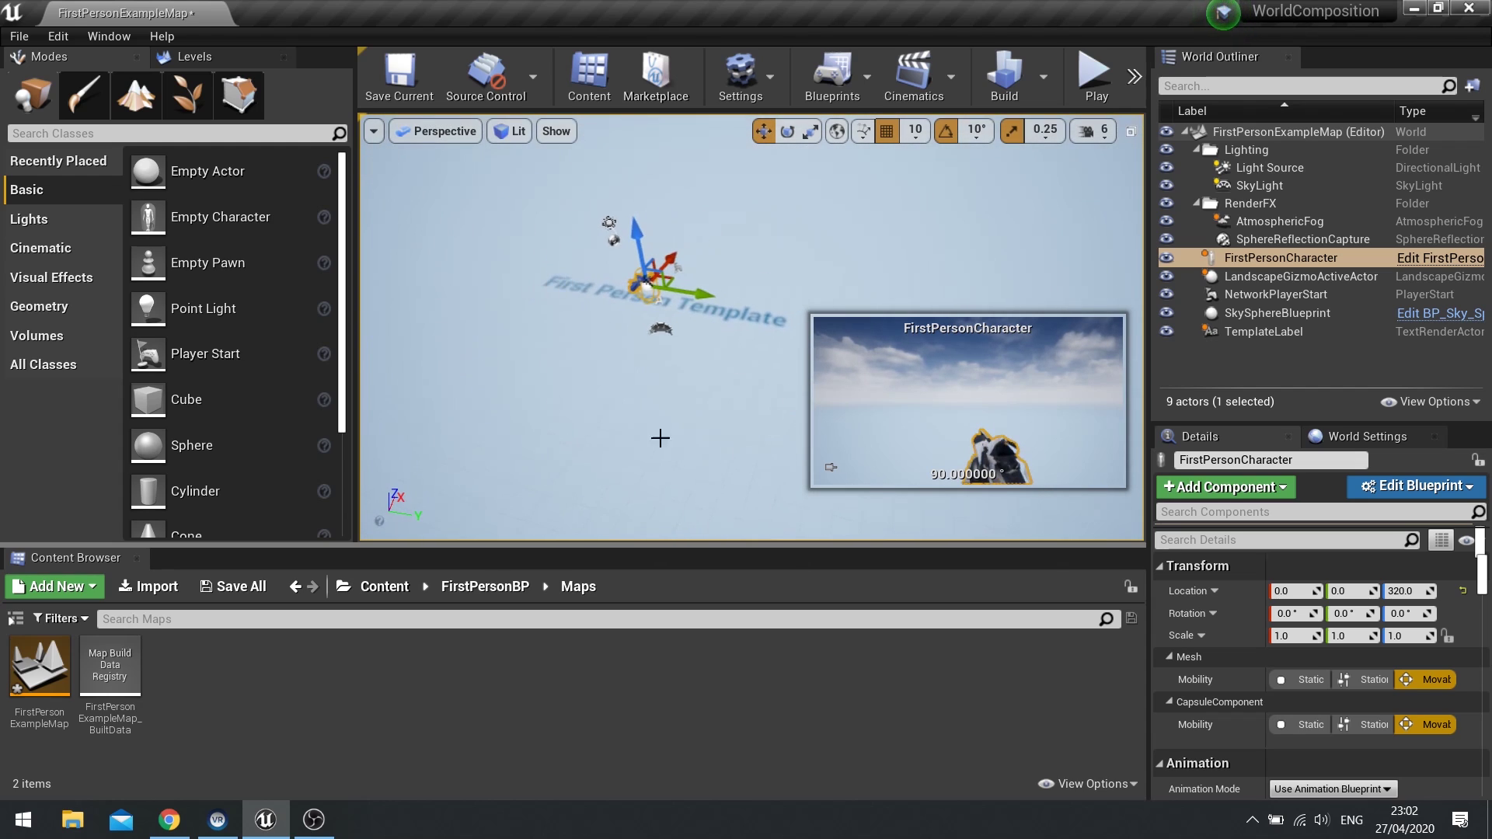
Look up the Enable World Composition option in World Settings by searching for "world com", and clear the search.
click(1373, 437)
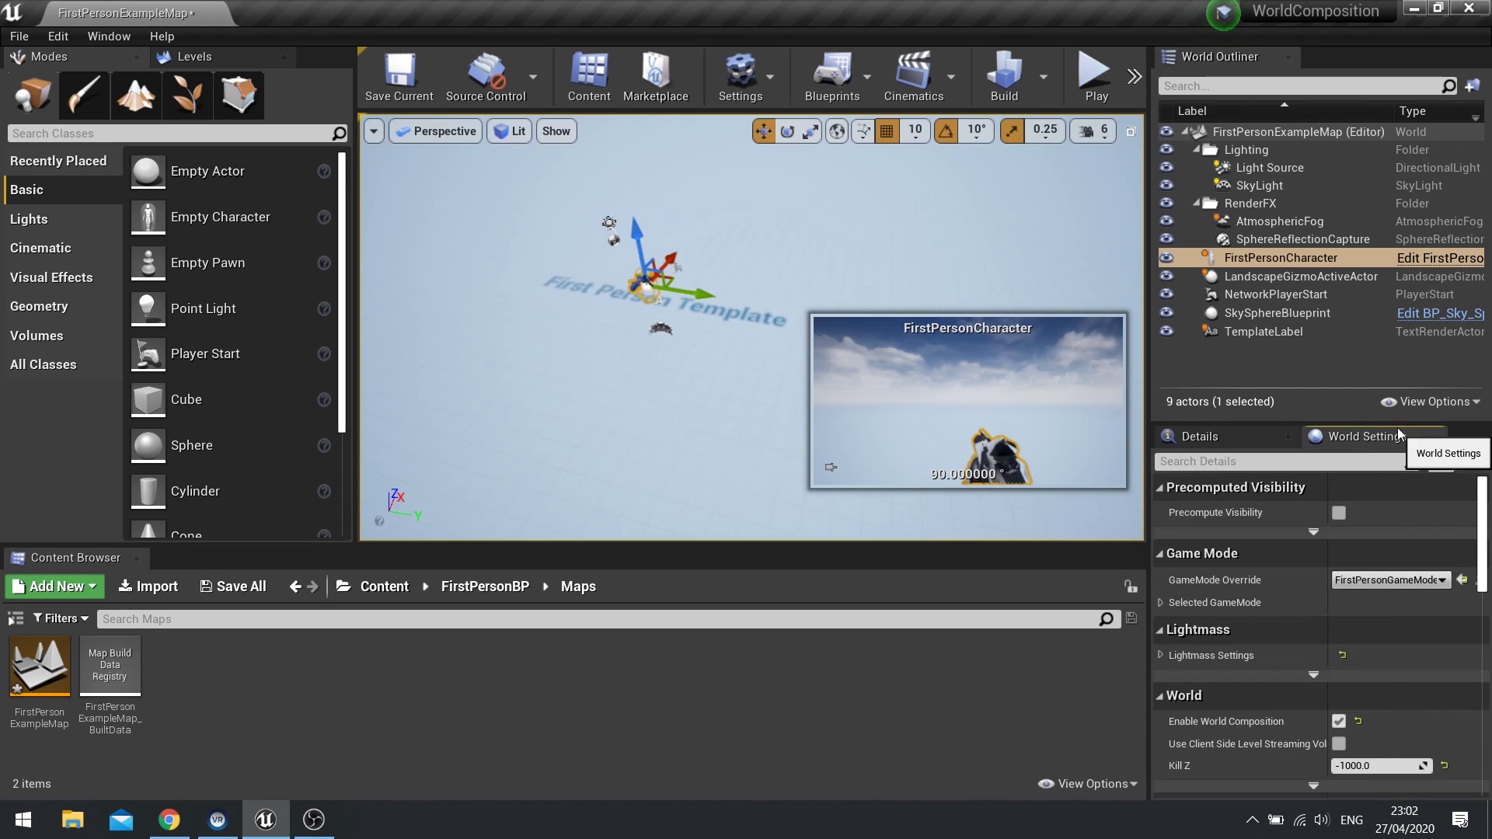
click(1199, 436)
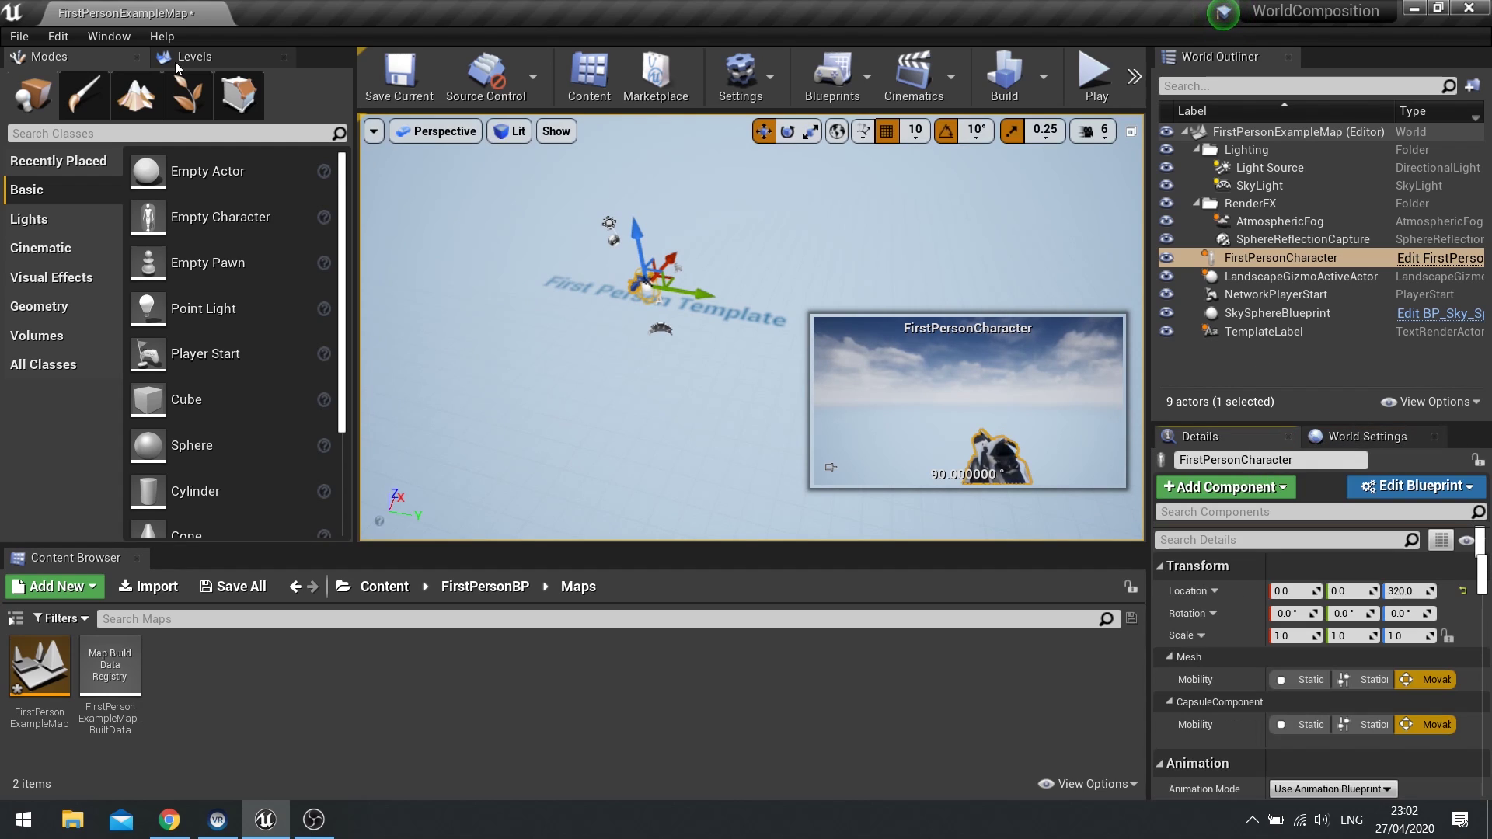
click(115, 36)
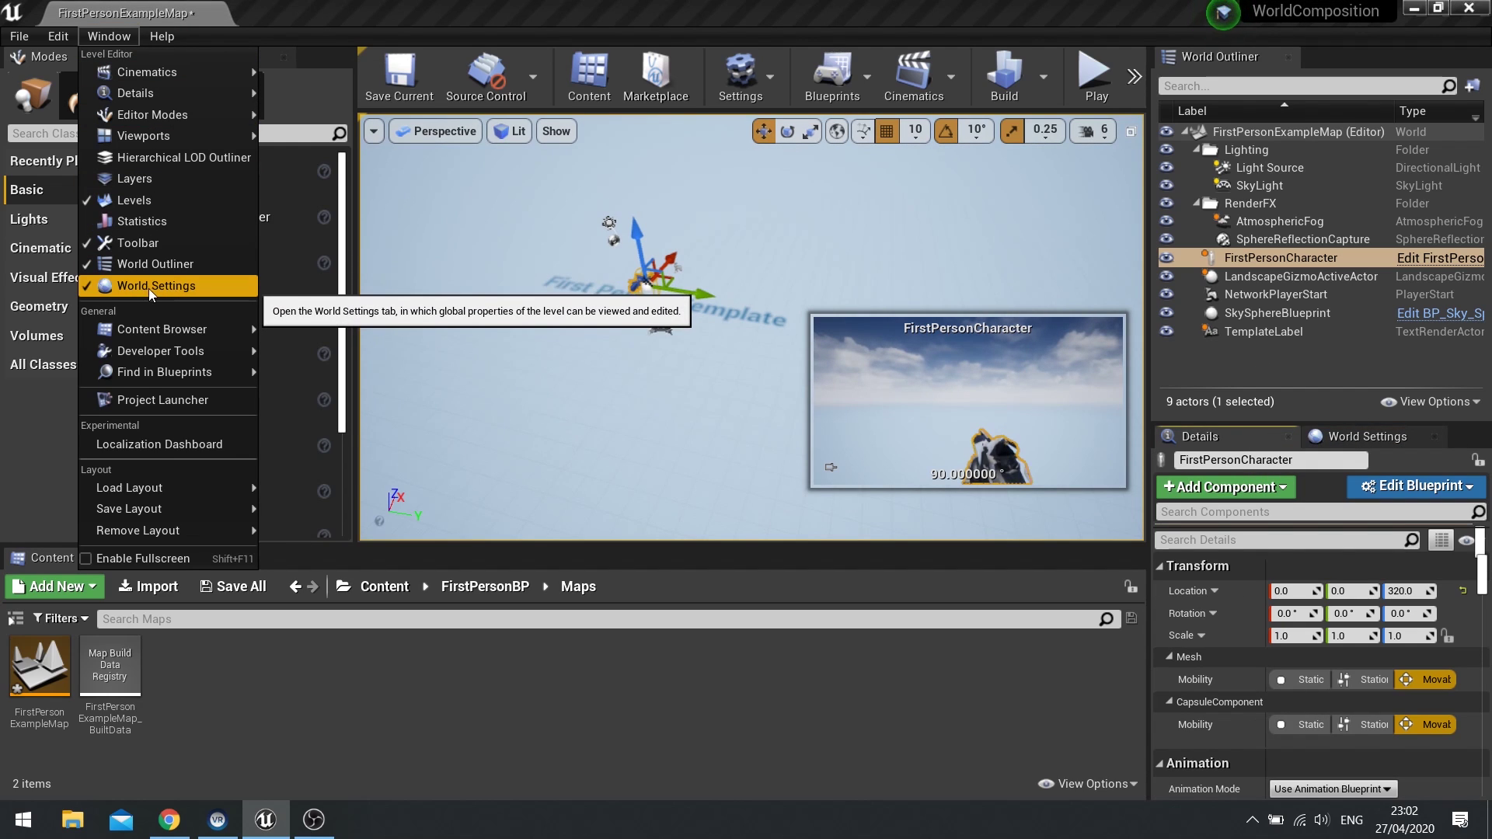
click(1350, 439)
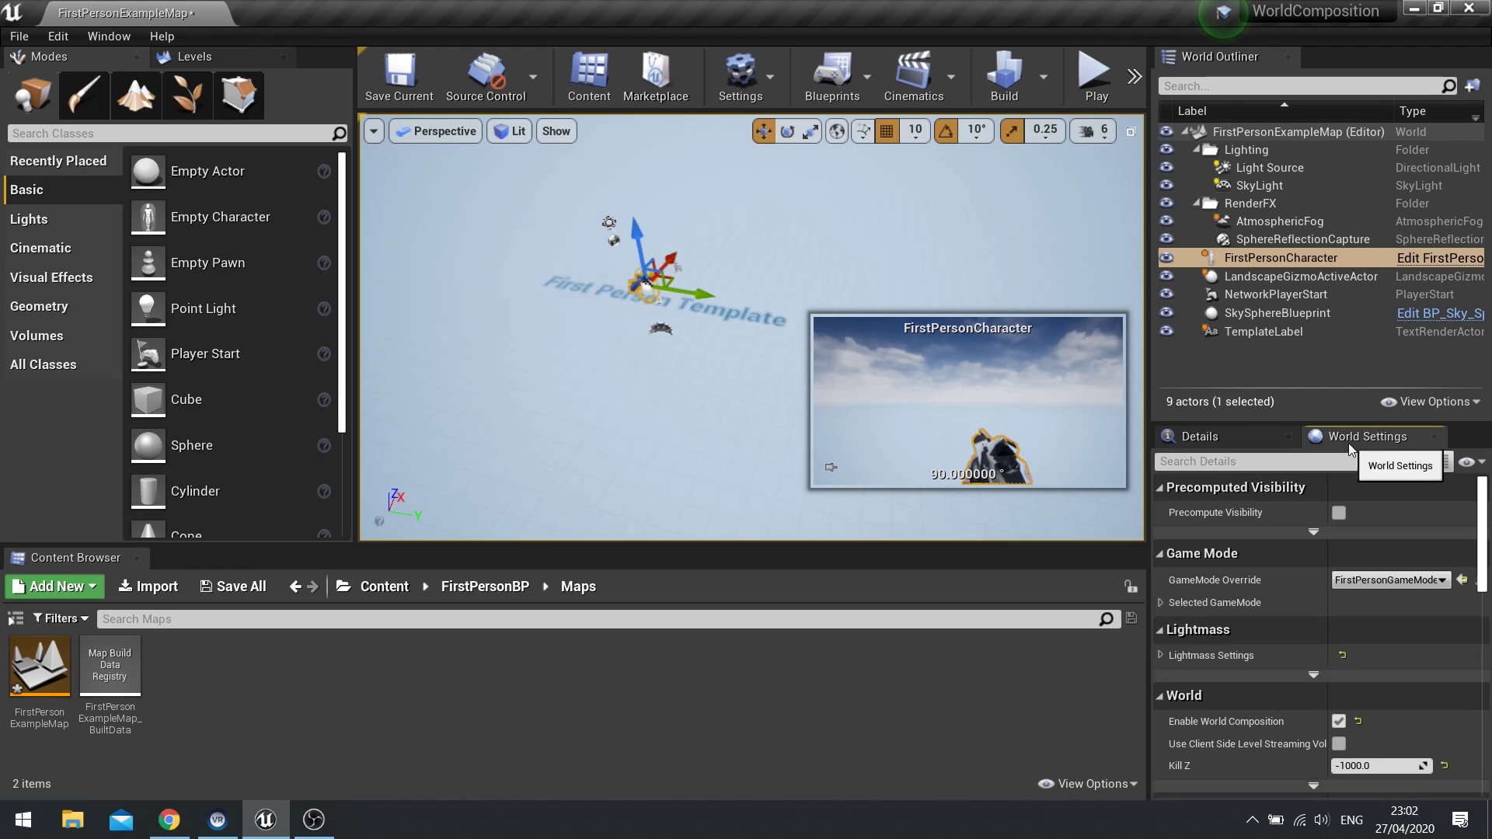
click(1250, 460)
text(world com)
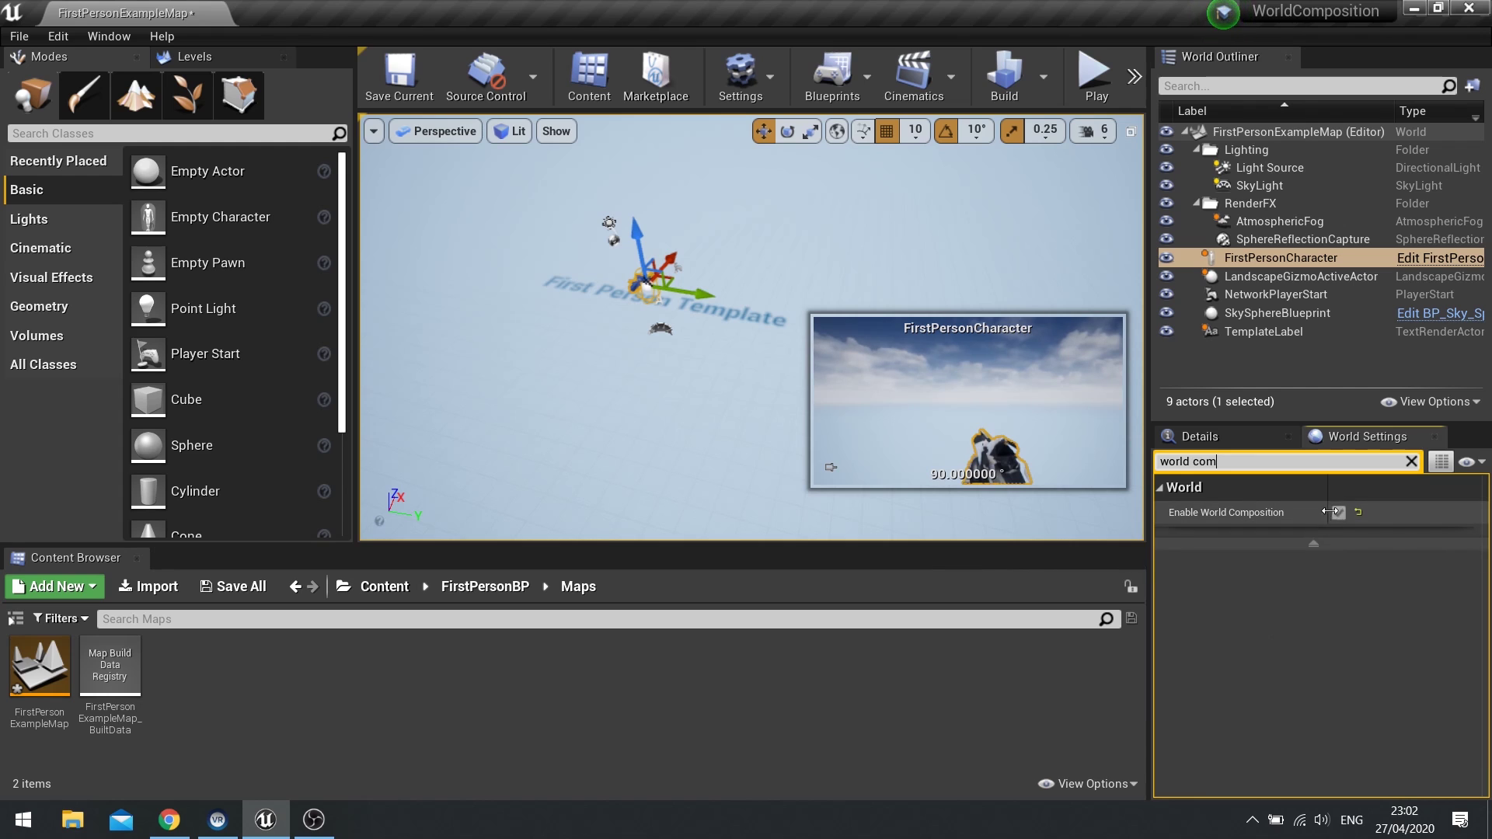
click(1411, 461)
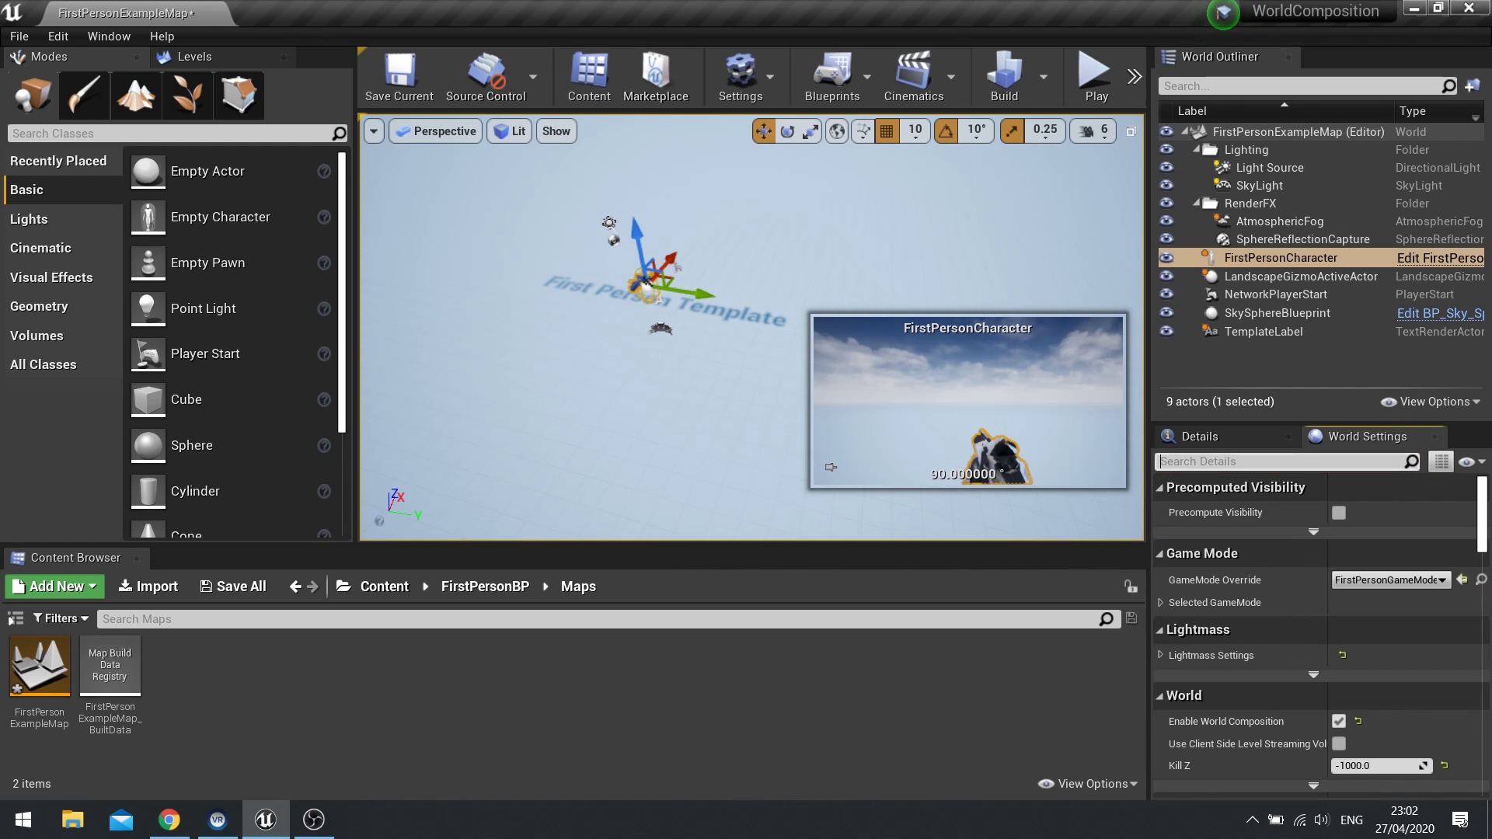
key(w)
right_drag(668, 334, 638, 342)
key(a)
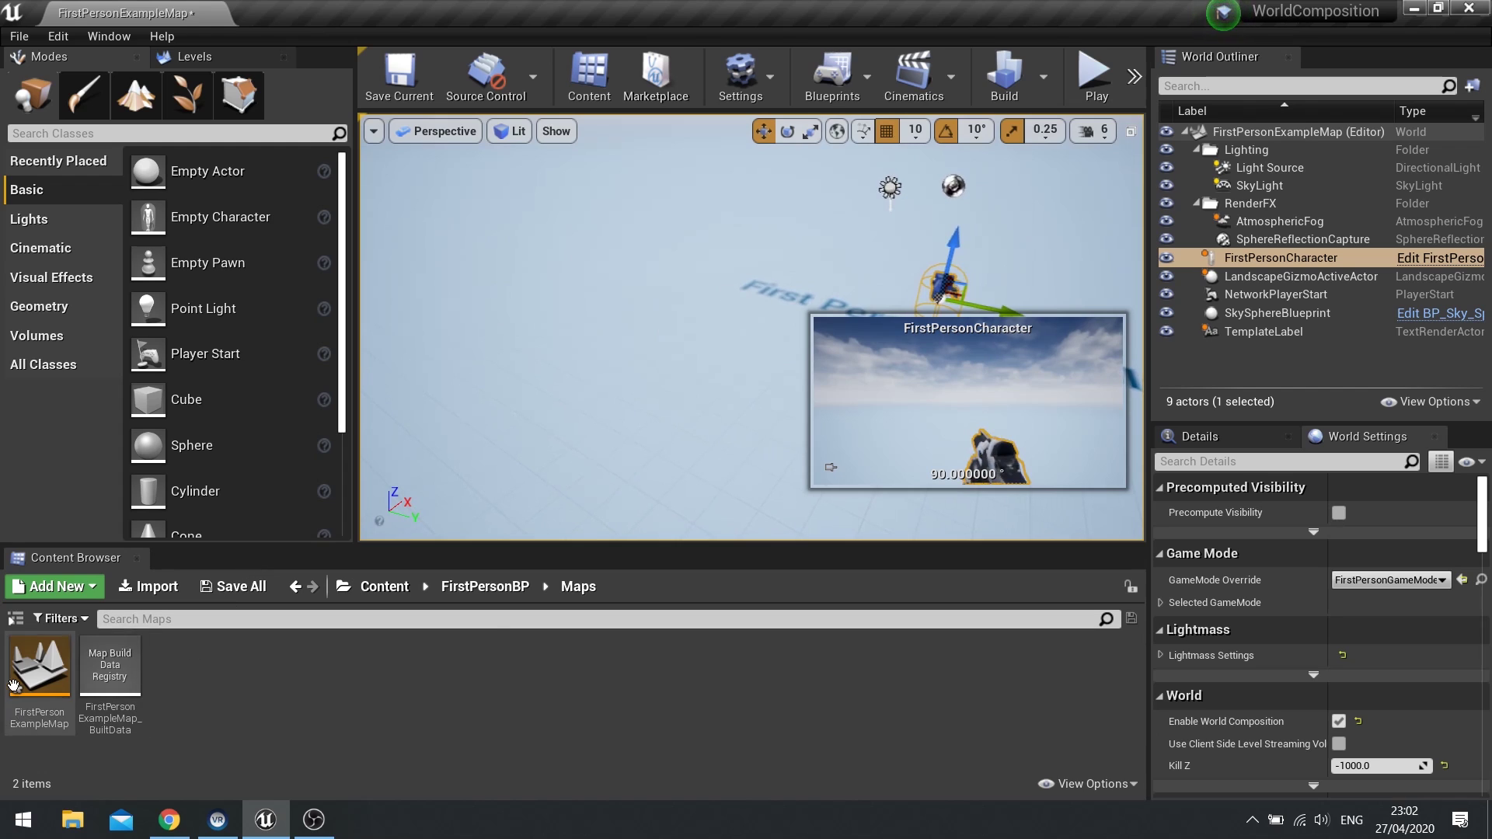
right_drag(777, 404, 926, 360)
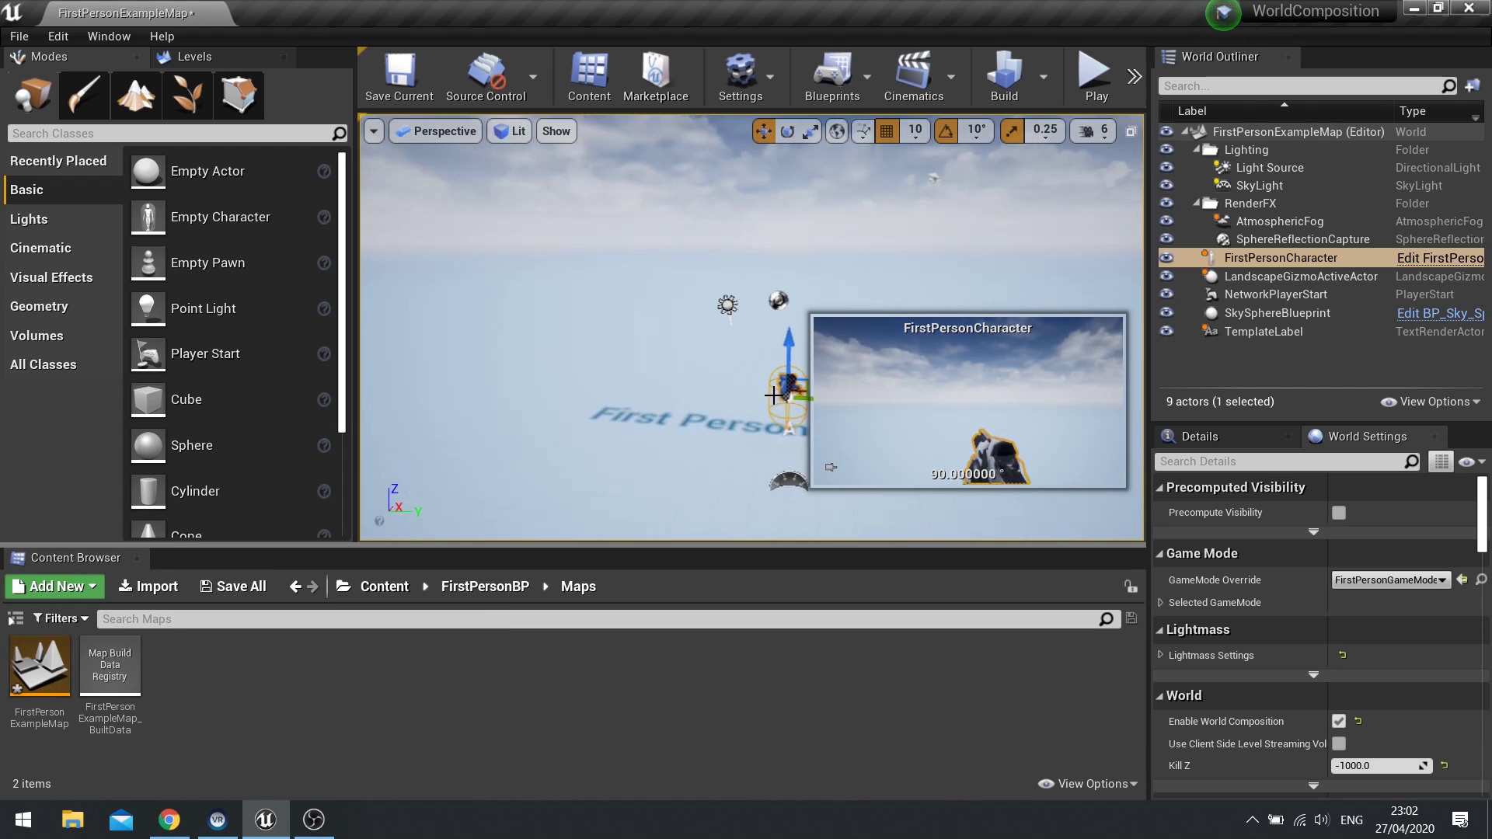
right_drag(668, 335, 777, 350)
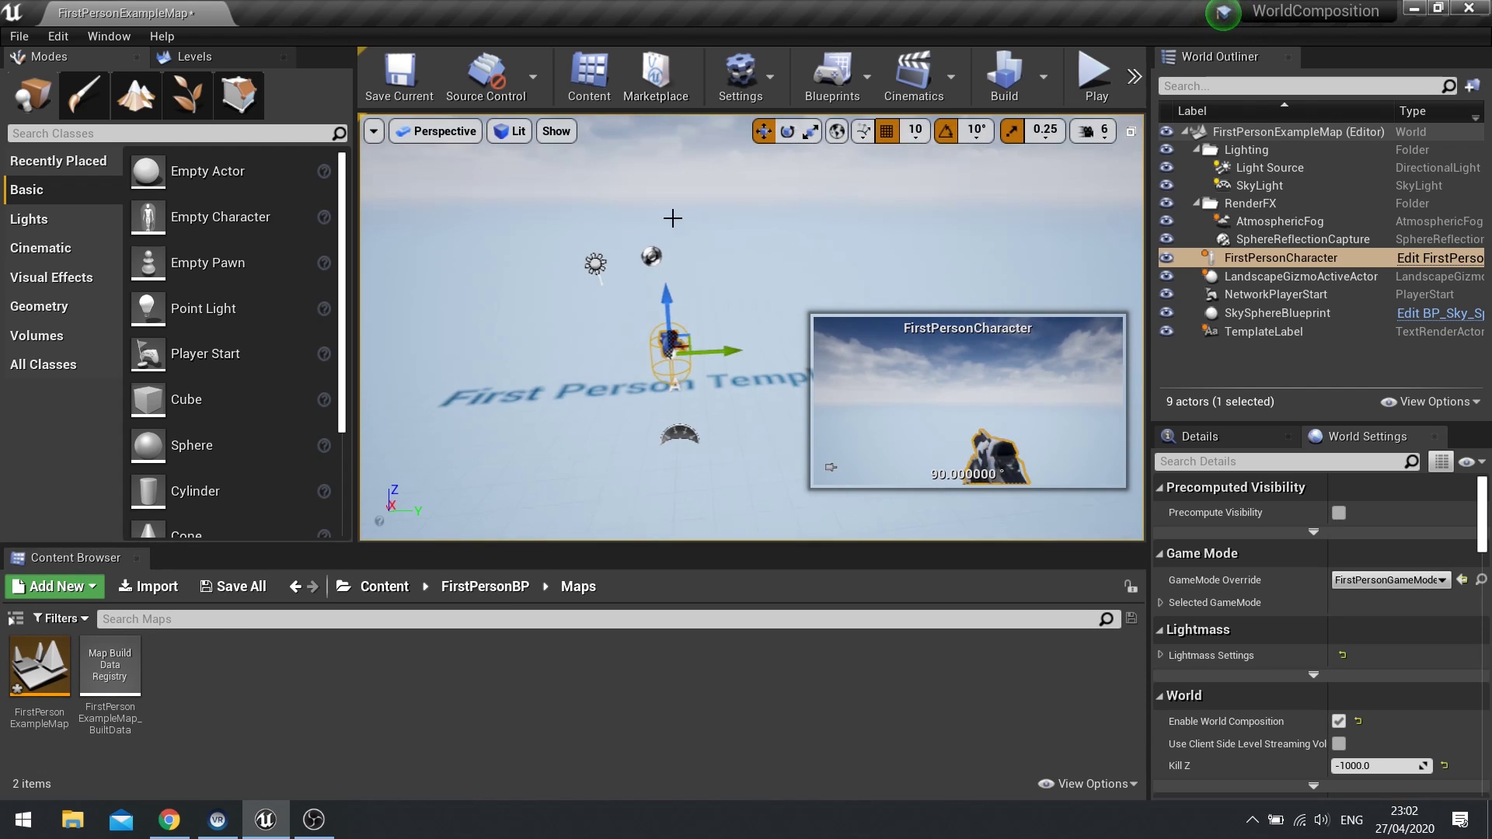
Select the FirstPersonExampleMap asset and bring up the list of levels in the project.
click(42, 672)
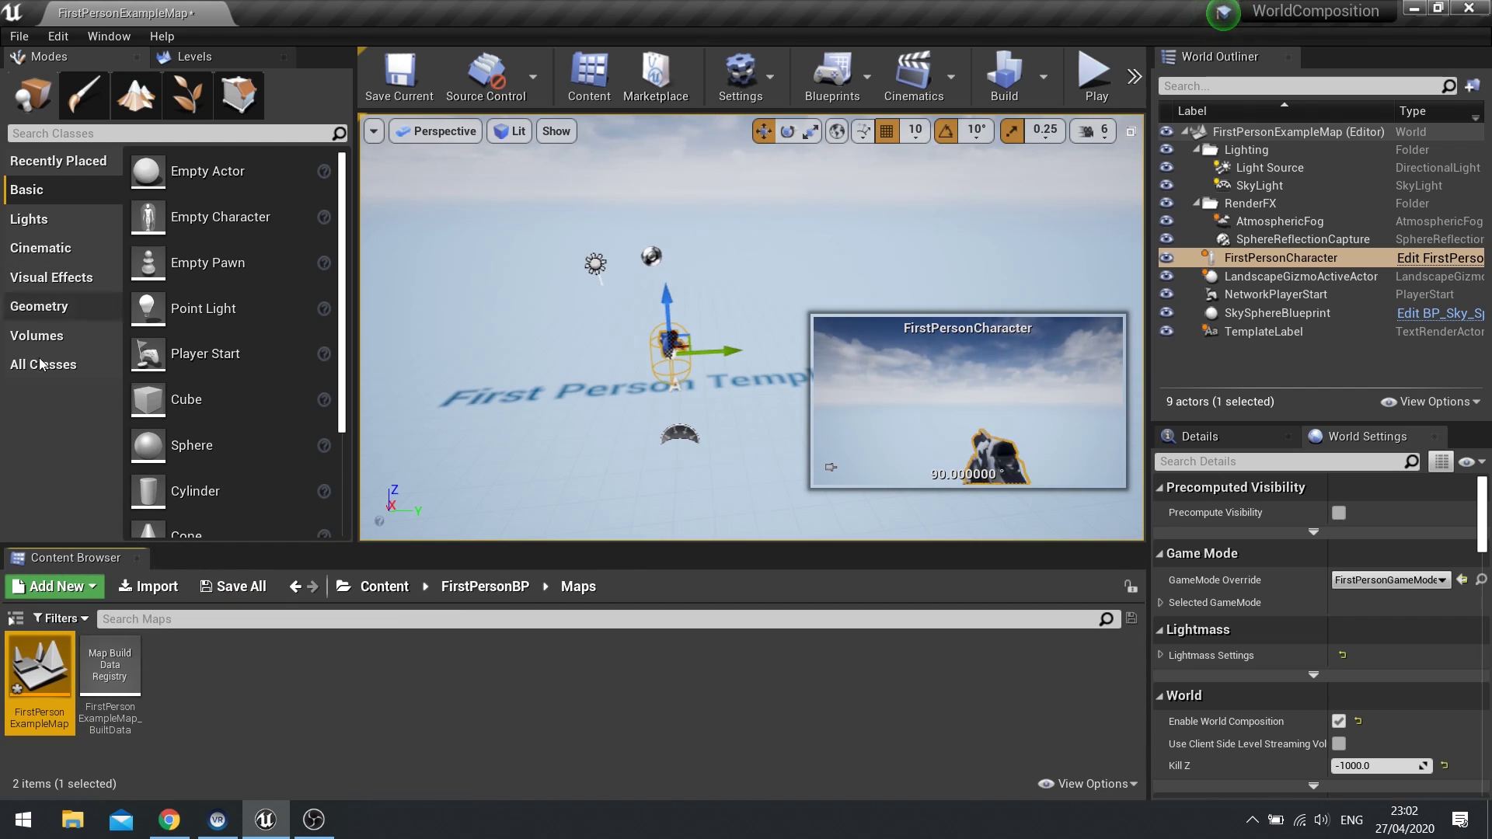
click(203, 59)
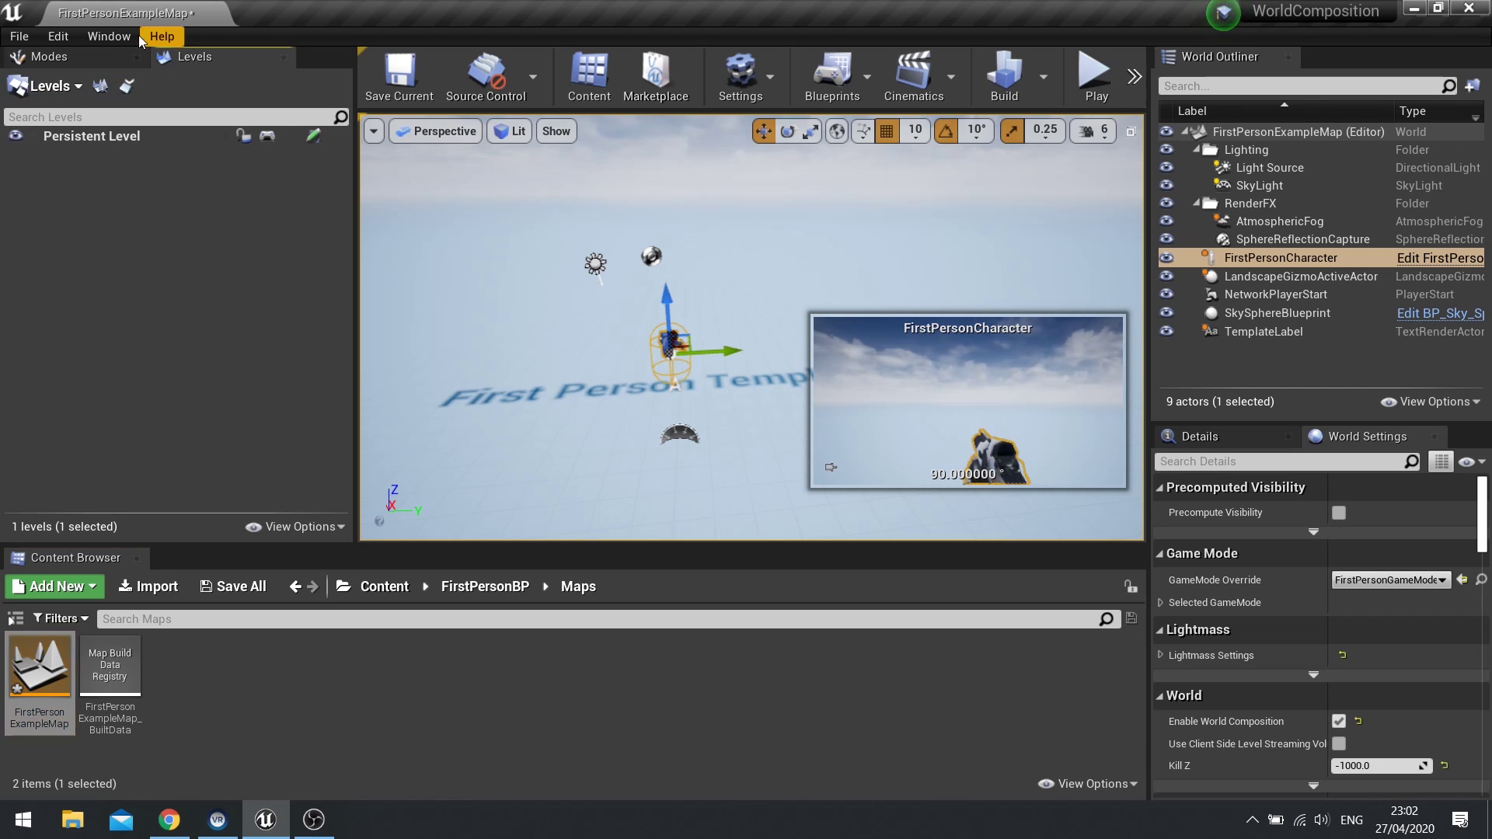
click(116, 34)
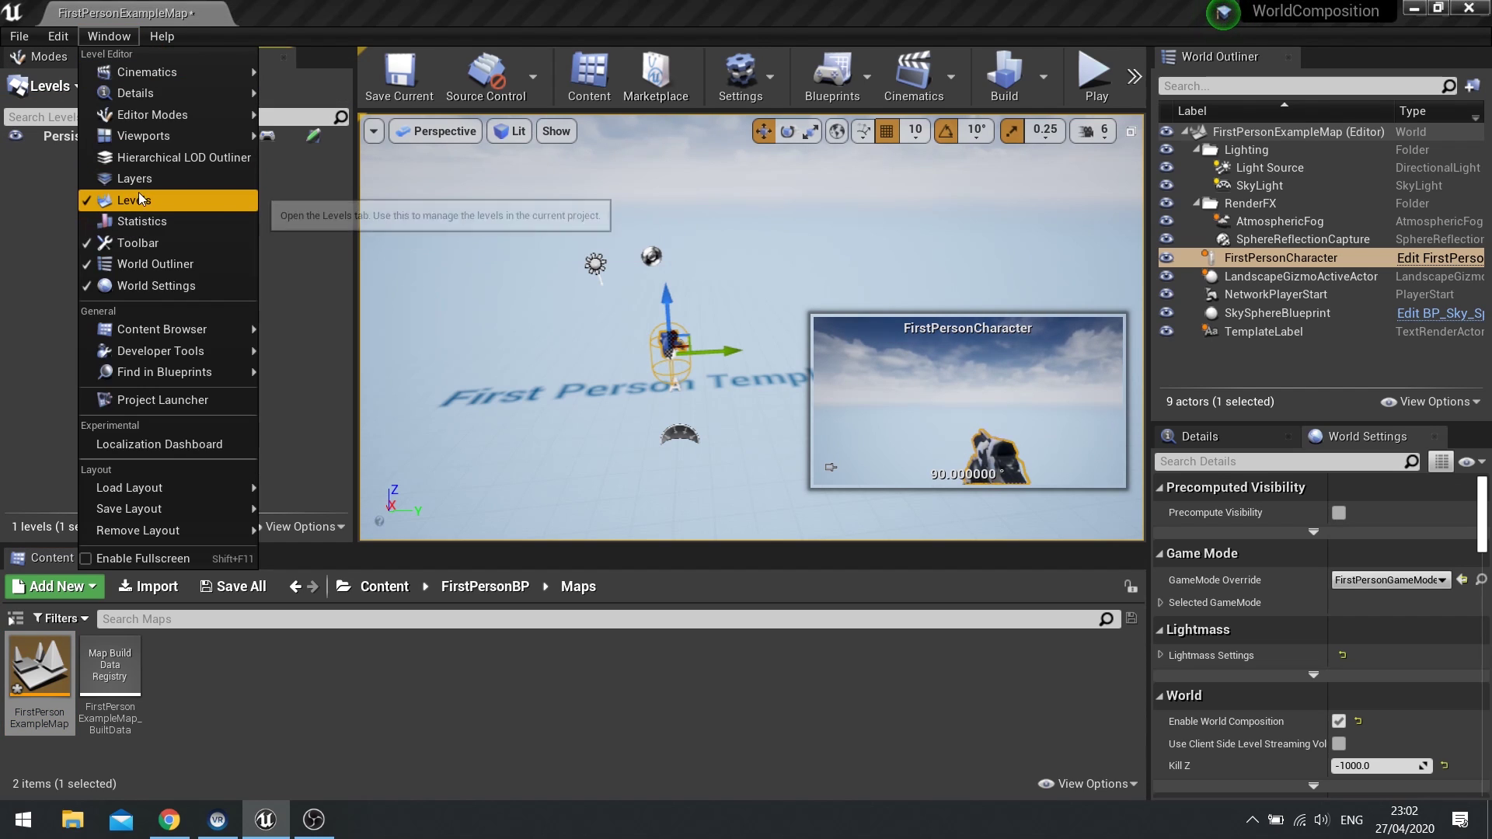
click(118, 35)
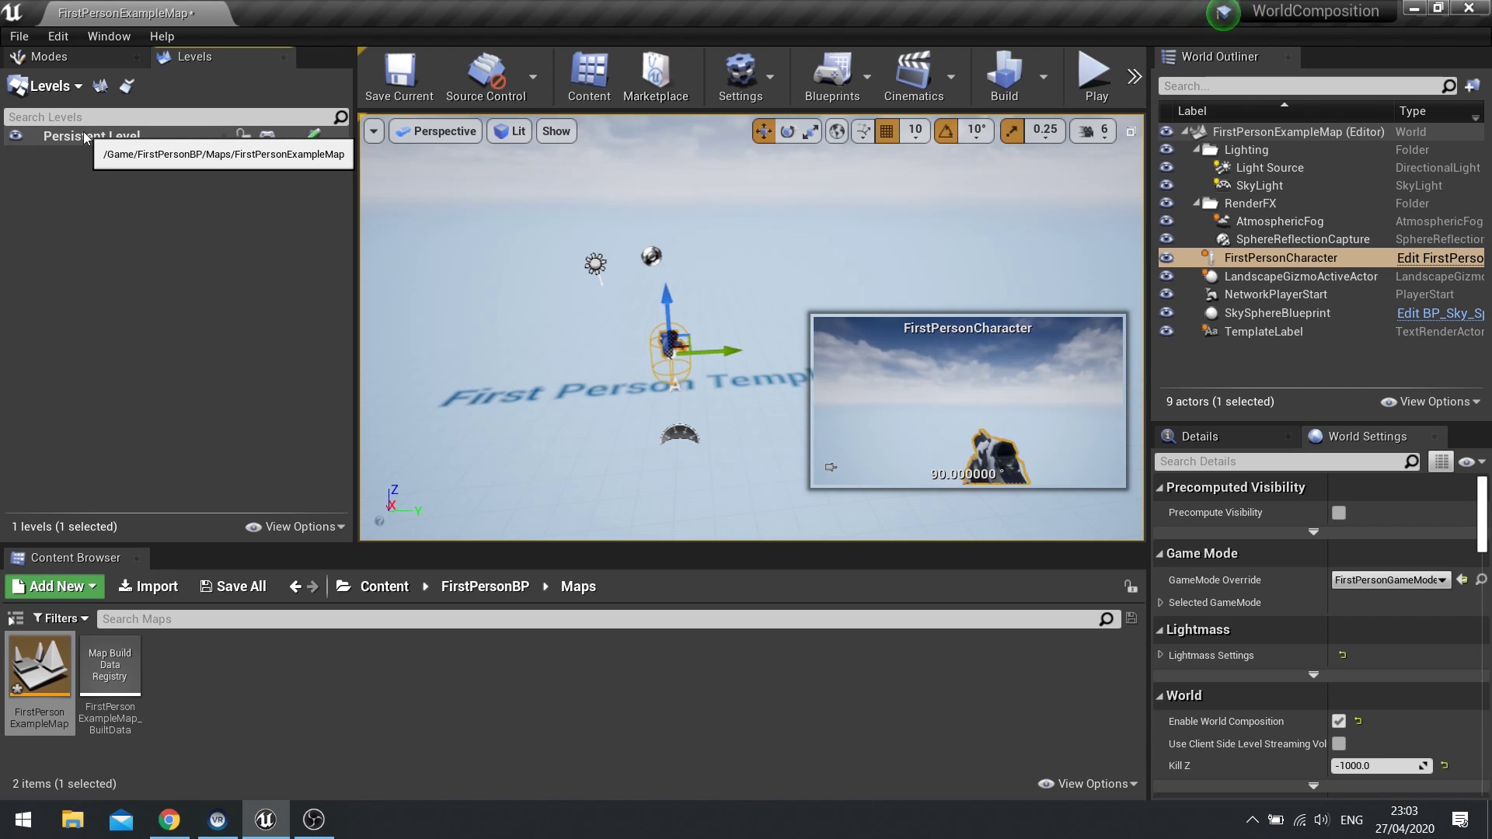
Create a new level named Map1 in the FirstPersonBP/Maps folder.
mouse_move(579, 278)
right_down()
mouse_move(661, 239)
mouse_move(554, 278)
right_up()
right_drag(751, 328, 692, 373)
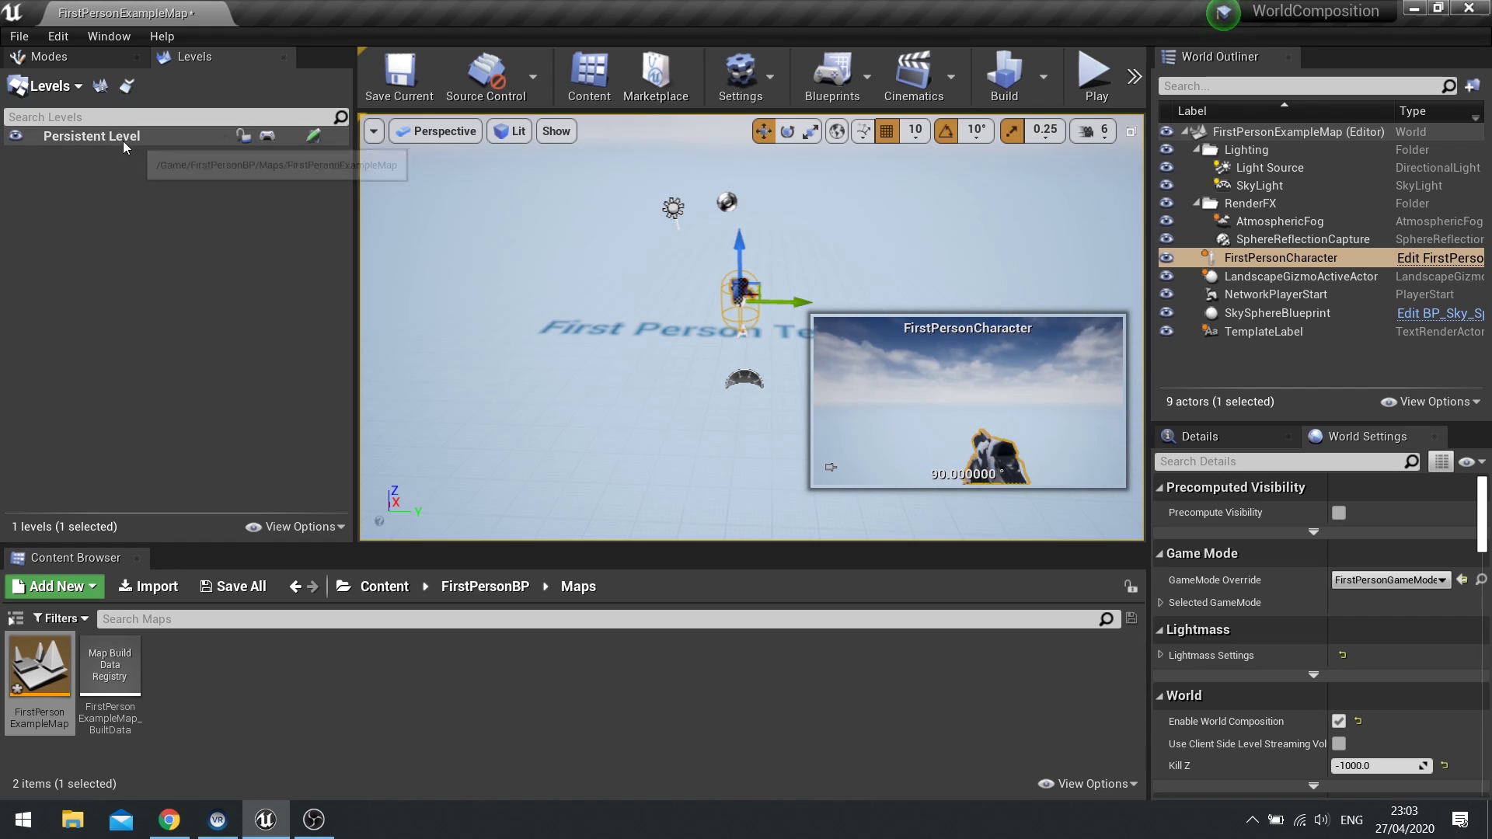
right_drag(644, 475, 678, 450)
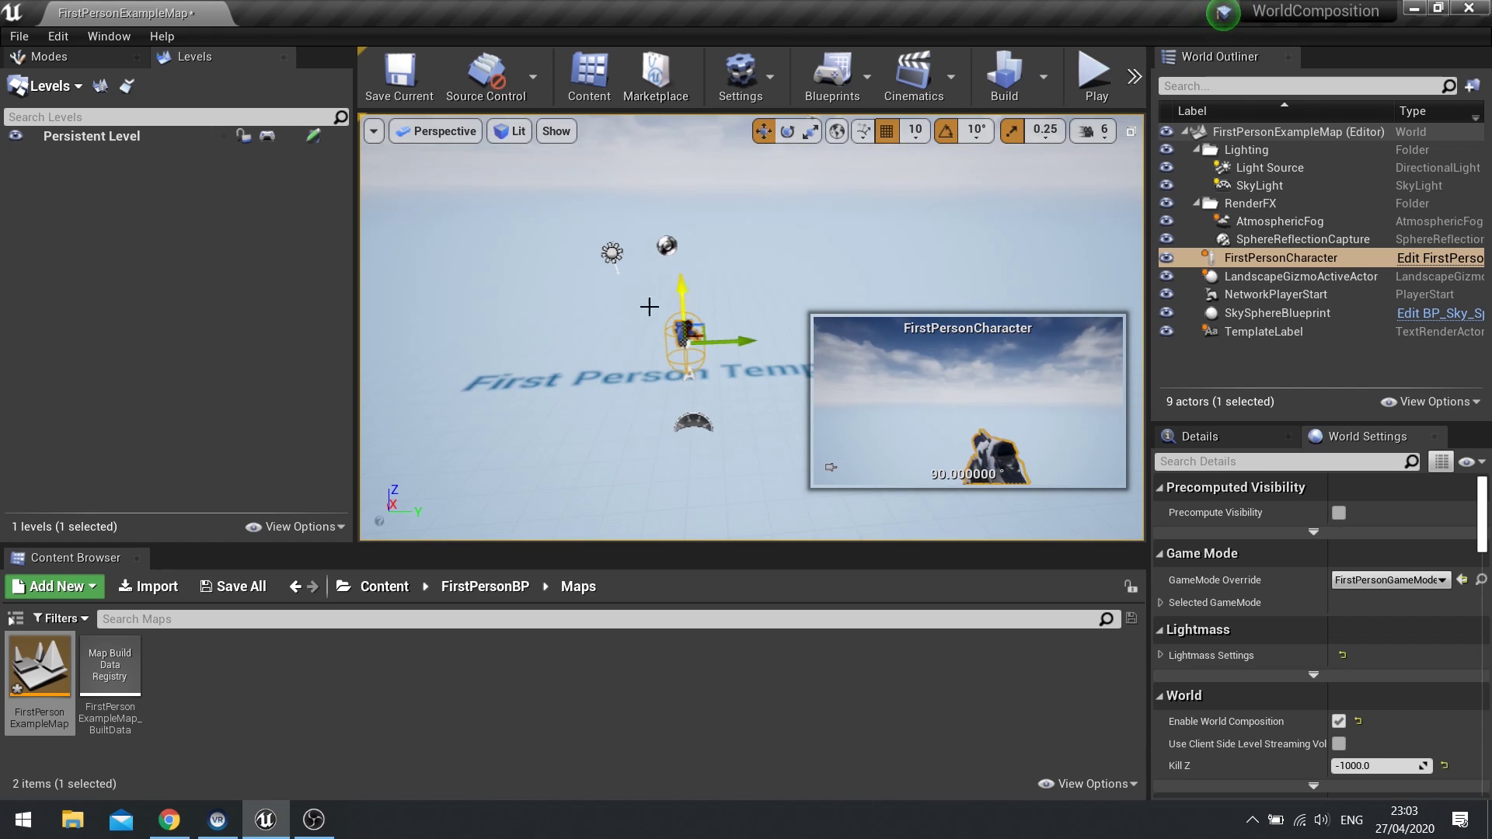
click(67, 90)
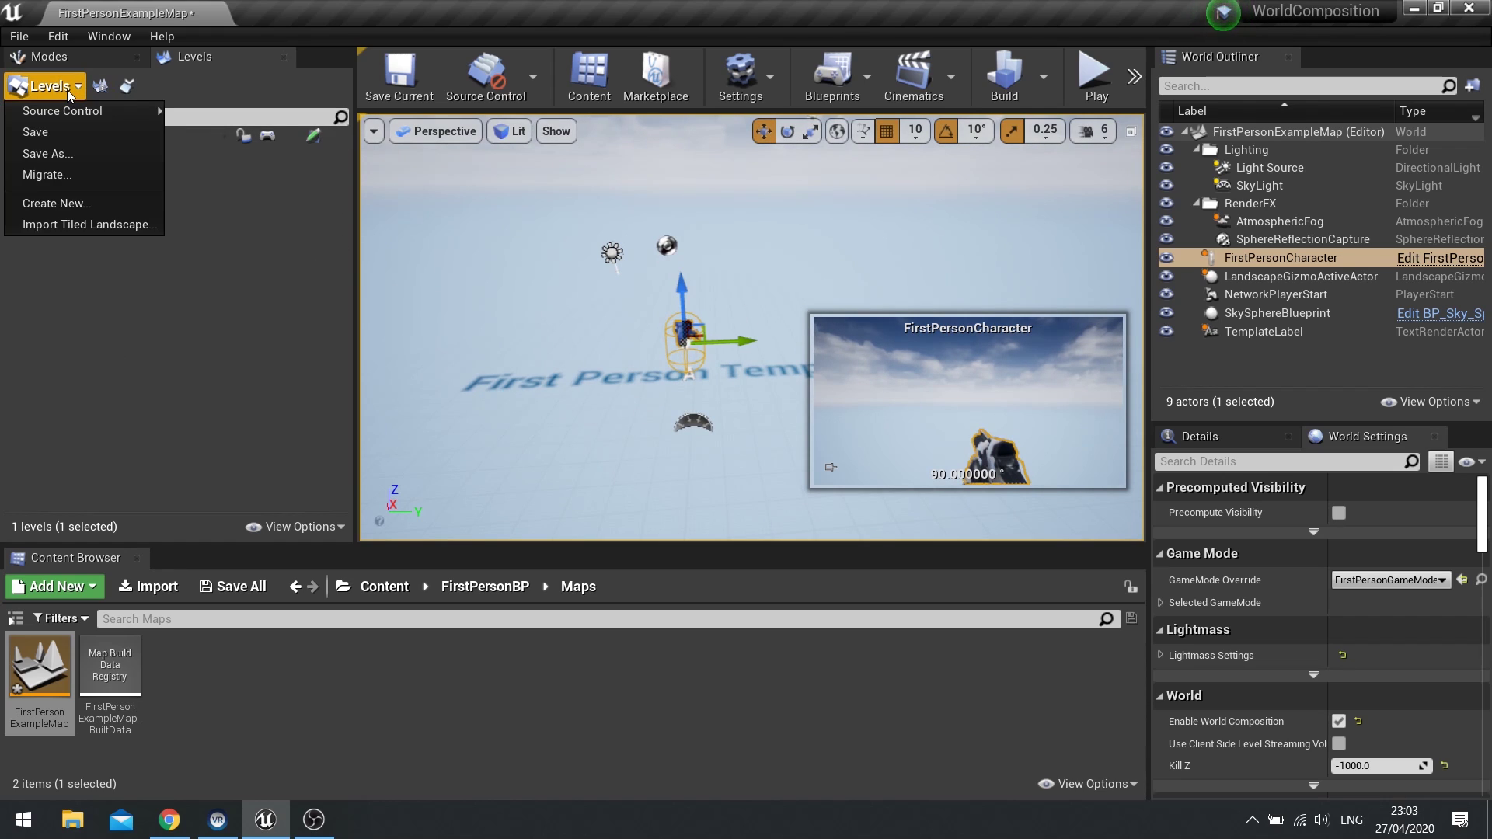
click(81, 202)
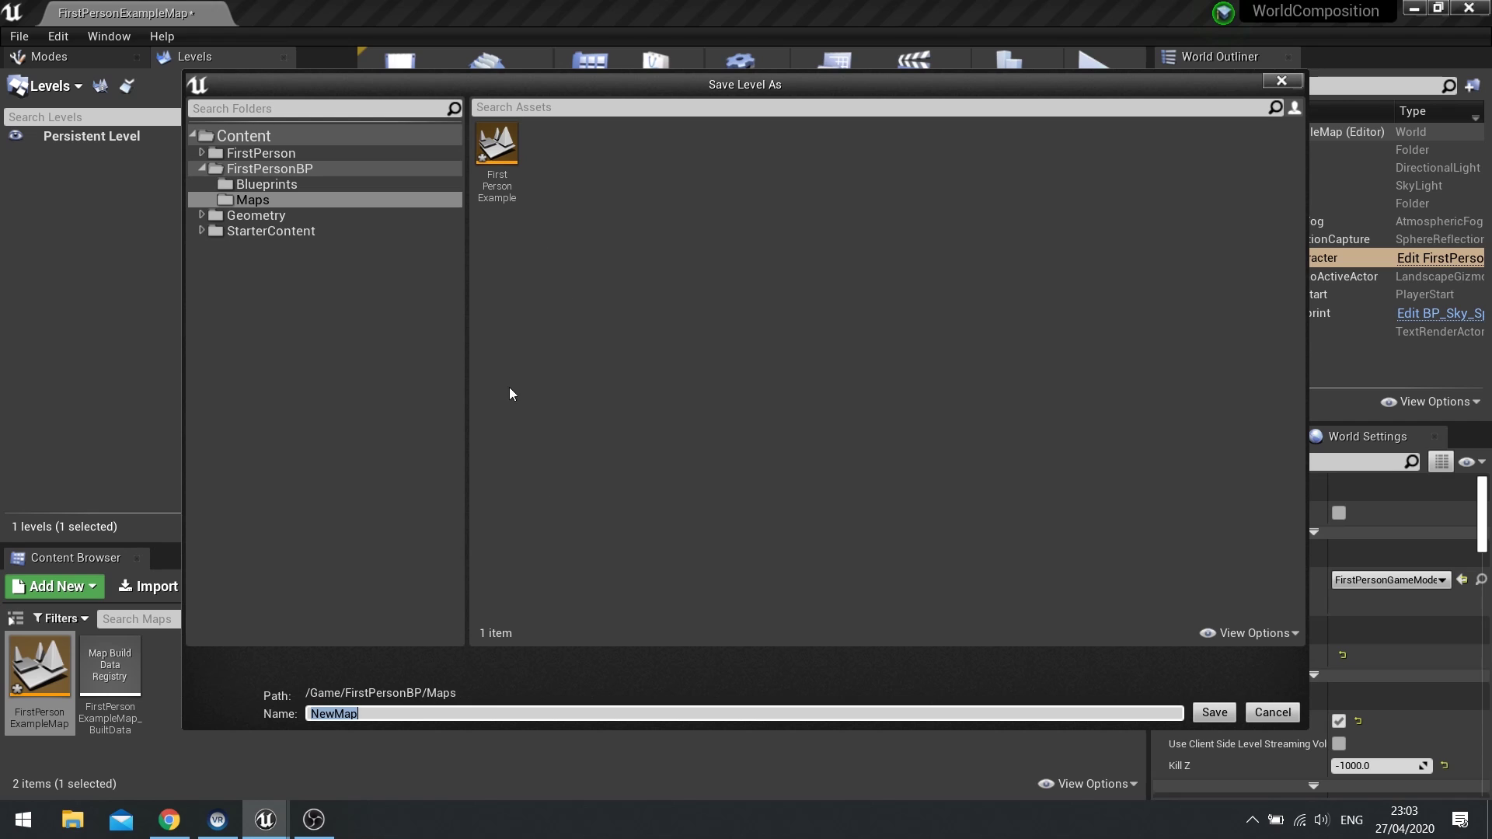
text(Map1)
click(1214, 713)
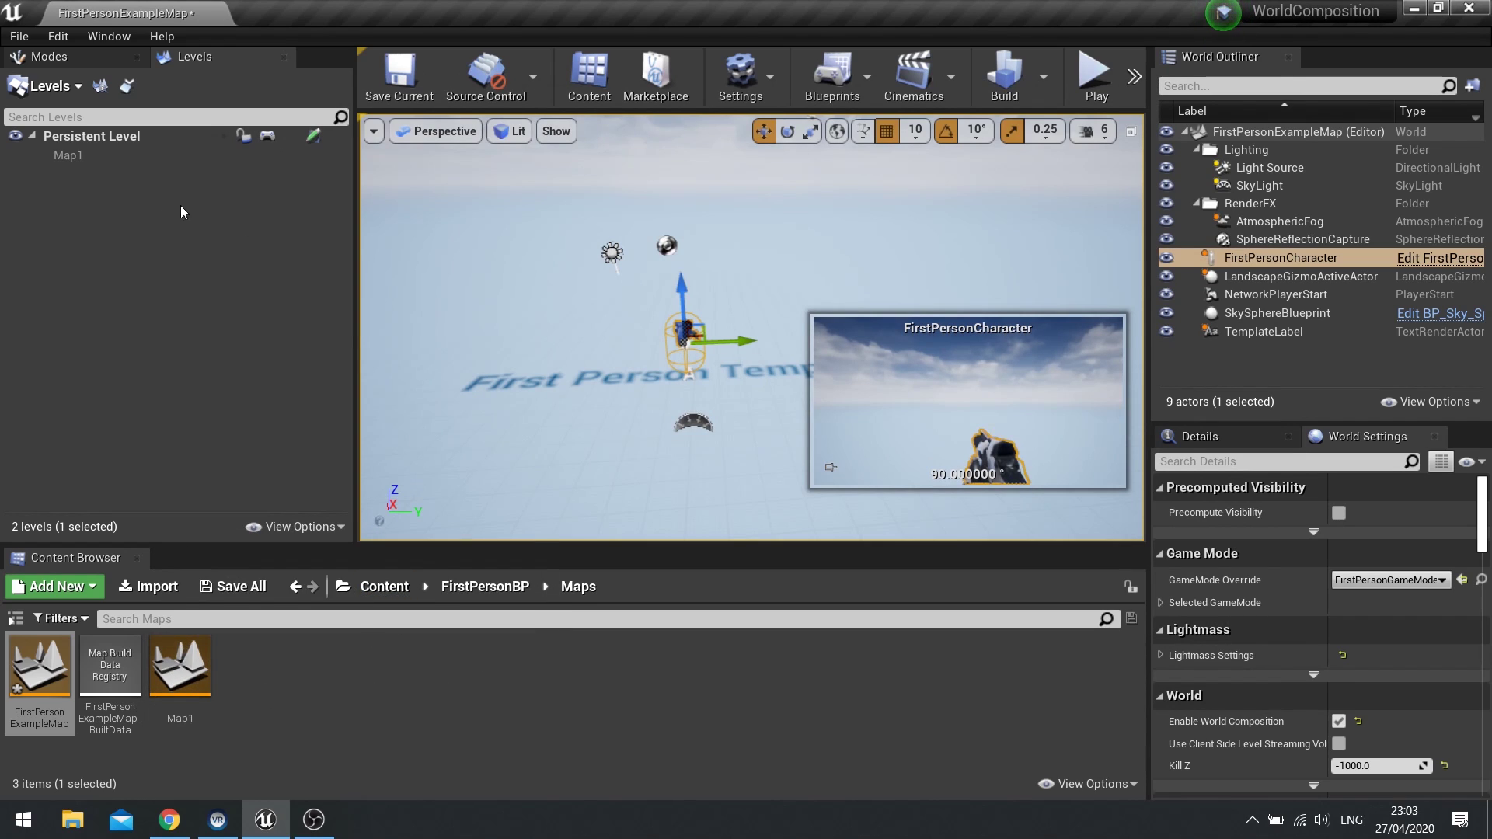
Load the Map1 level into the world.
click(88, 158)
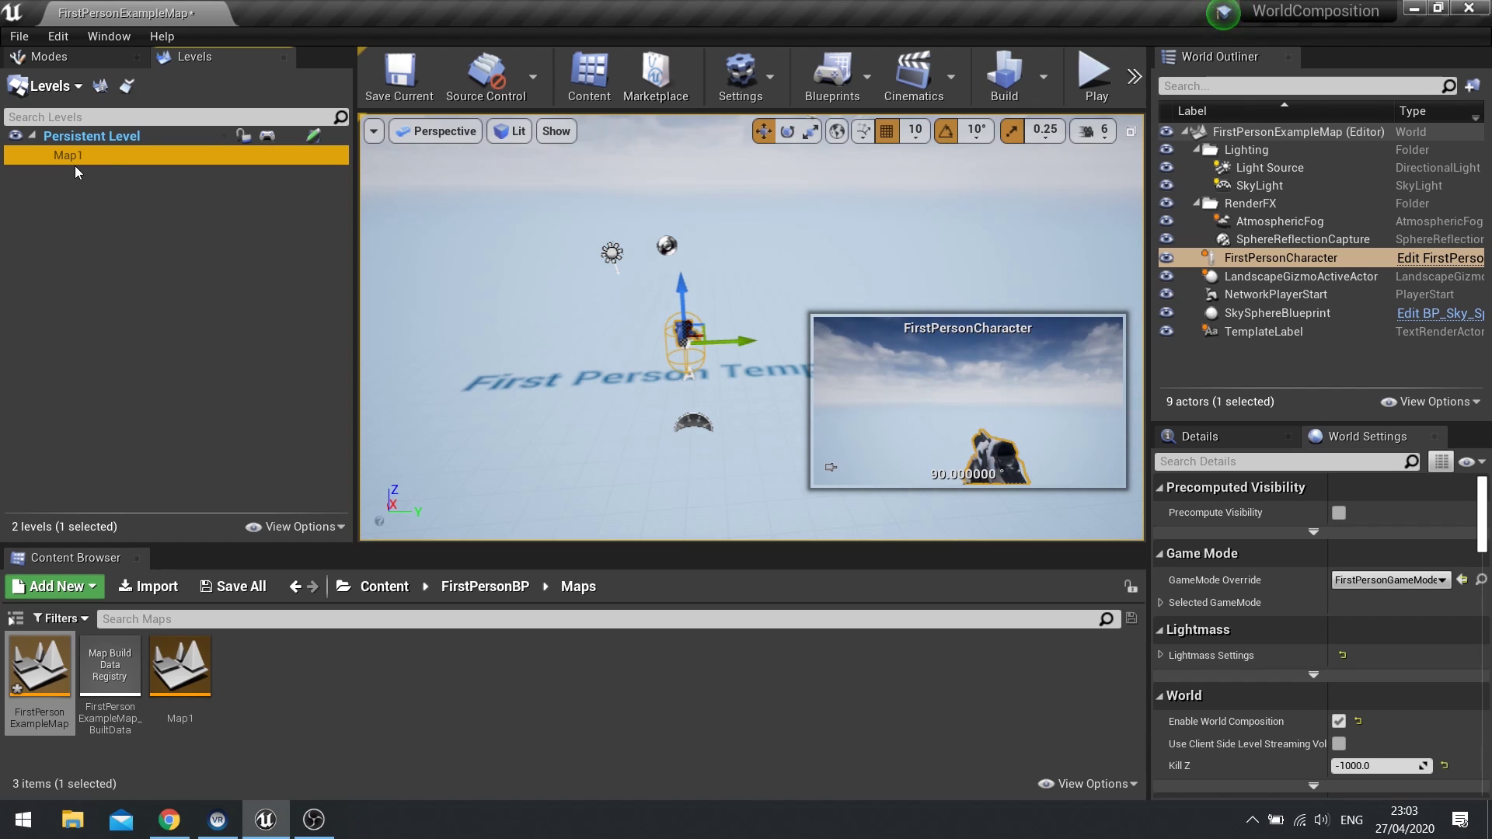
right_click(86, 156)
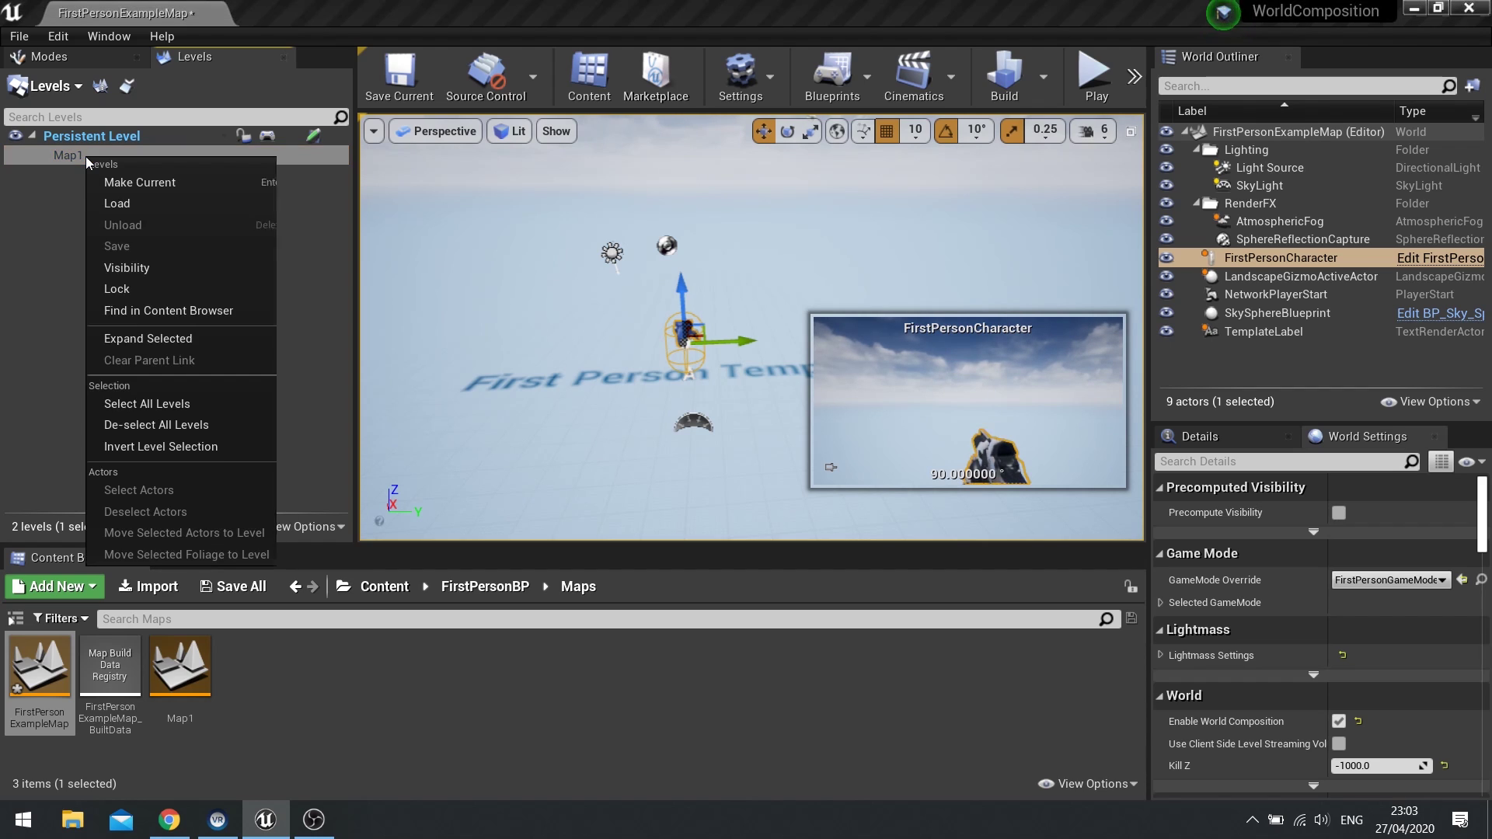
click(137, 207)
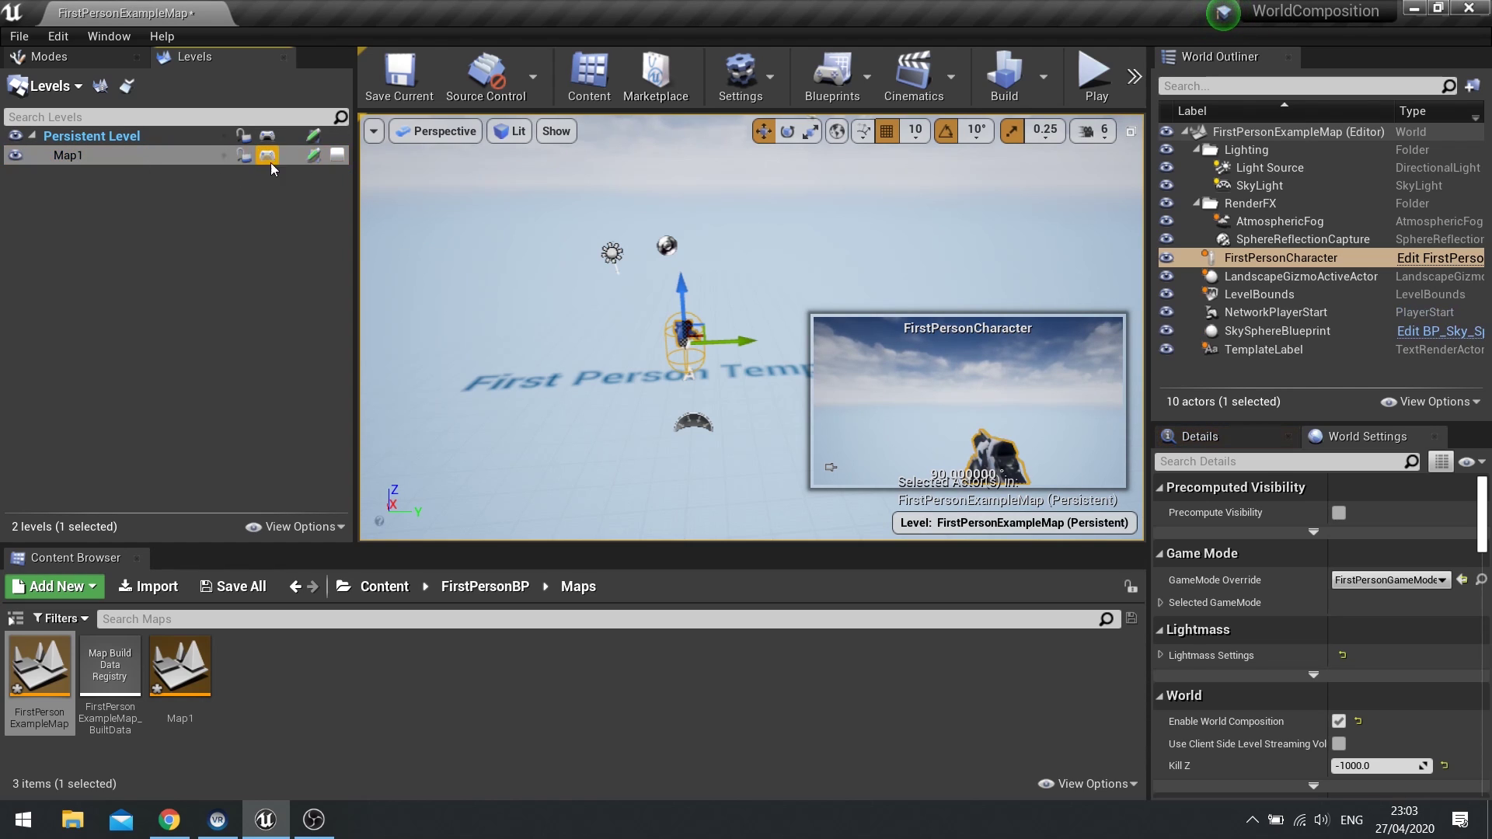
Make Map1 the current level and leave it selected in the level list.
key(s)
right_drag(668, 327, 695, 311)
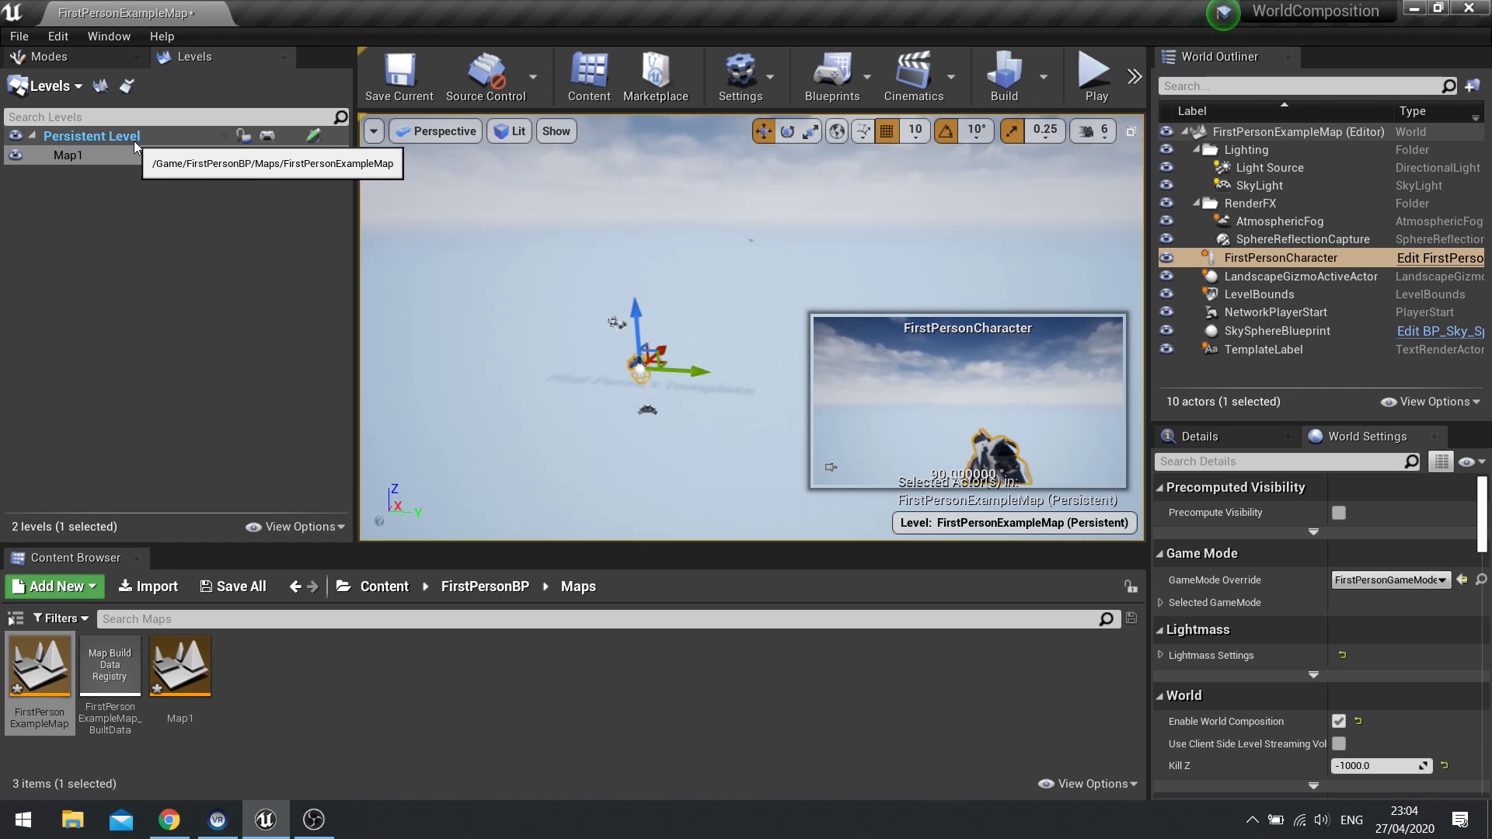
right_drag(824, 254, 723, 227)
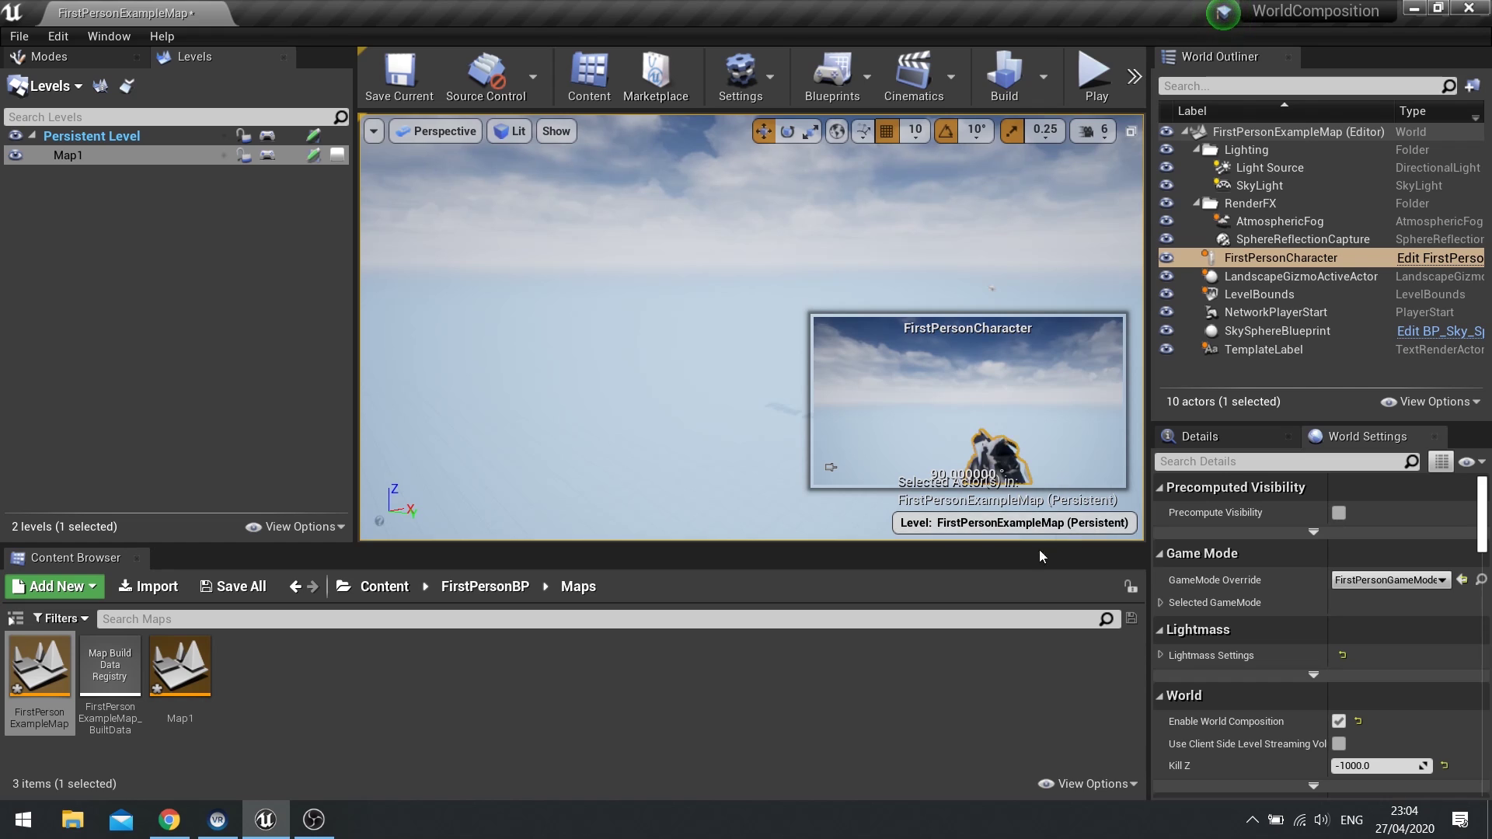
right_click(98, 157)
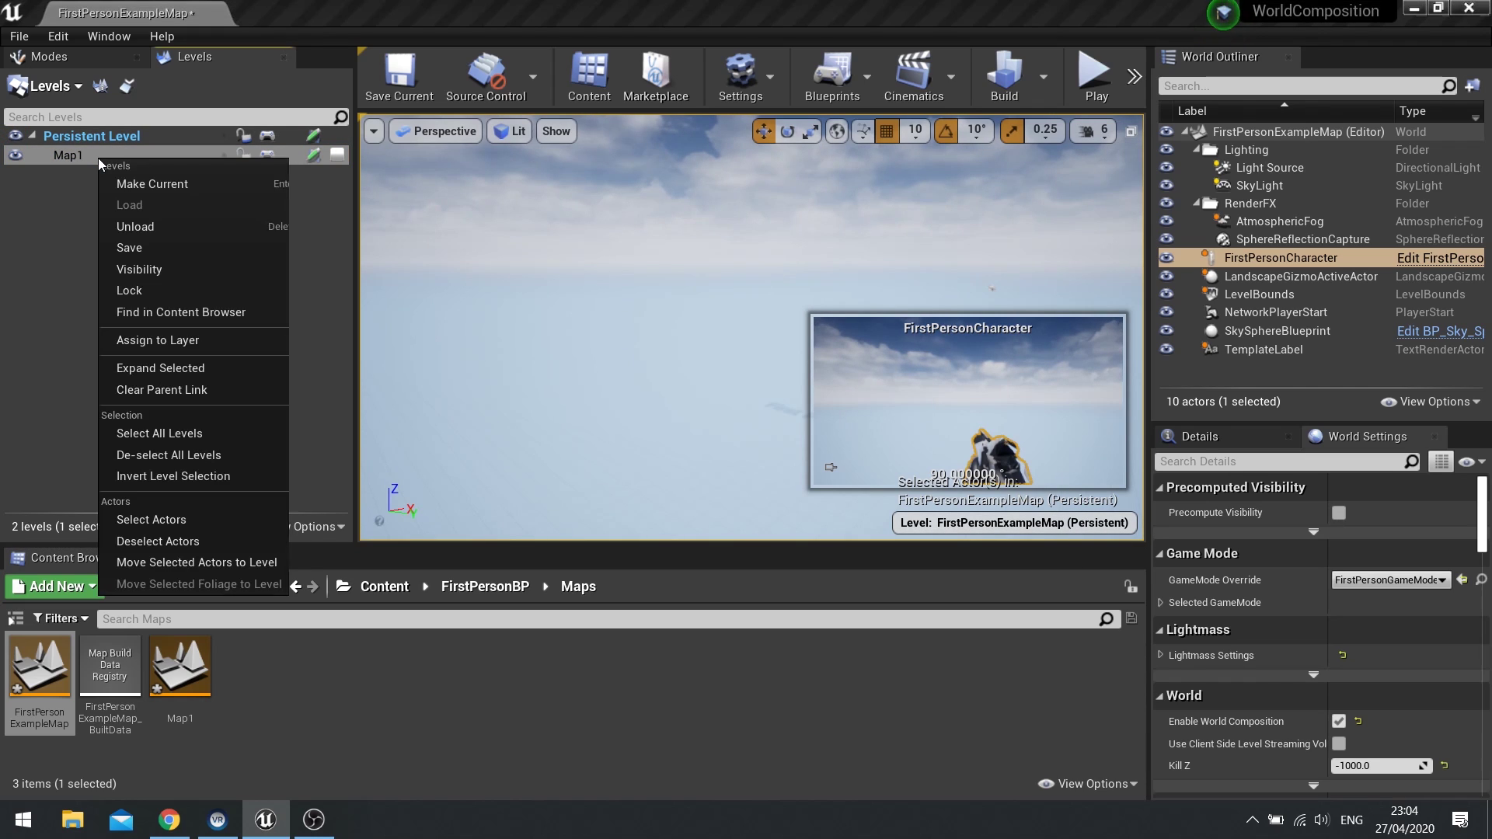
click(142, 183)
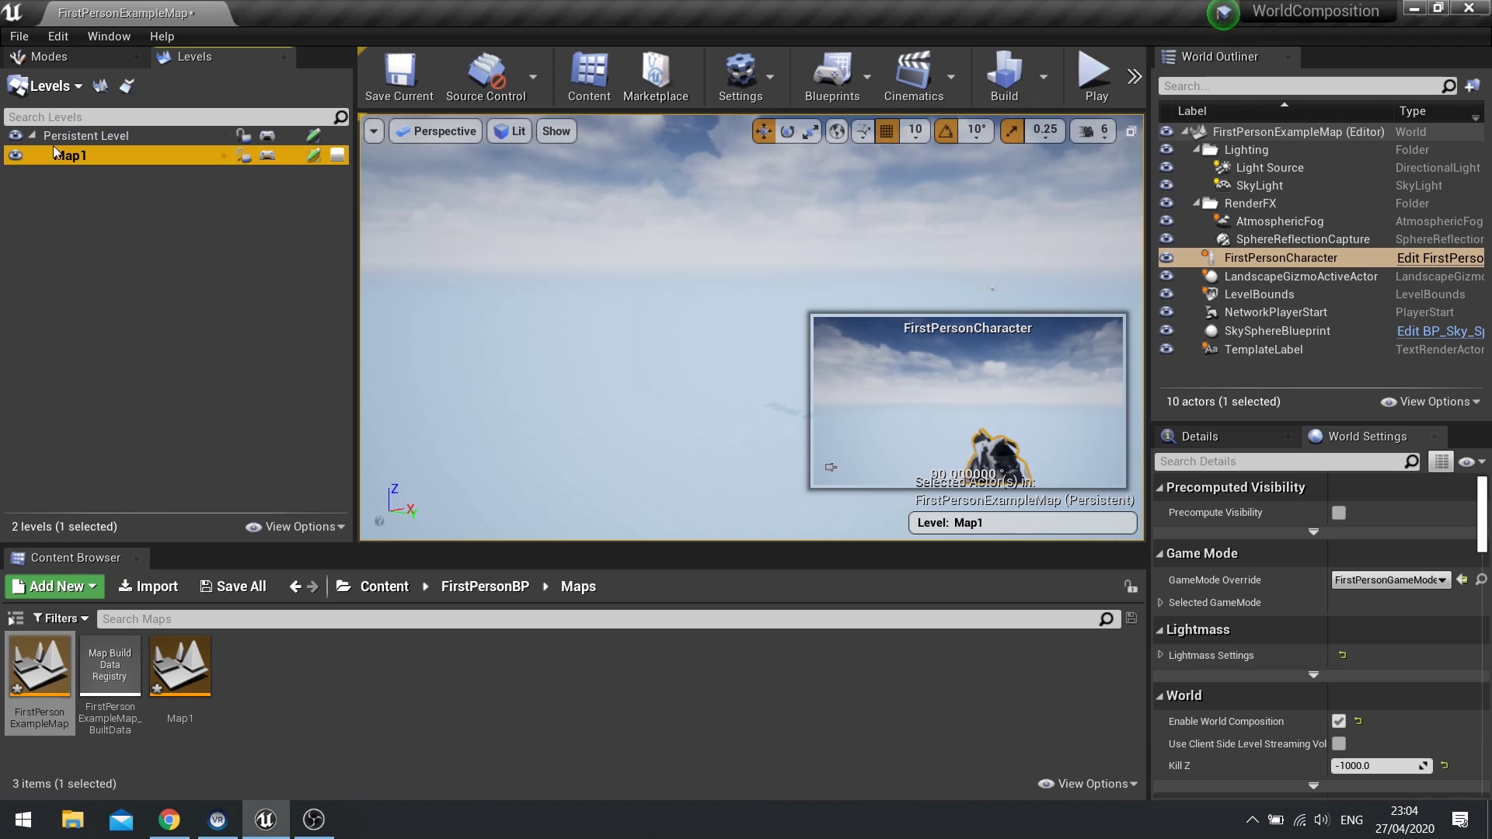
click(89, 138)
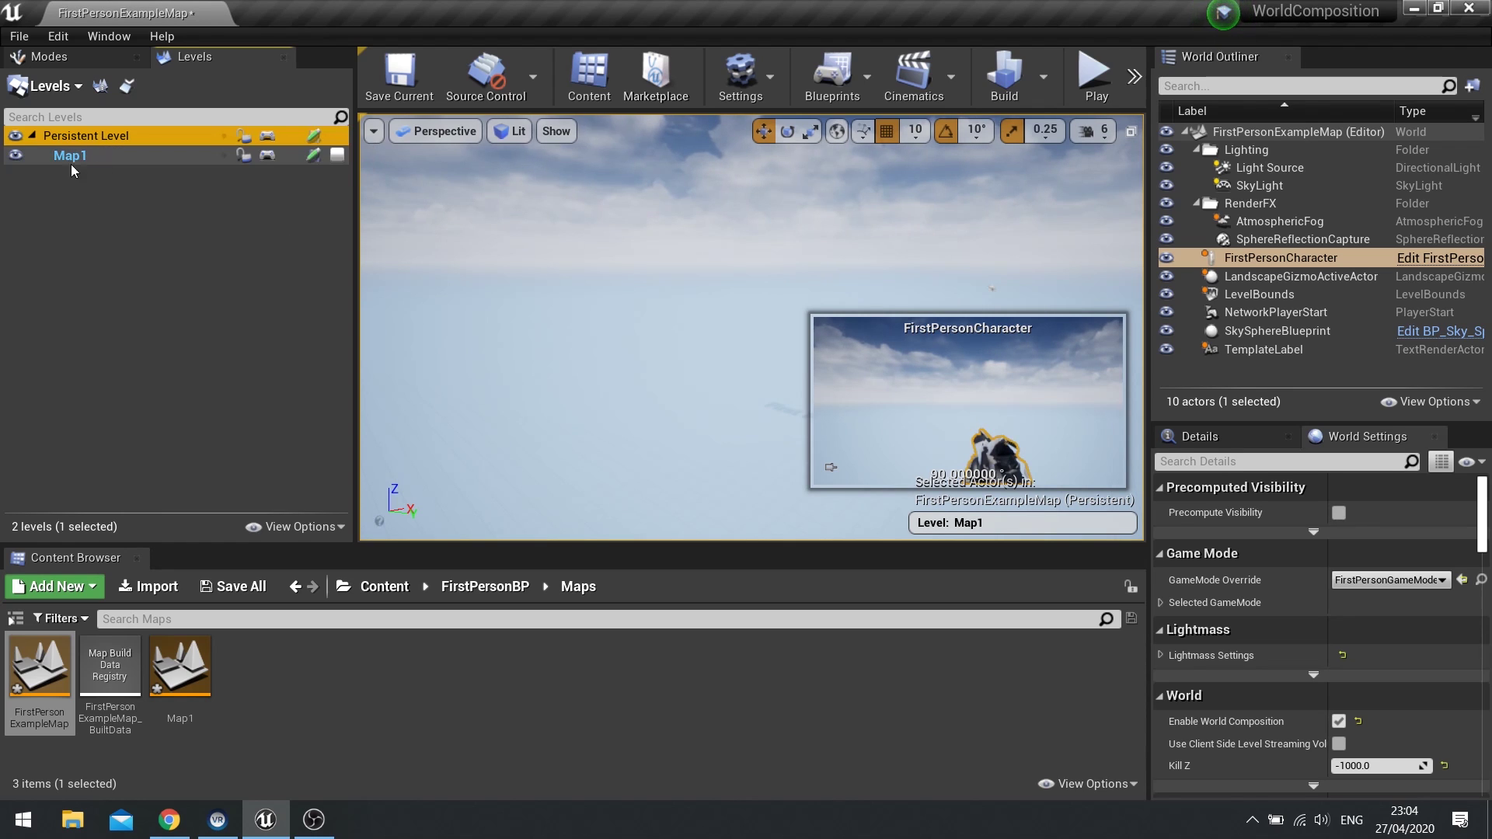
click(88, 160)
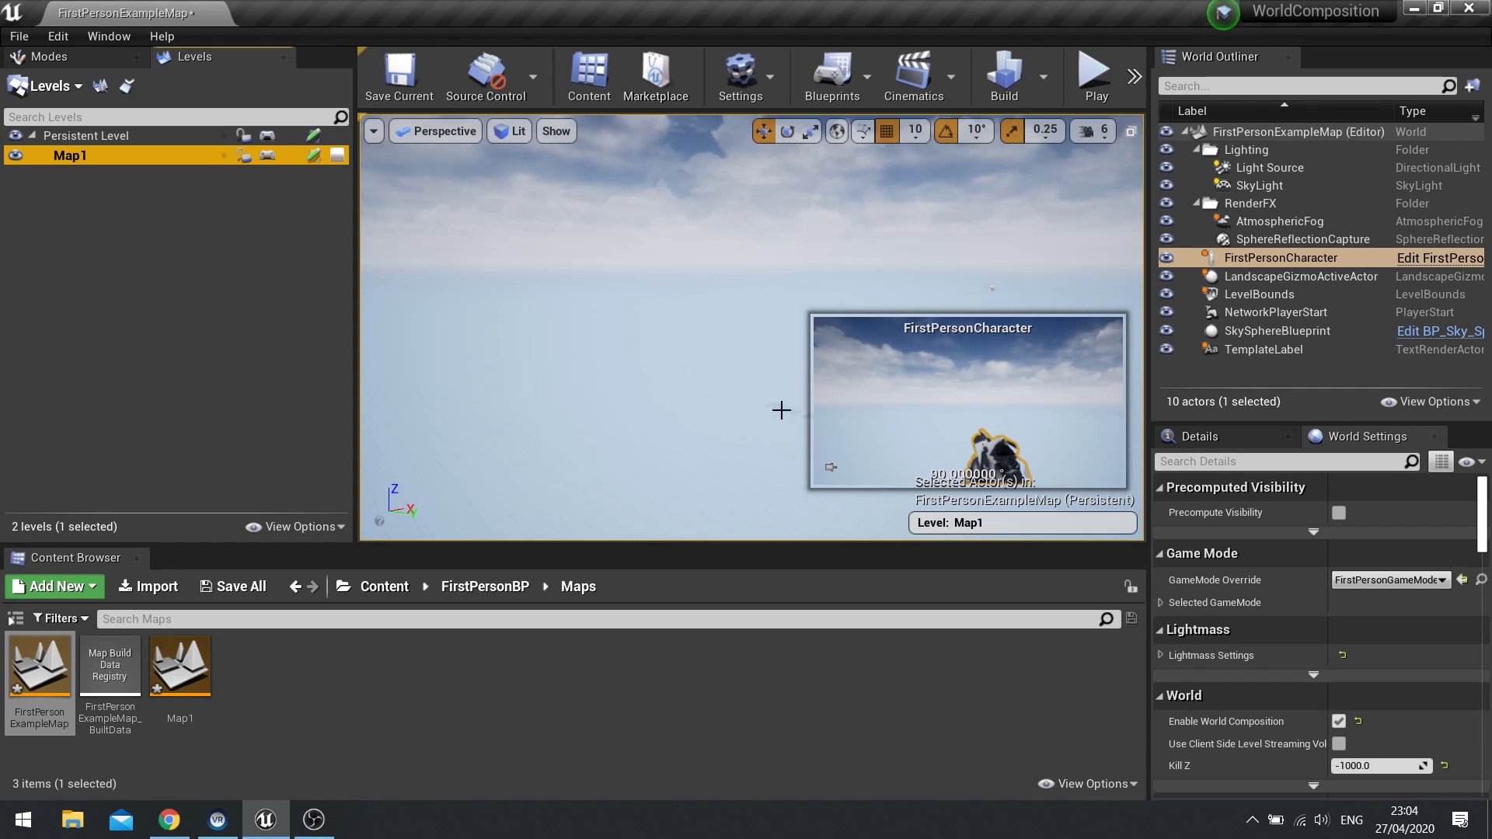
Create a new landscape in Map1 with a section size of 63×63 quads, 1×1 section per component and 8×8 components.
right_drag(598, 190, 701, 248)
click(49, 56)
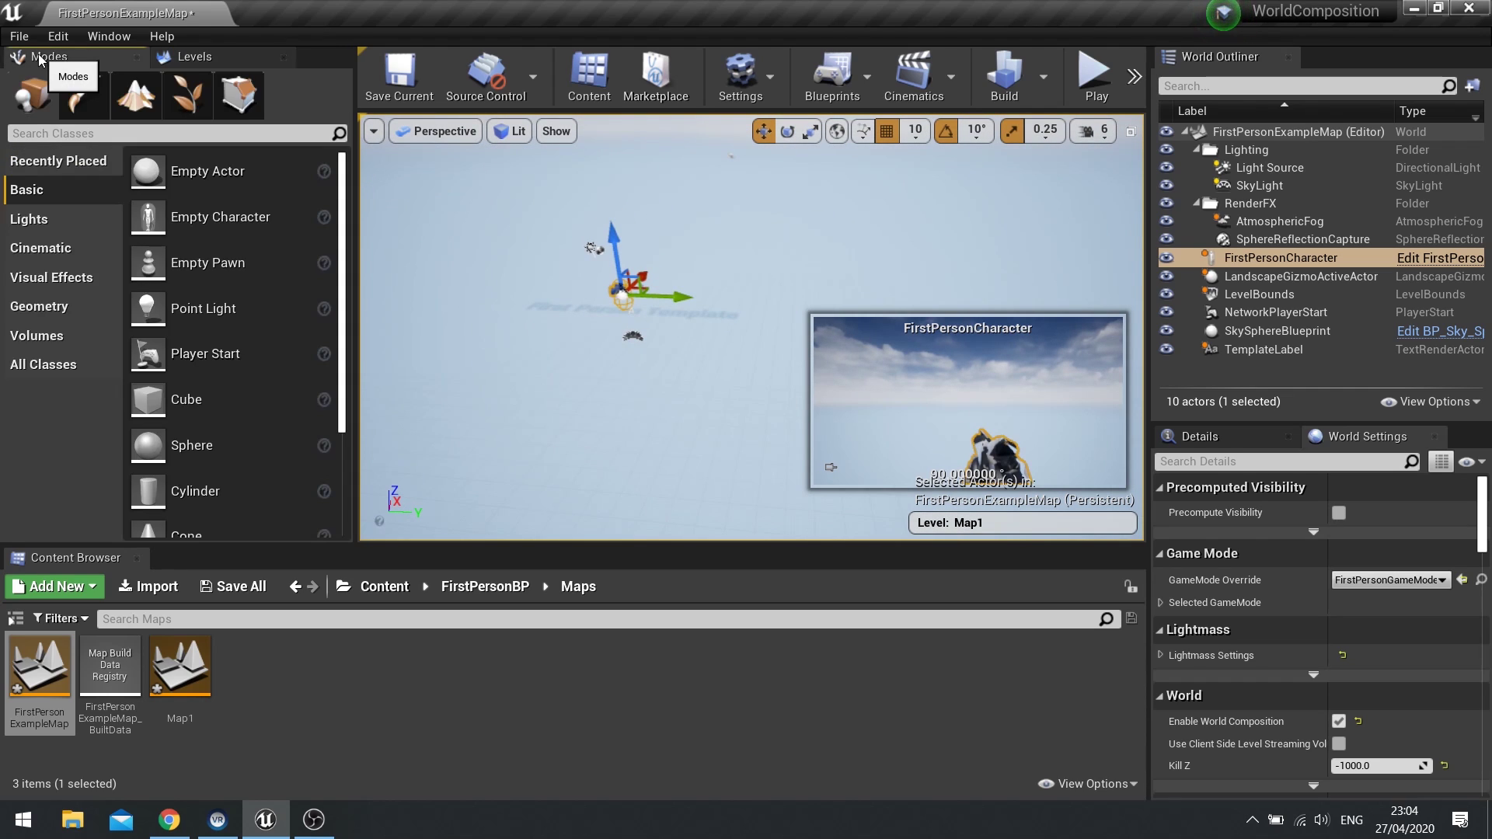
click(130, 87)
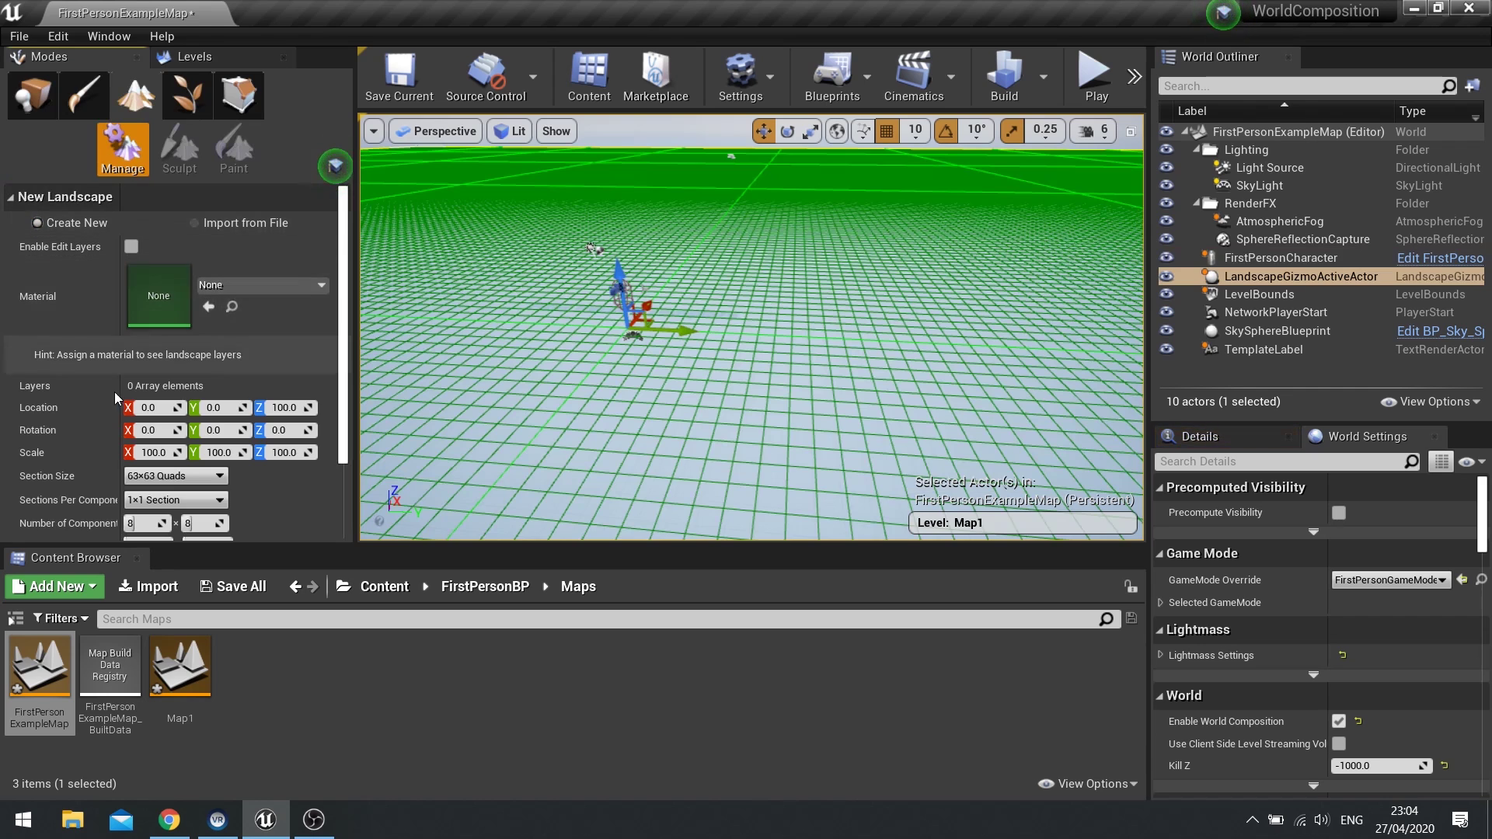
scroll(115, 391, down, 2)
click(323, 522)
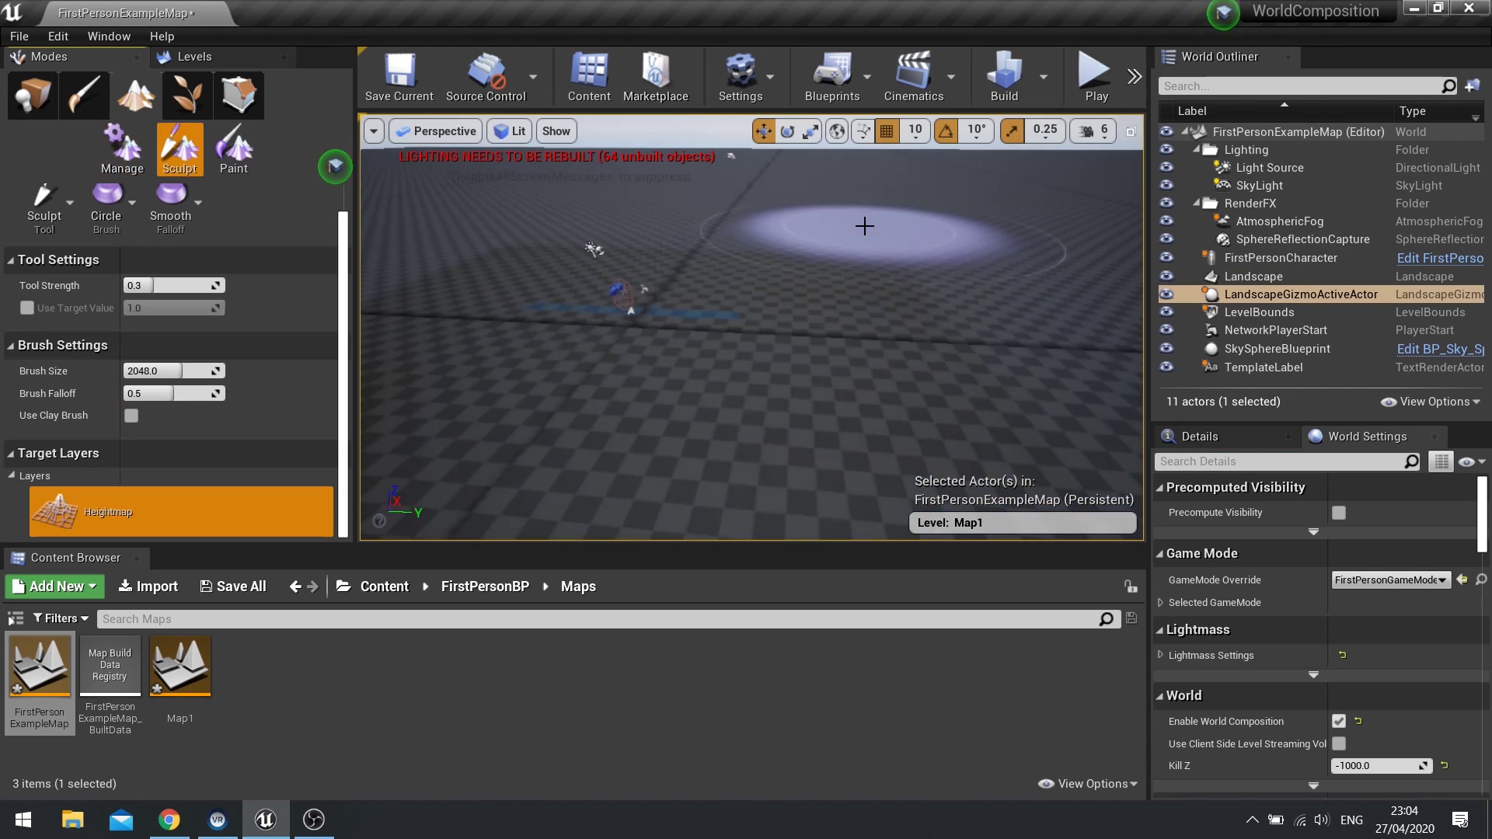
Sculpt hills across one side of the landscape, using the clay brush with a brush size of about 5052, and leave landscape mode.
right_drag(879, 210, 878, 225)
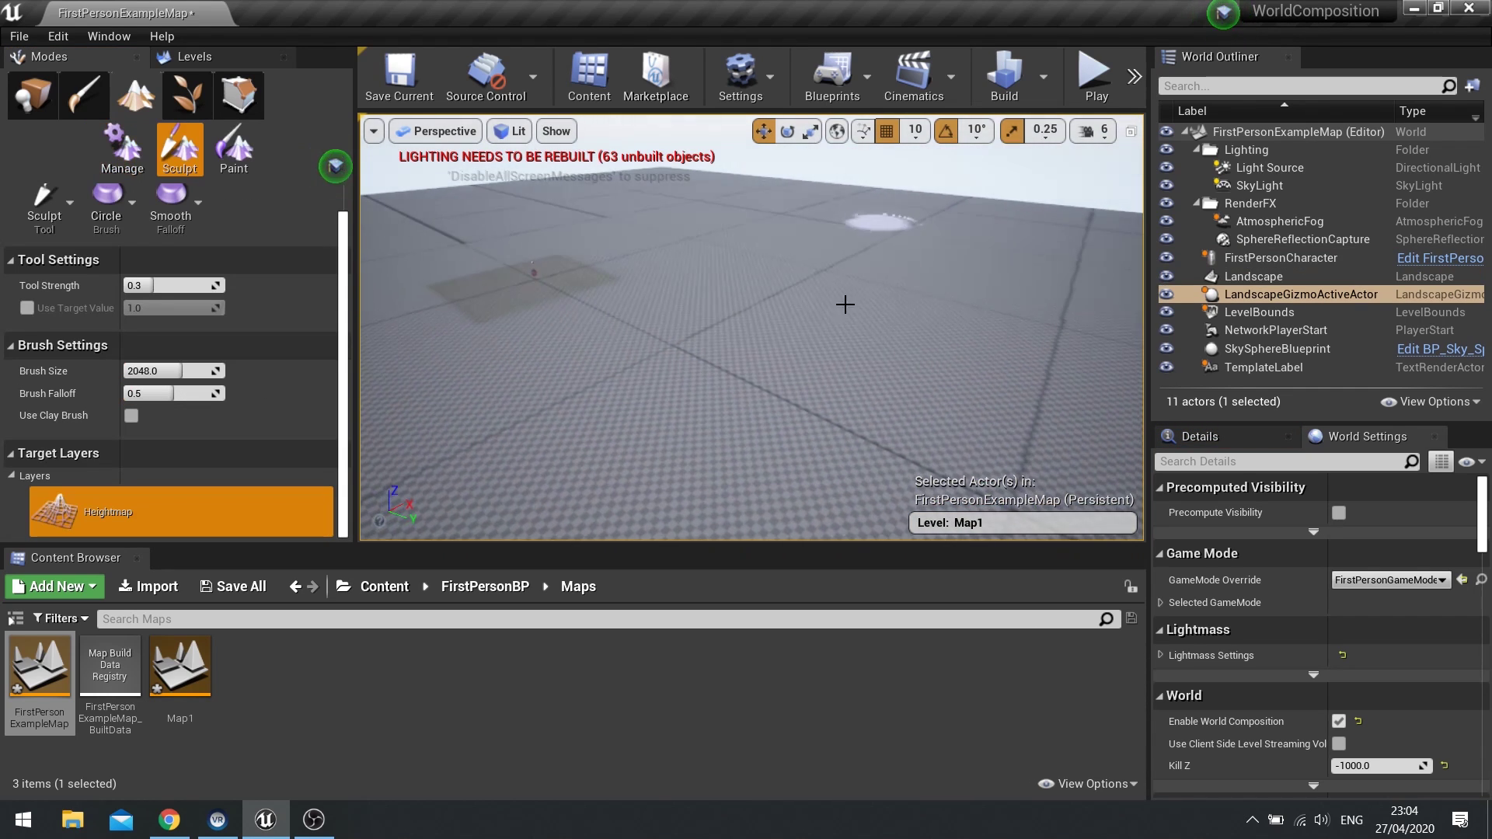
right_drag(834, 348, 897, 326)
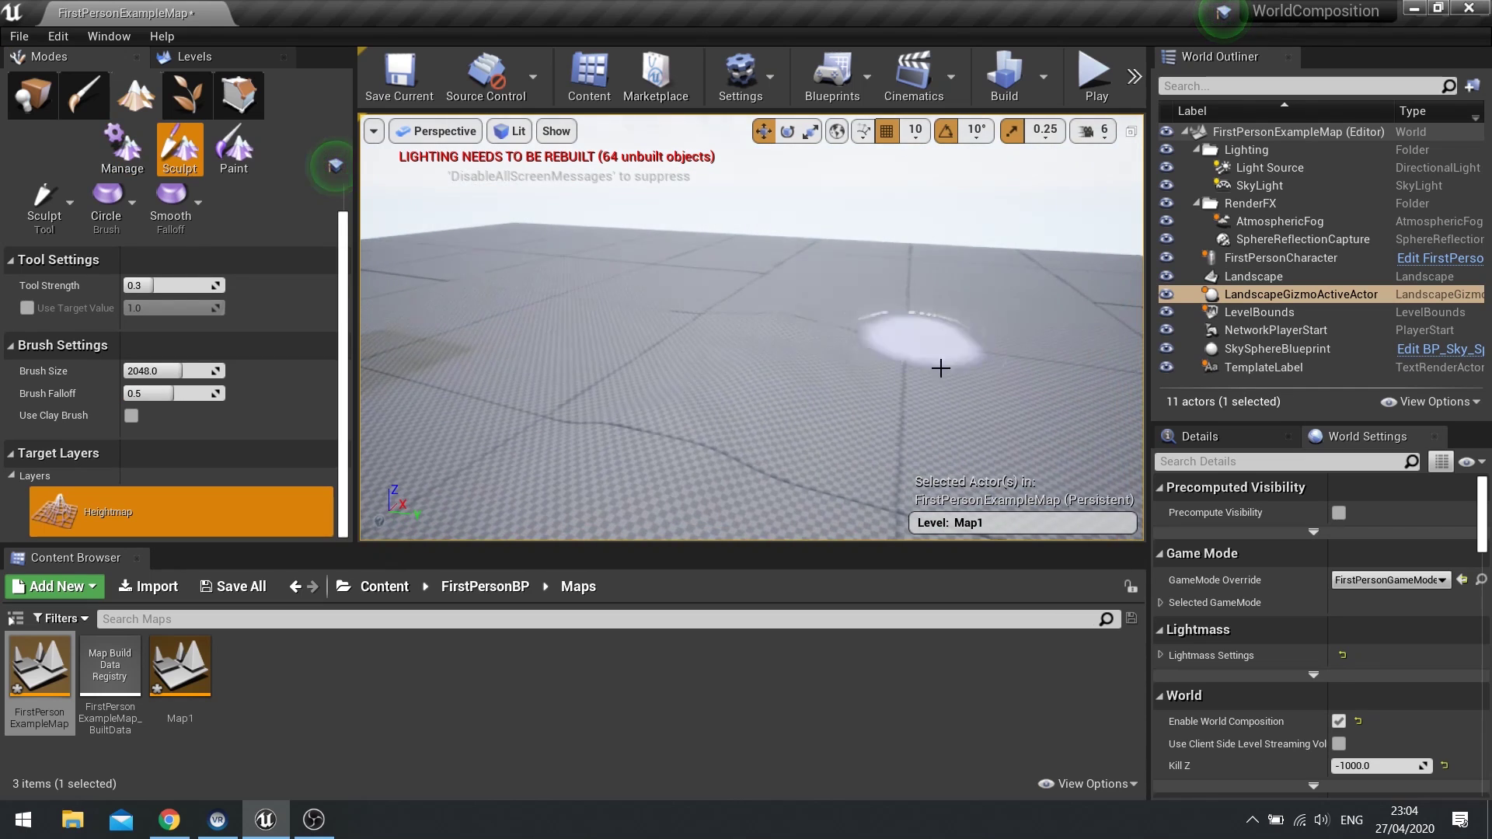
click(131, 415)
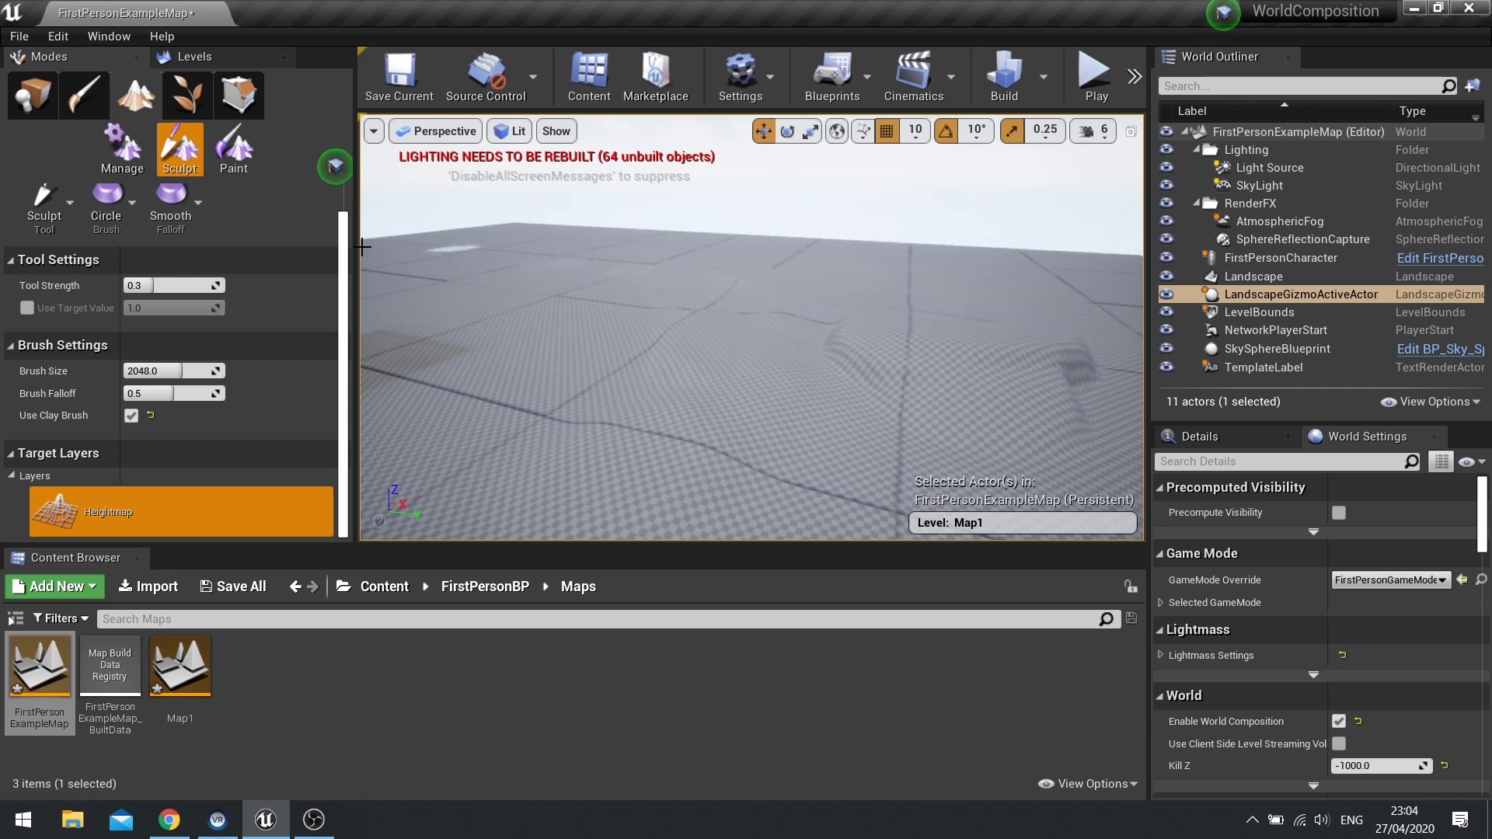
drag(180, 370, 207, 371)
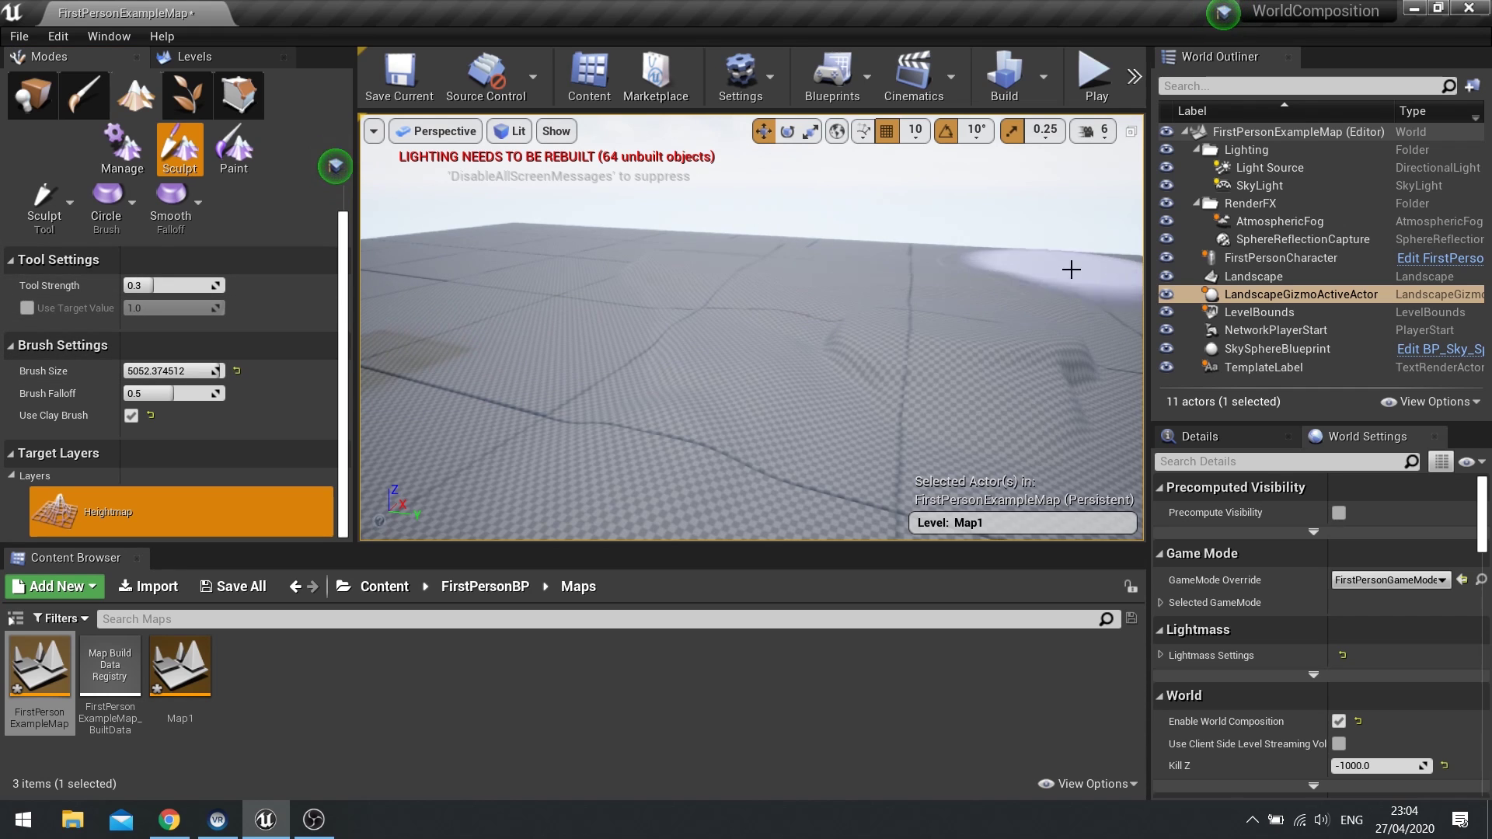
right_drag(1018, 311, 862, 350)
drag(766, 332, 738, 310)
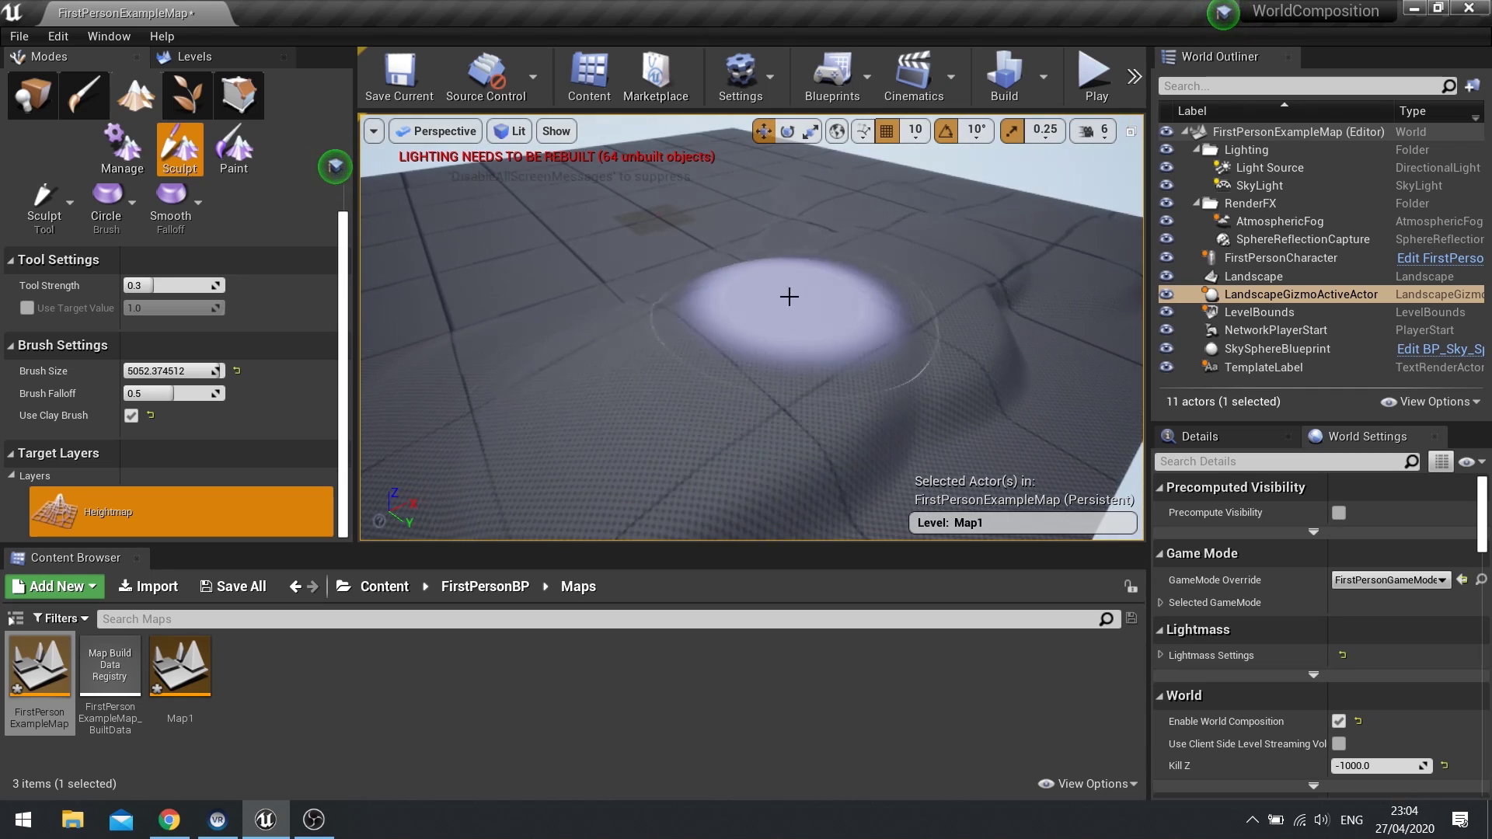
mouse_move(789, 296)
right_down()
mouse_move(905, 276)
mouse_move(967, 289)
mouse_move(1006, 327)
right_up()
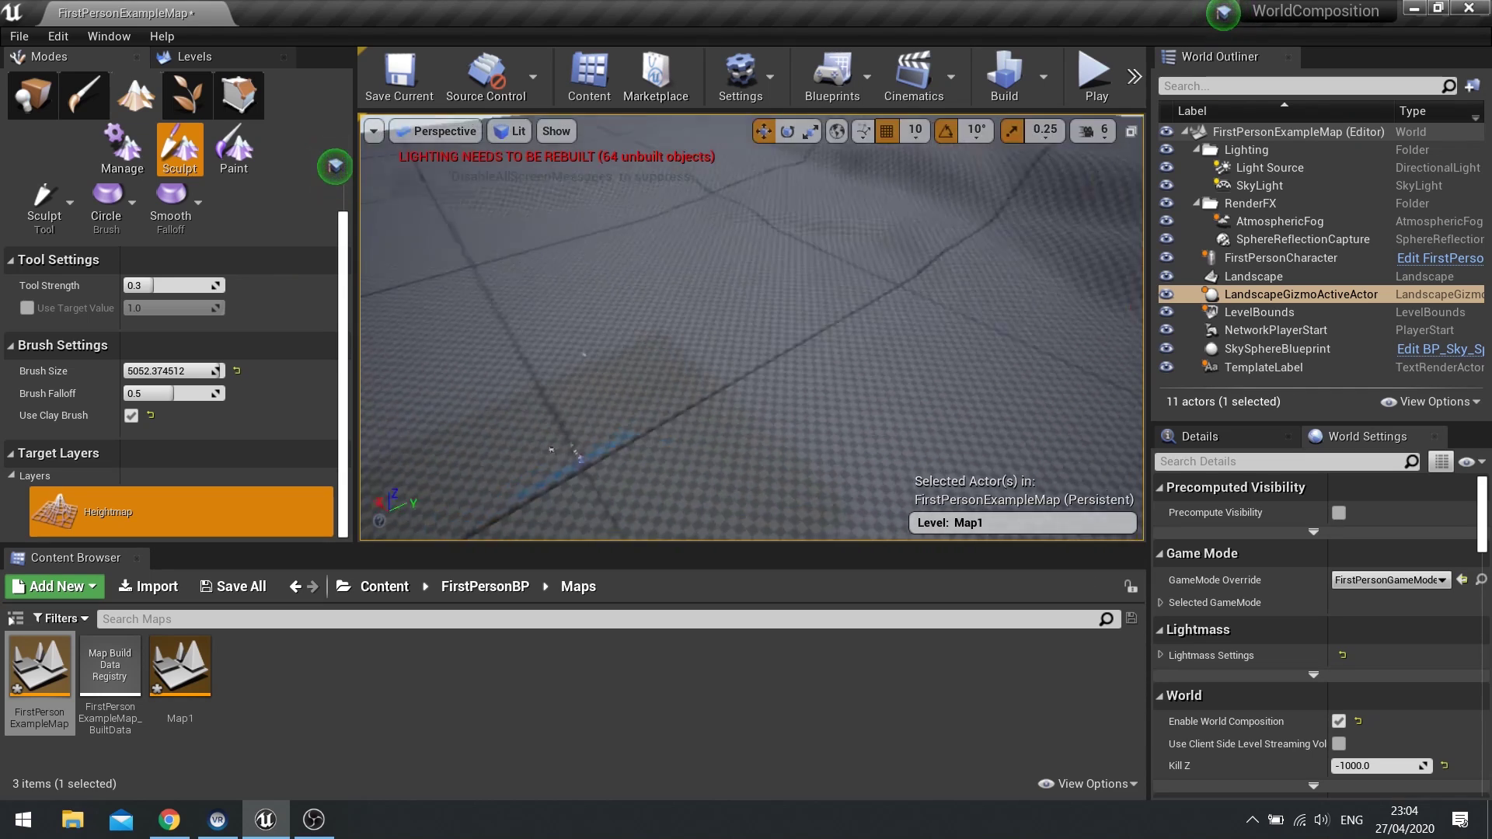
click(33, 95)
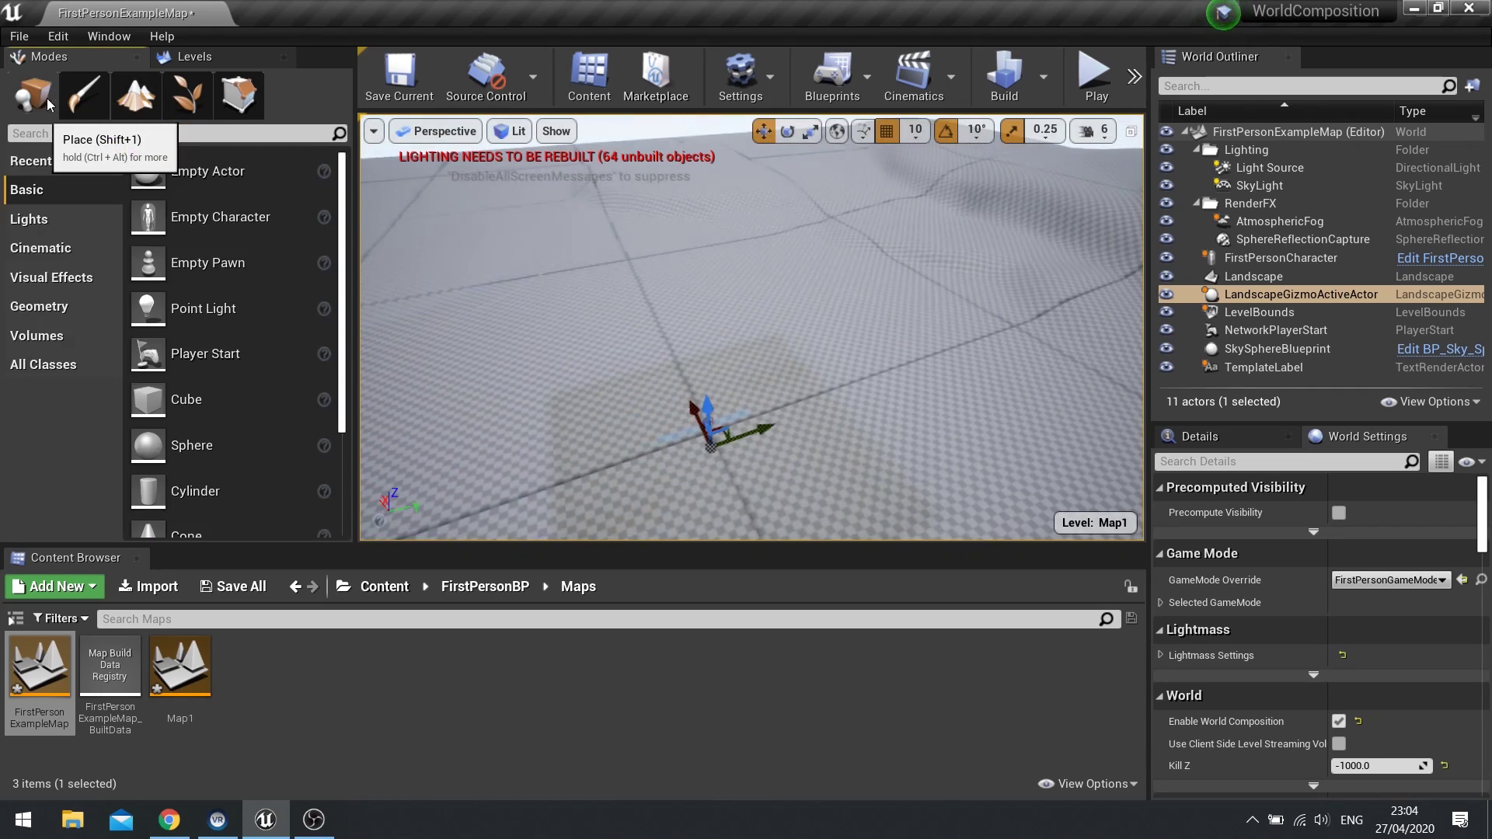
Toggle Map1's visibility off and on in the level list to check that the landscape belongs to it.
click(175, 38)
click(203, 57)
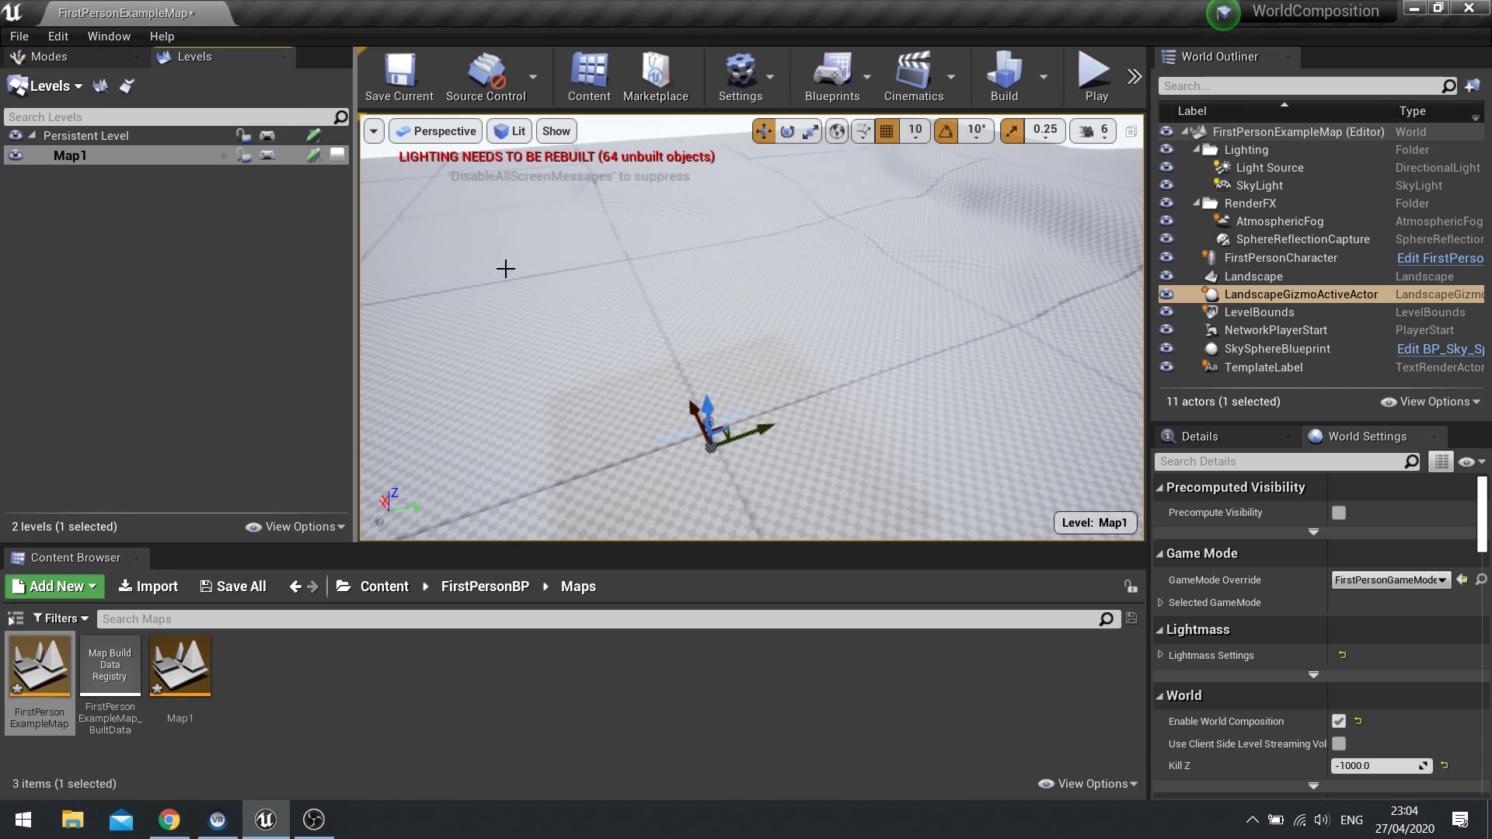
right_drag(576, 292, 731, 285)
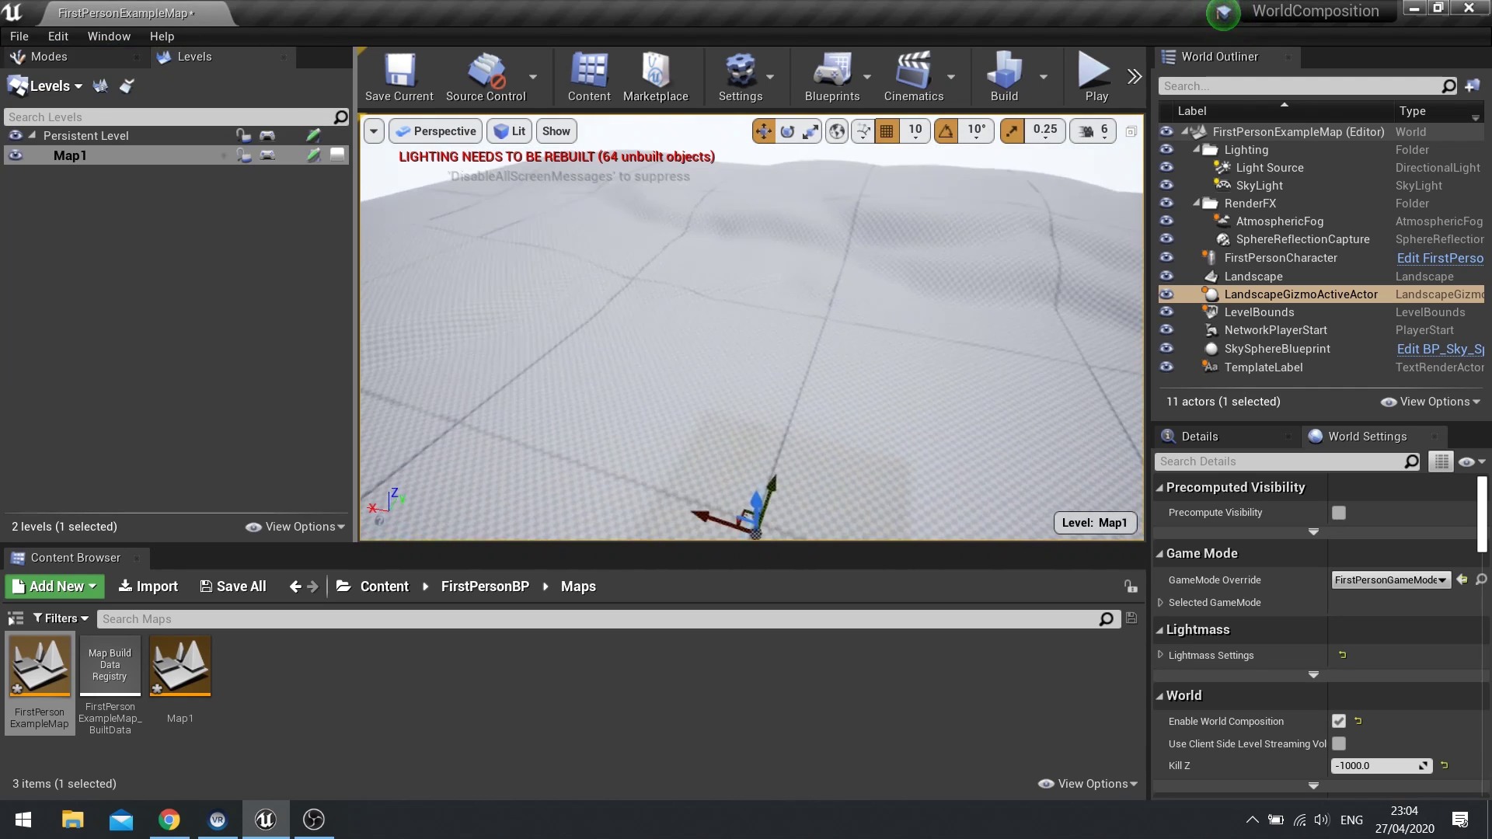
click(15, 155)
click(15, 156)
click(15, 156)
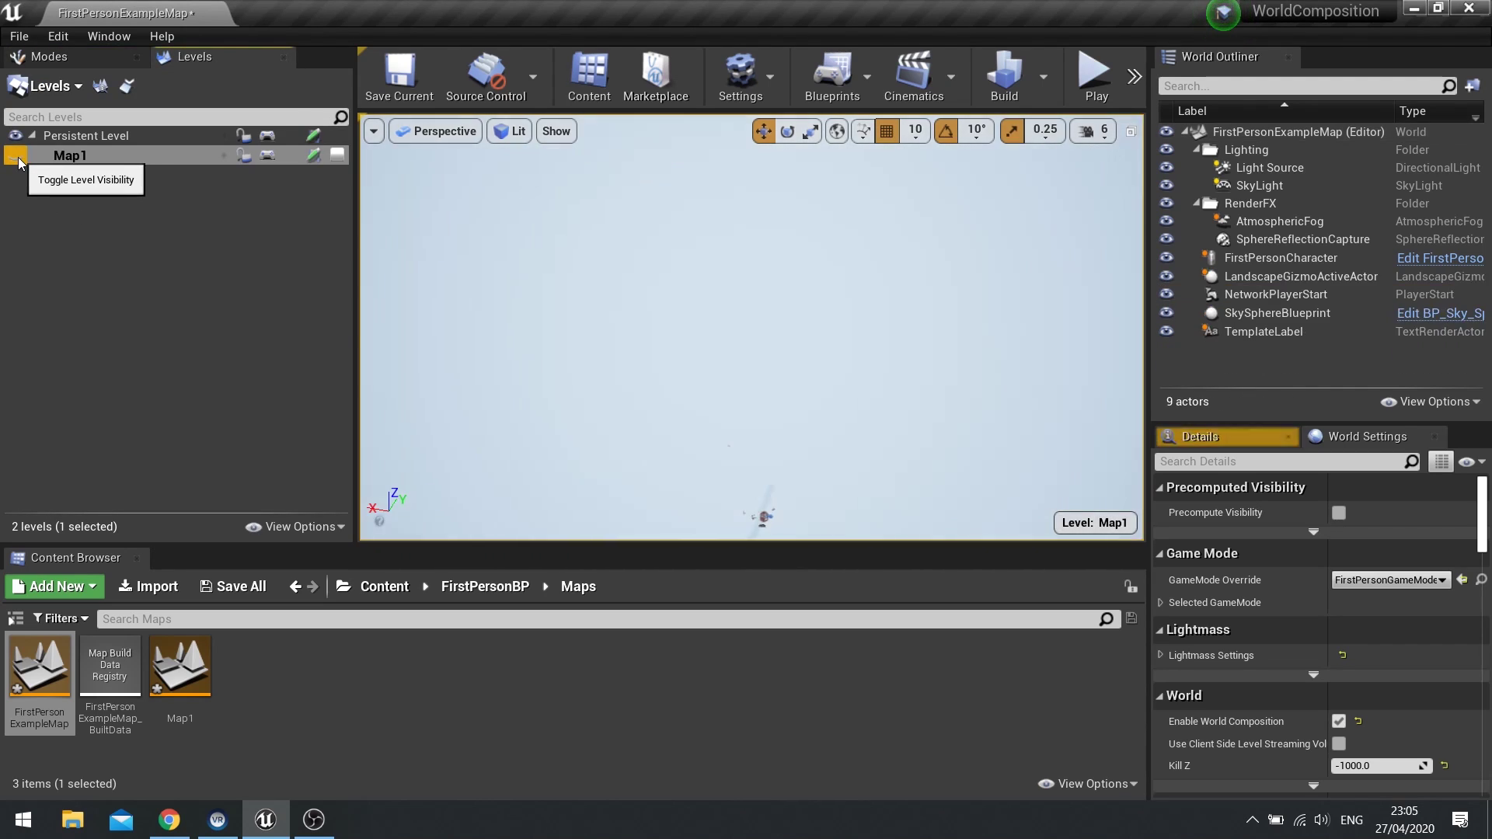
click(16, 155)
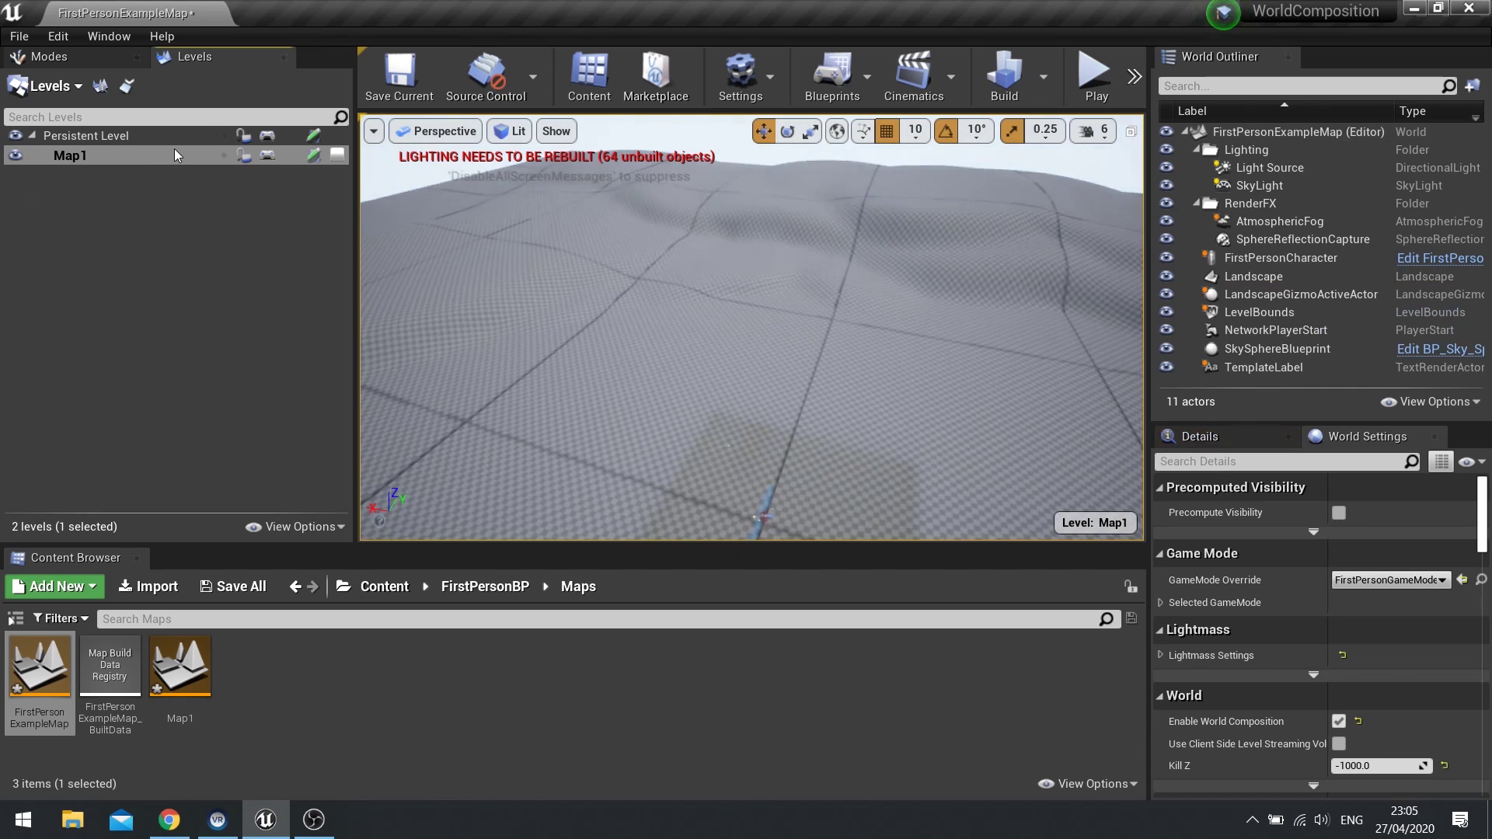
mouse_move(807, 343)
right_down()
mouse_move(837, 413)
mouse_move(851, 401)
mouse_move(806, 343)
right_up()
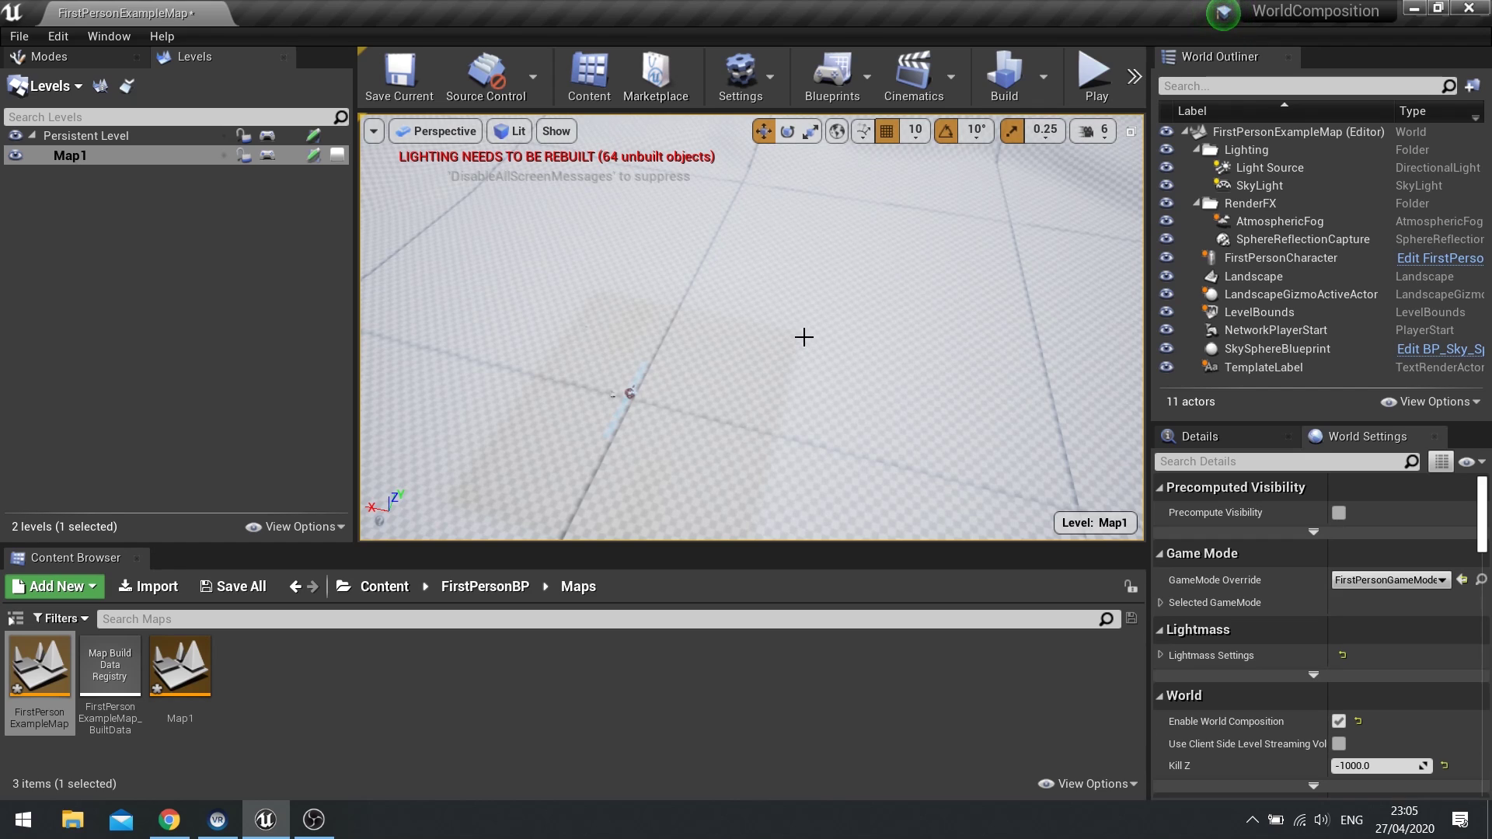
Open World Composition and examine the Map1 tile, its size and the area around it at several scales.
click(129, 95)
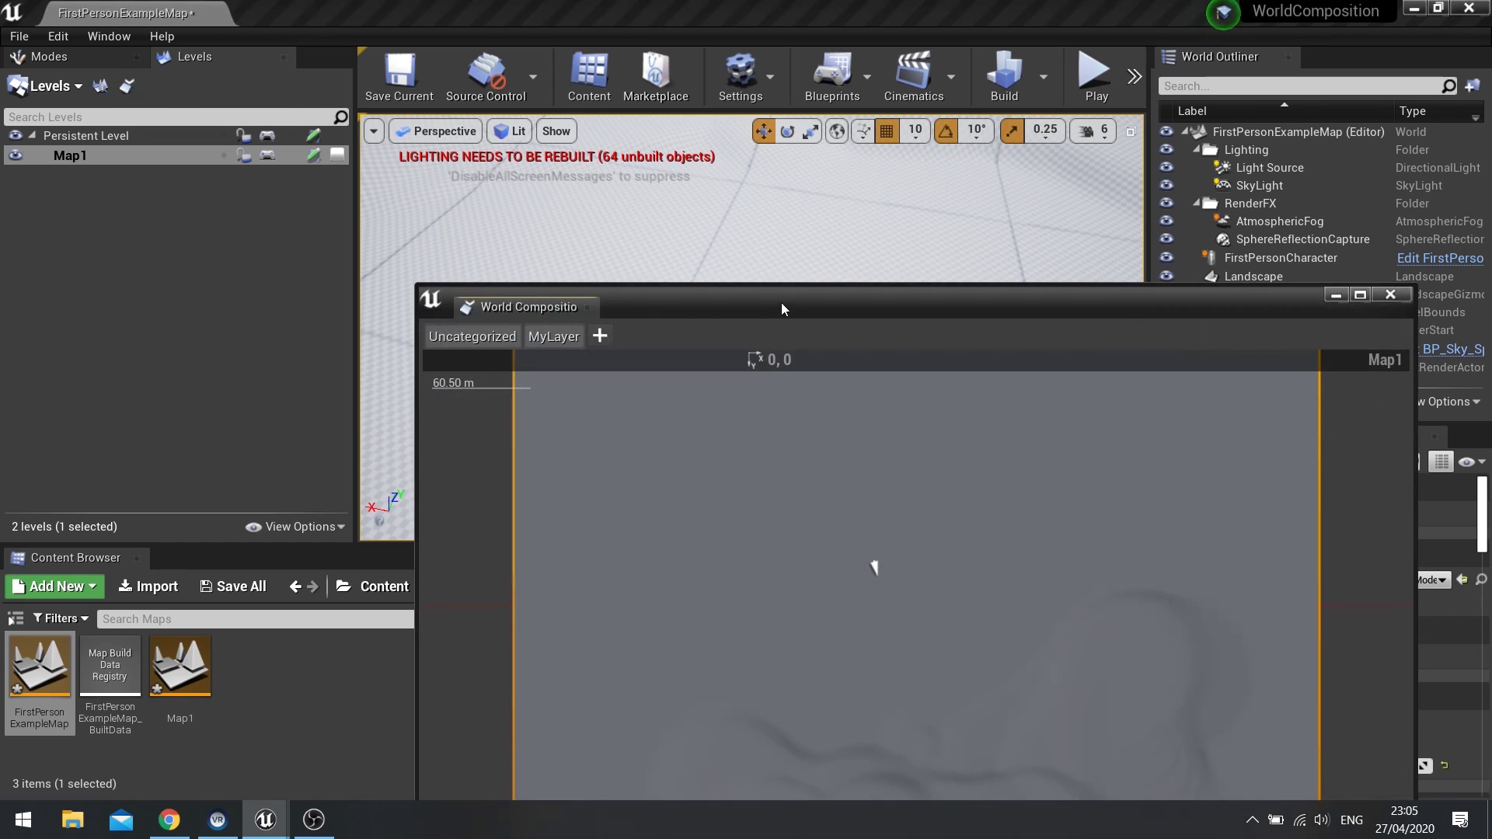
drag(781, 310, 485, 166)
scroll(719, 441, down, 3)
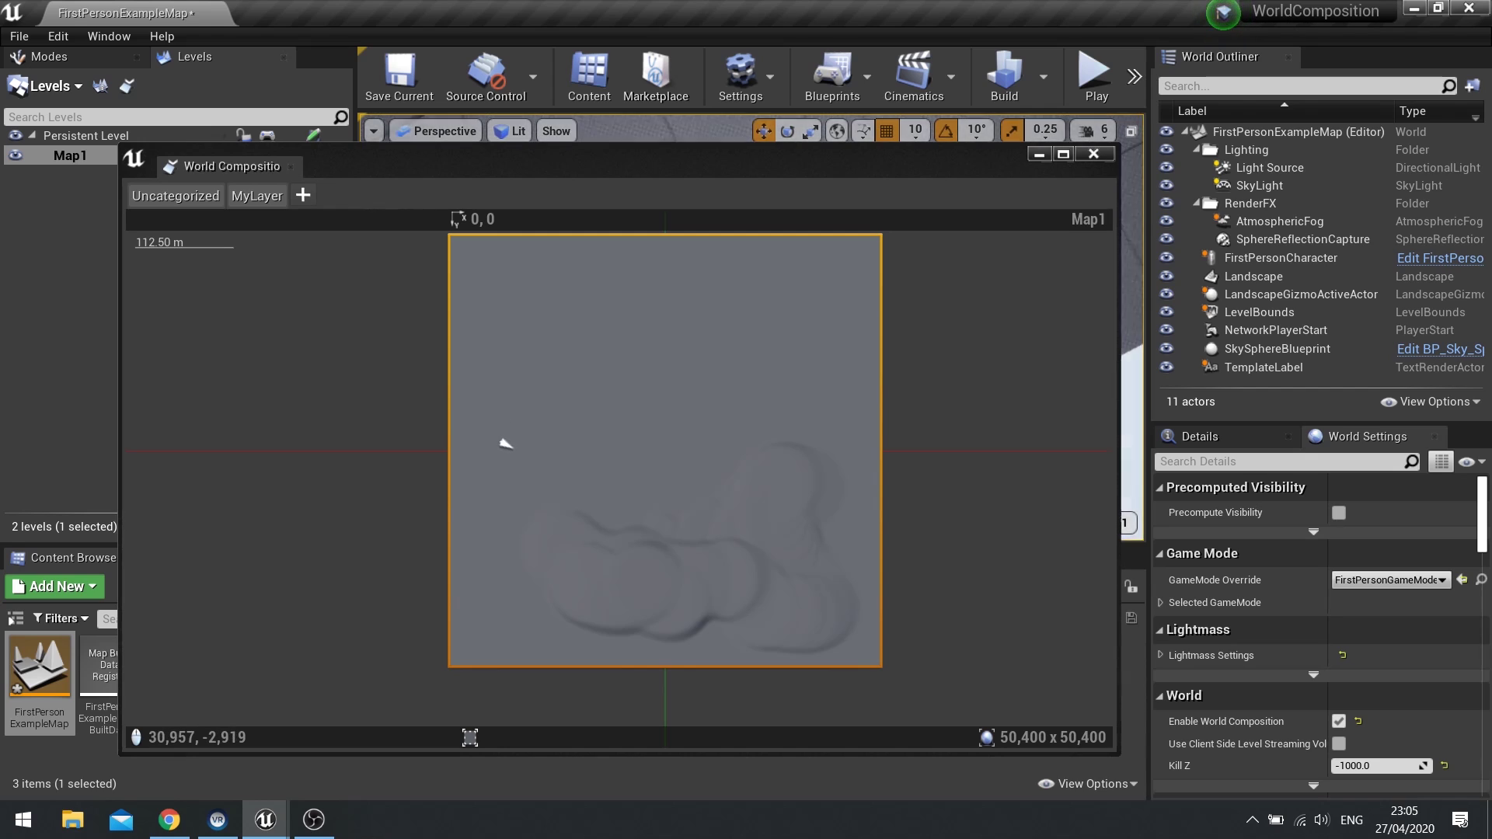
scroll(553, 444, down, 3)
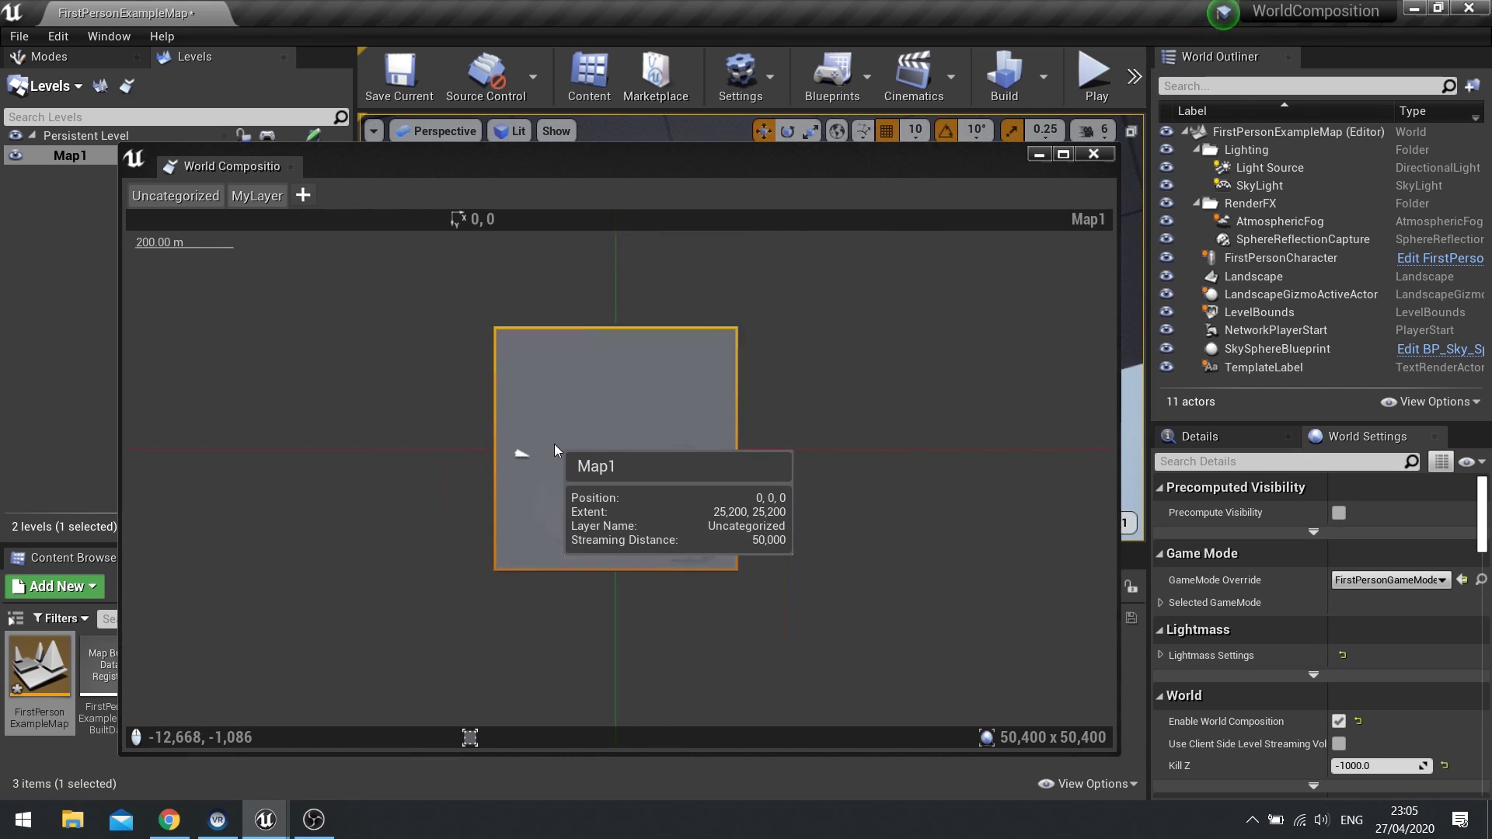
scroll(563, 432, up, 2)
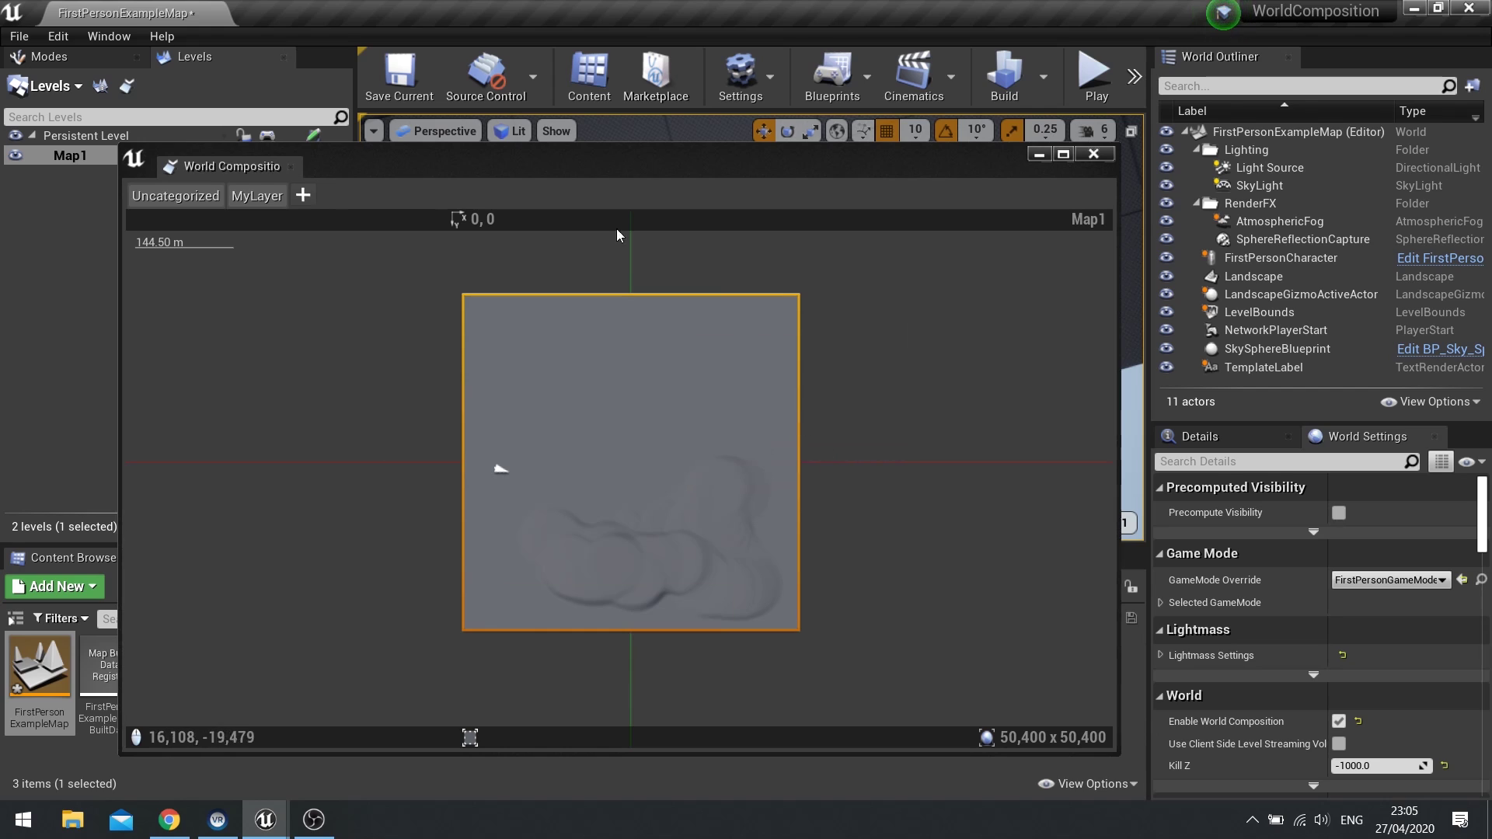
scroll(599, 481, down, 5)
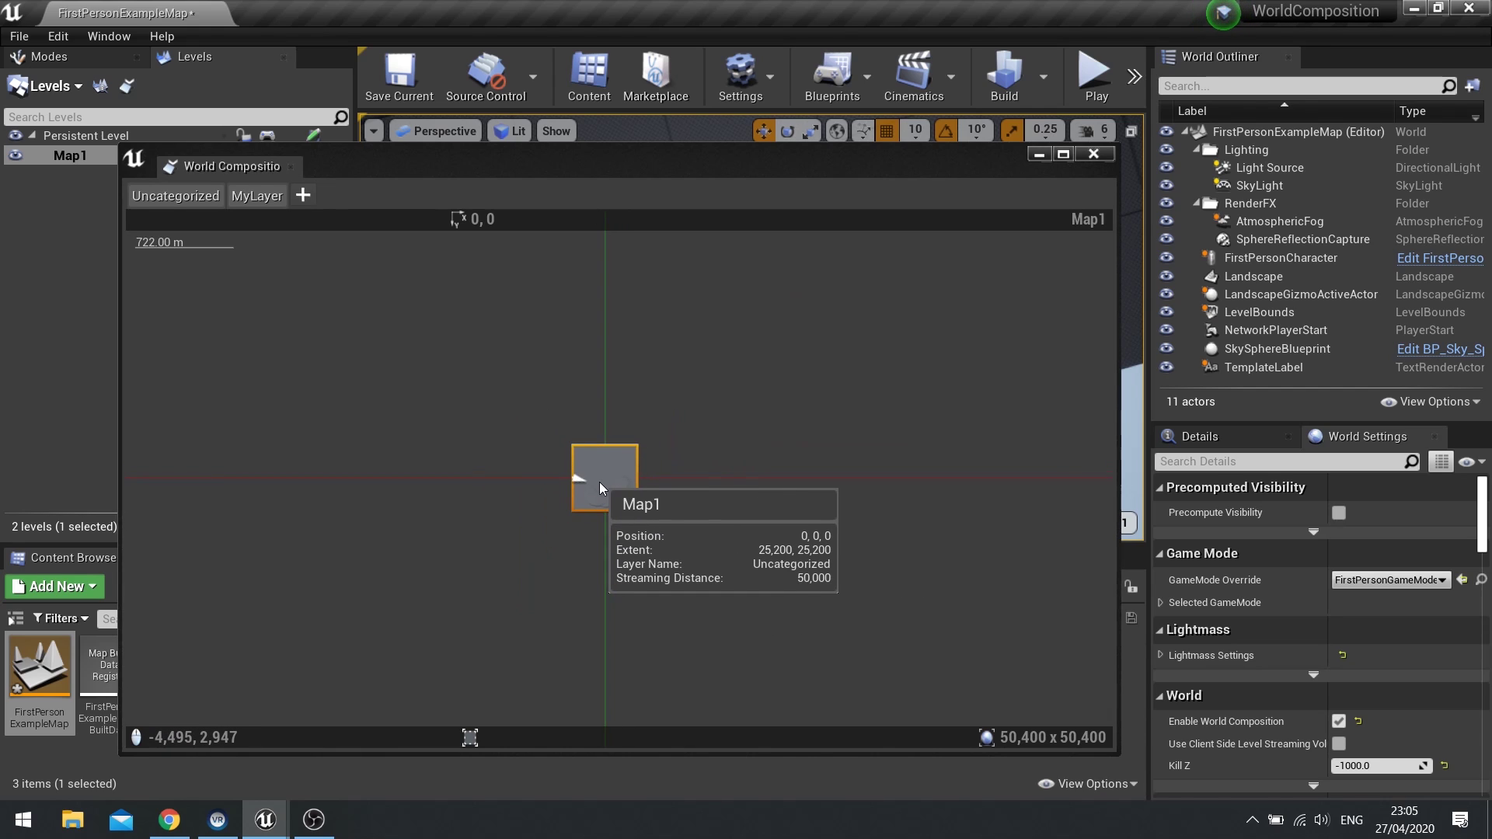
scroll(599, 481, down, 5)
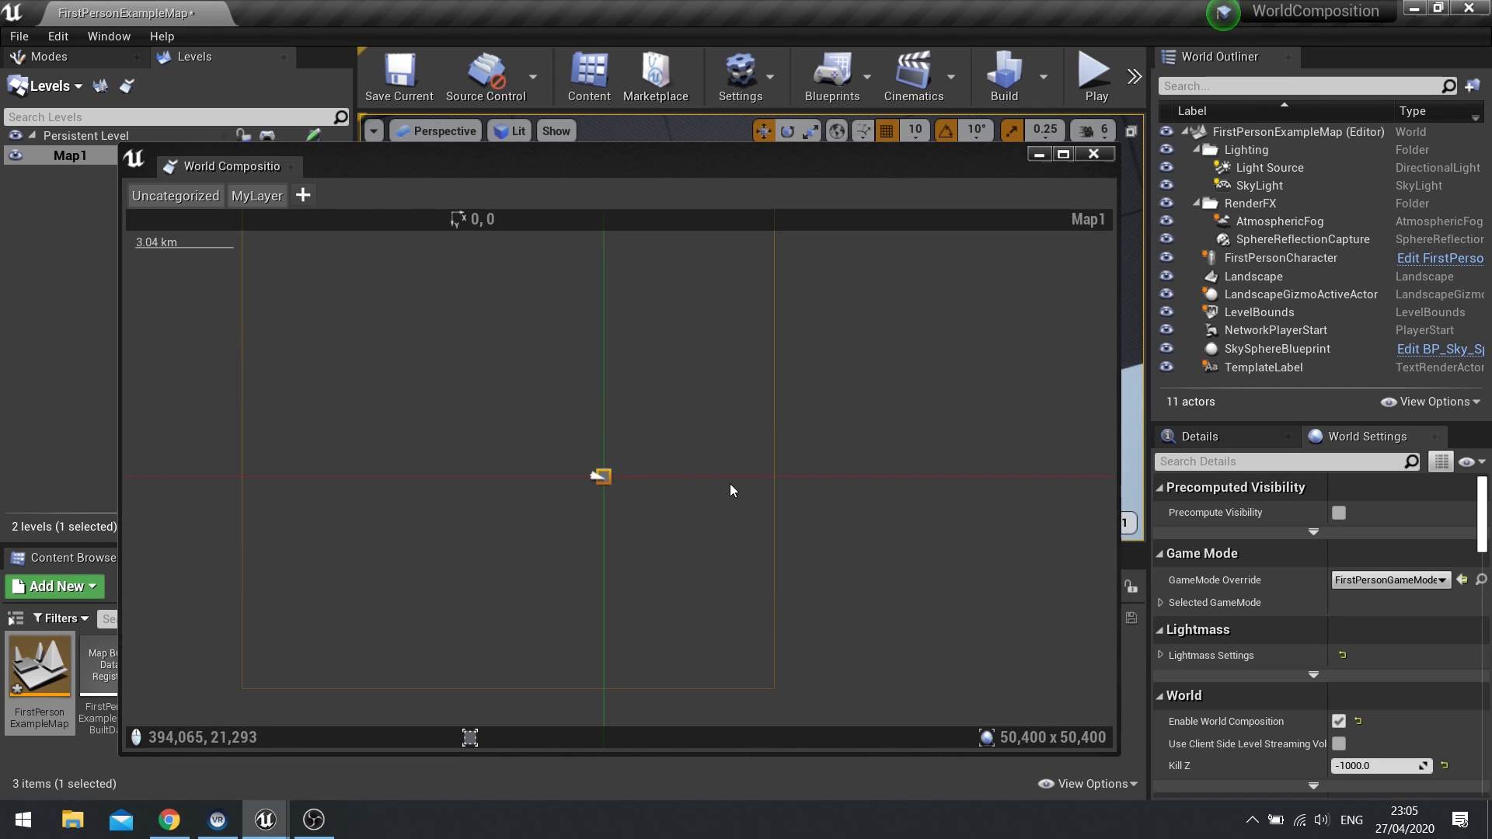
scroll(580, 490, up, 4)
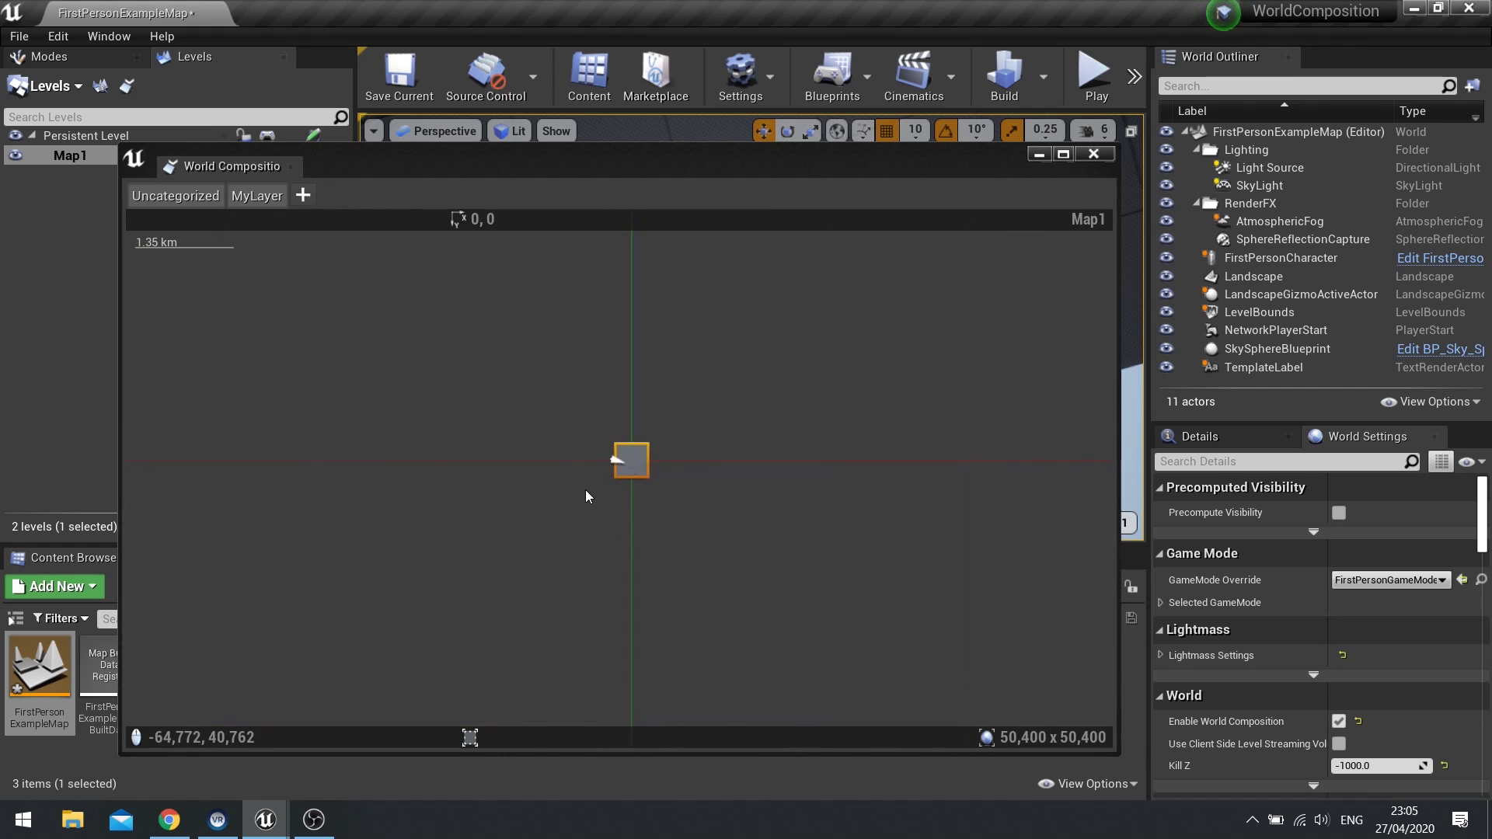
scroll(585, 490, up, 8)
right_drag(679, 415, 427, 500)
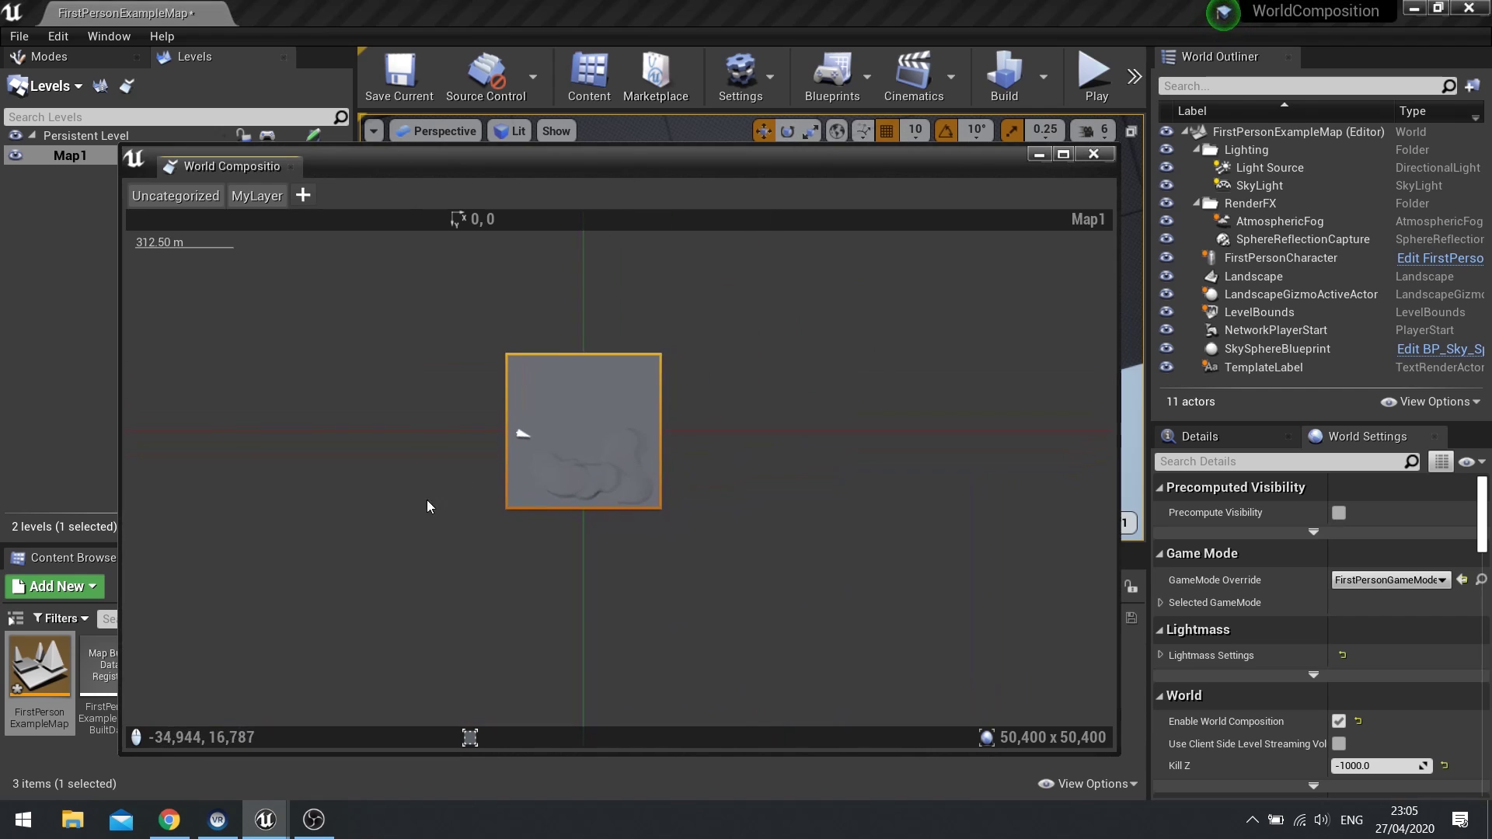
scroll(510, 459, up, 4)
right_drag(724, 430, 497, 540)
scroll(497, 540, down, 1)
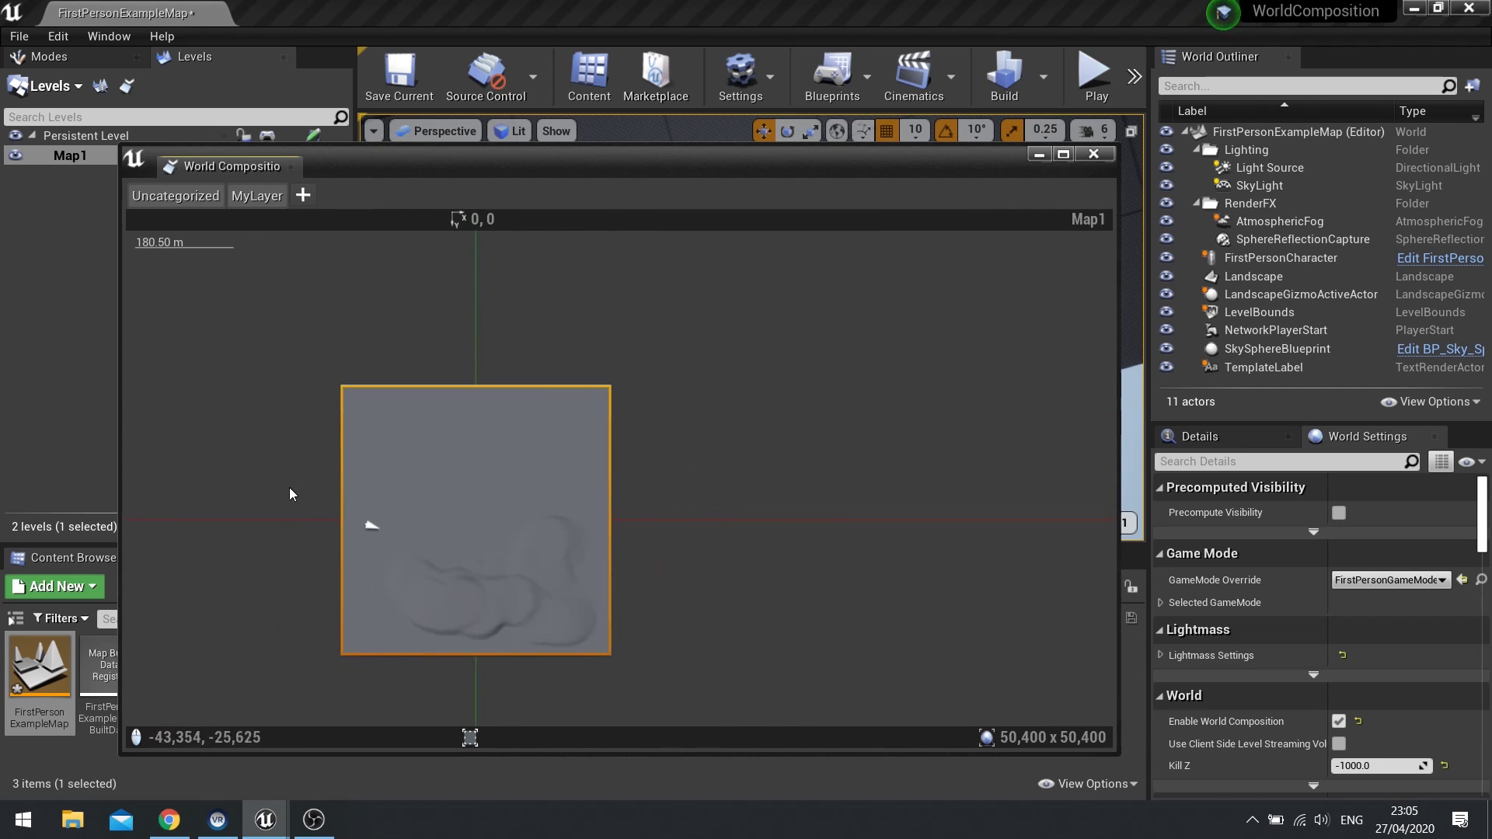
Reposition the Map1 tile one grid cell toward +X and one toward -Y from the origin, and inspect the landscape in the viewport.
drag(484, 533, 531, 526)
drag(673, 167, 234, 168)
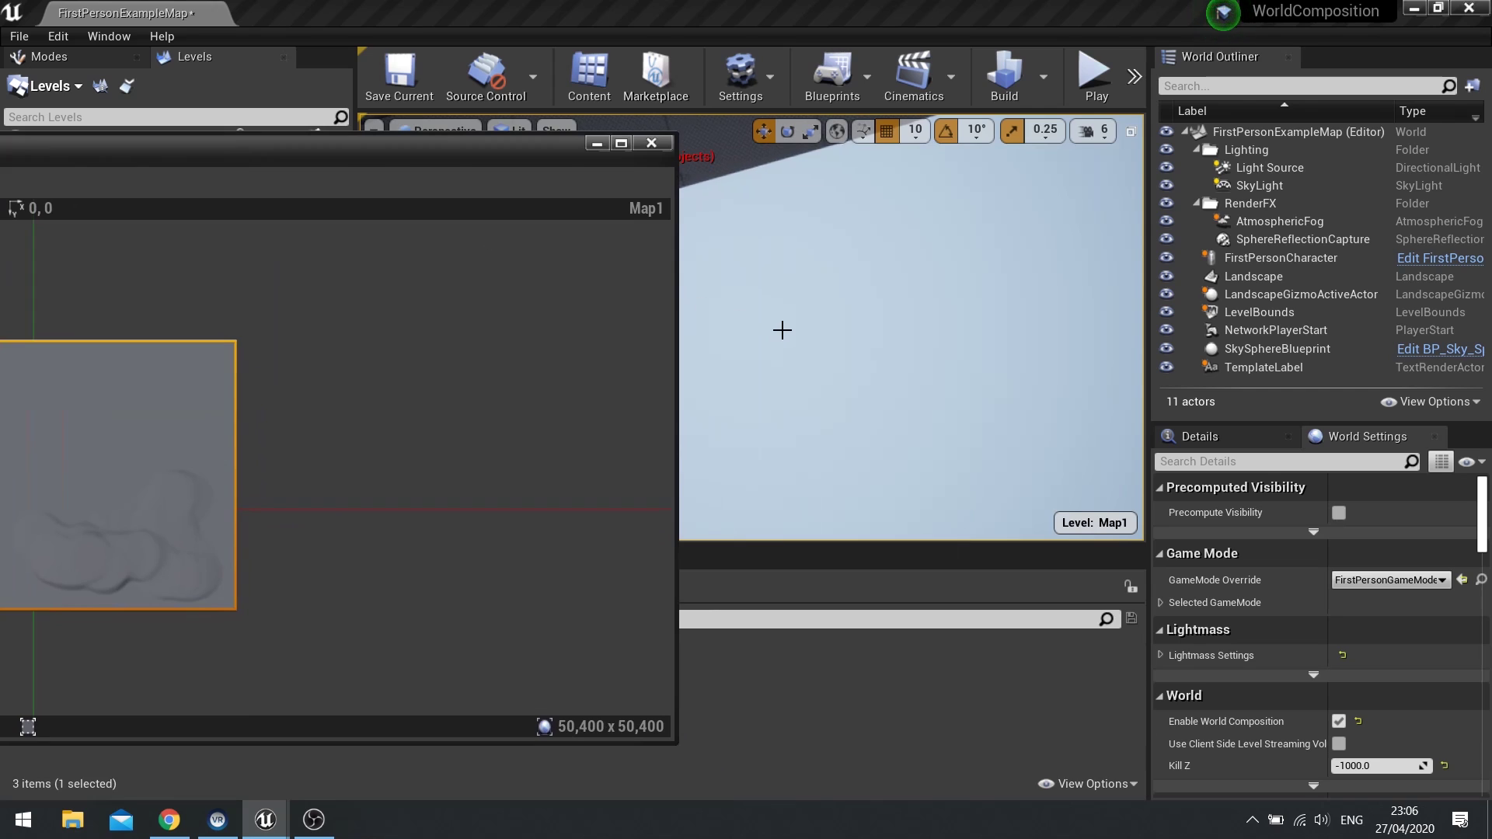
drag(220, 459, 127, 497)
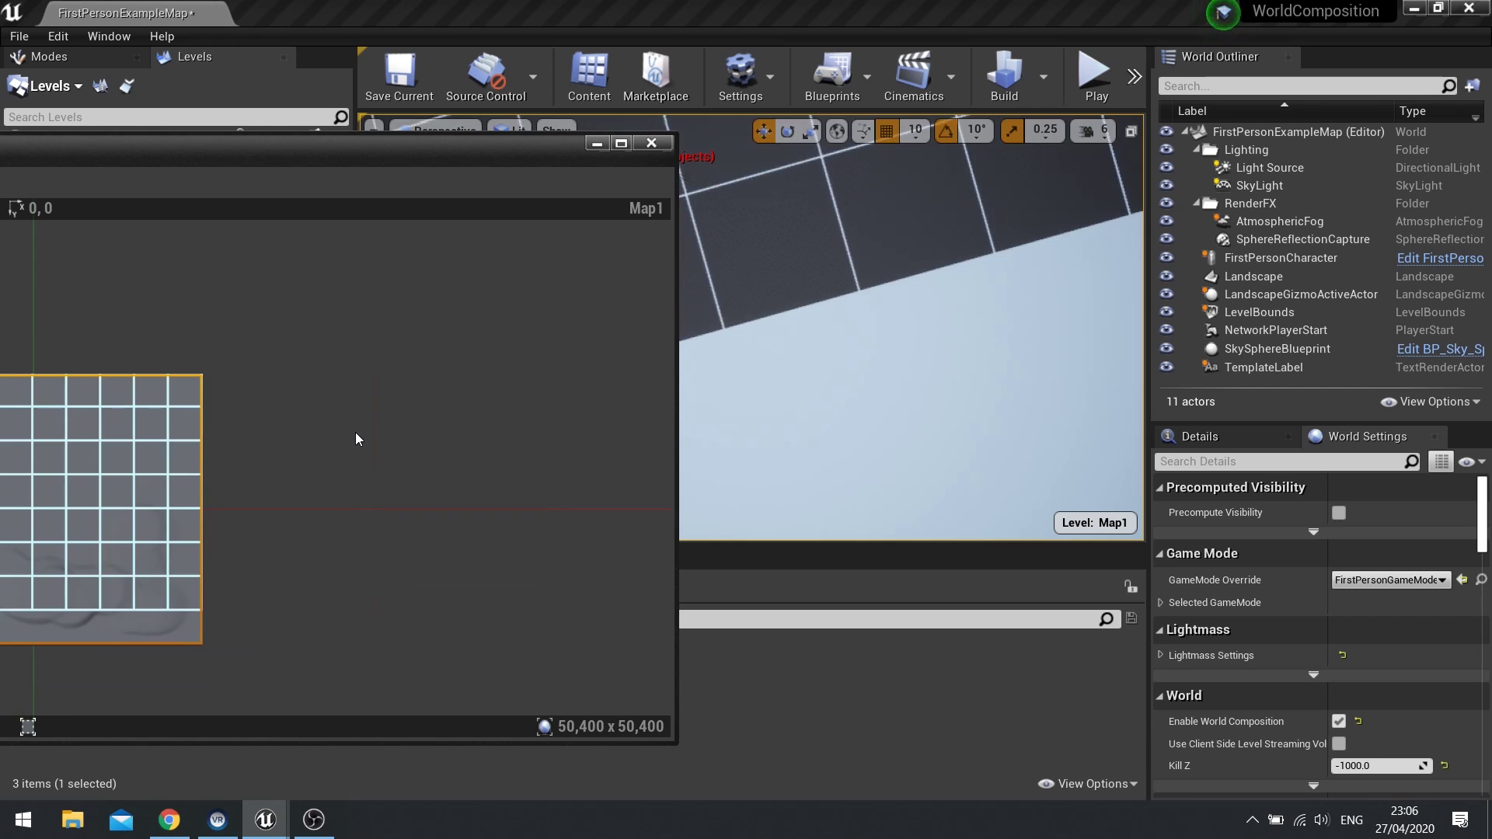
right_drag(356, 432, 432, 507)
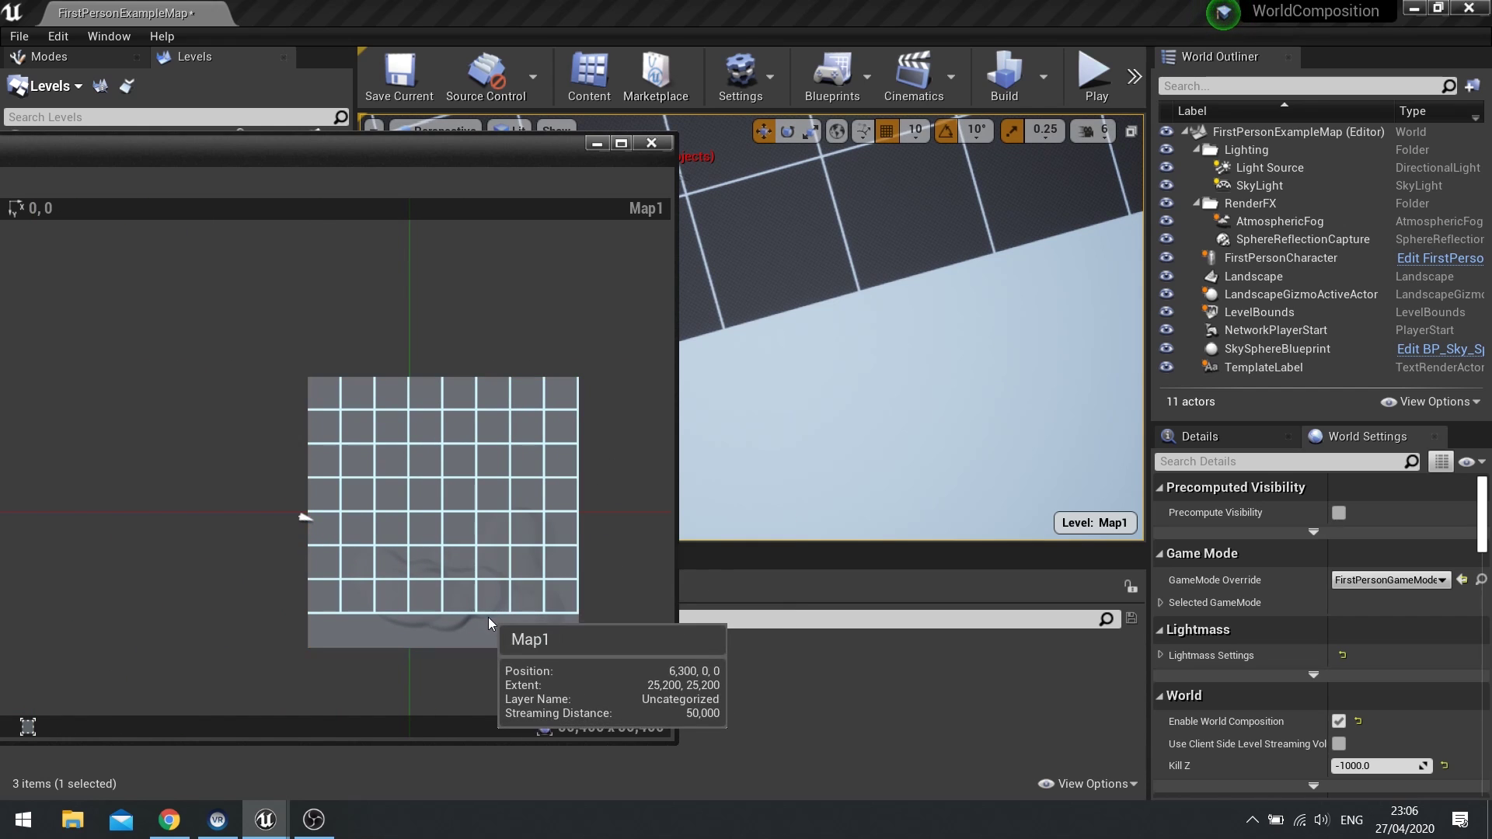
drag(487, 616, 441, 572)
key(a)
mouse_move(853, 323)
right_down()
mouse_move(854, 256)
mouse_move(831, 248)
mouse_move(853, 253)
right_up()
key(w)
mouse_move(1015, 272)
right_down()
mouse_move(1033, 248)
mouse_move(1002, 256)
mouse_move(1038, 292)
mouse_move(1014, 272)
right_up()
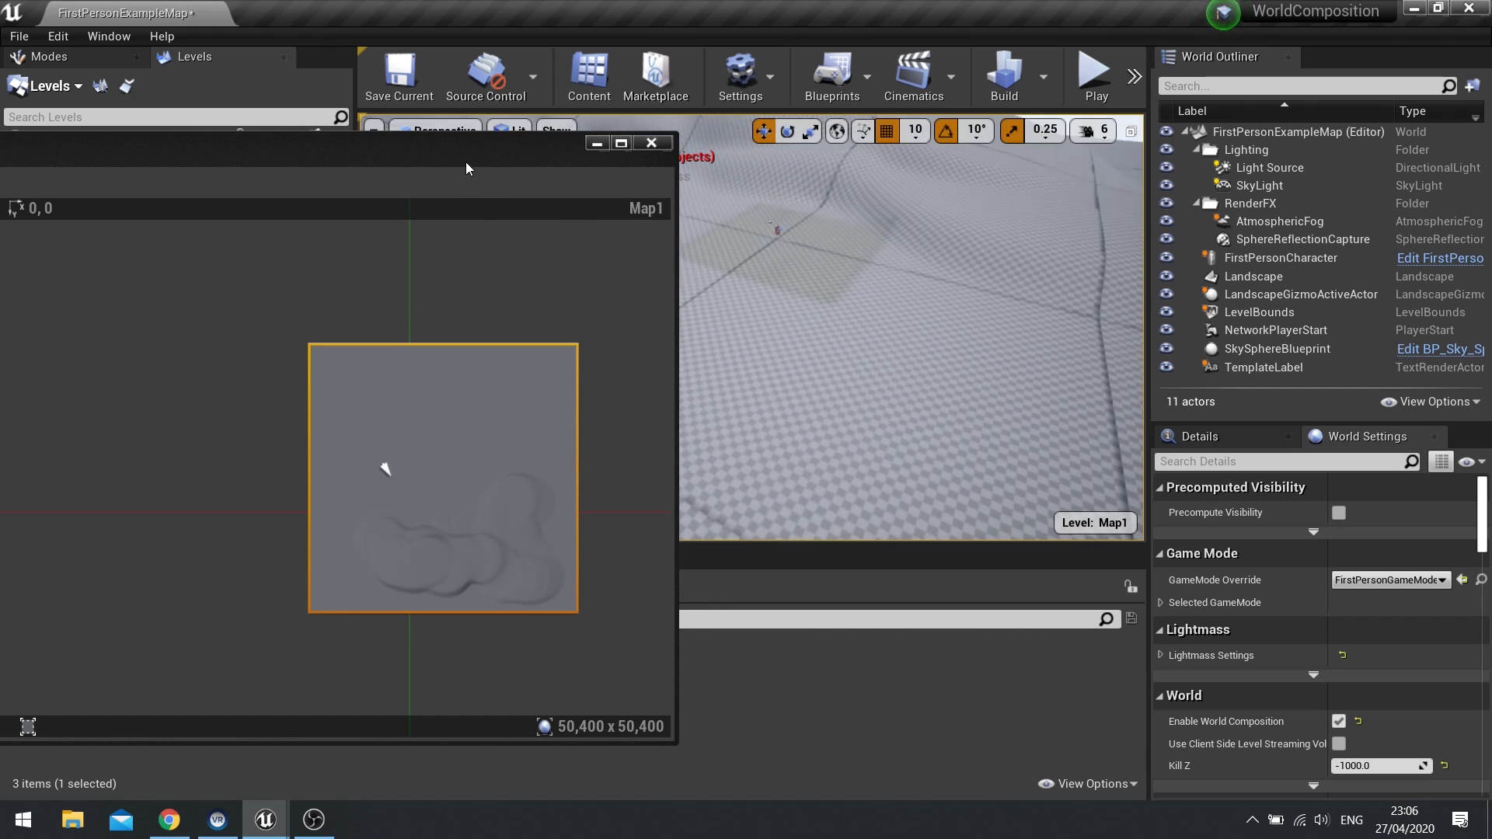
Bring the World Composition window fully back on screen above the editor.
drag(465, 157, 787, 137)
right_drag(498, 429, 718, 410)
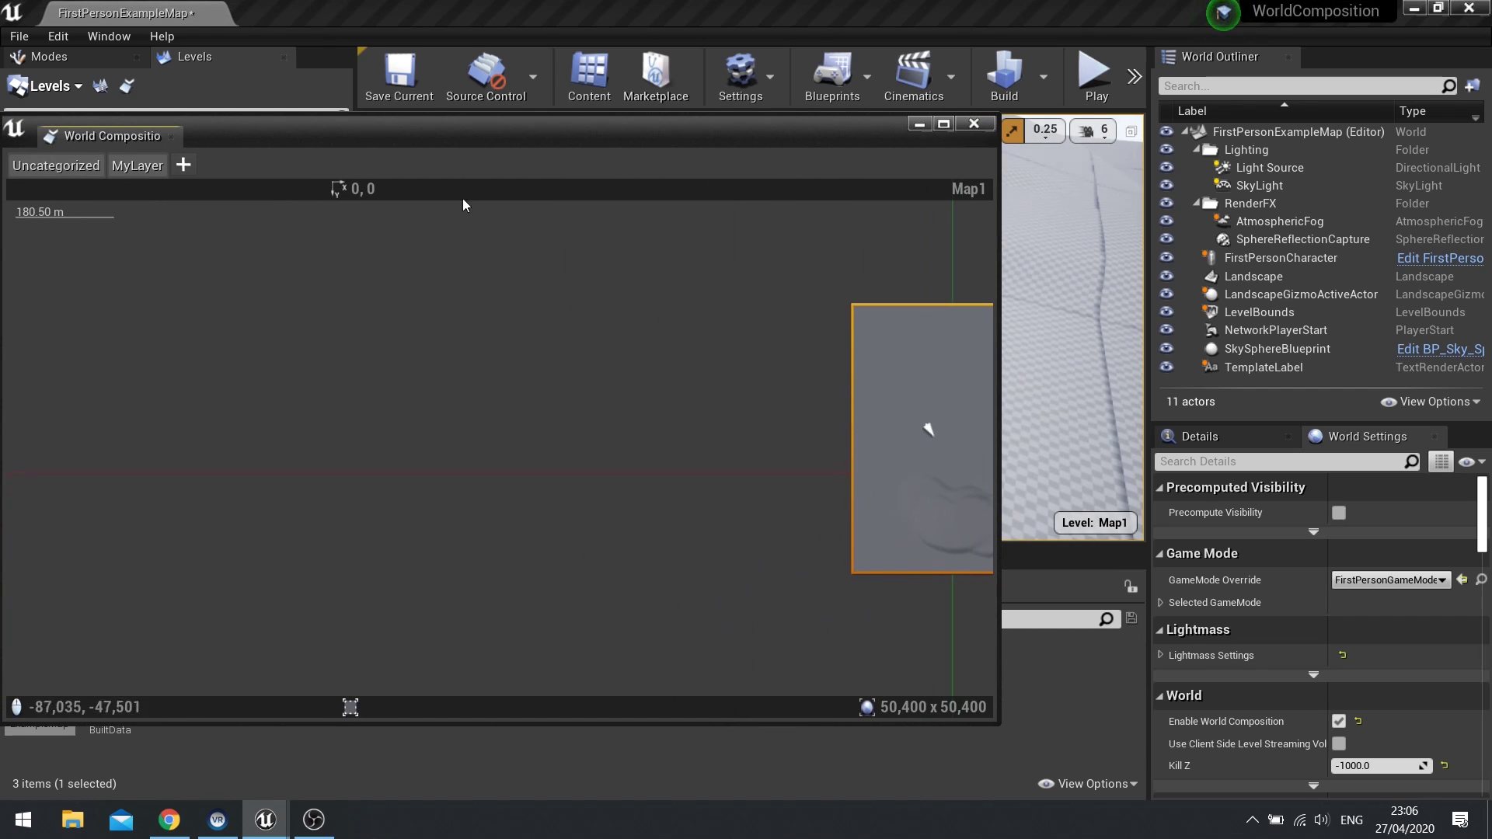
drag(420, 133, 510, 141)
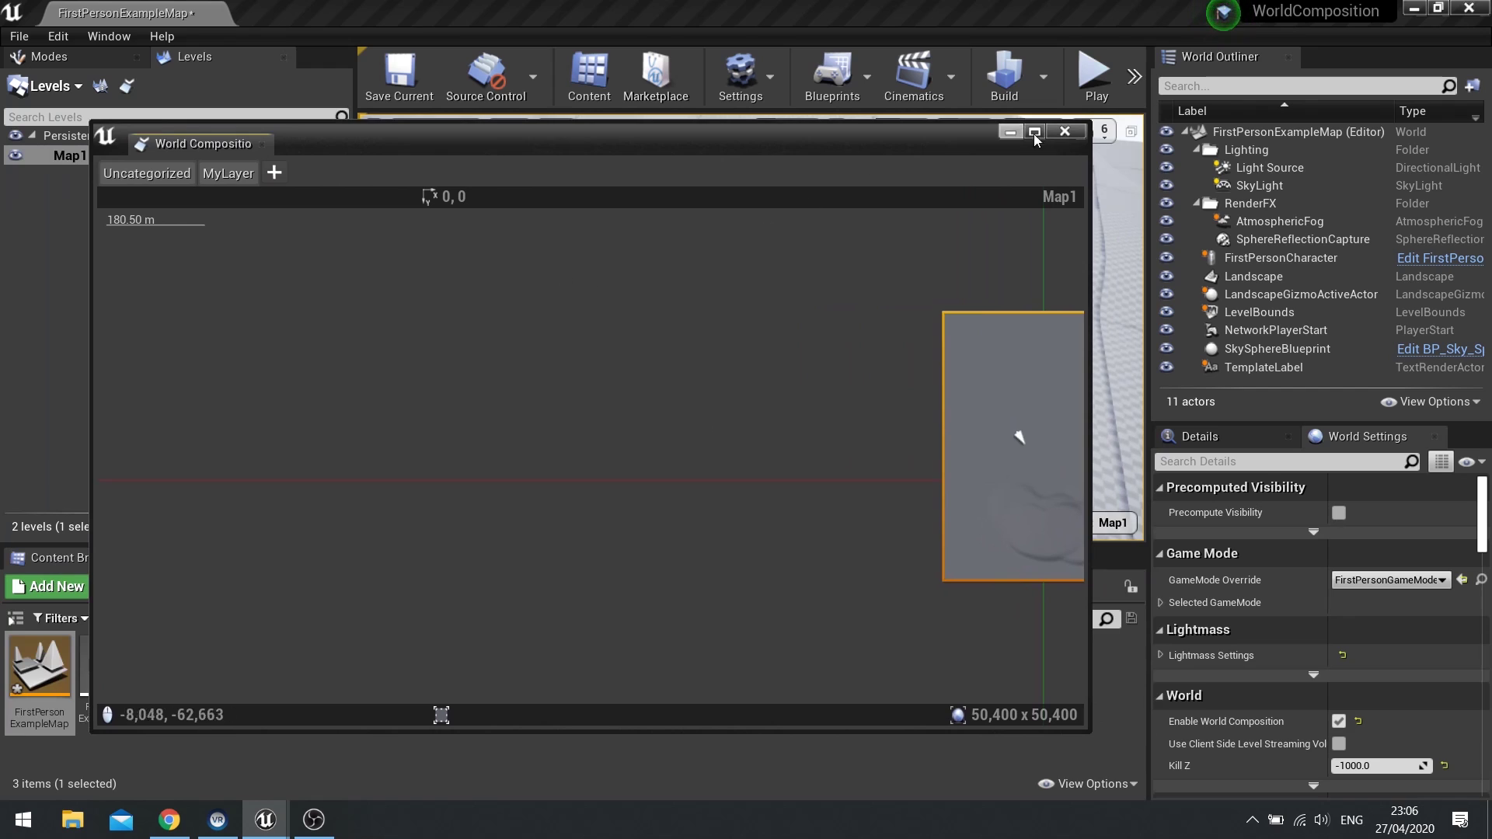
right_drag(808, 334, 525, 333)
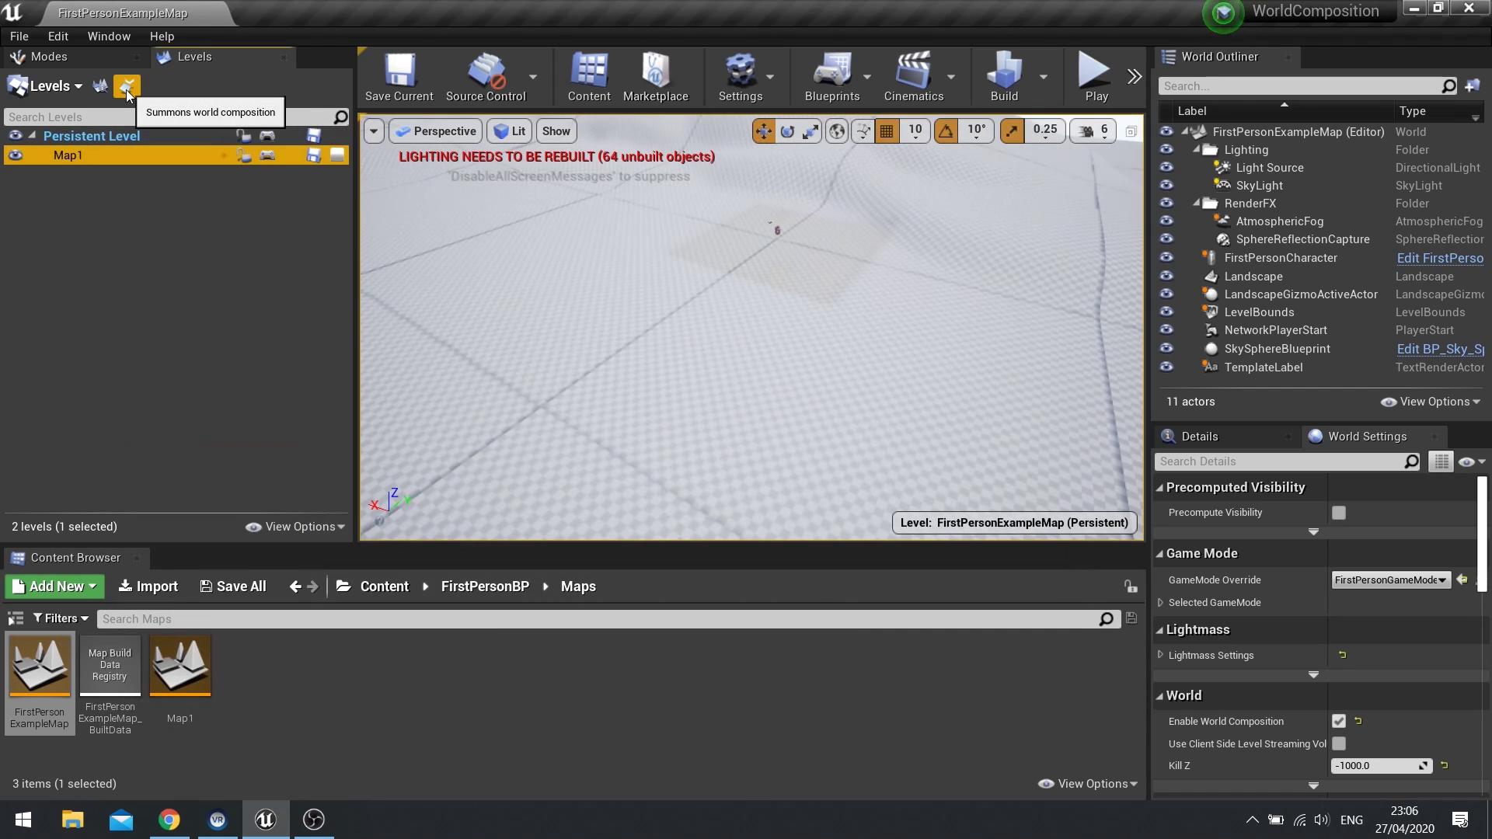
Reopen World Composition and add an adjacent landscape level on Map1's +X side, saving it as Map2 in FirstPersonBP/Maps.
click(127, 87)
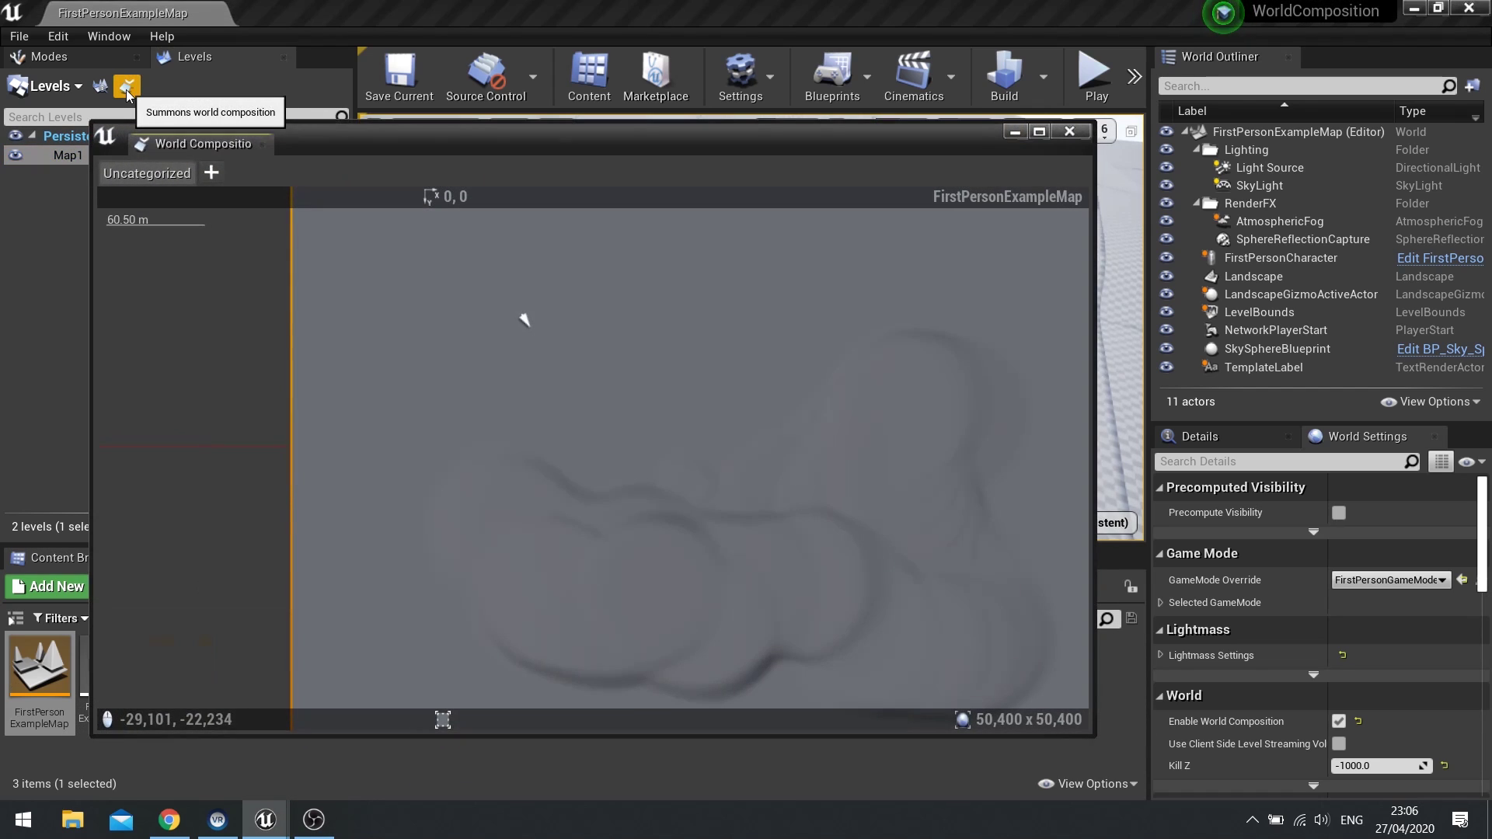
right_drag(620, 530, 522, 460)
scroll(525, 543, down, 1)
scroll(523, 460, down, 2)
right_click(501, 366)
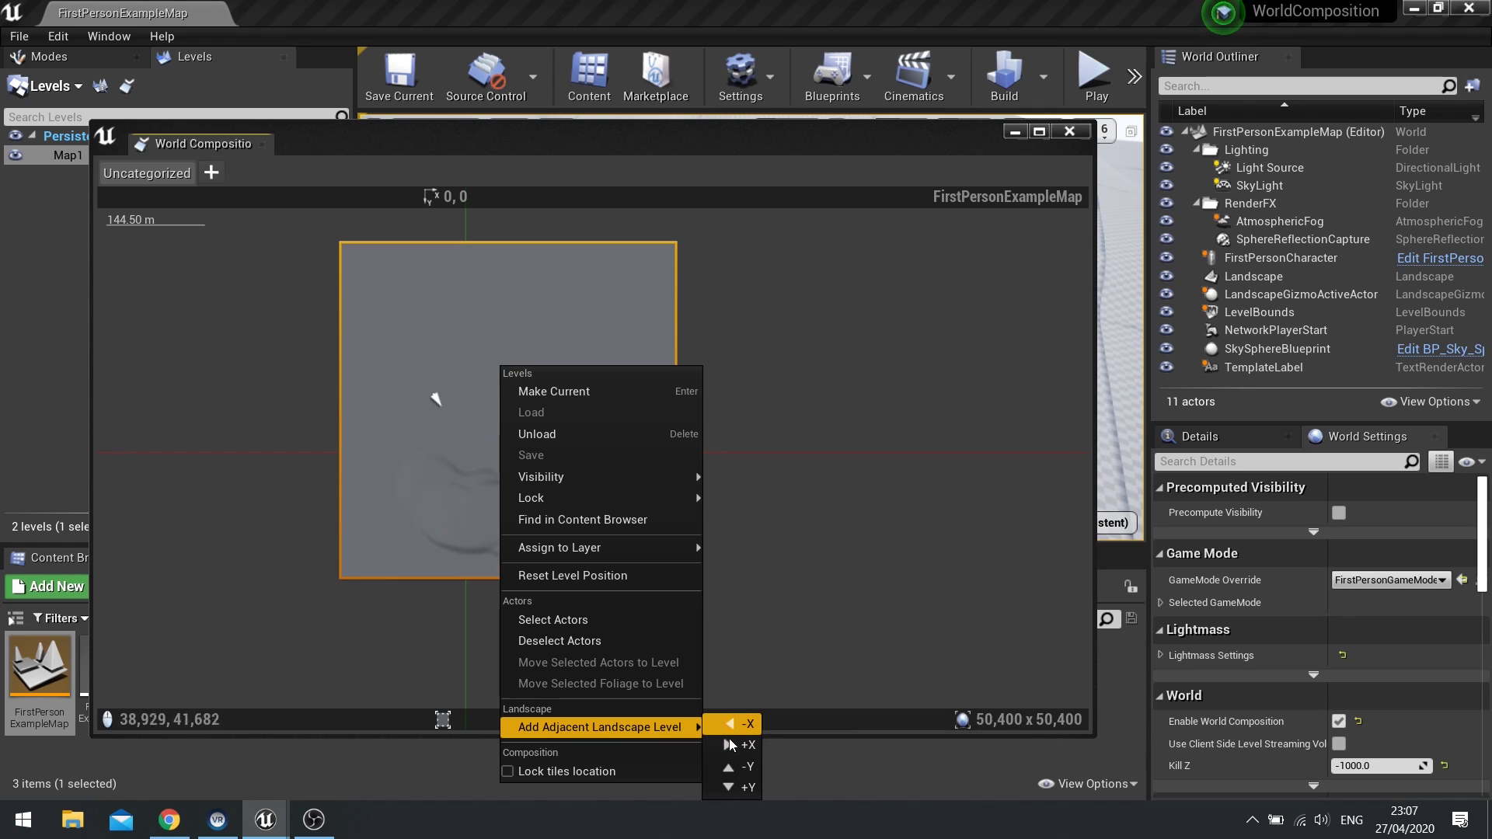
click(753, 791)
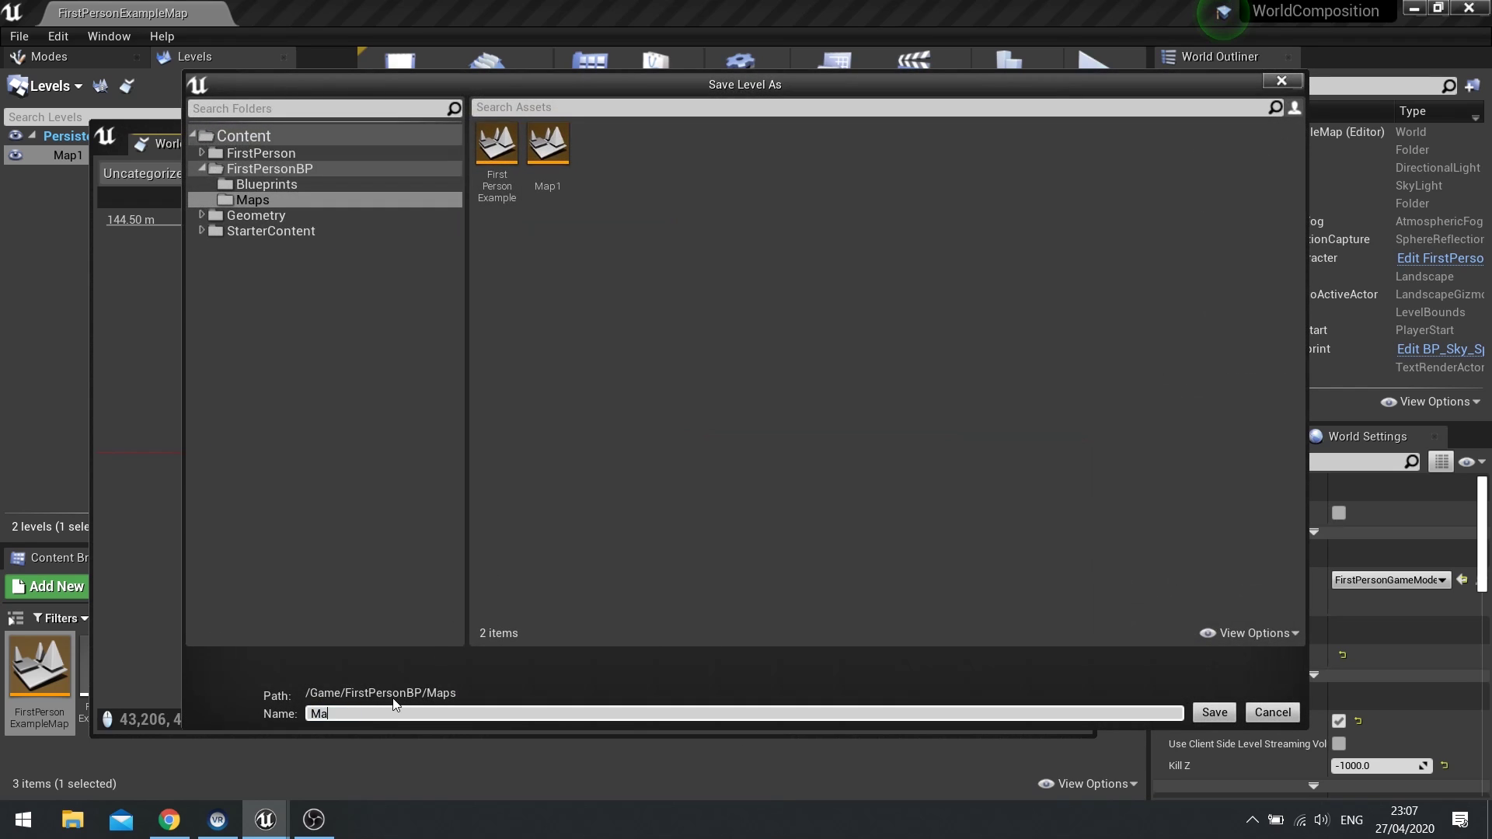
click(1212, 712)
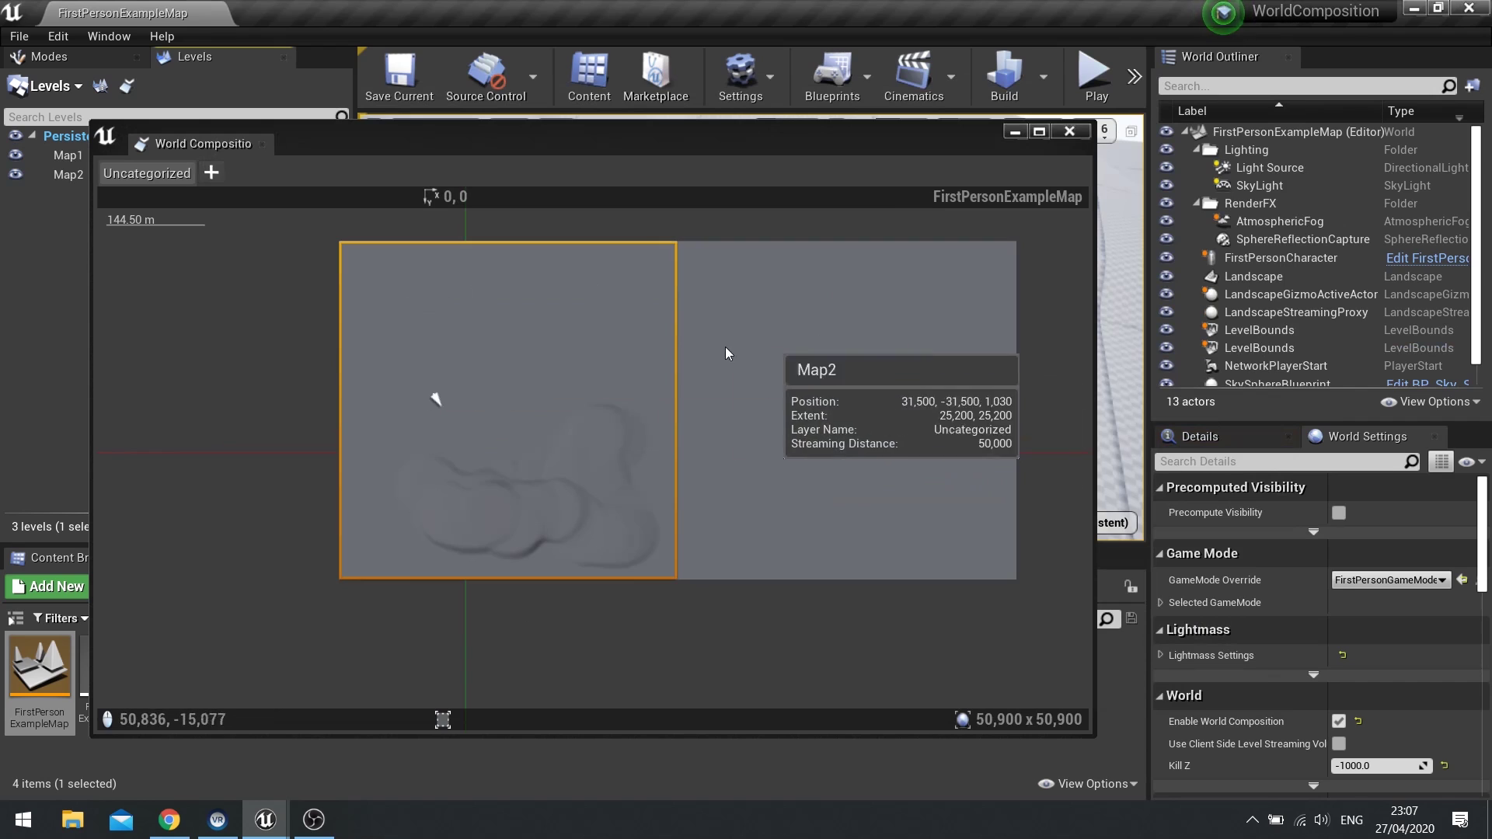
Hide the World Composition window and inspect the joined Map1 and Map2 landscapes in the viewport.
click(1009, 132)
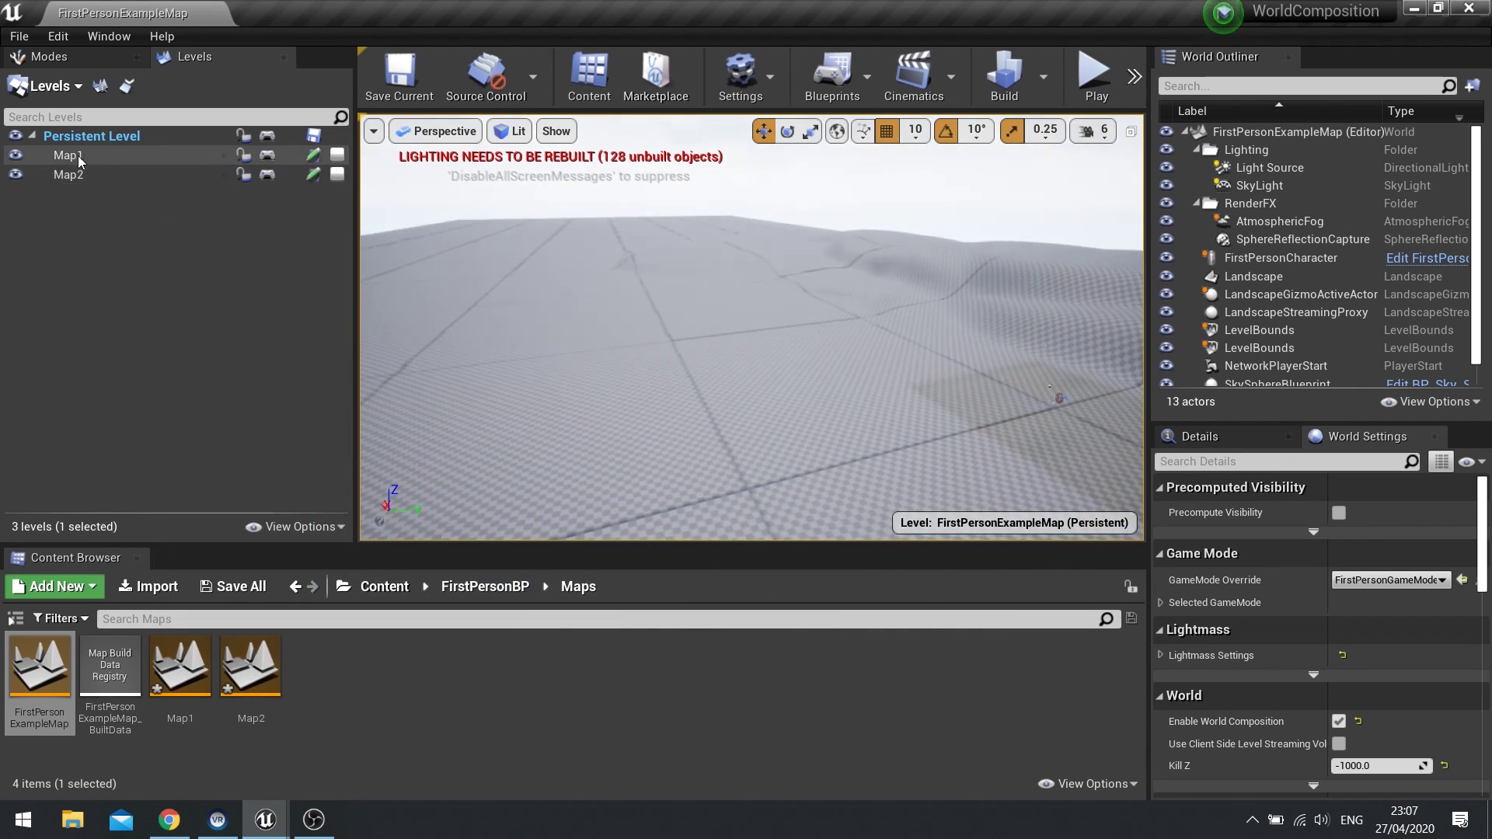
key(s)
mouse_move(759, 366)
right_down()
mouse_move(745, 388)
mouse_move(746, 355)
right_up()
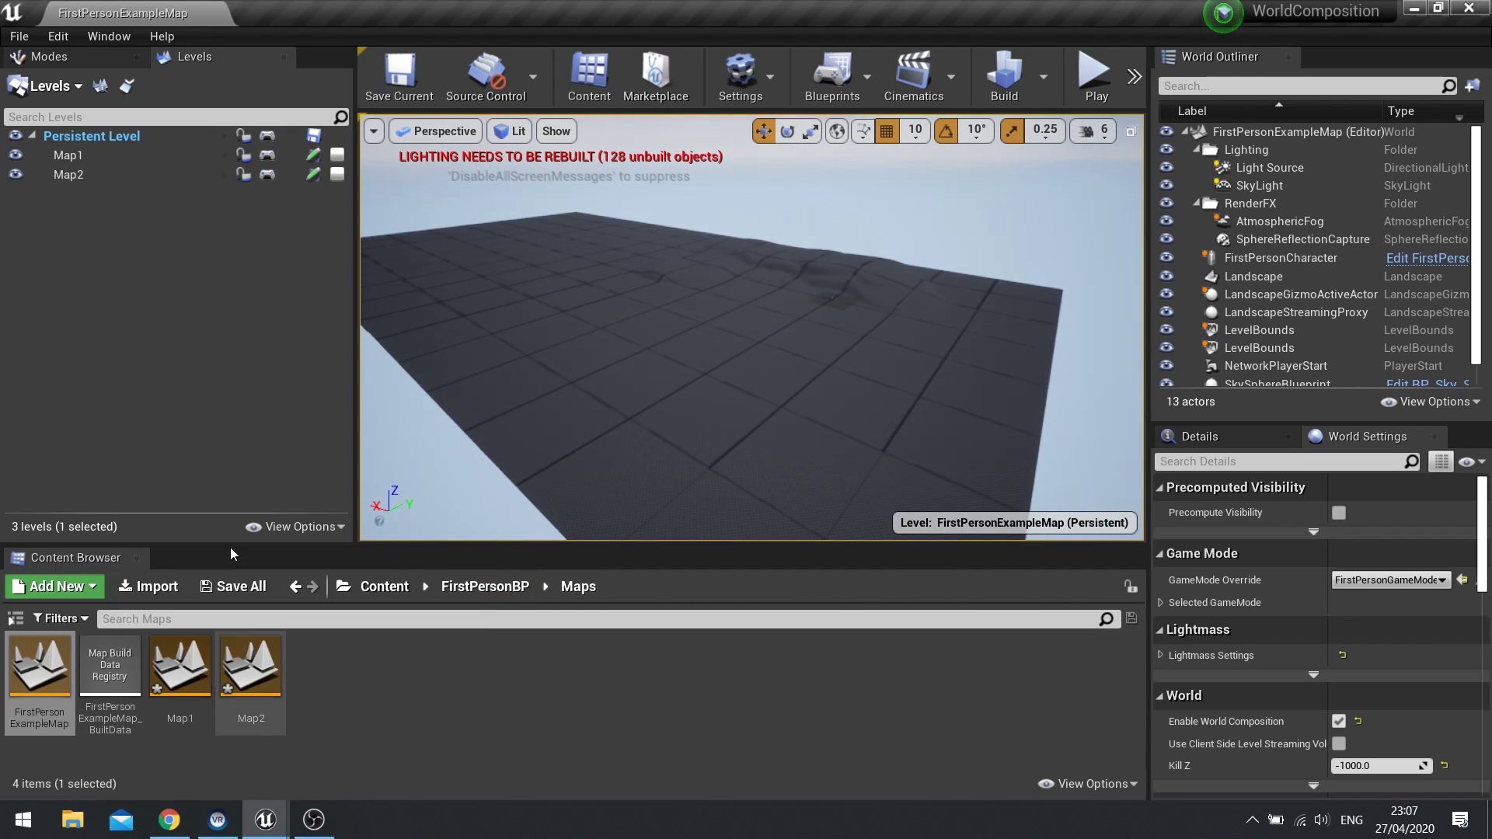
Reopen World Composition and add an adjacent landscape level on Map1's +Y side, saving it as Map3 in FirstPersonBP/Maps.
click(127, 91)
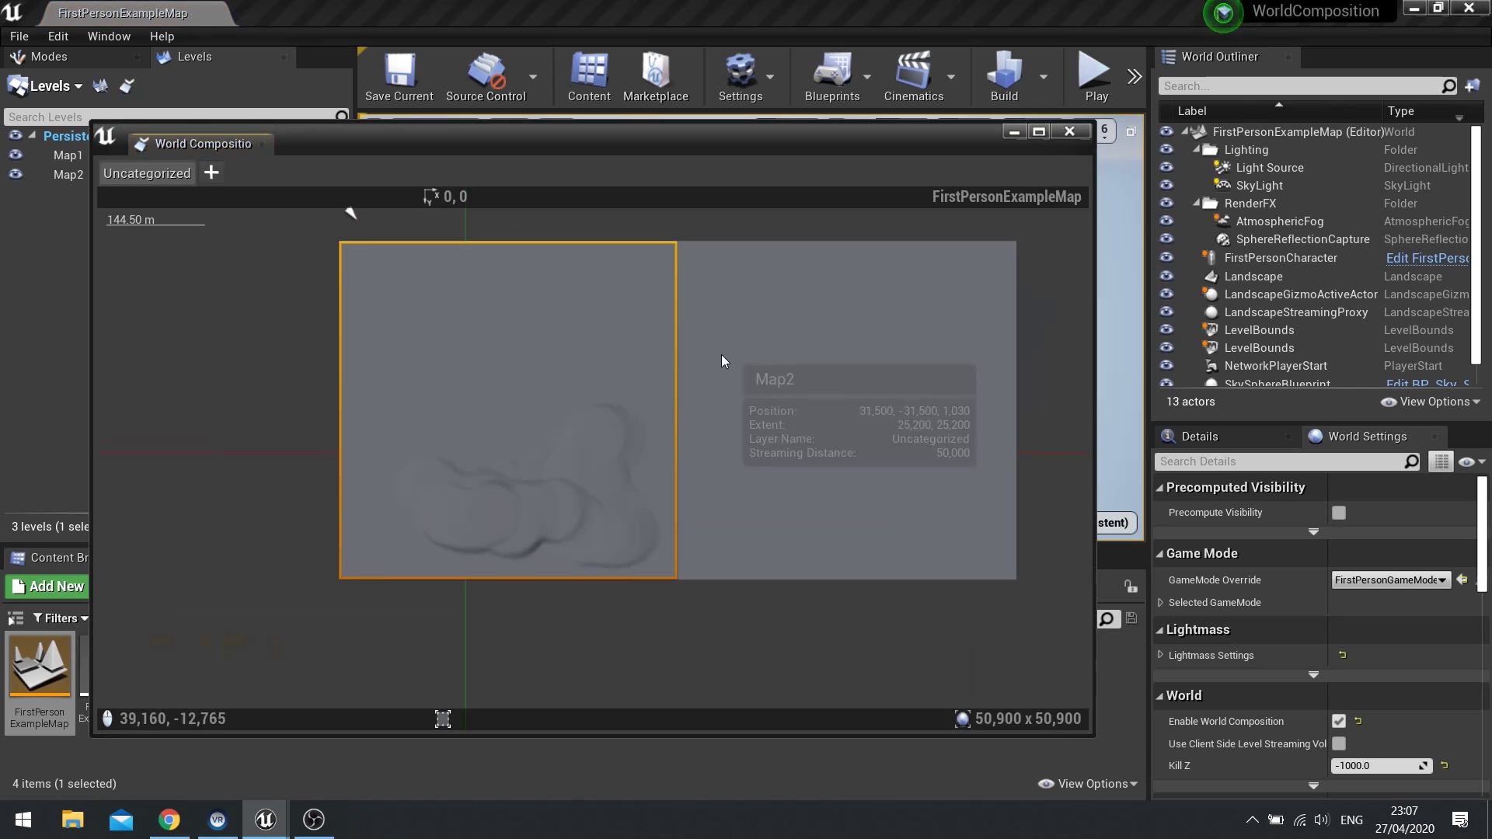
right_click(608, 365)
mouse_move(684, 735)
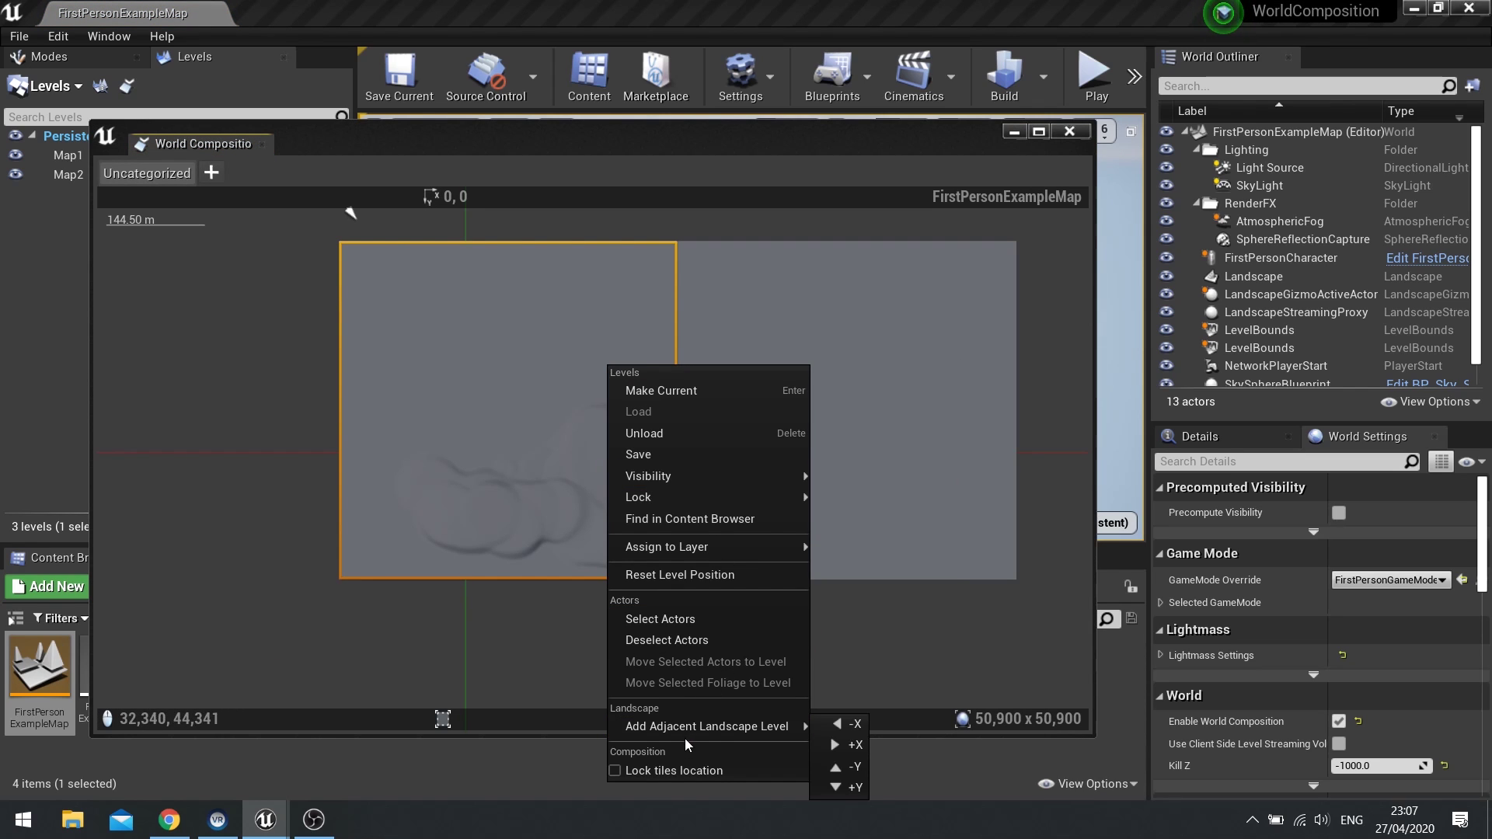
click(843, 786)
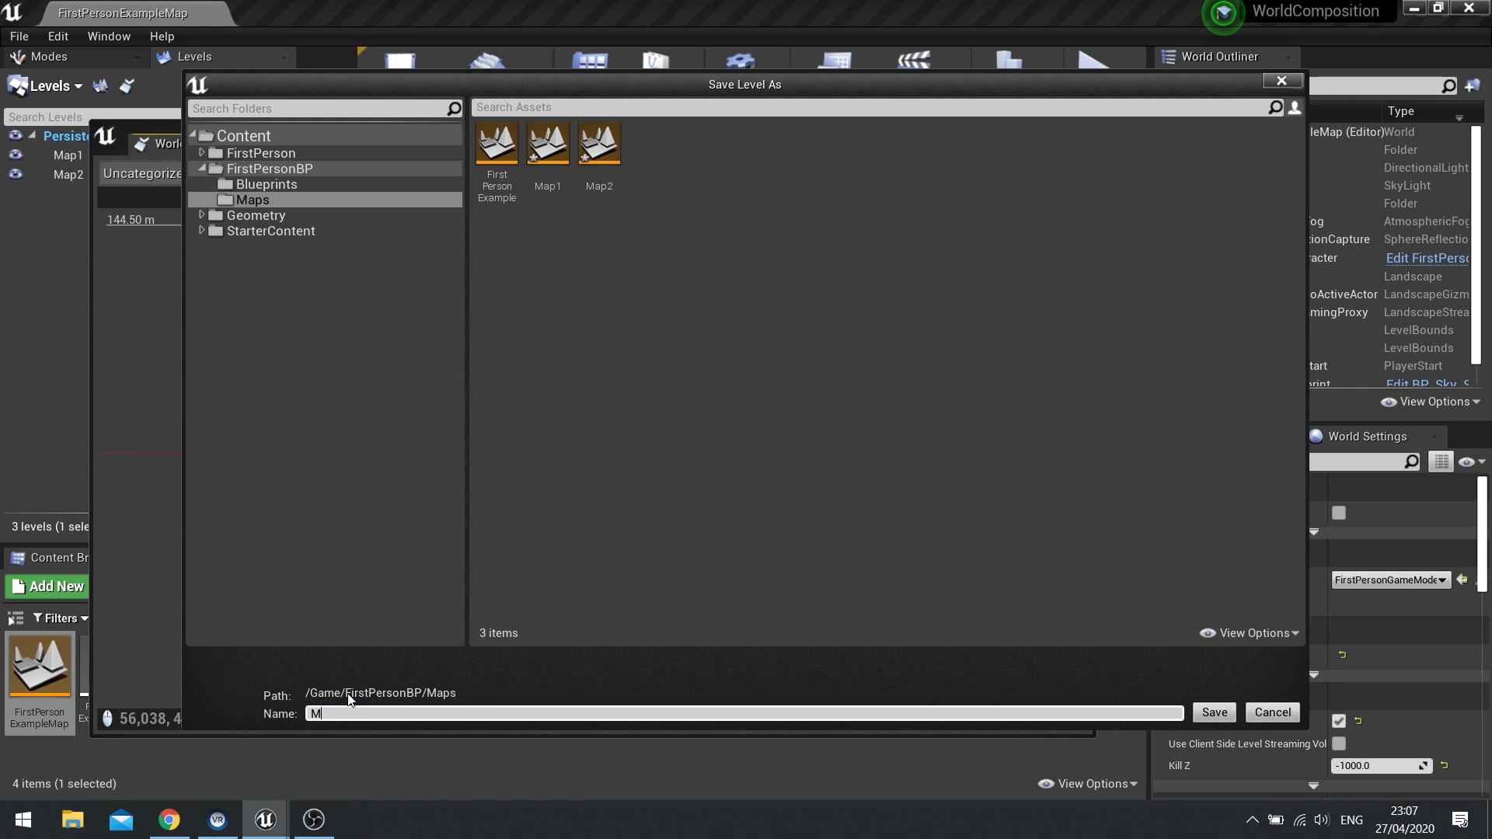
click(1220, 714)
Add an adjacent landscape level on Map3's +X side and save it as Map4 in FirstPersonBP/Maps.
right_drag(803, 568, 716, 284)
click(579, 451)
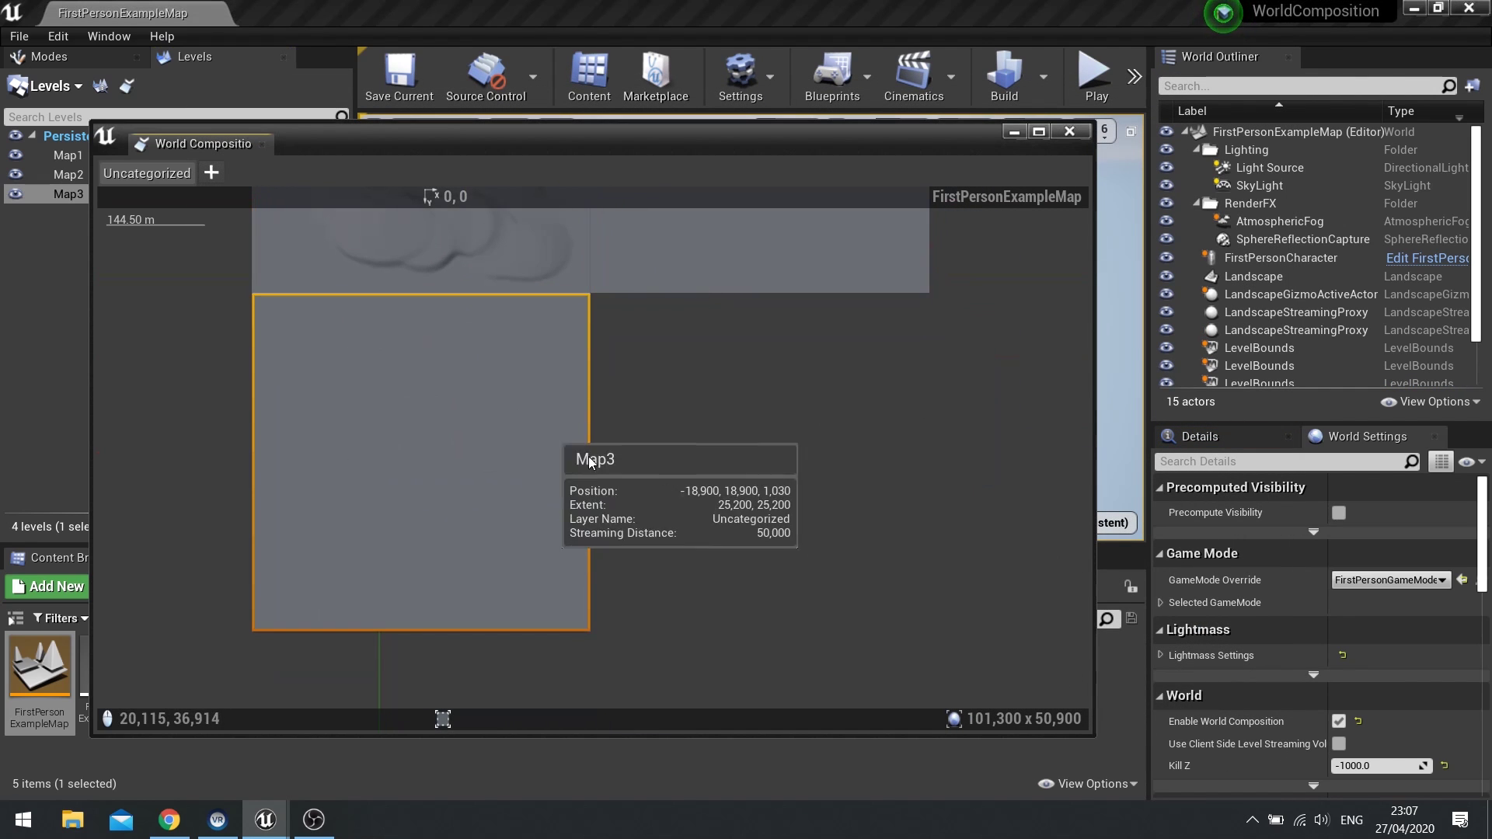
right_click(509, 444)
mouse_move(582, 394)
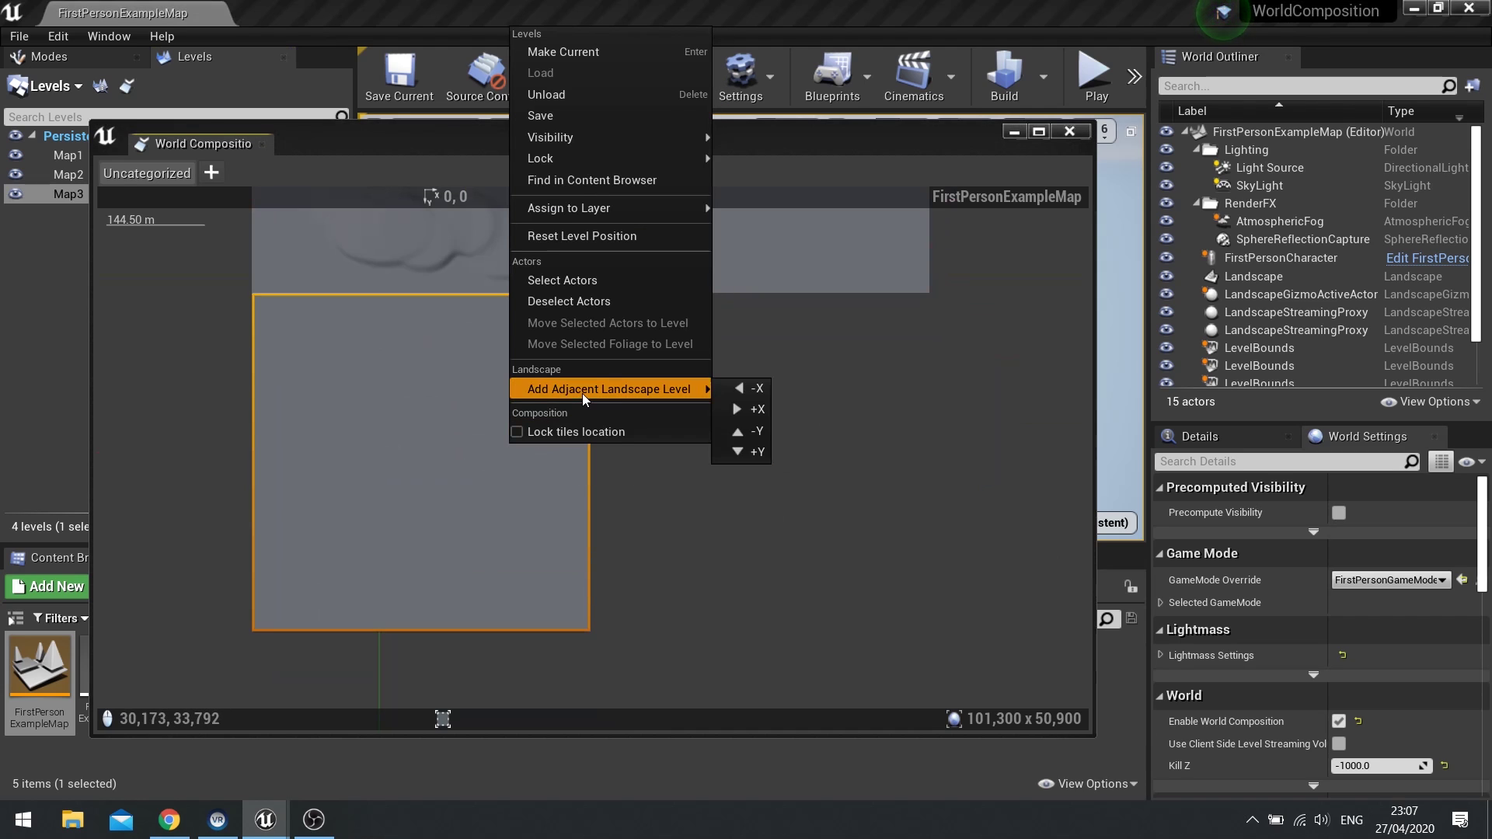
click(753, 409)
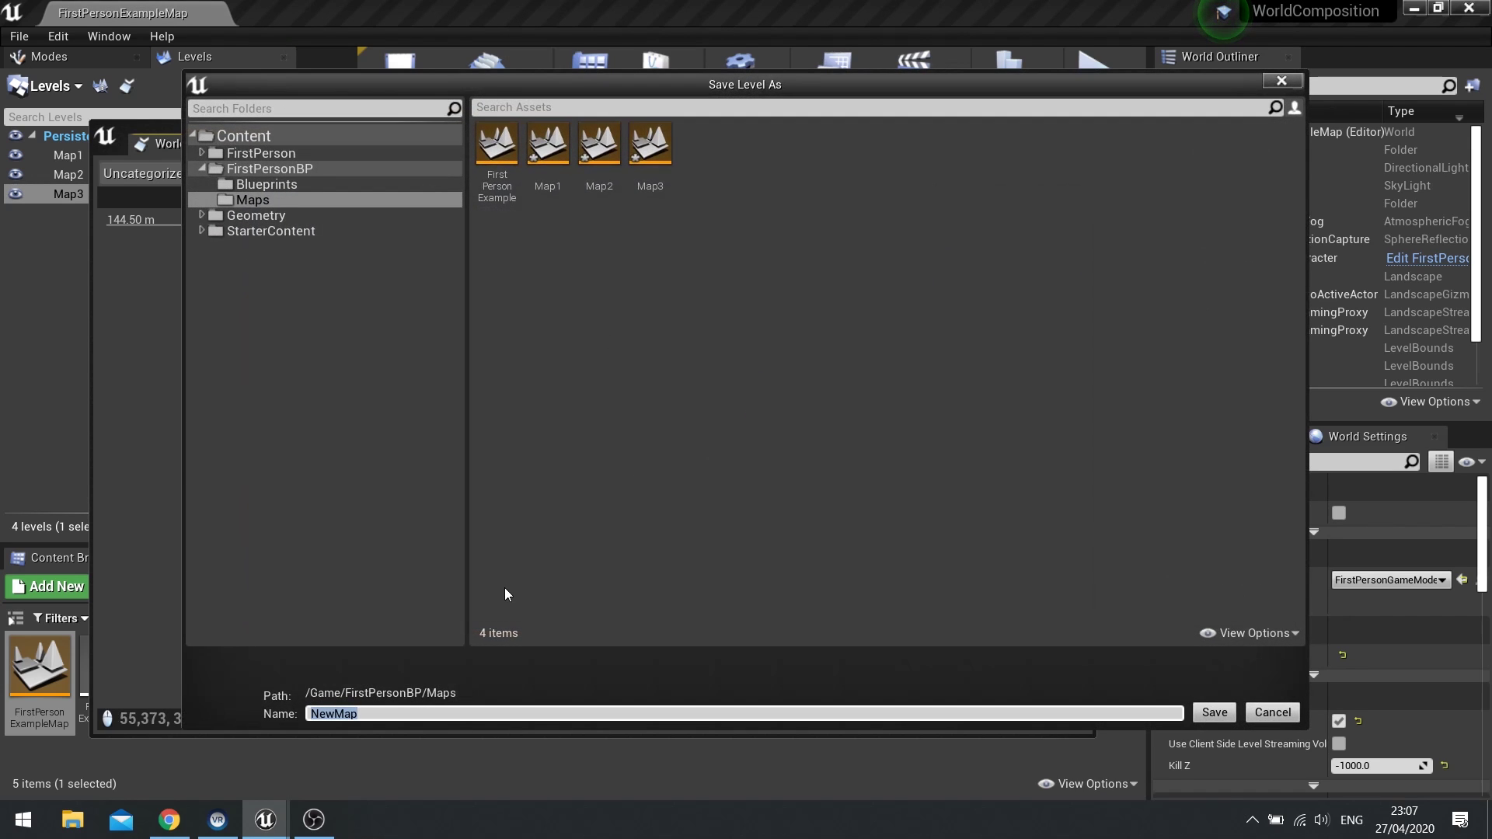
text(Map4)
click(1214, 711)
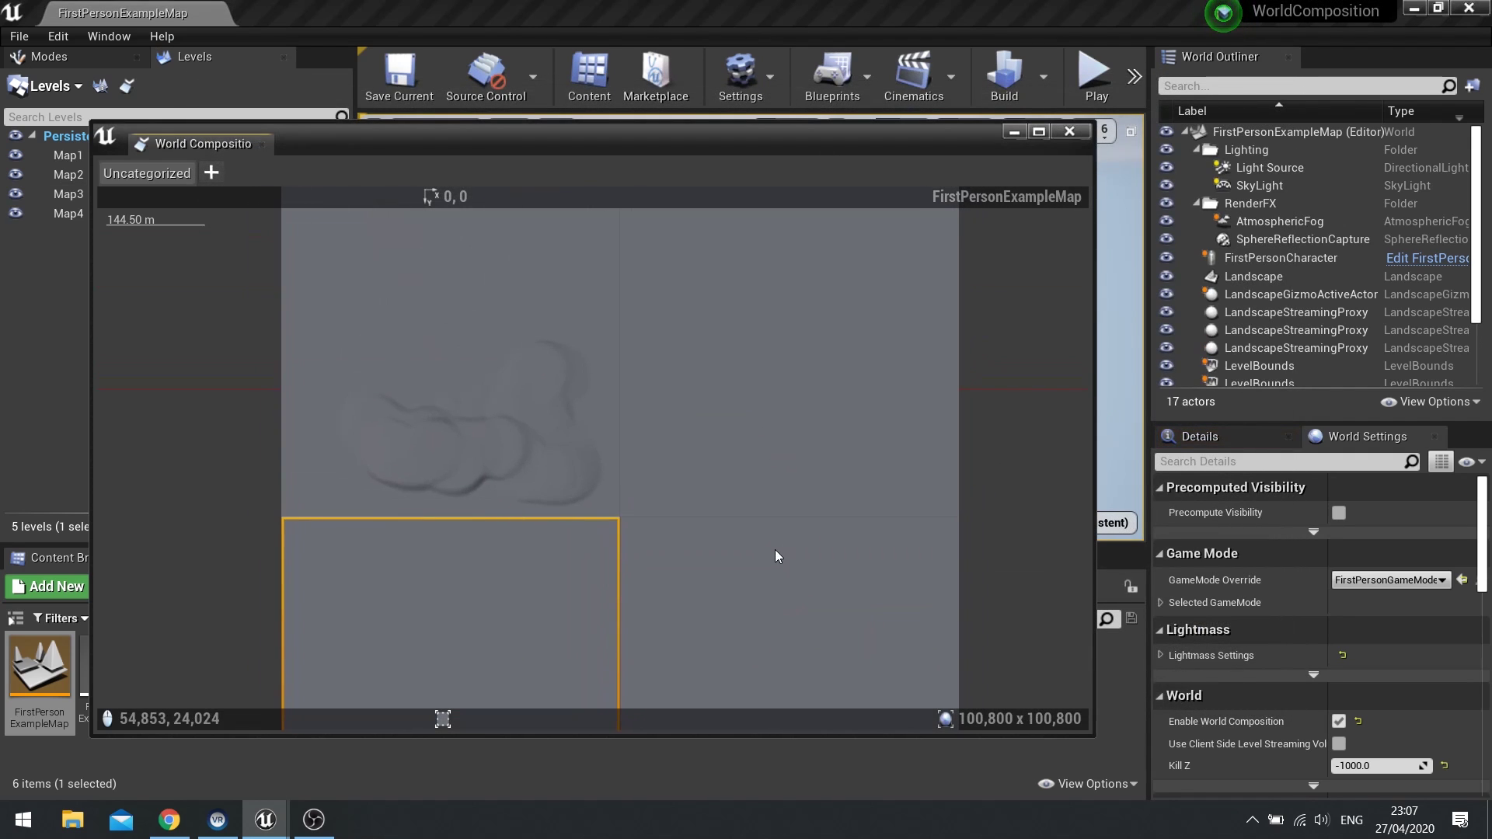
Examine the four-tile grid in World Composition and the combined landscape in the viewport.
scroll(775, 557, down, 1)
drag(772, 458, 943, 475)
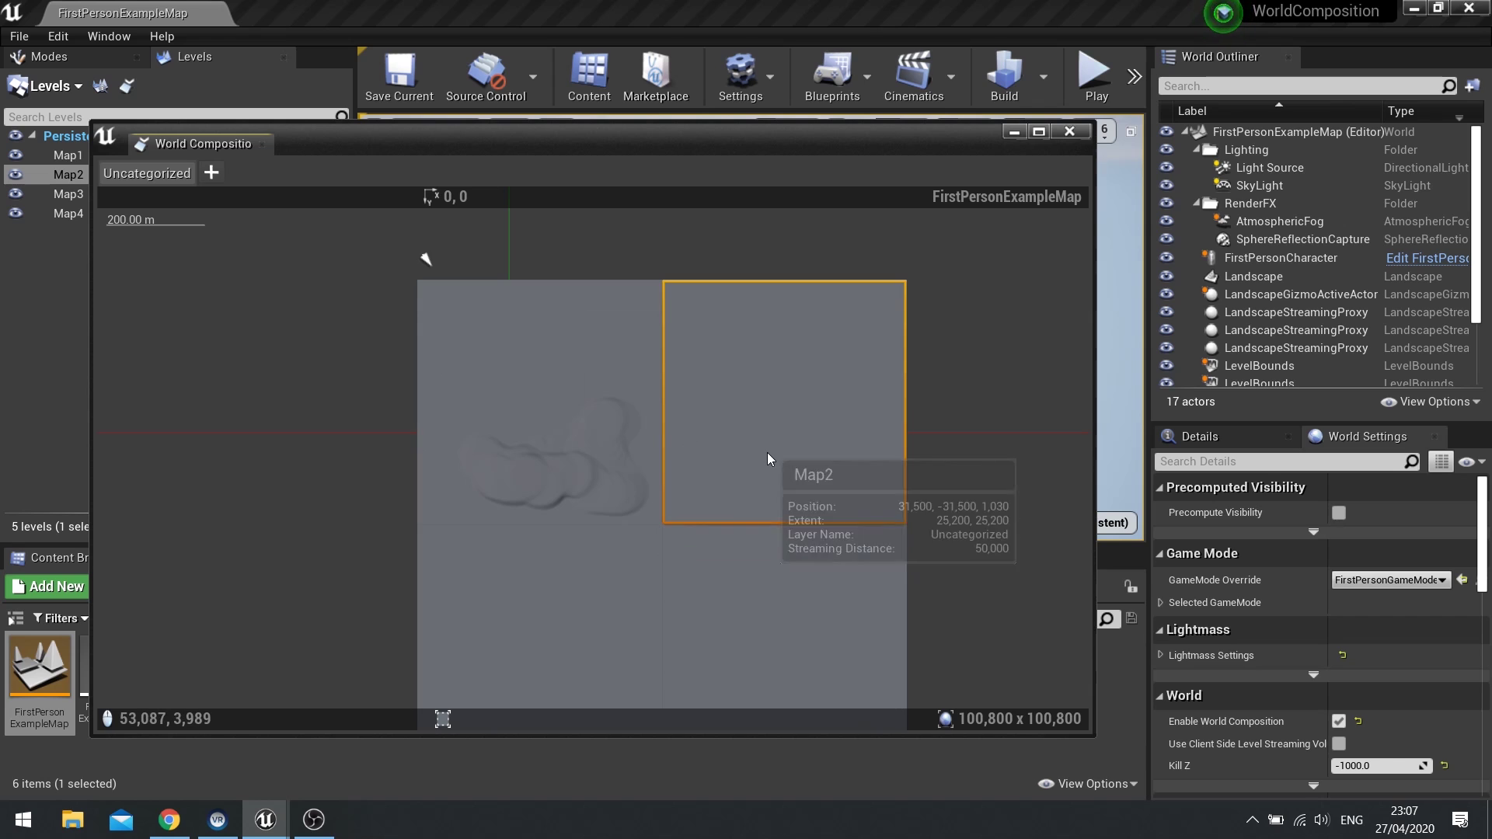
click(1014, 132)
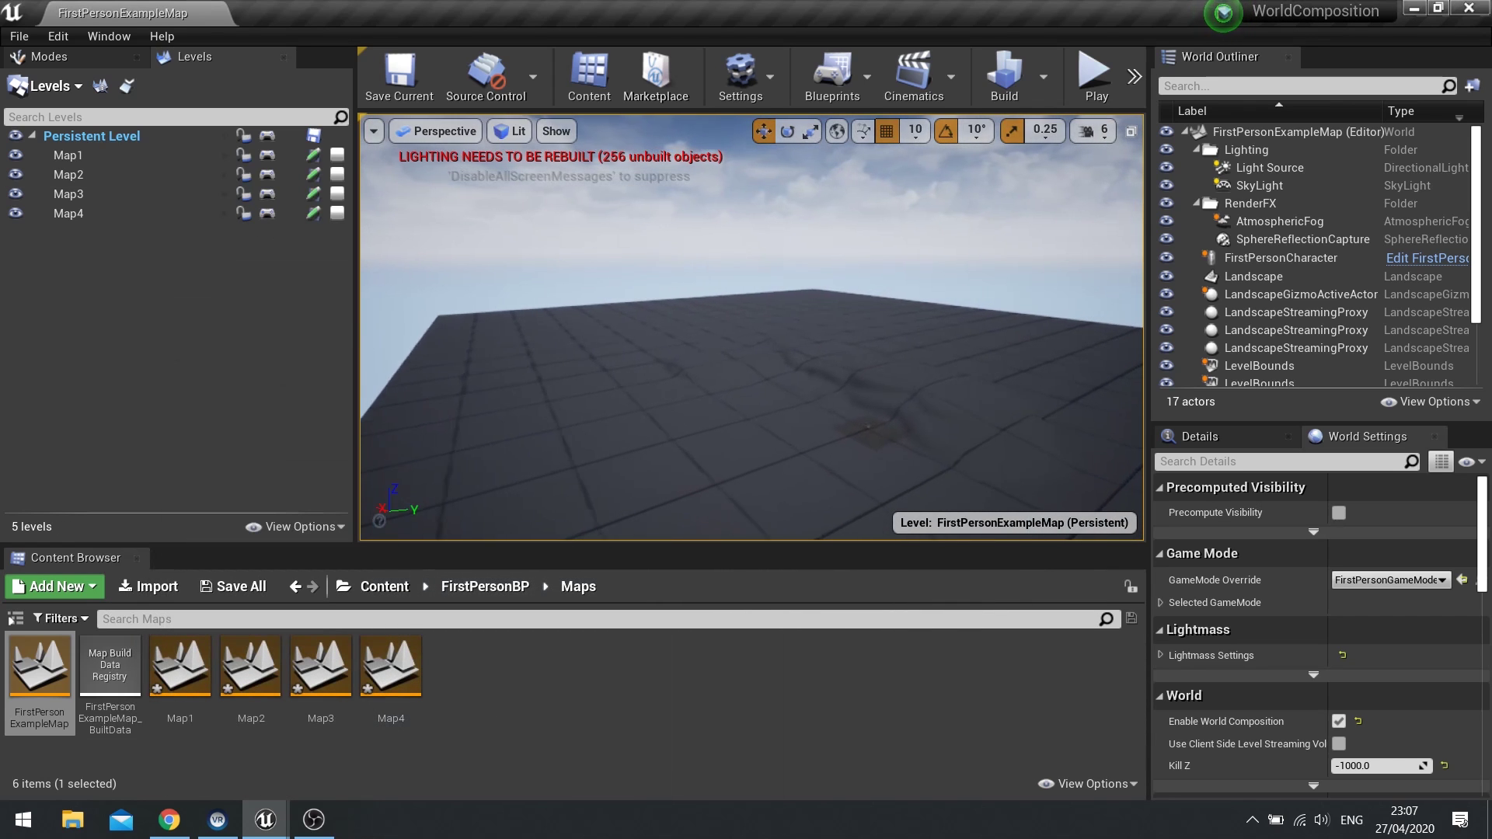
key(w)
right_drag(750, 326, 676, 342)
Select Map4's landscape in the viewport and make Map4 the current level.
click(641, 326)
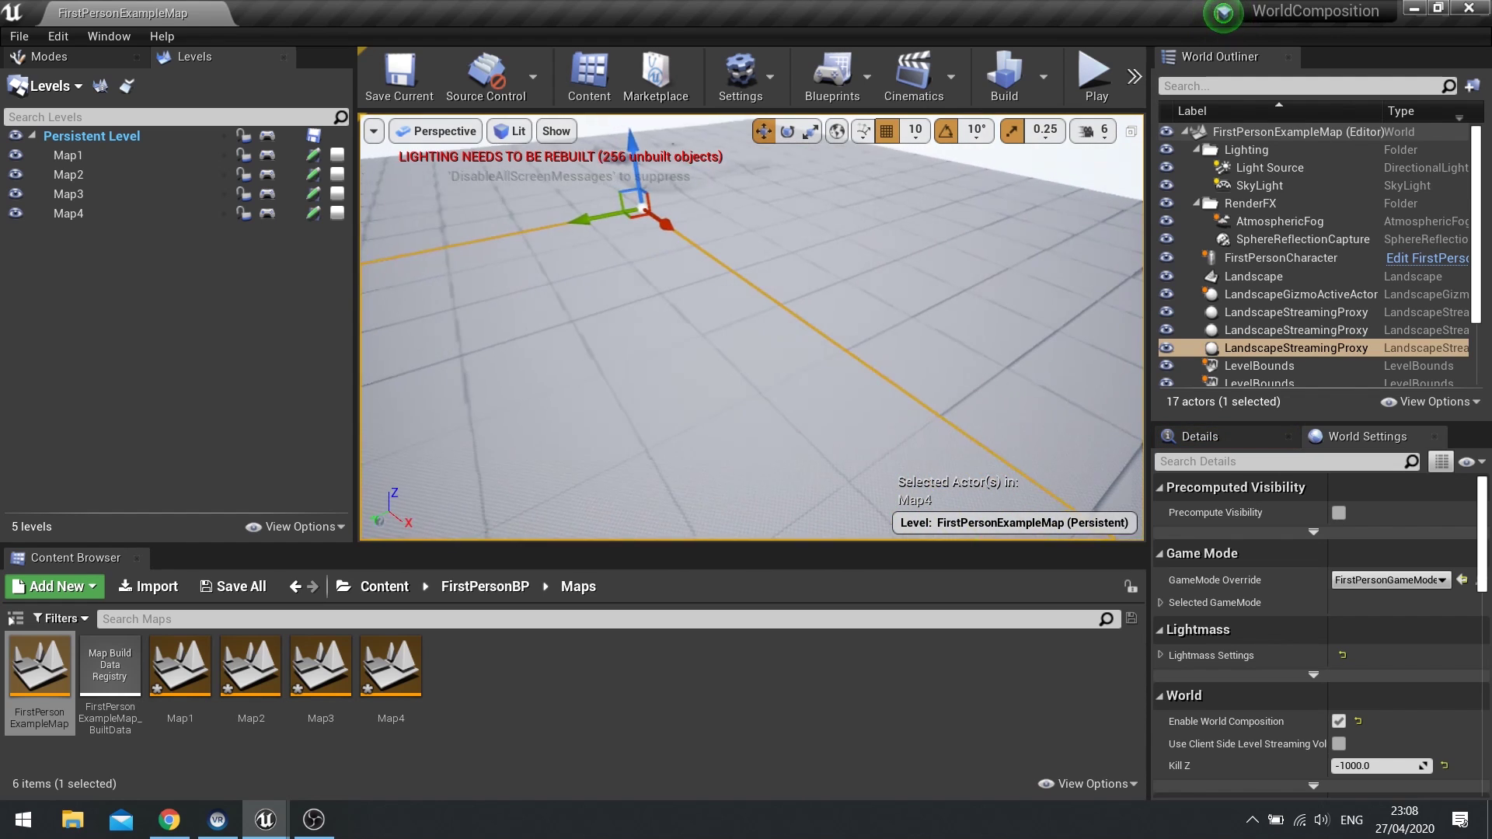
right_click(103, 220)
click(137, 246)
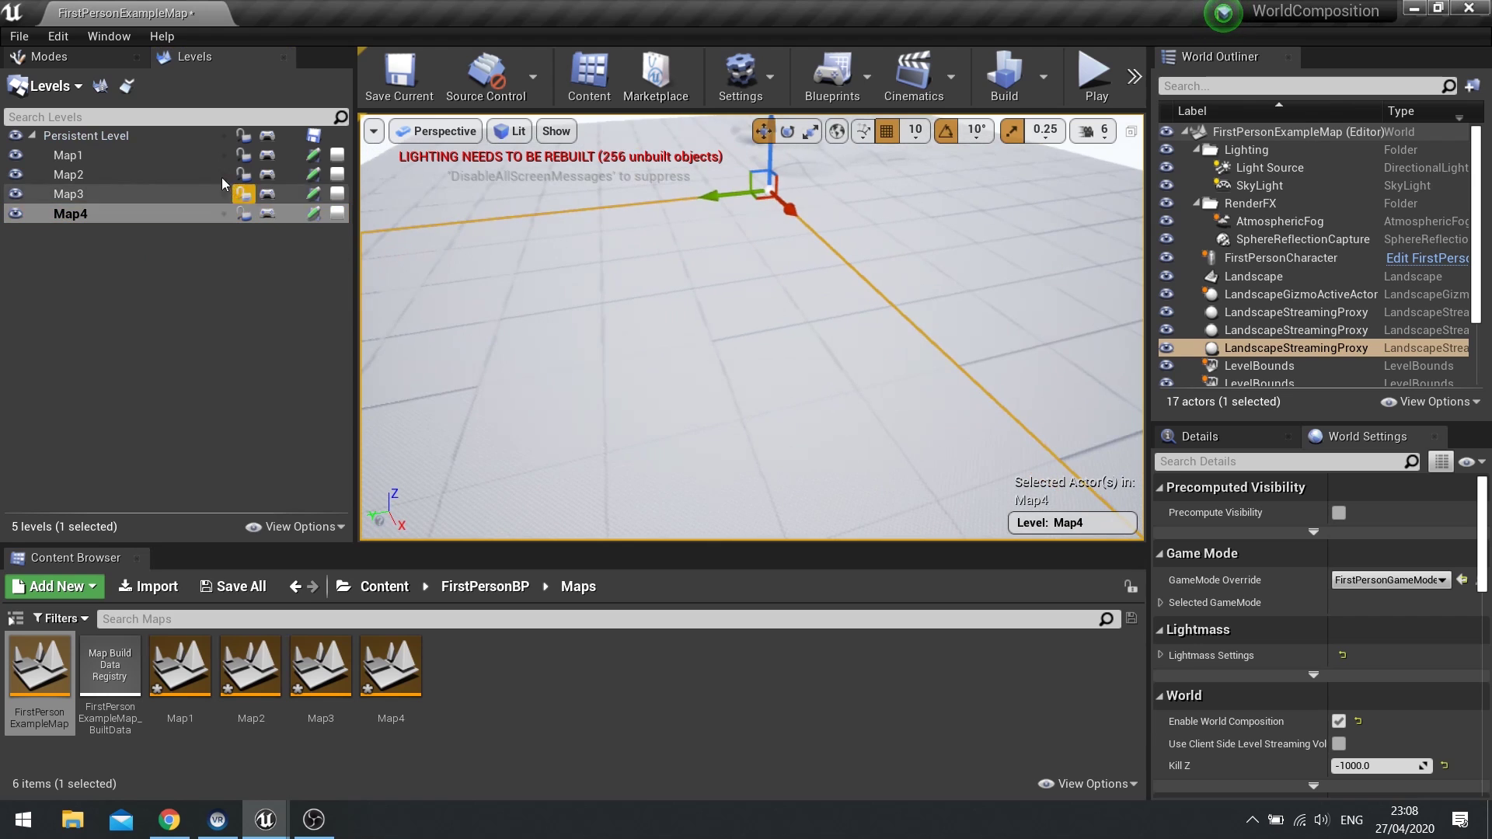
Sculpt raised hills near the outer corner of Map4's landscape with the circular Sculpt brush.
click(87, 56)
click(143, 107)
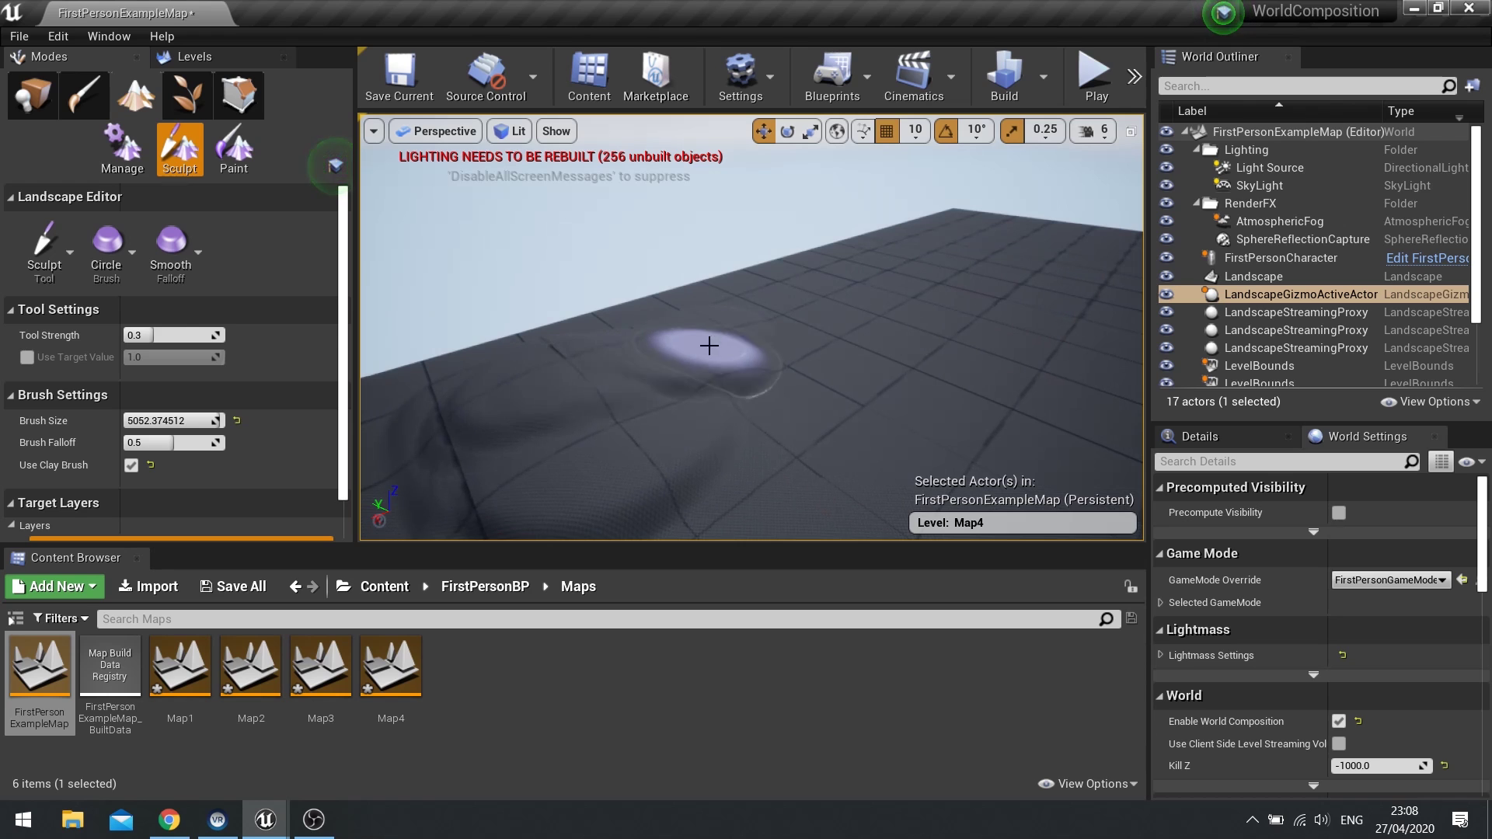
right_drag(1048, 162, 1091, 187)
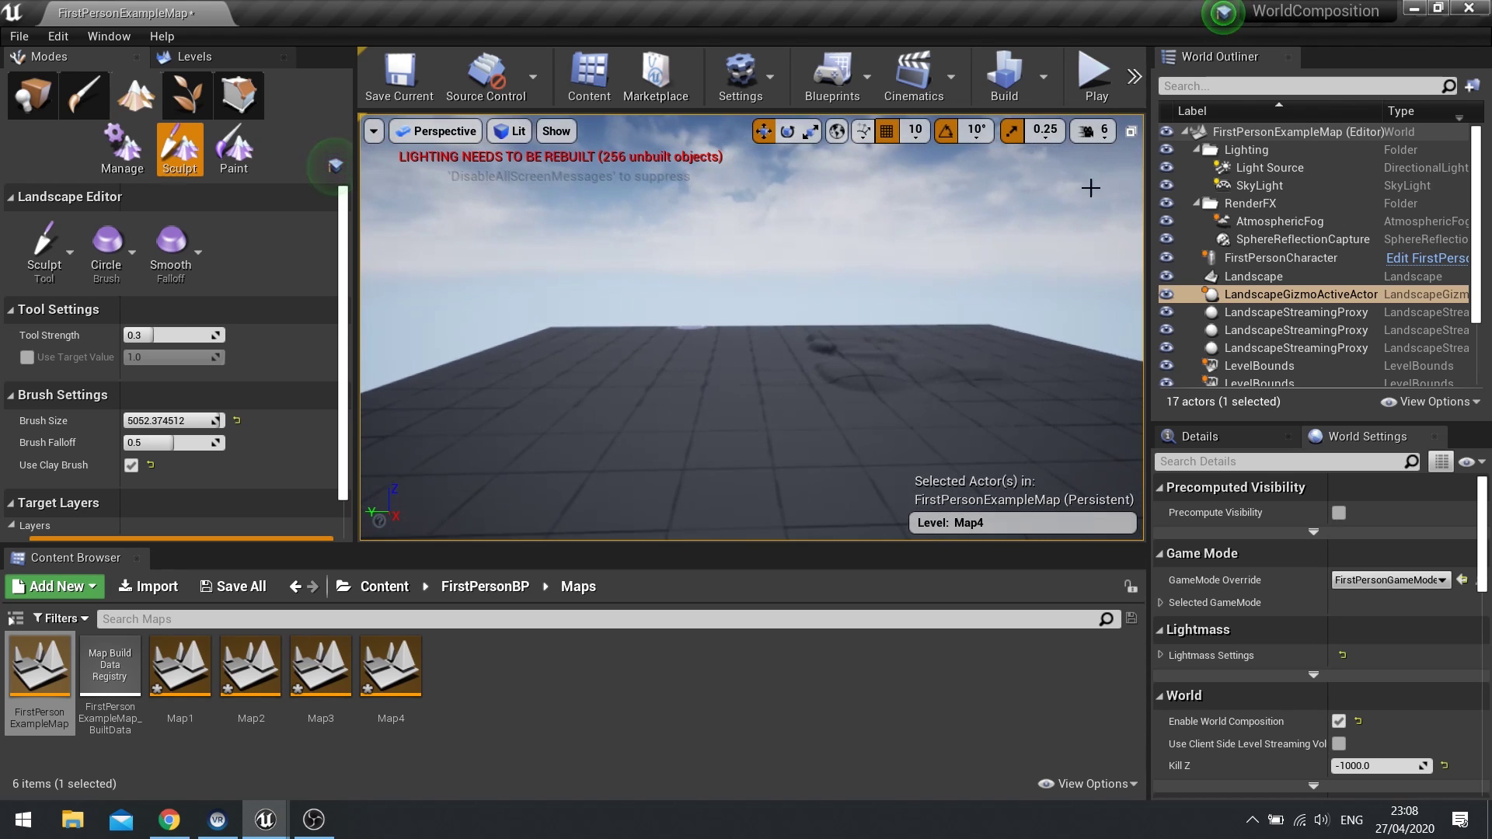
Play the level, walk toward the sculpted terrain to check it in game, and stop the session.
click(1091, 78)
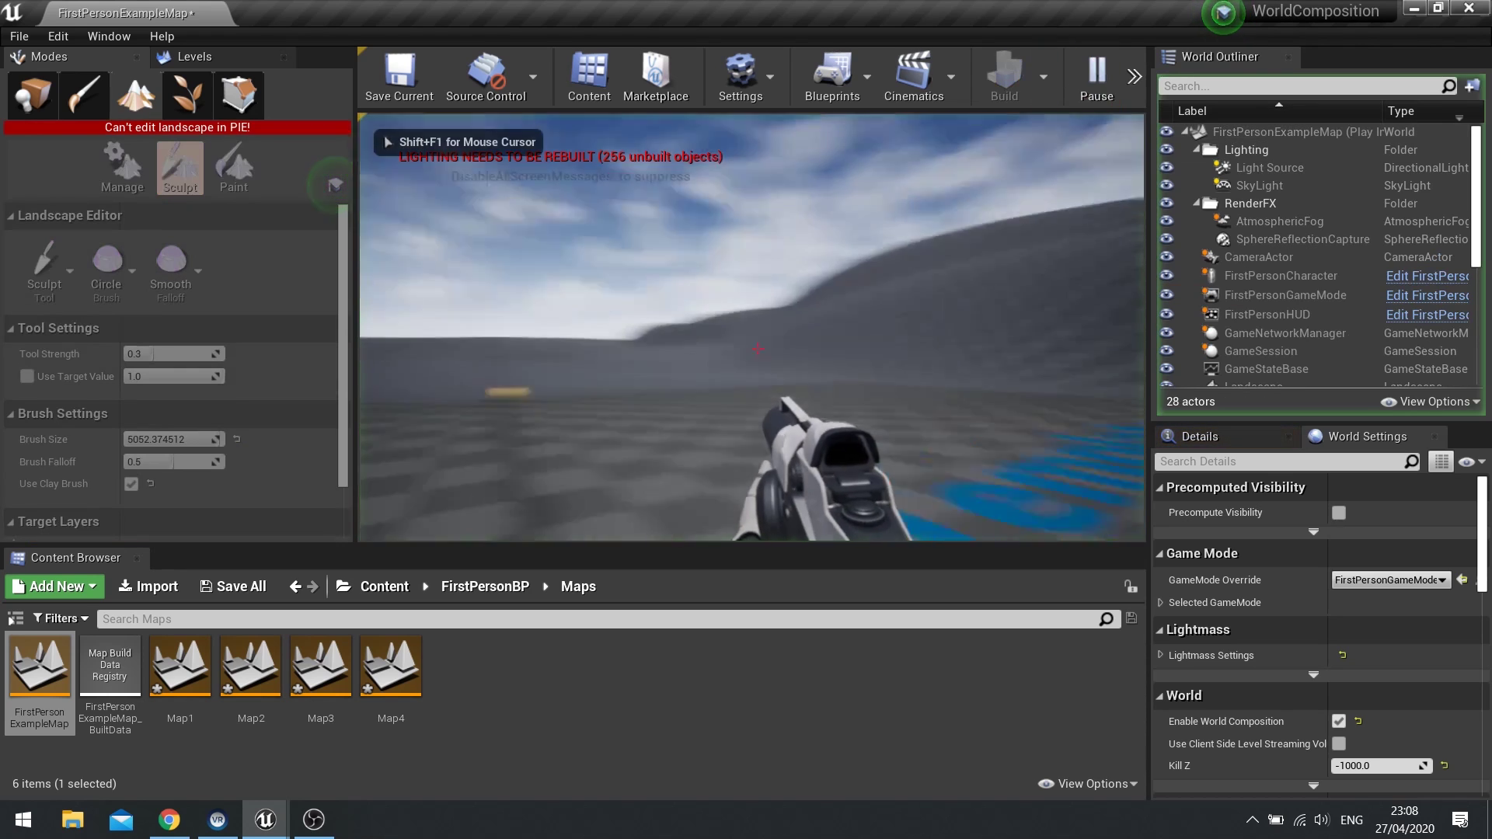
key(w)
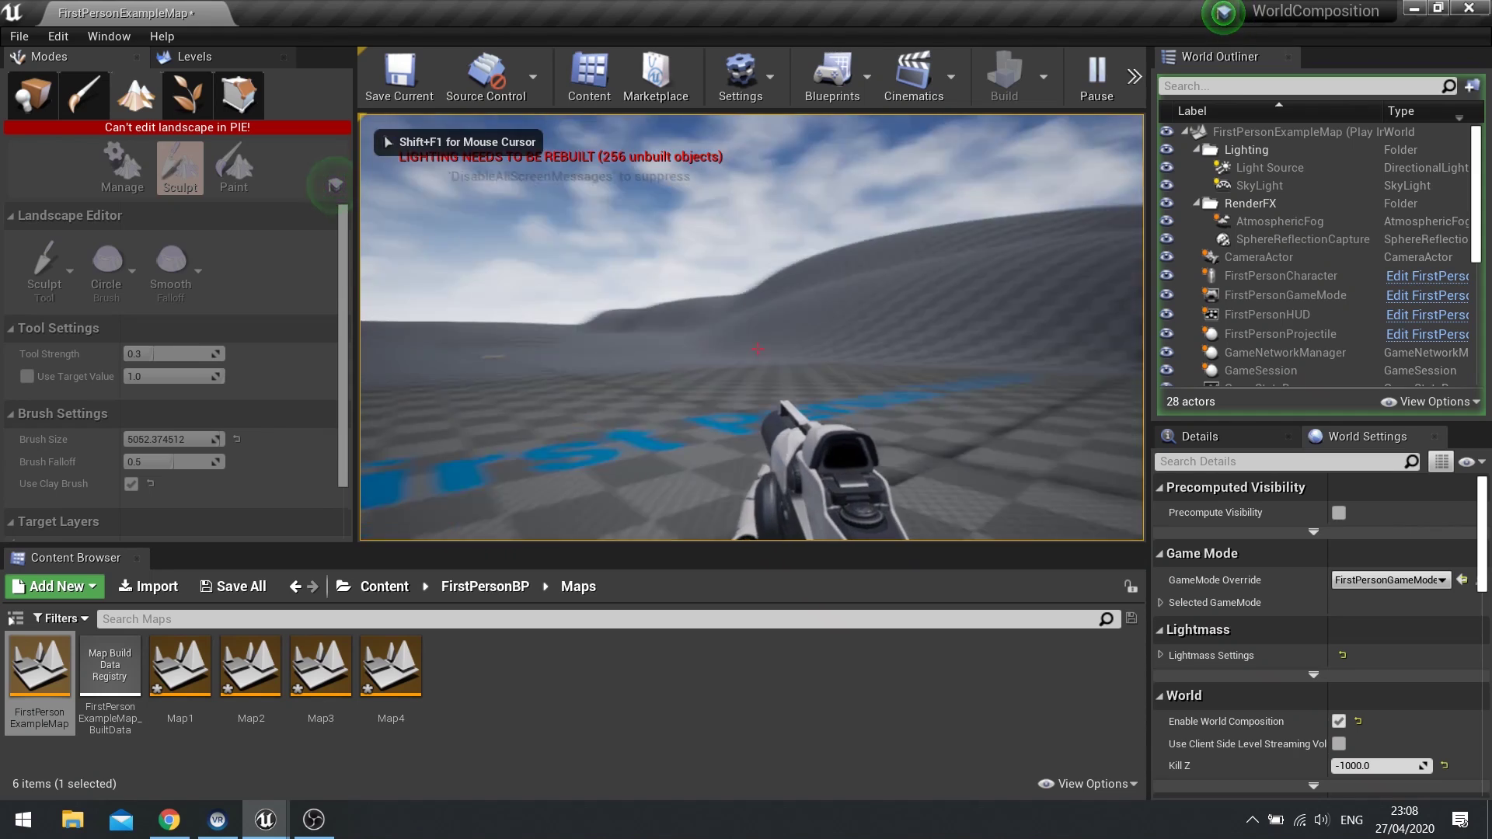
key(Escape)
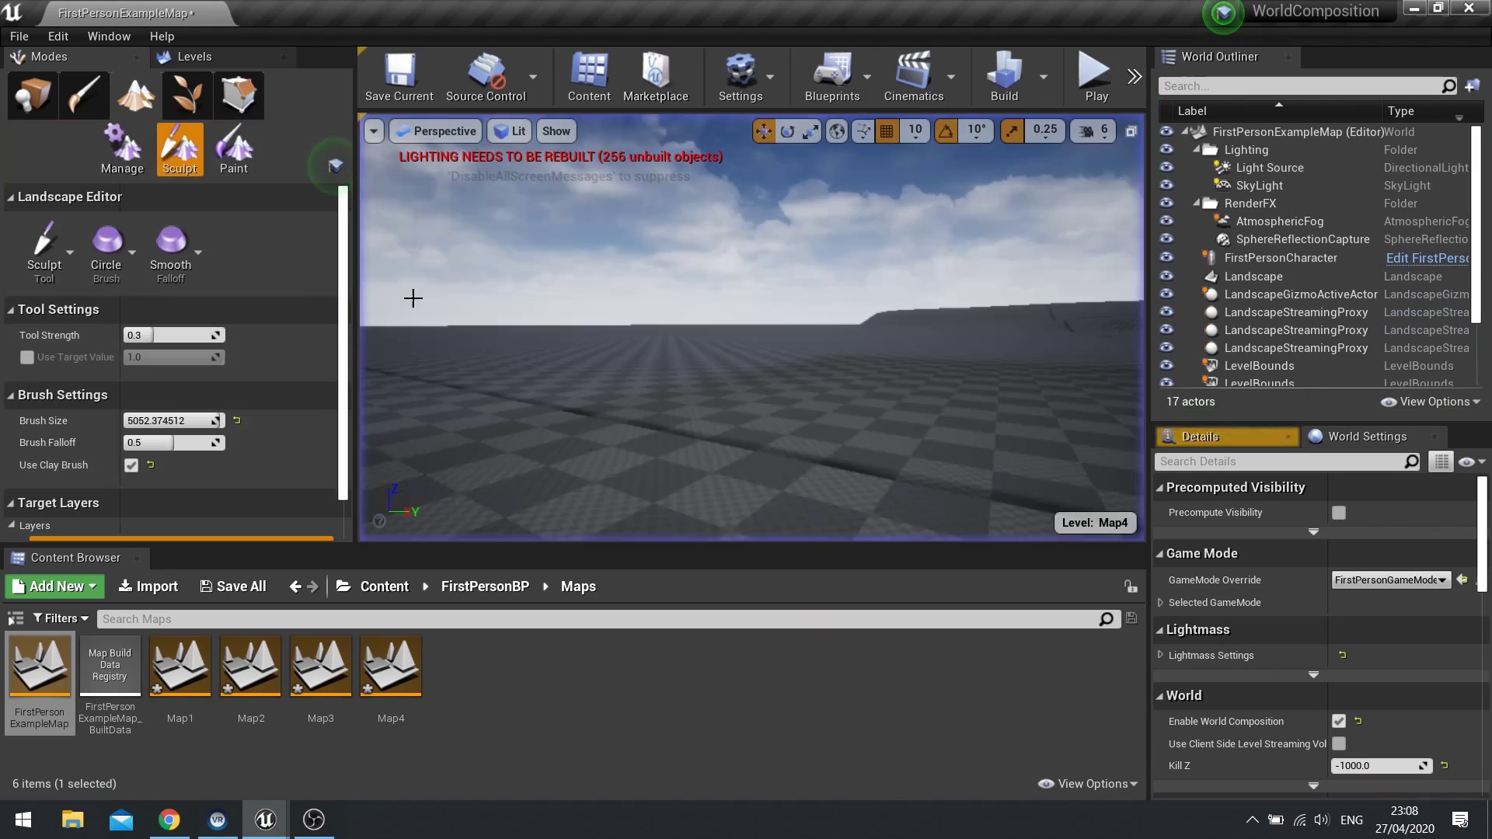
Flatten part of Map1's hills beside the player start area with the Flatten tool.
key(s)
right_drag(700, 326, 789, 369)
key(a)
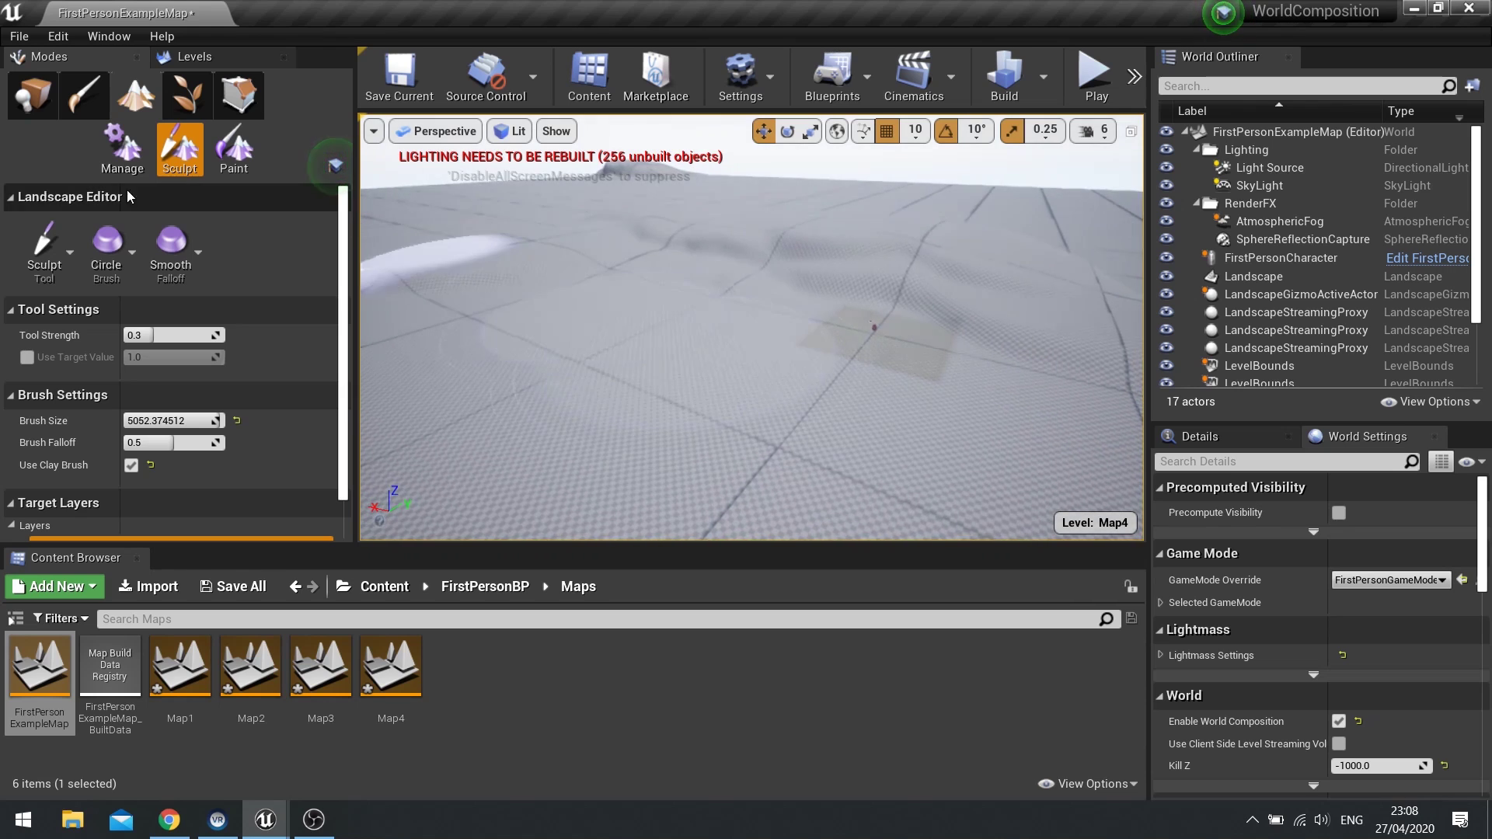
right_drag(822, 272, 855, 307)
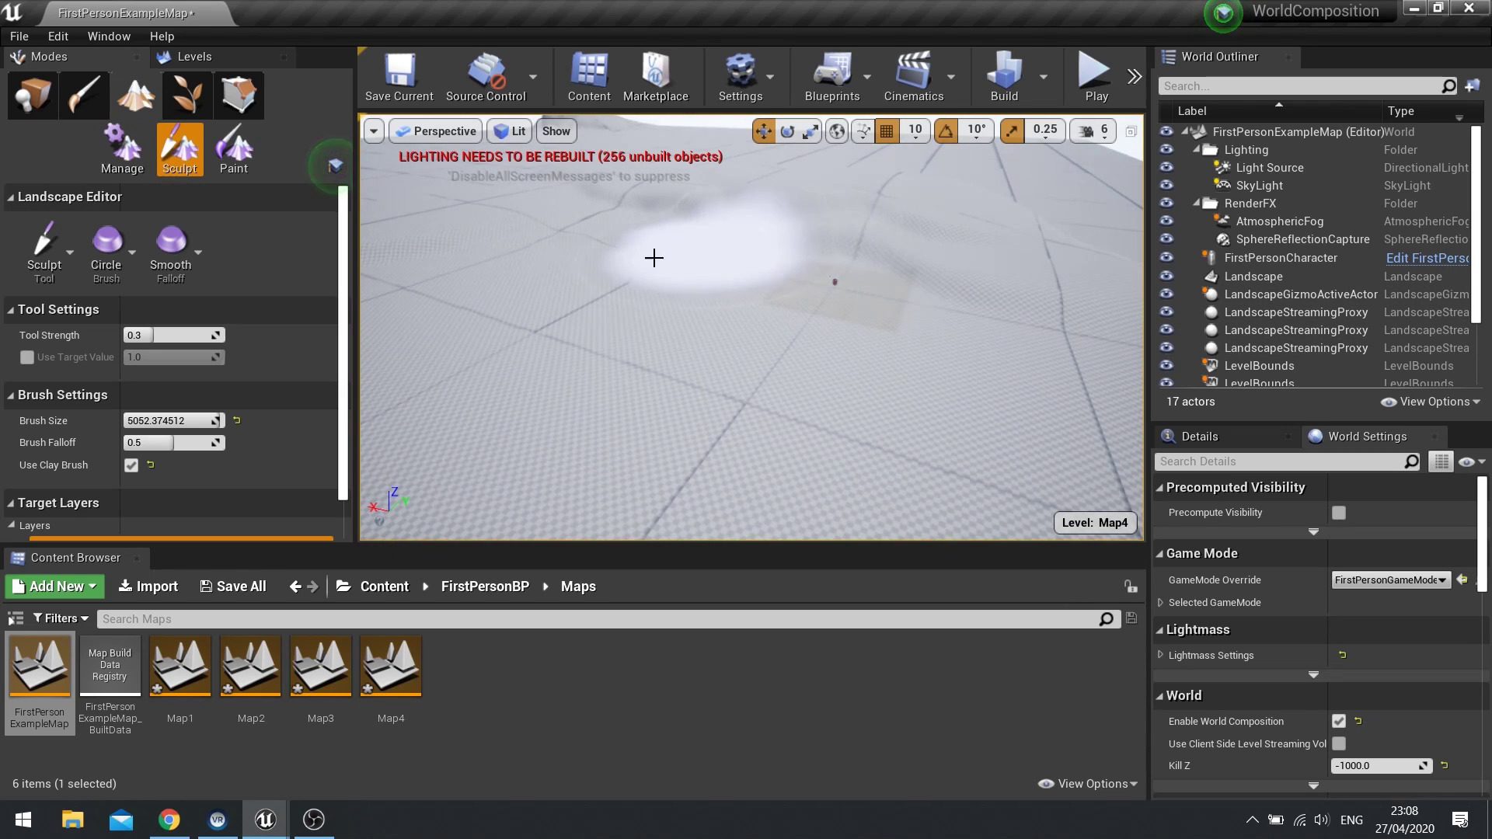
click(45, 243)
click(123, 208)
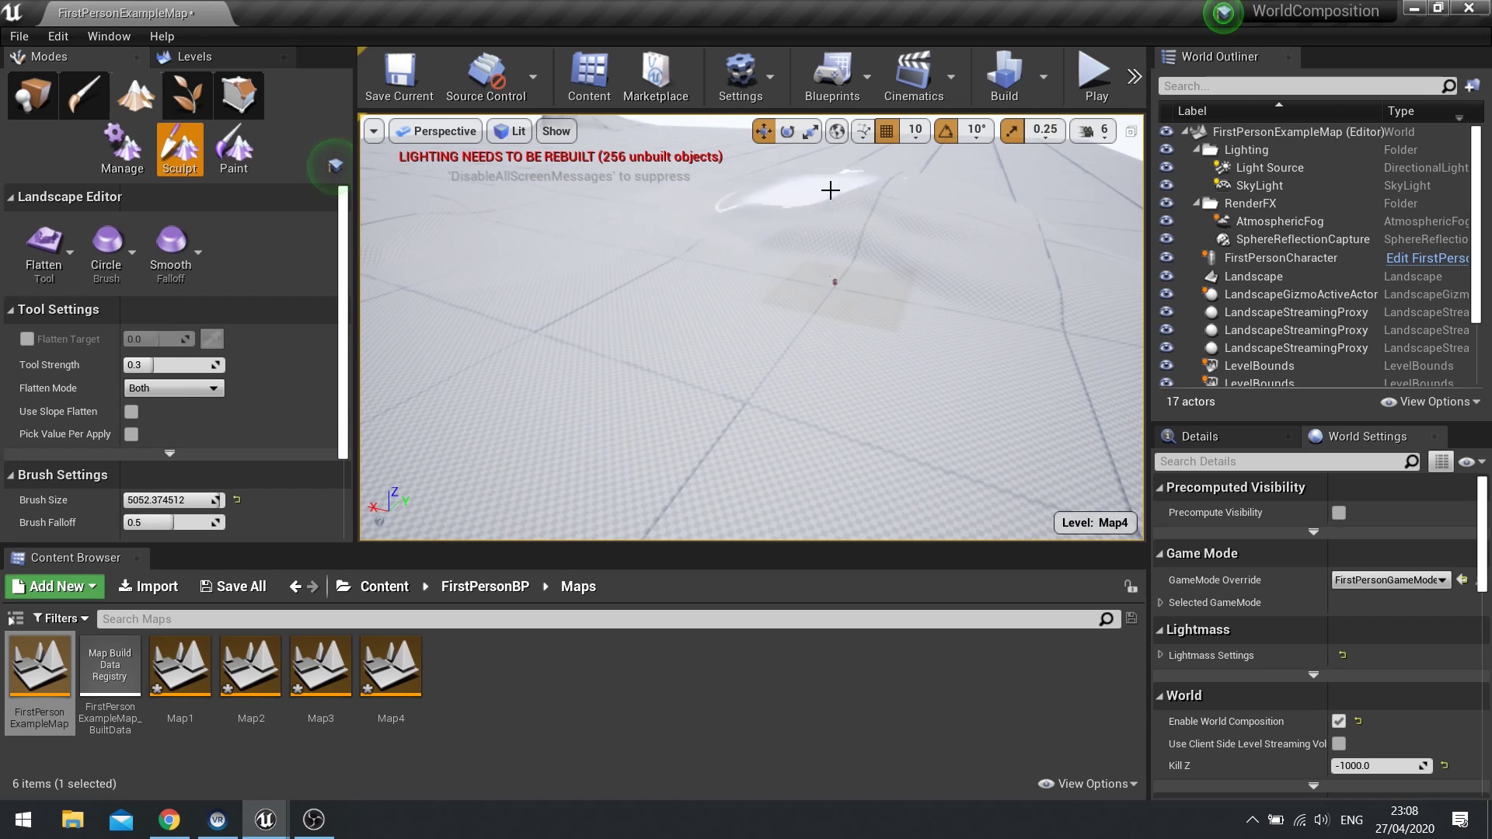
Play-test the flattened terrain, end the session, and inspect the landscape from above in the viewport.
click(1093, 74)
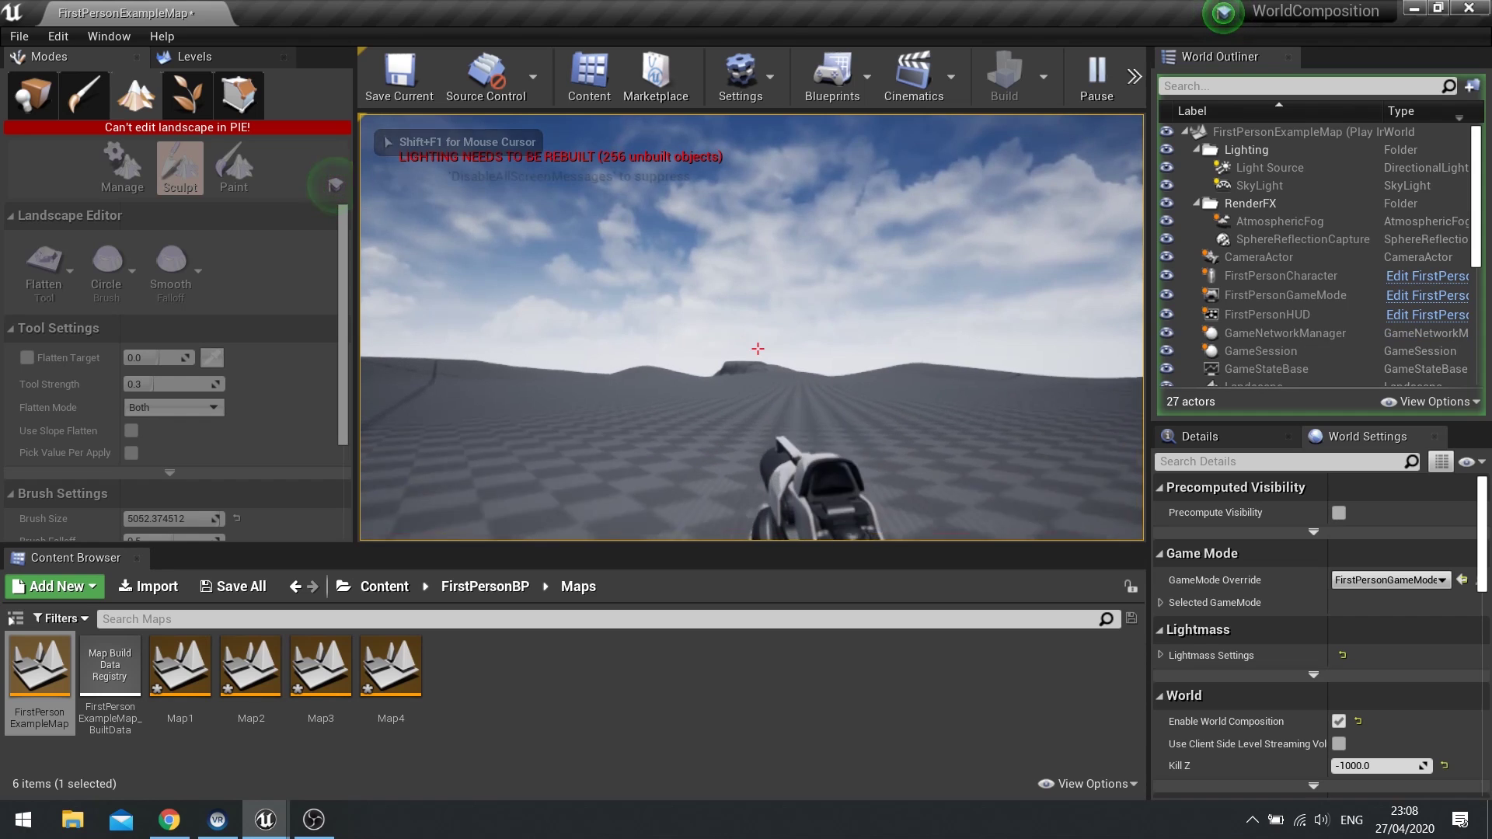
key(Escape)
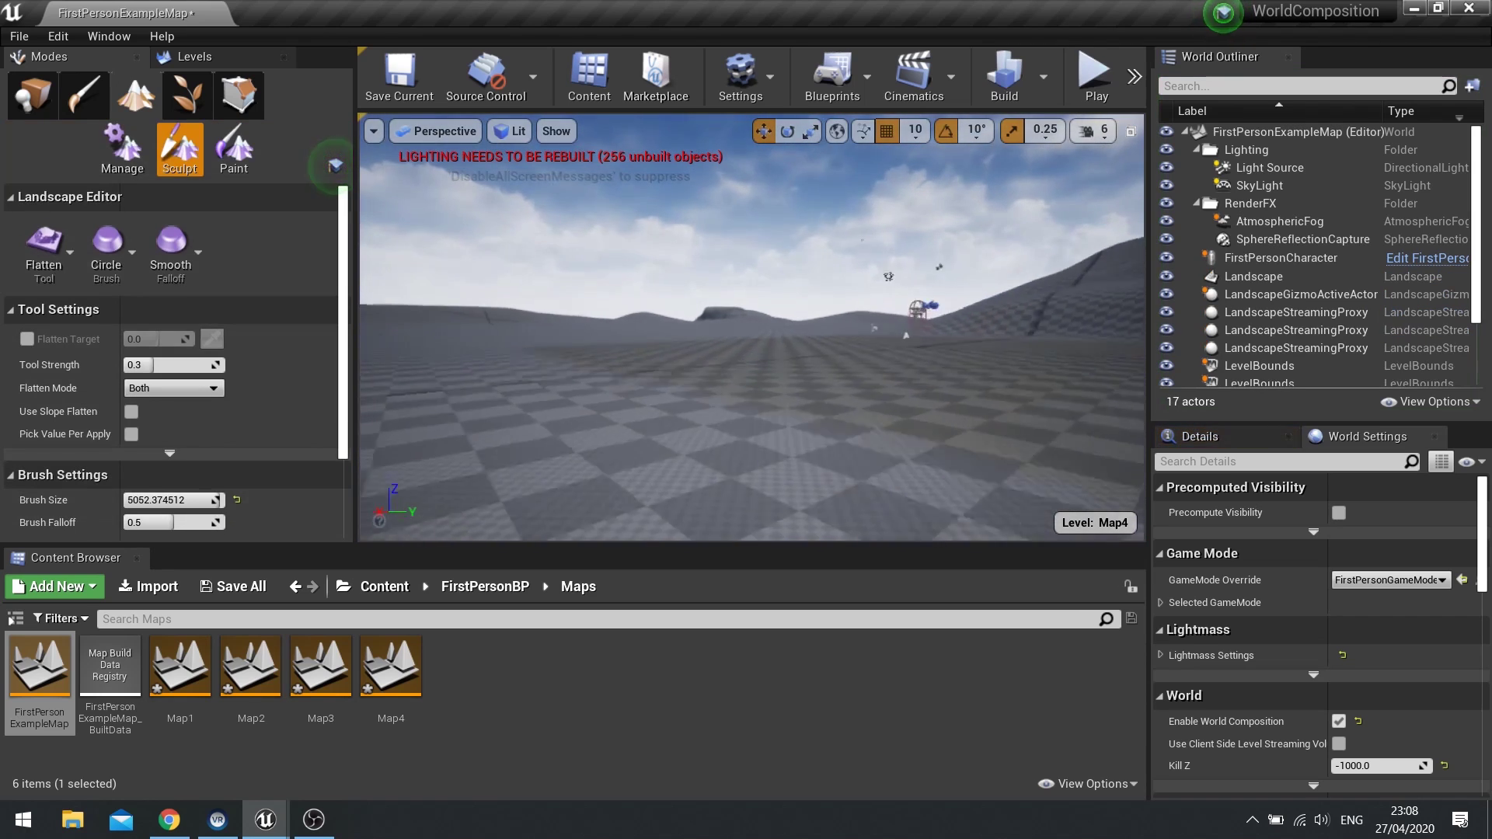
key(w)
right_drag(752, 326, 831, 369)
key(s)
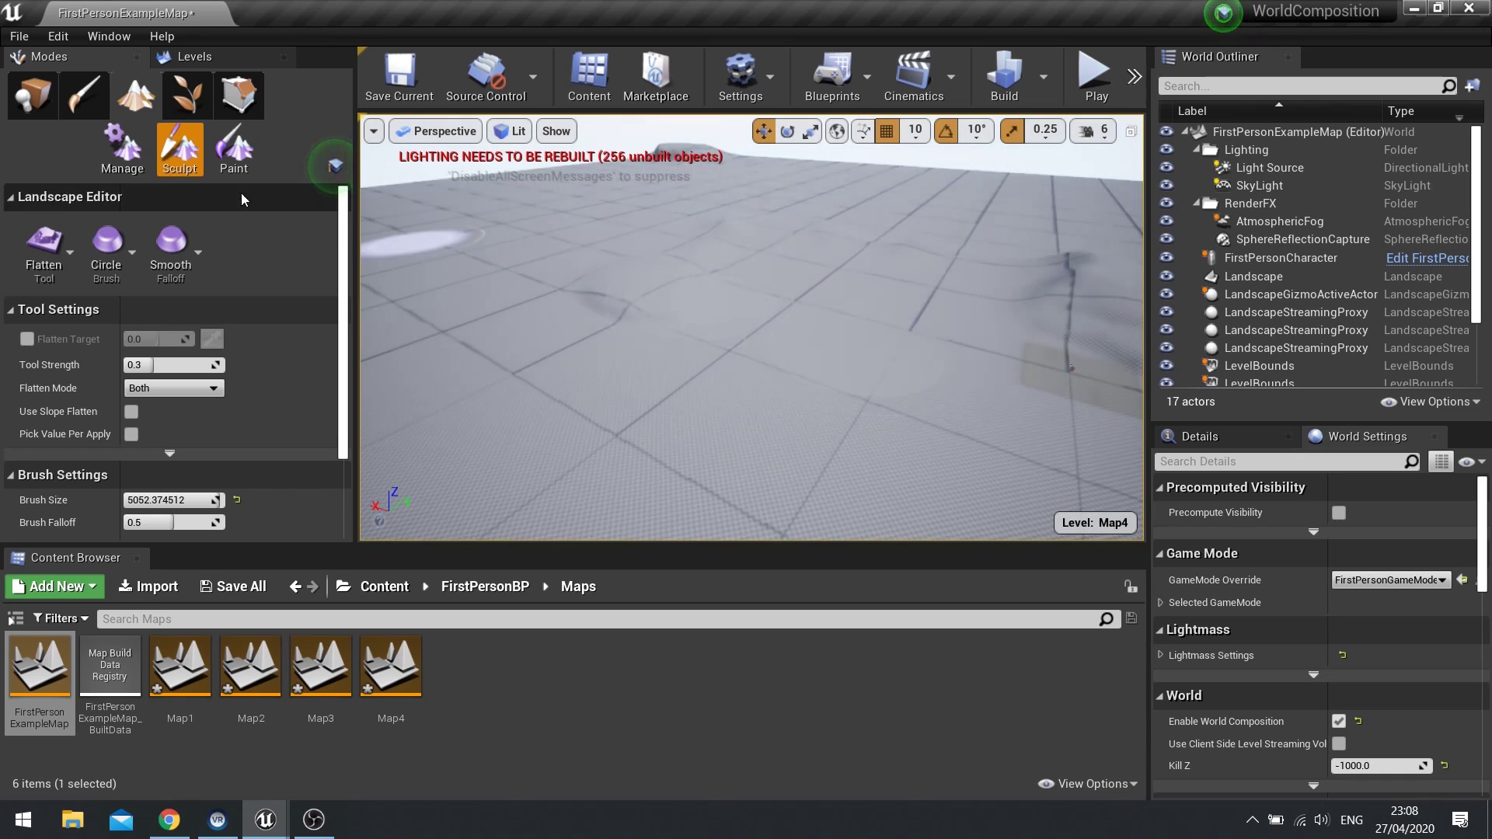
Reopen World Composition and nest Map2, Map3 and Map4 under Map1 in the level hierarchy.
click(235, 56)
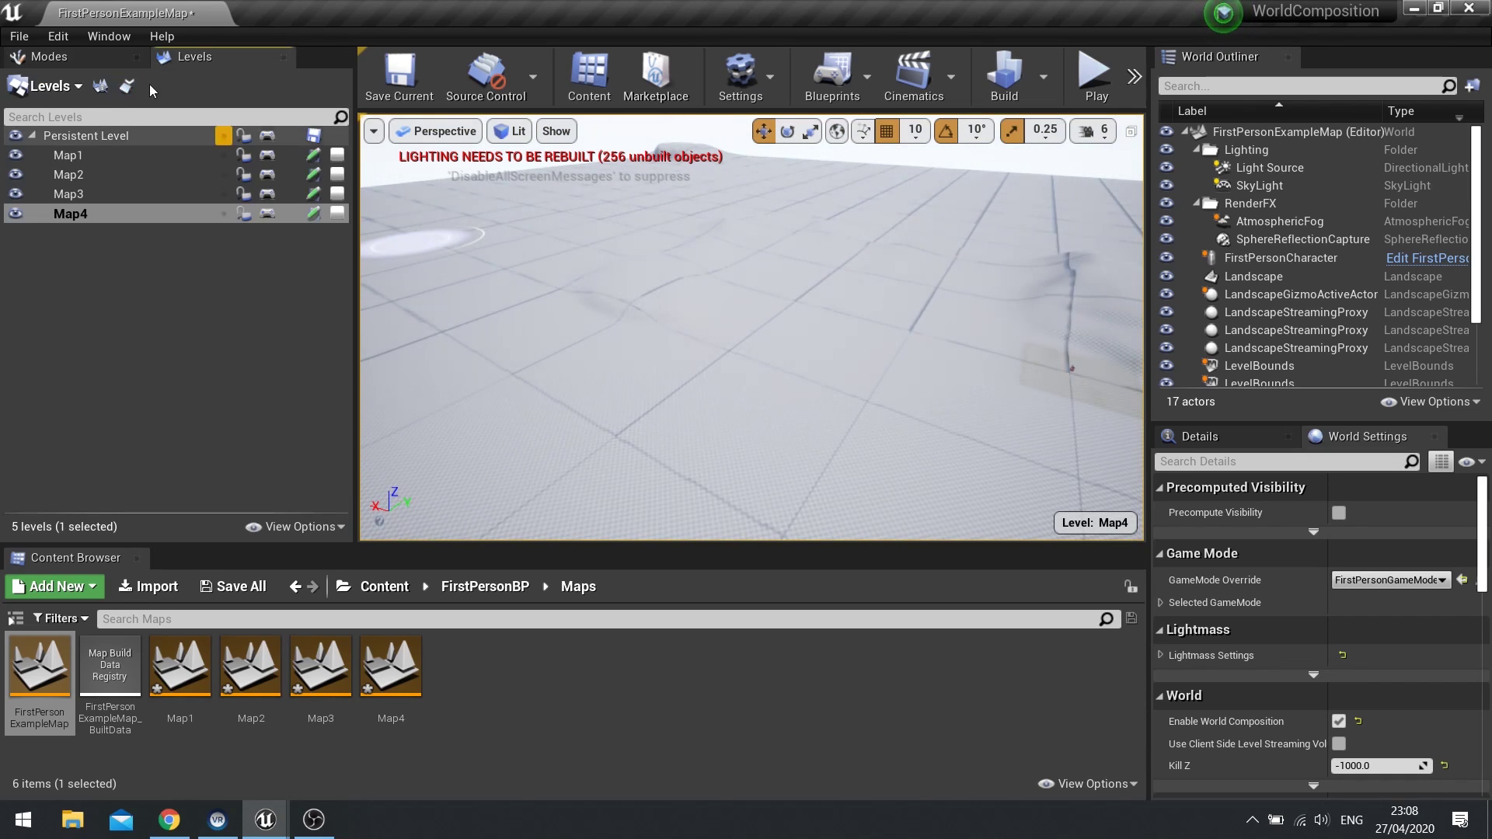
click(129, 87)
drag(567, 143, 720, 105)
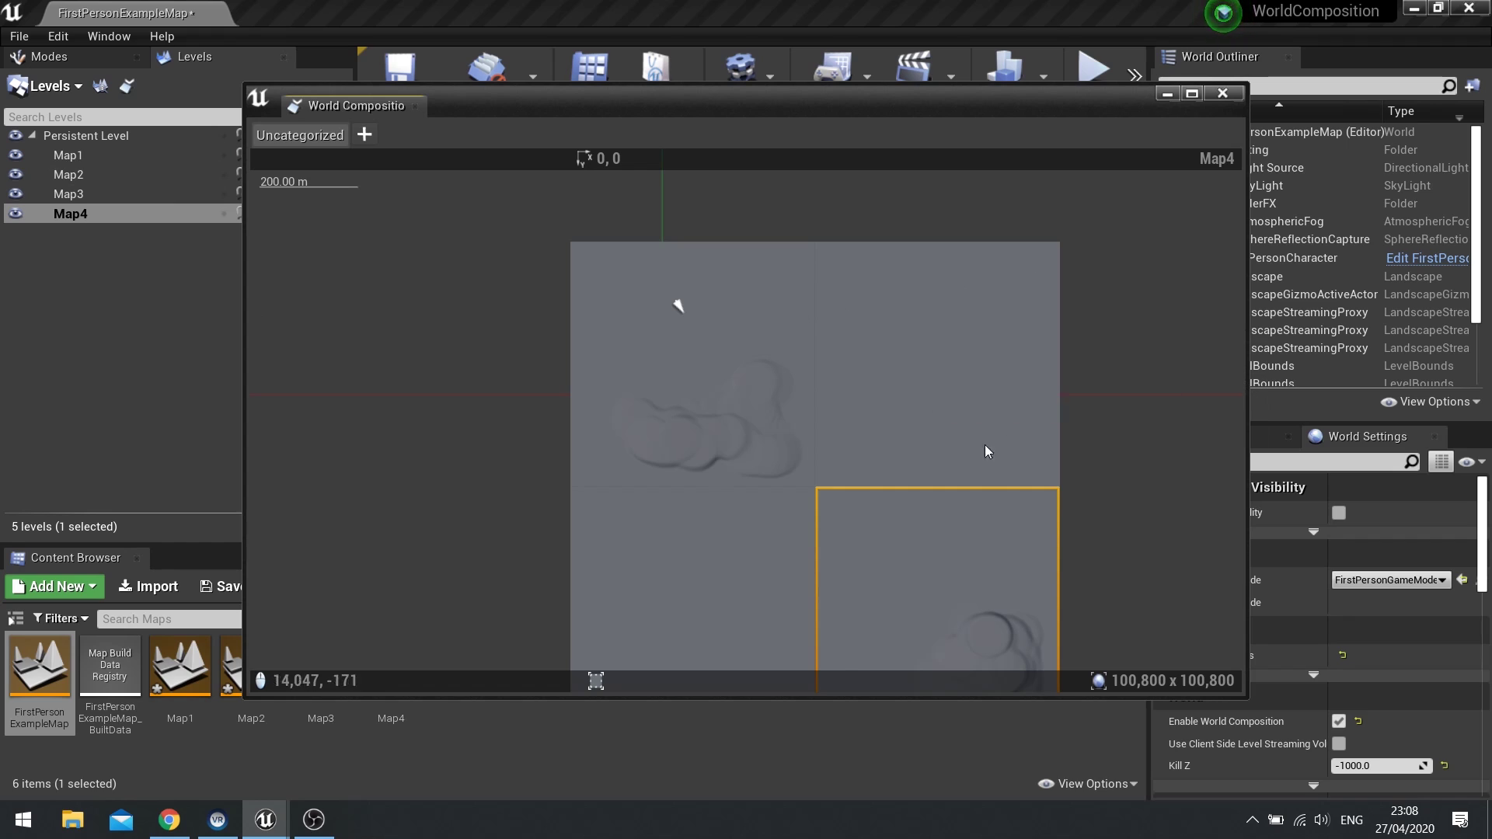
click(98, 177)
shift+click(86, 214)
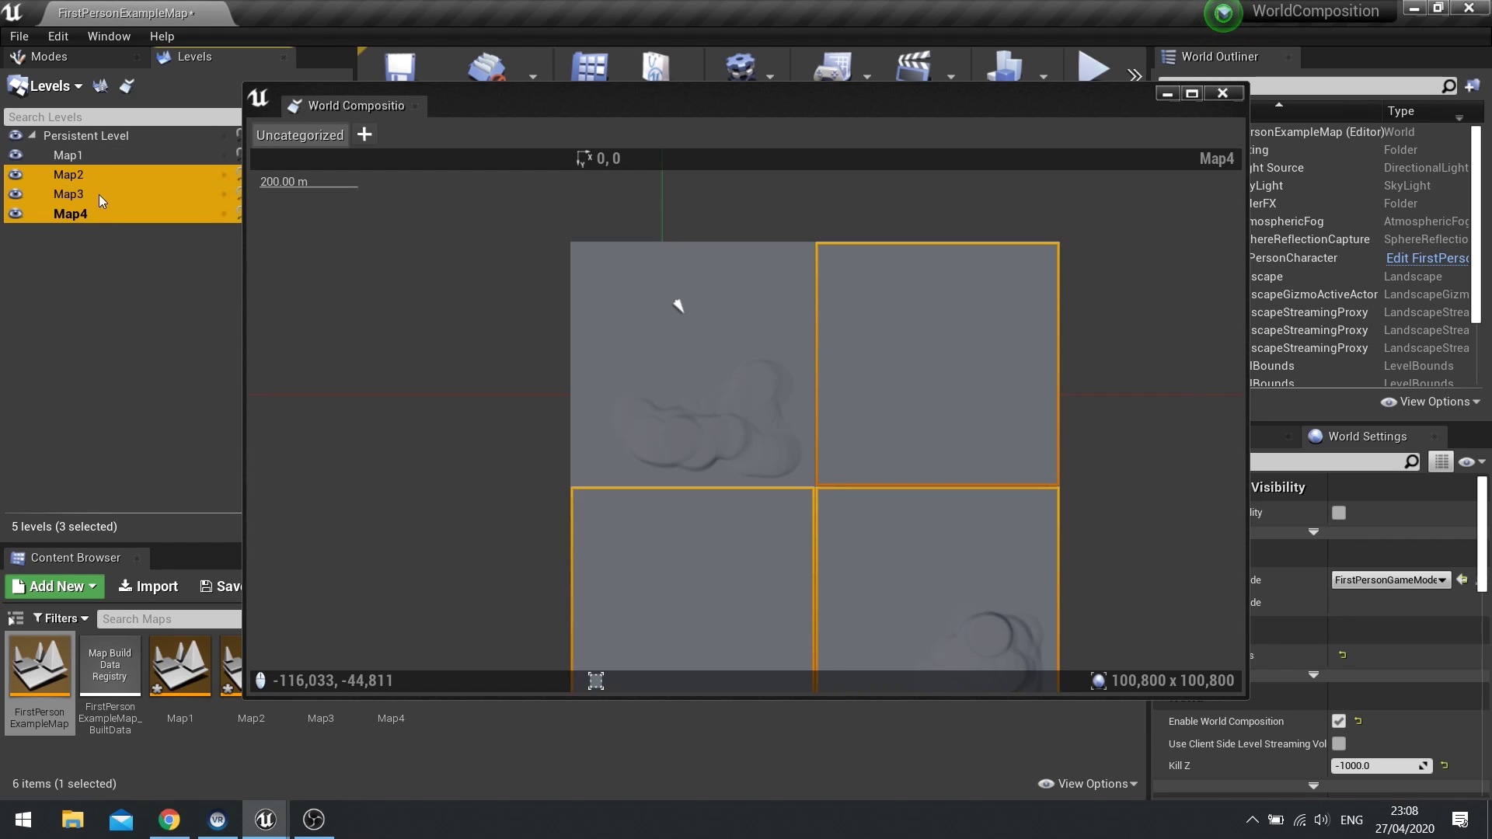
drag(73, 175, 81, 156)
Move the Map1 tile with its child levels so that Map1 is centred on the world origin.
click(586, 348)
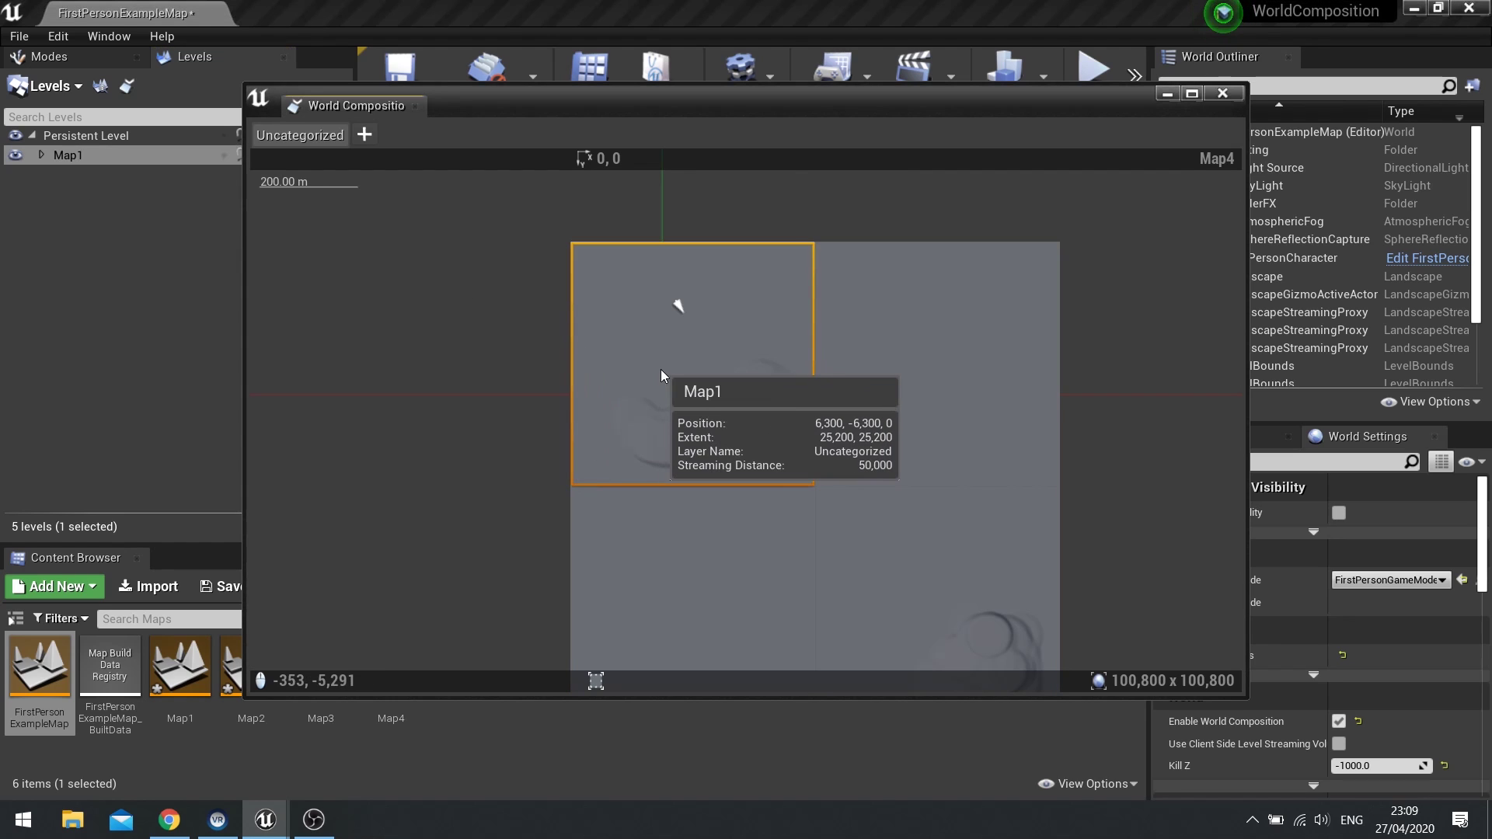
mouse_move(660, 370)
mouse_down()
mouse_move(477, 400)
mouse_move(705, 375)
mouse_move(640, 362)
mouse_move(643, 392)
mouse_up()
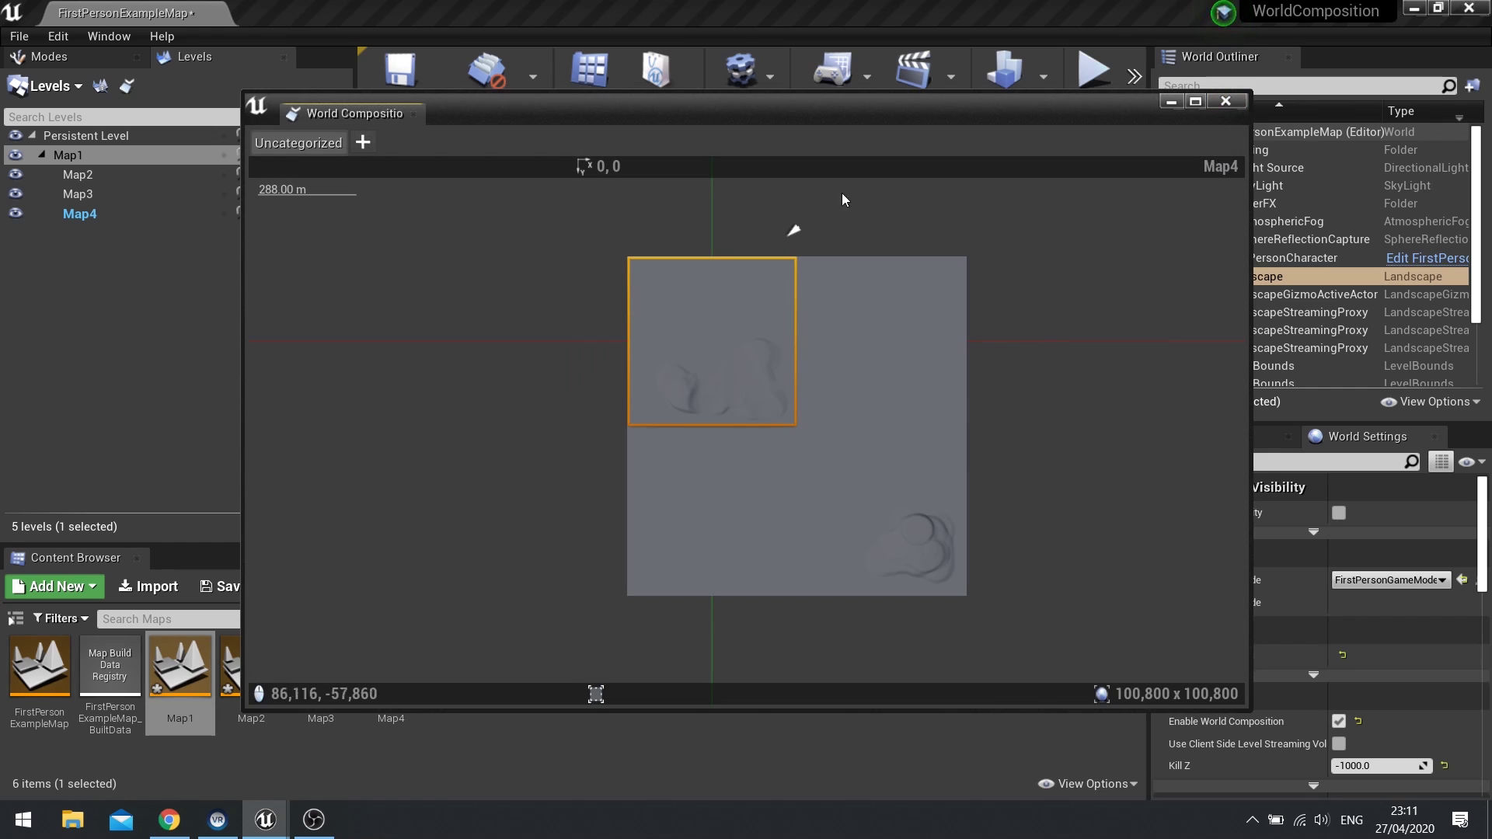
Move Map2, Map3 and Map4 out of Map1 back under the Persistent Level and select the Map2 tile.
click(81, 176)
drag(95, 214, 101, 138)
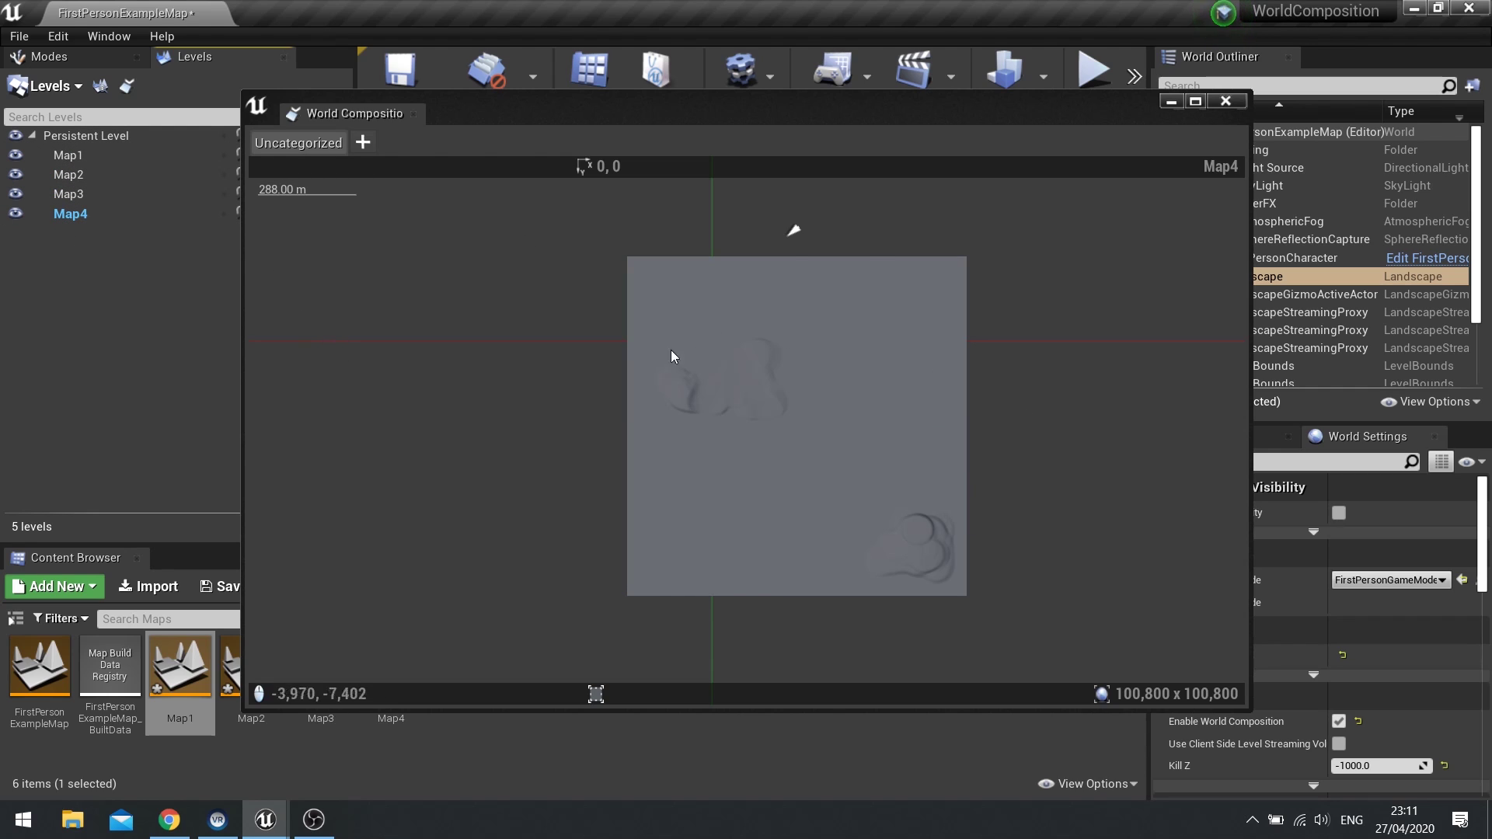
click(888, 344)
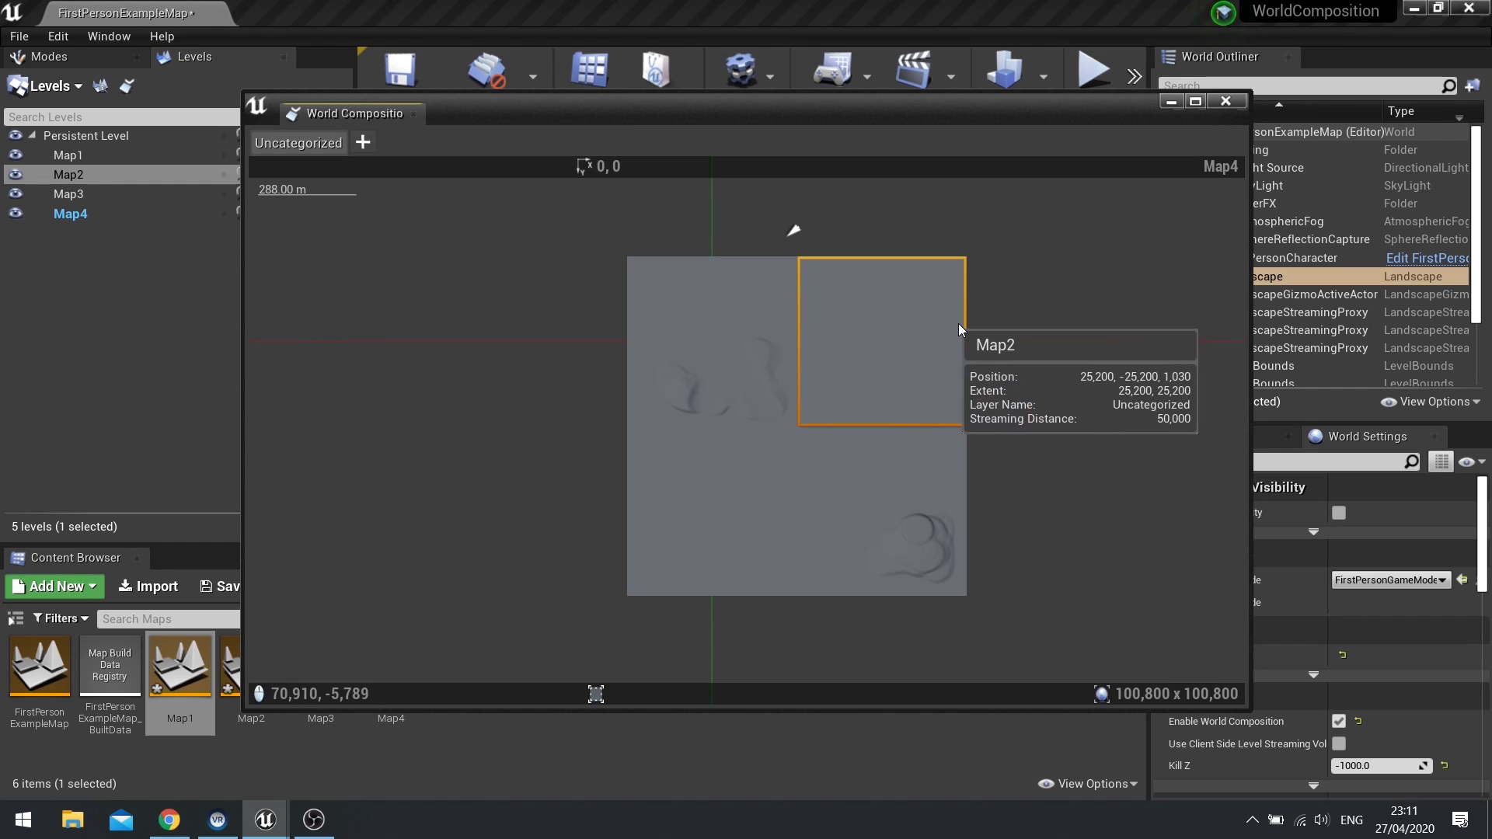
Sculpt a raised hill along the outer edge of the Map1 landscape using the Sculpt tool.
click(1172, 104)
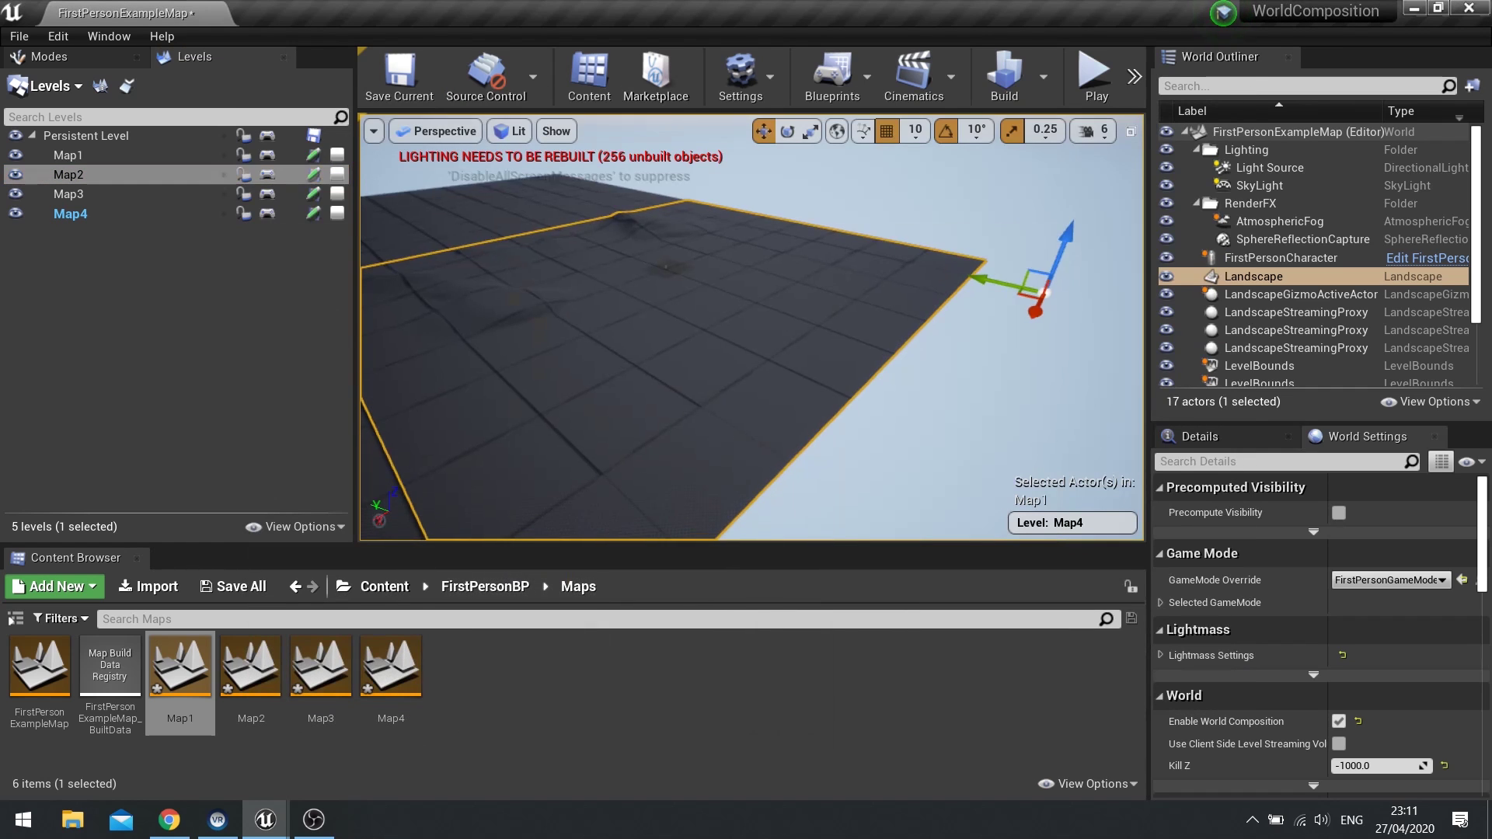
right_drag(750, 328, 774, 418)
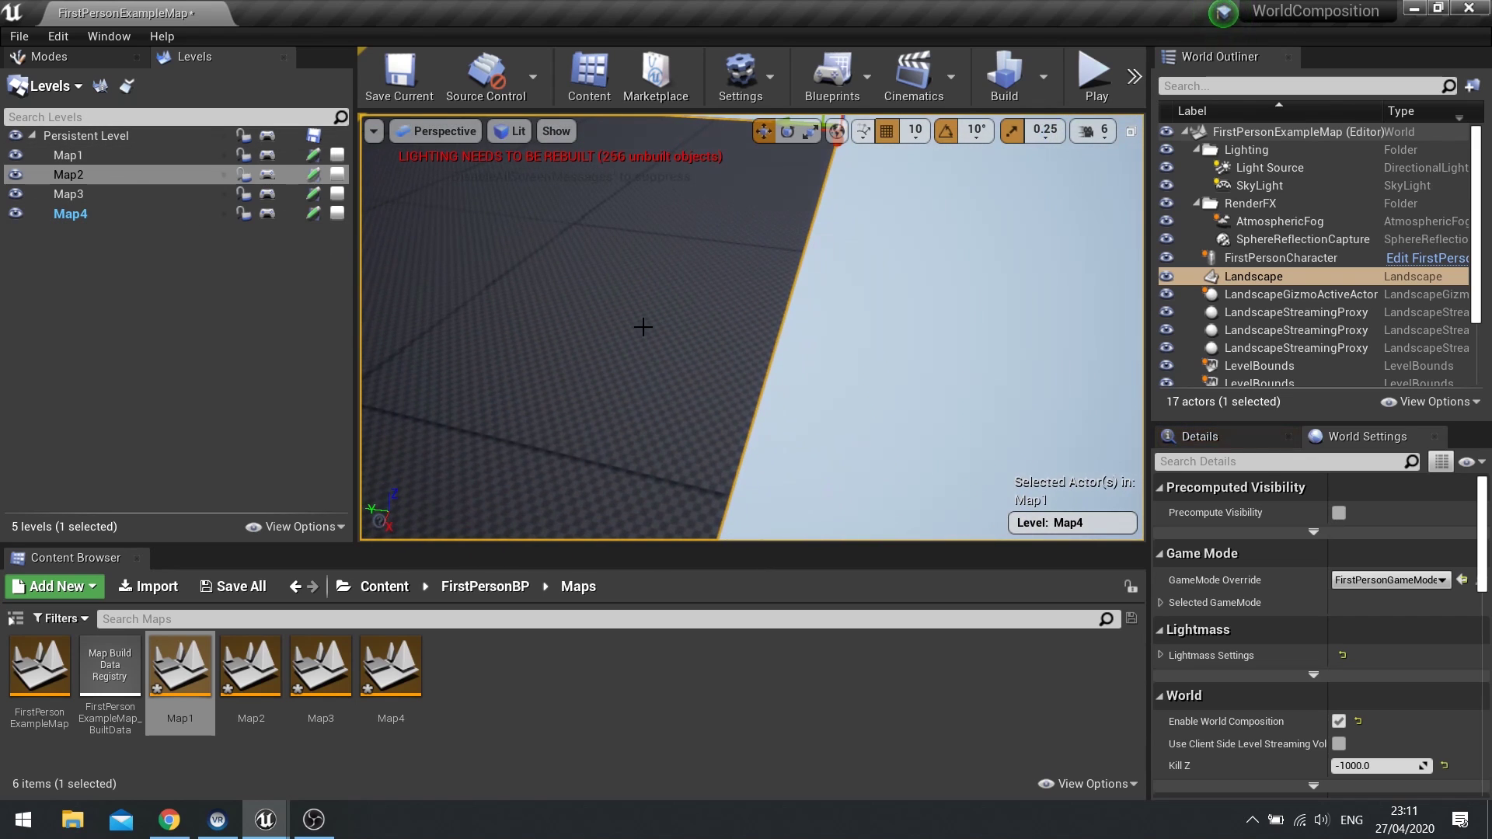
right_drag(643, 327, 606, 299)
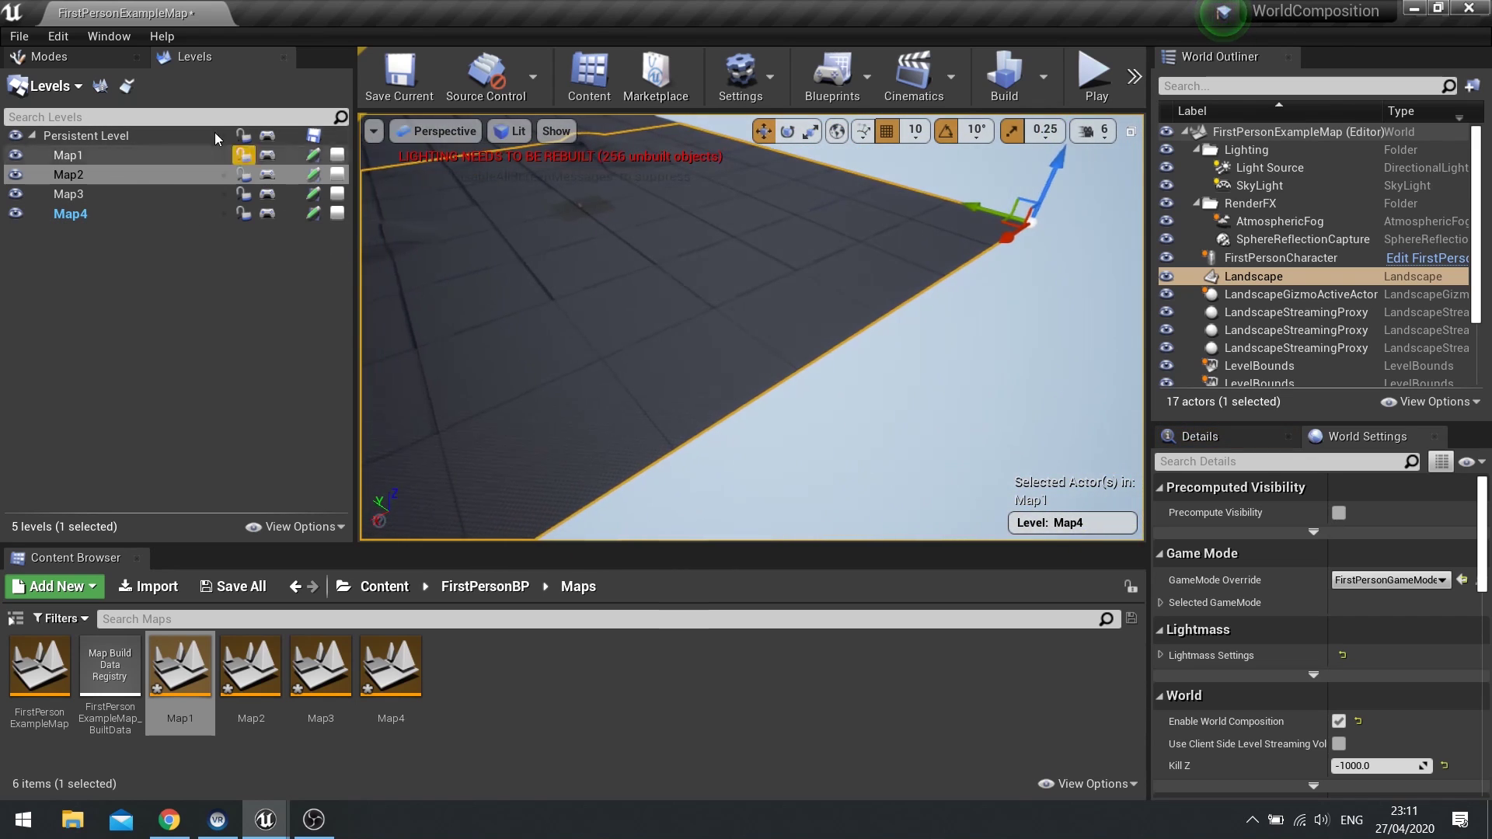
click(87, 59)
click(117, 113)
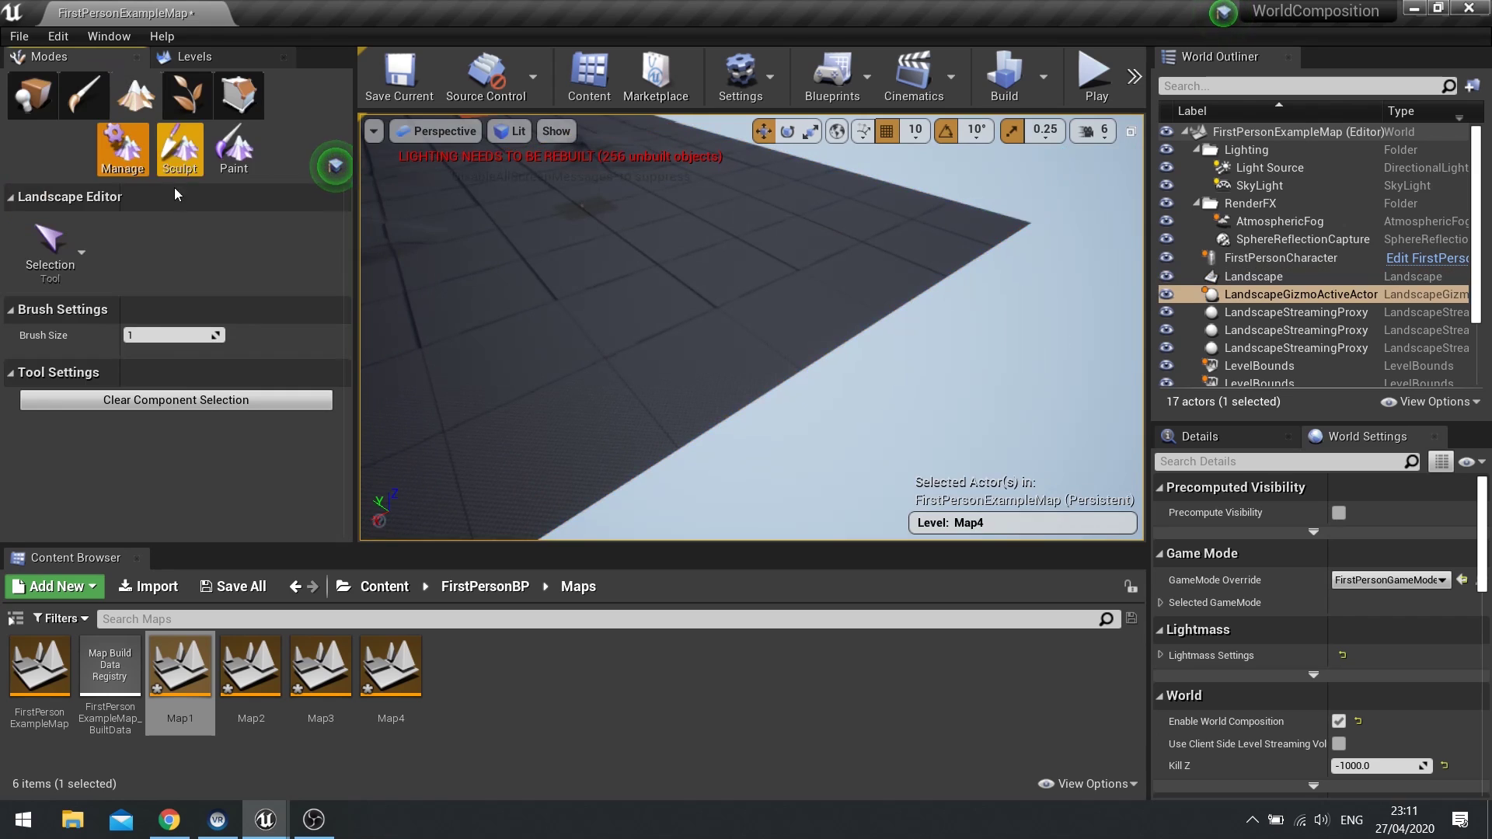
click(165, 172)
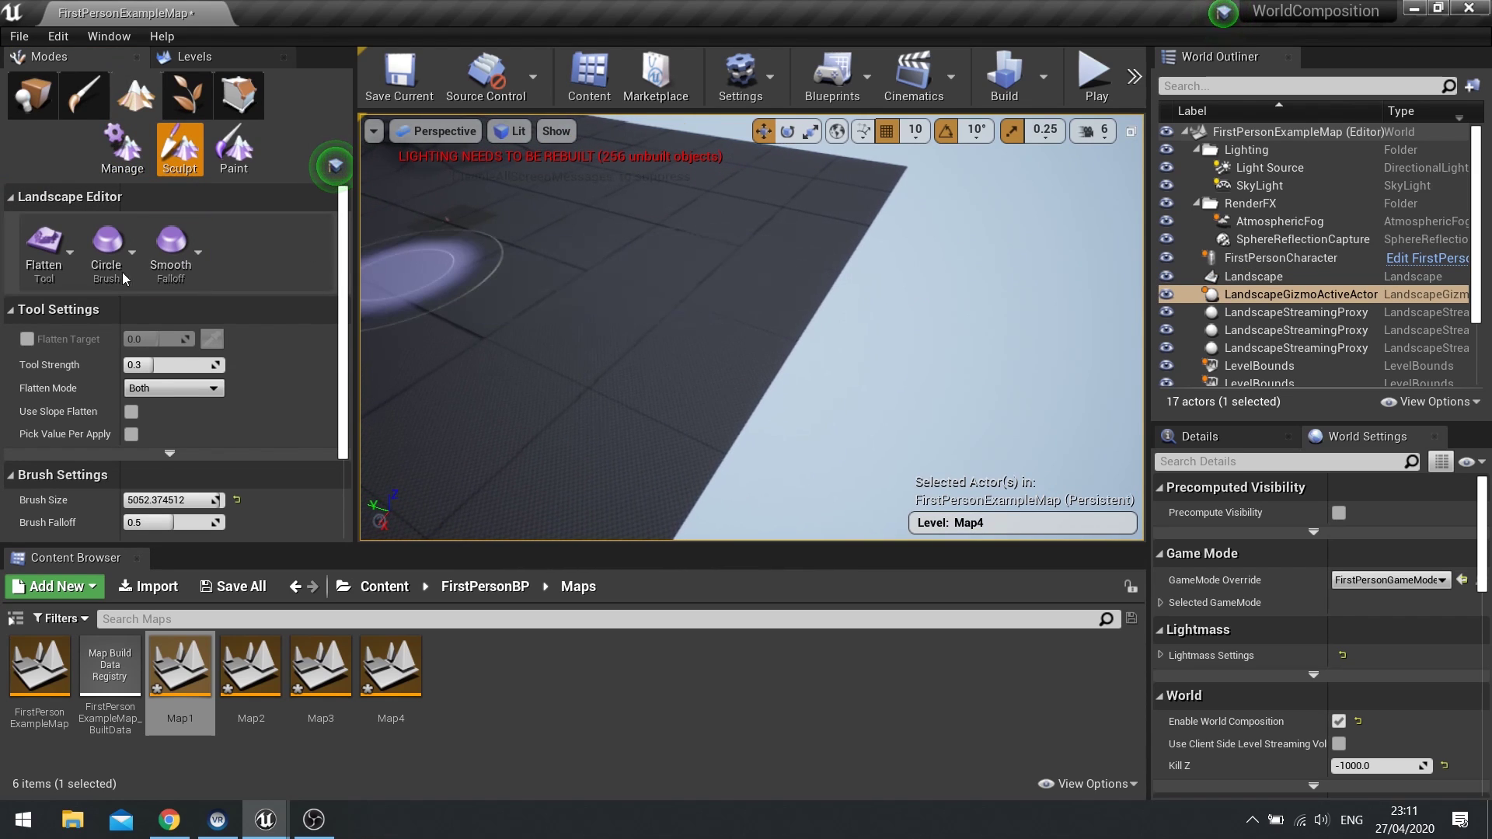
click(44, 251)
click(120, 72)
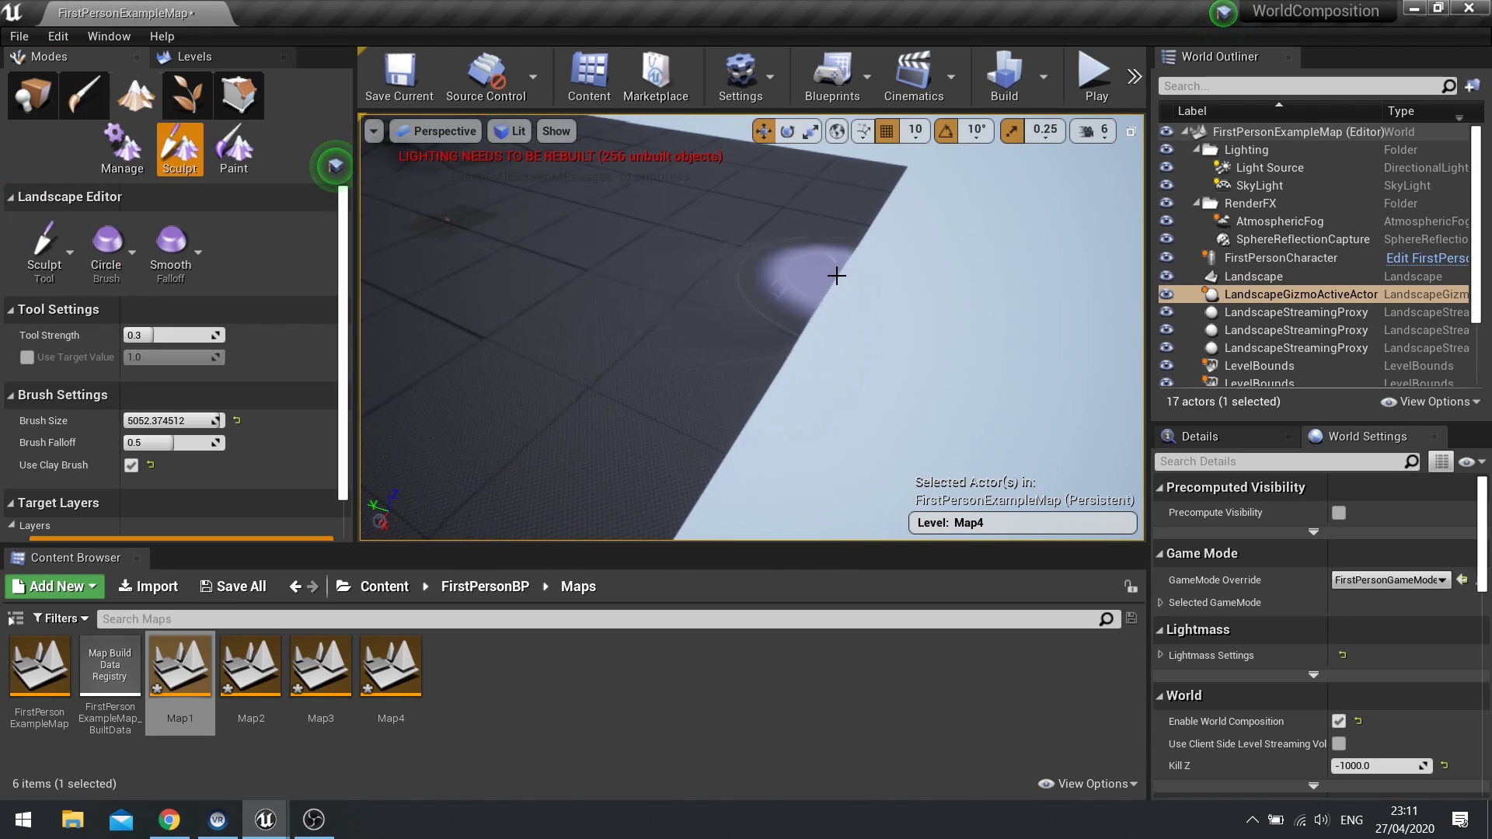
mouse_move(812, 268)
mouse_down()
mouse_move(686, 313)
mouse_move(829, 210)
mouse_move(666, 356)
mouse_move(825, 233)
mouse_up()
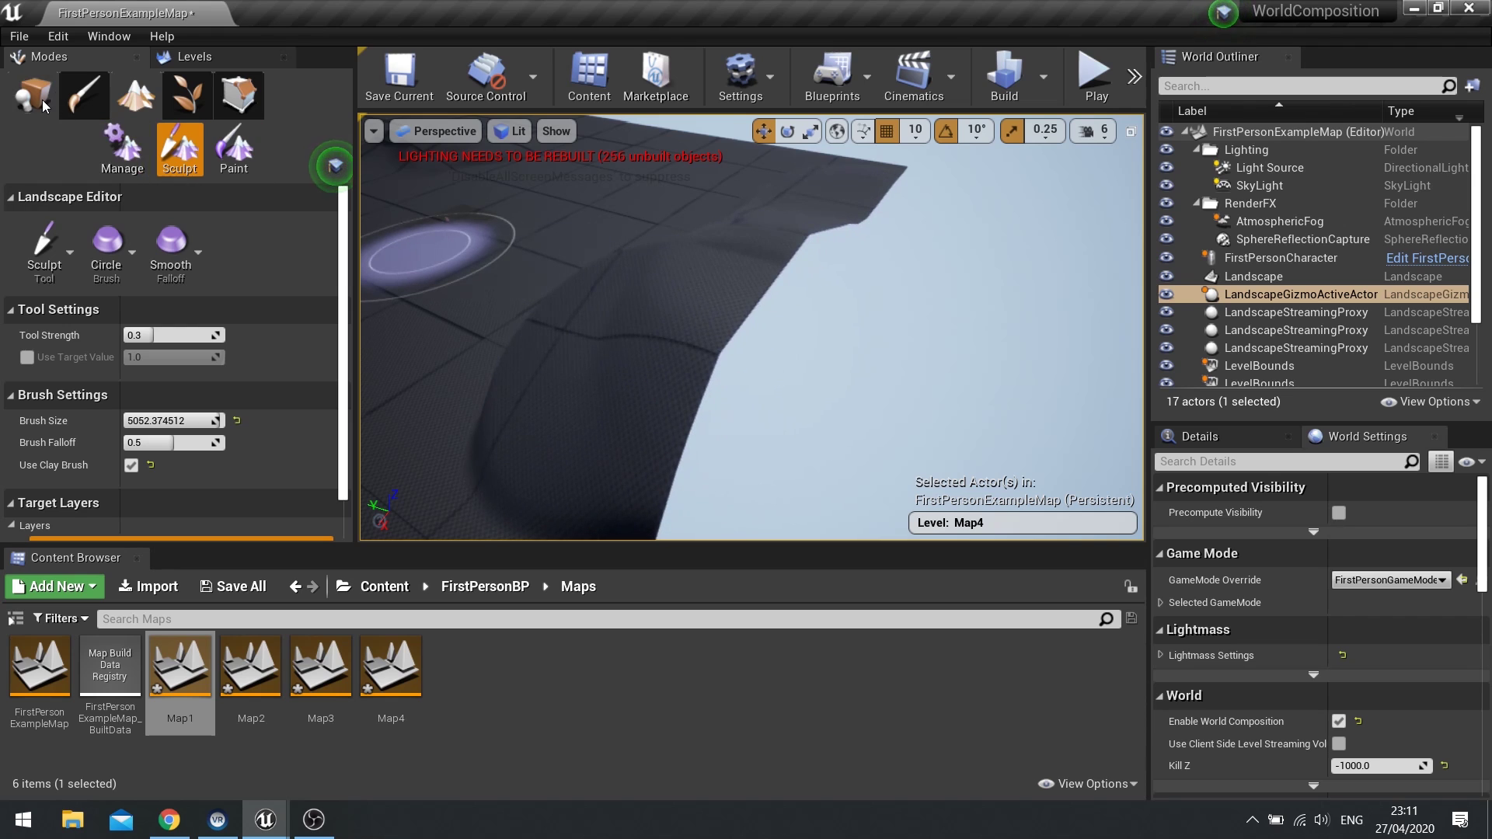
mouse_move(505, 276)
right_down()
mouse_move(381, 221)
mouse_move(481, 303)
mouse_move(467, 284)
right_up()
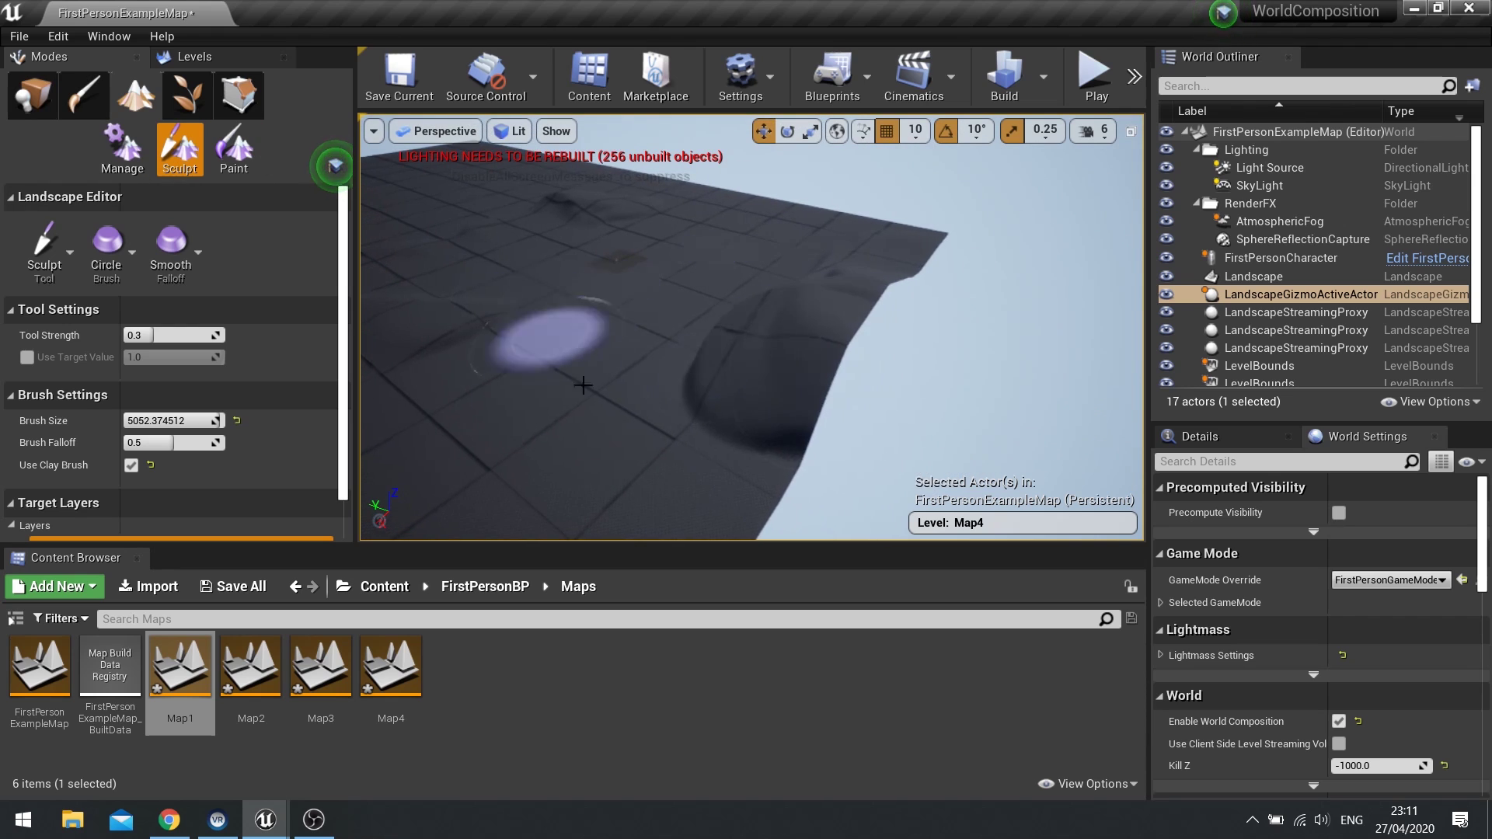
right_drag(776, 287, 776, 287)
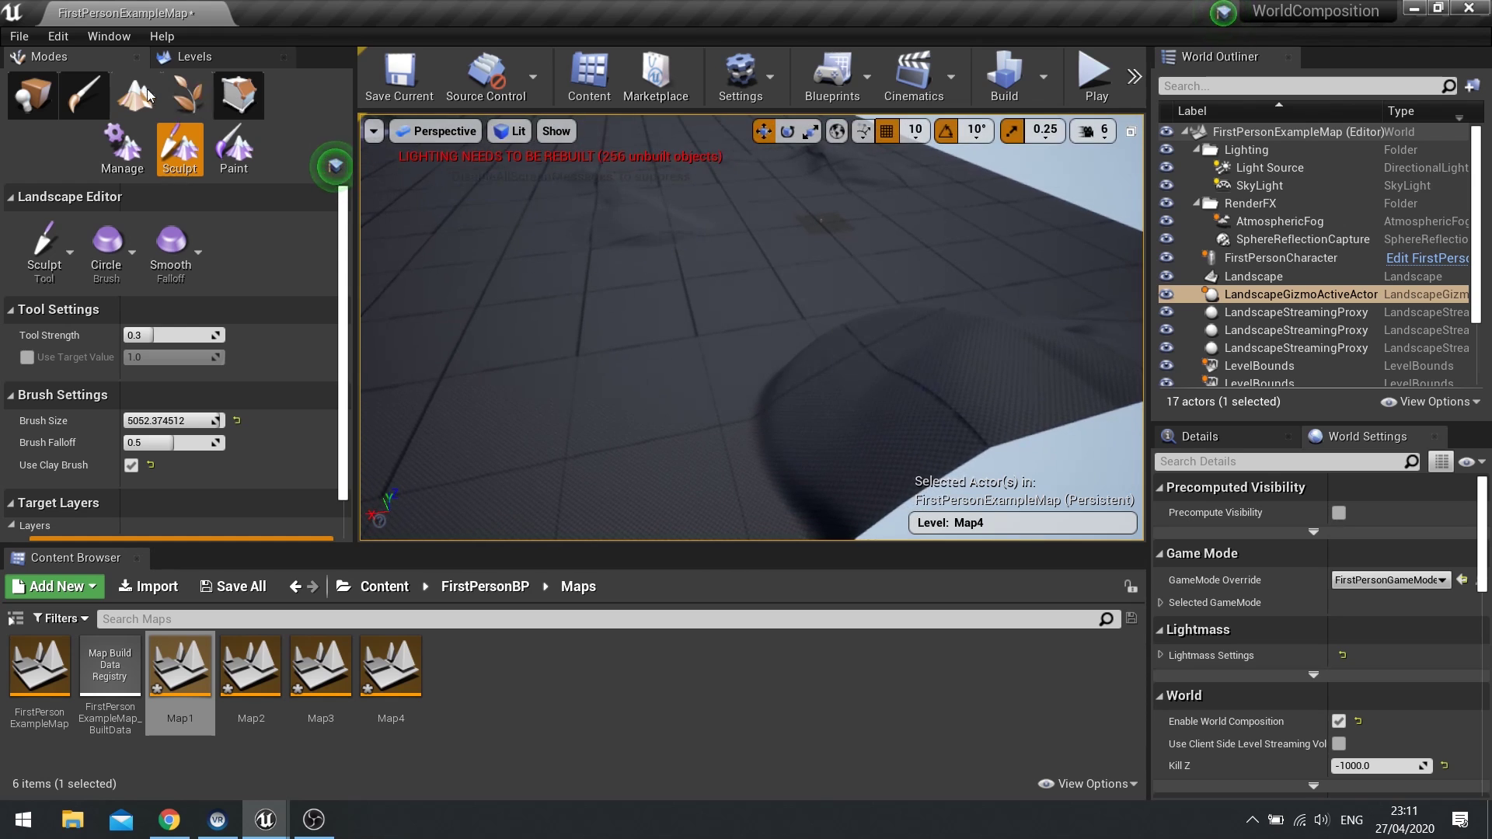
Reopen World Composition and select the Map1 tile.
click(191, 57)
click(100, 86)
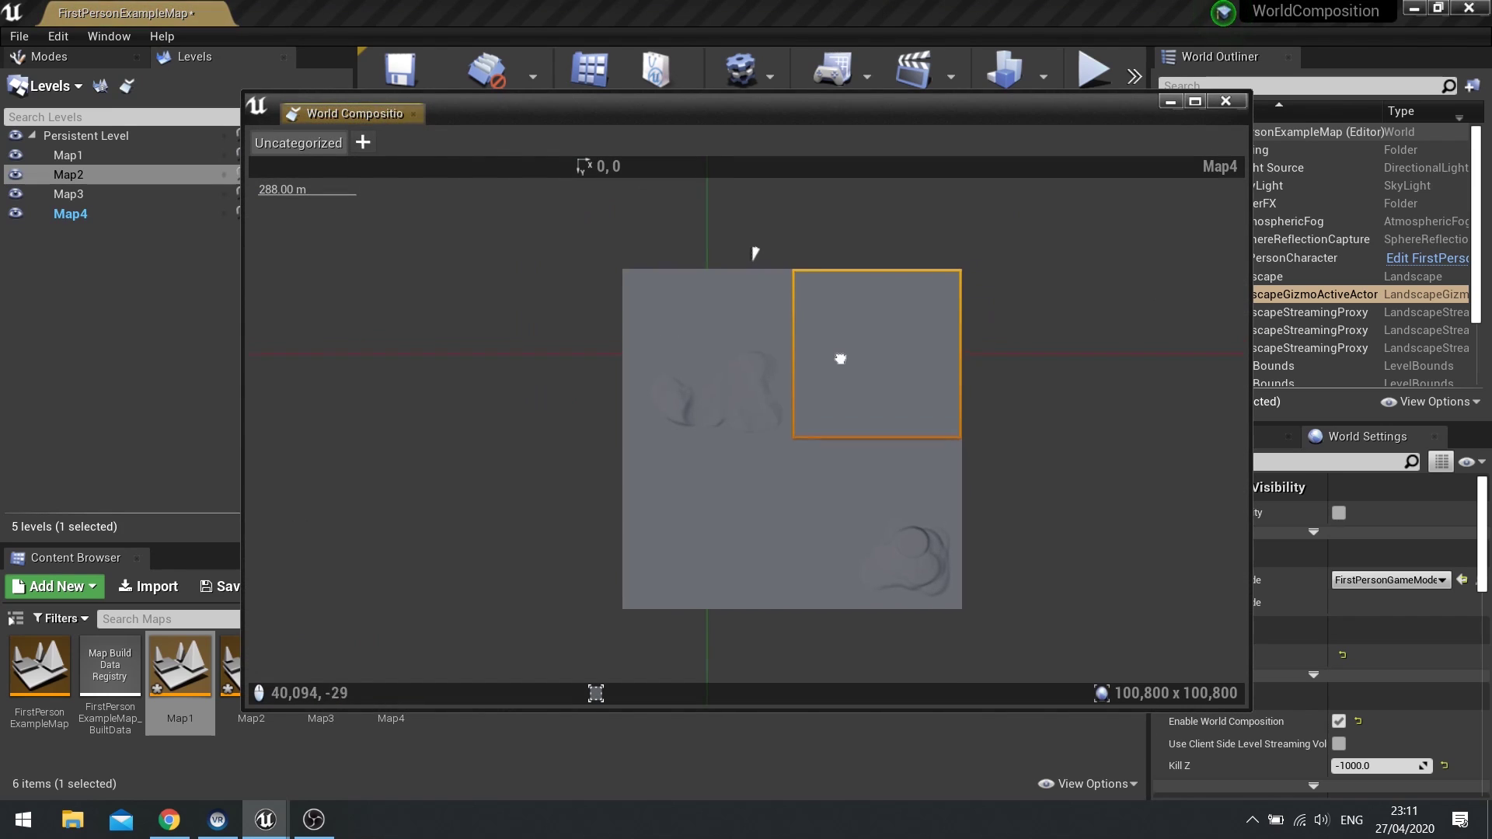
right_drag(822, 330, 721, 475)
scroll(647, 267, up, 2)
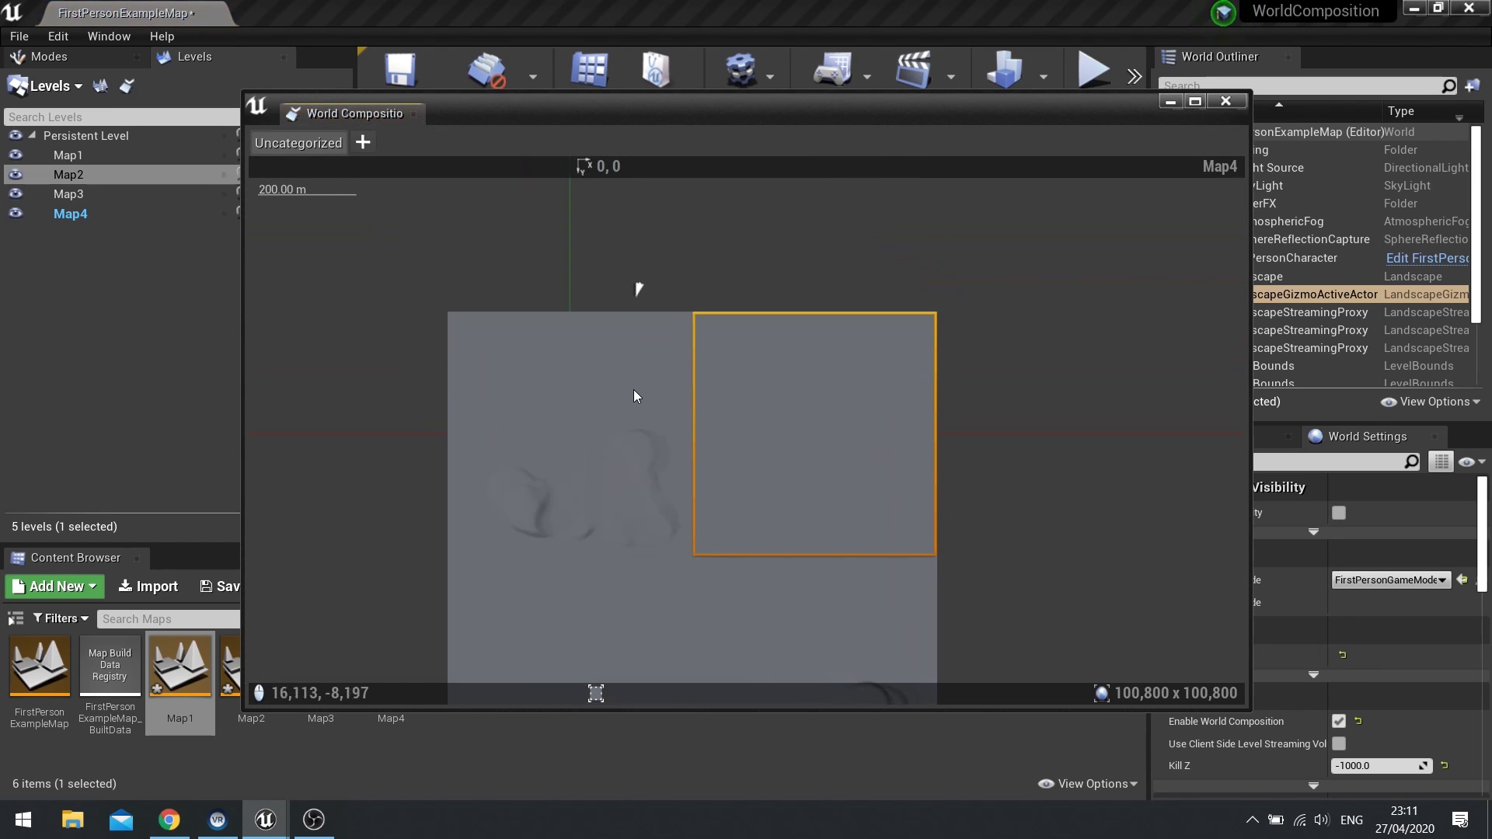
click(633, 389)
scroll(676, 387, up, 4)
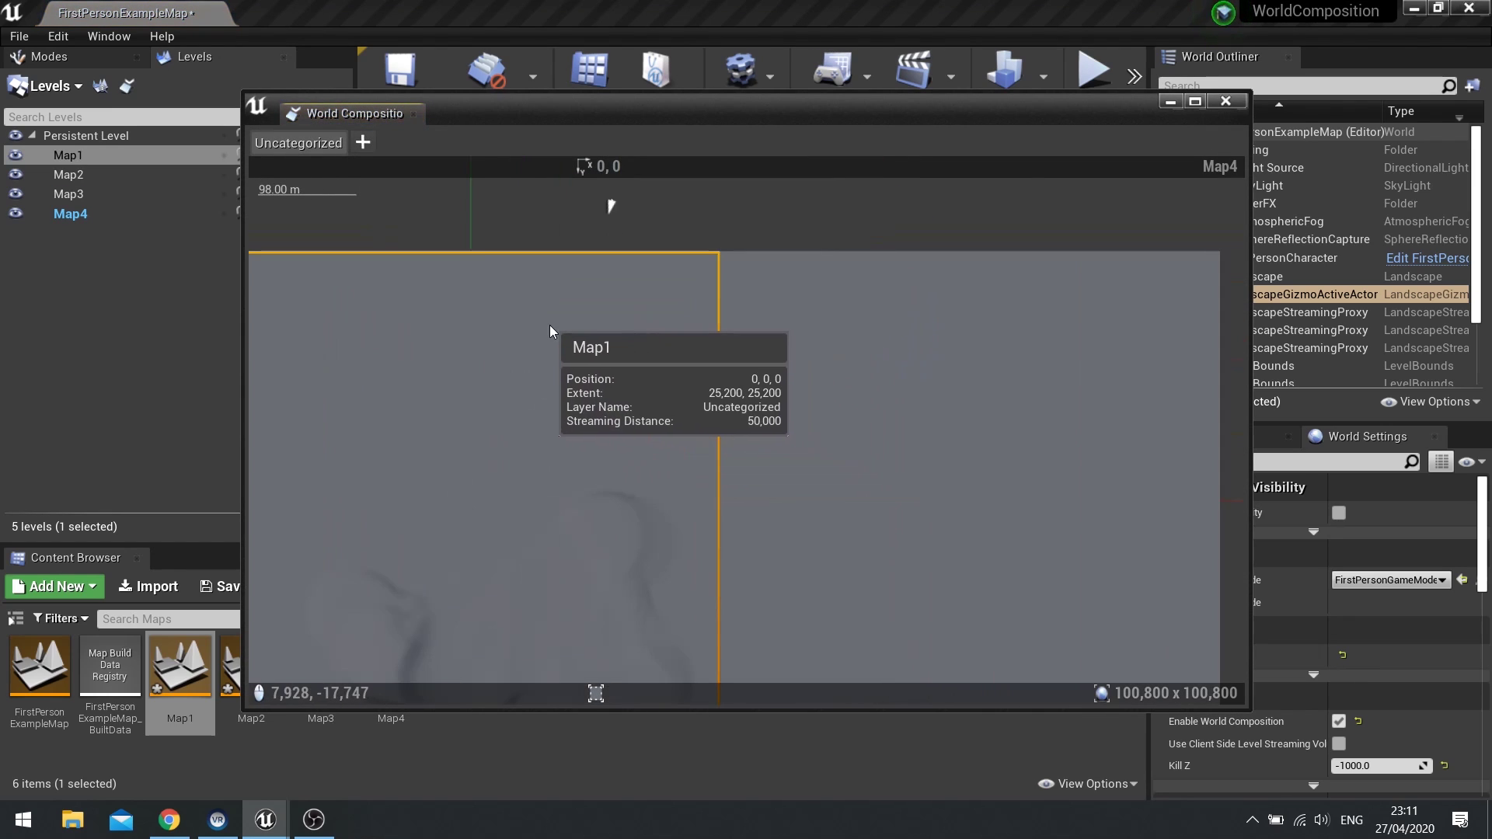
Place the World Composition window beside the viewport and check which side of Map1 the sculpted edge lies on.
drag(752, 113, 392, 399)
mouse_move(794, 297)
right_down()
mouse_move(722, 272)
mouse_move(795, 297)
right_up()
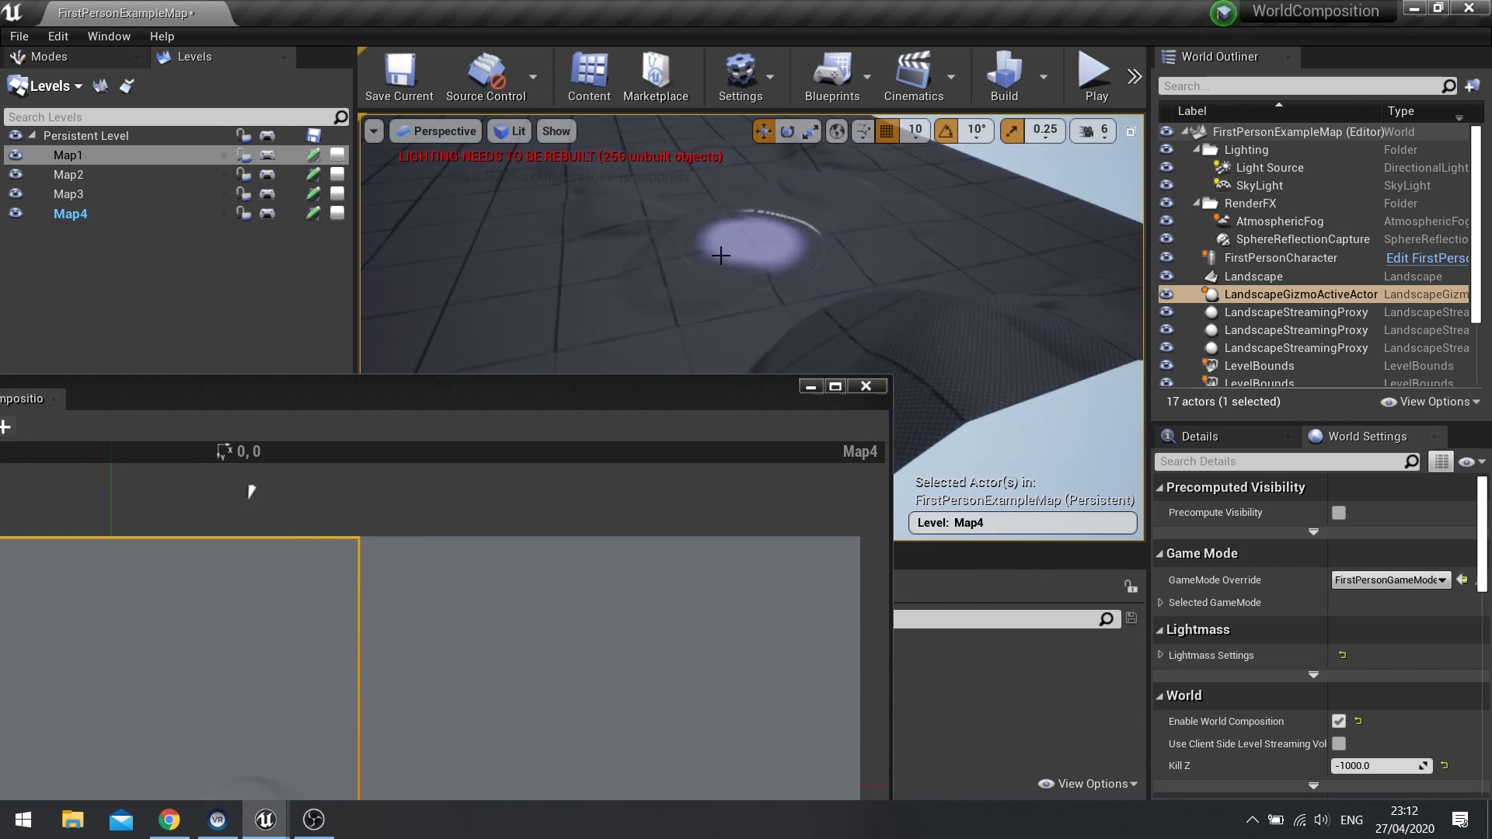
right_drag(705, 266, 800, 305)
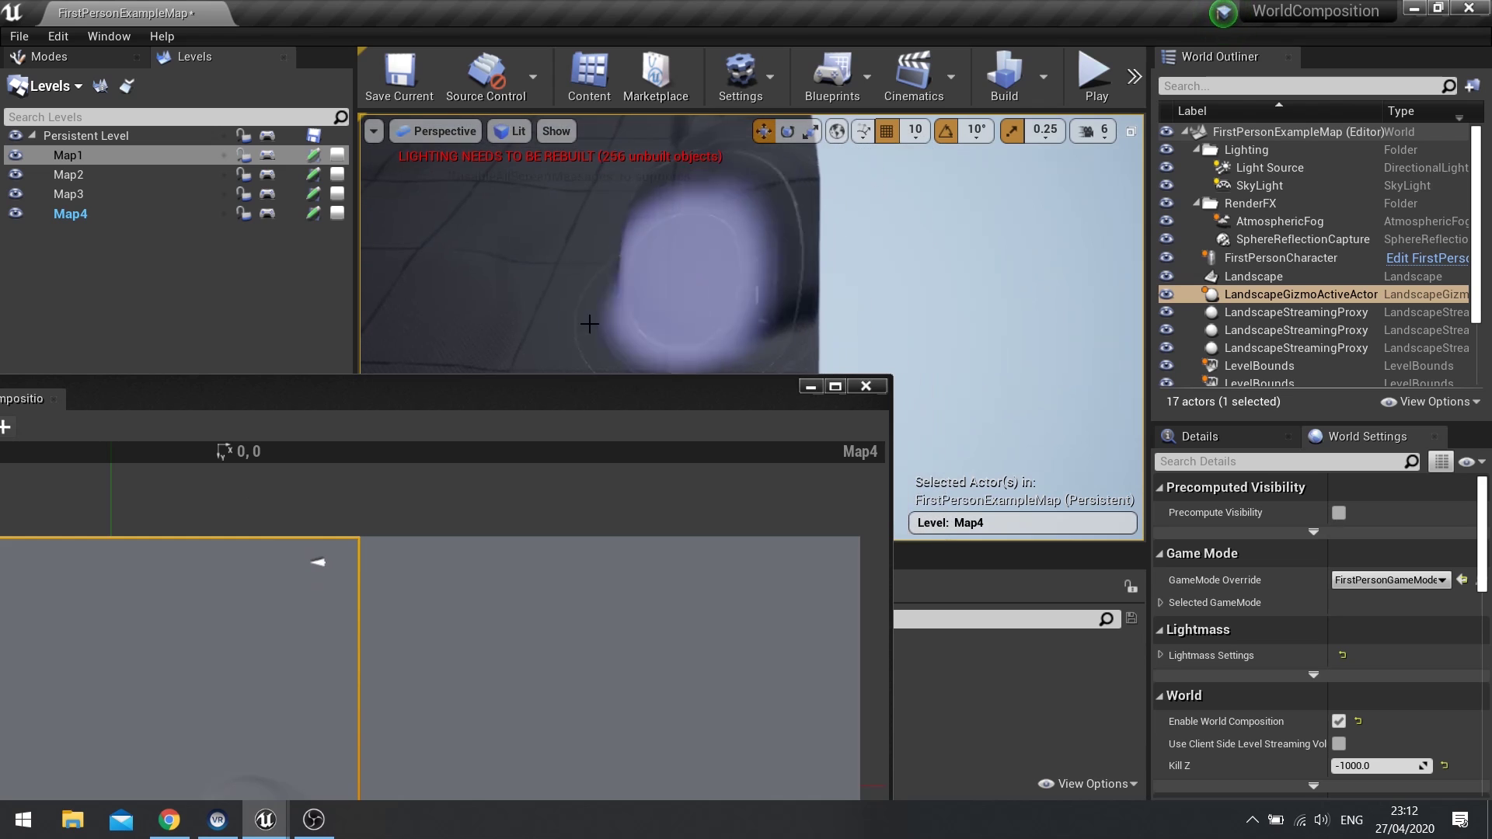
drag(157, 407, 539, 280)
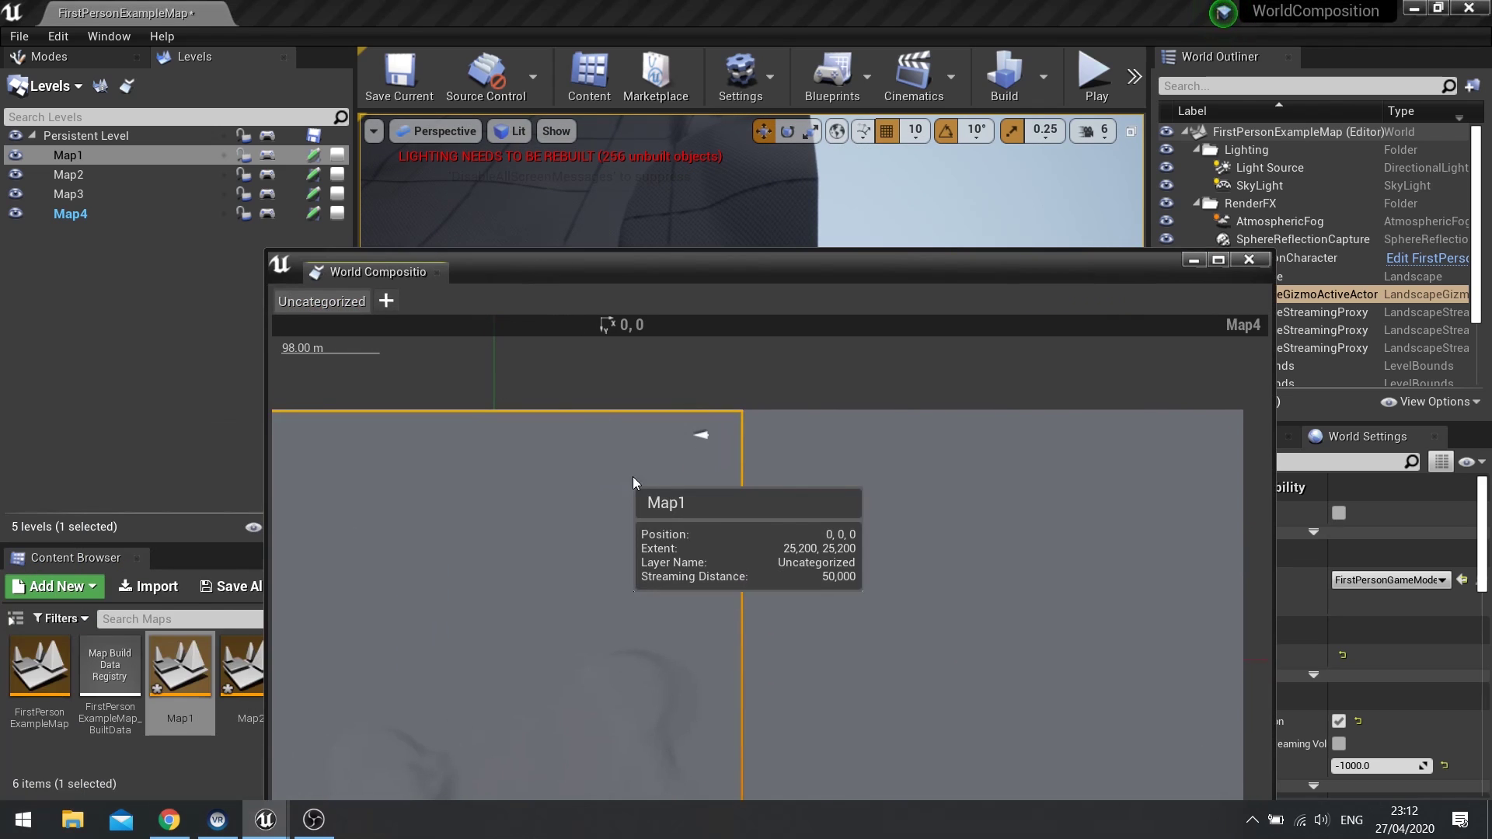
drag(689, 267, 1190, 143)
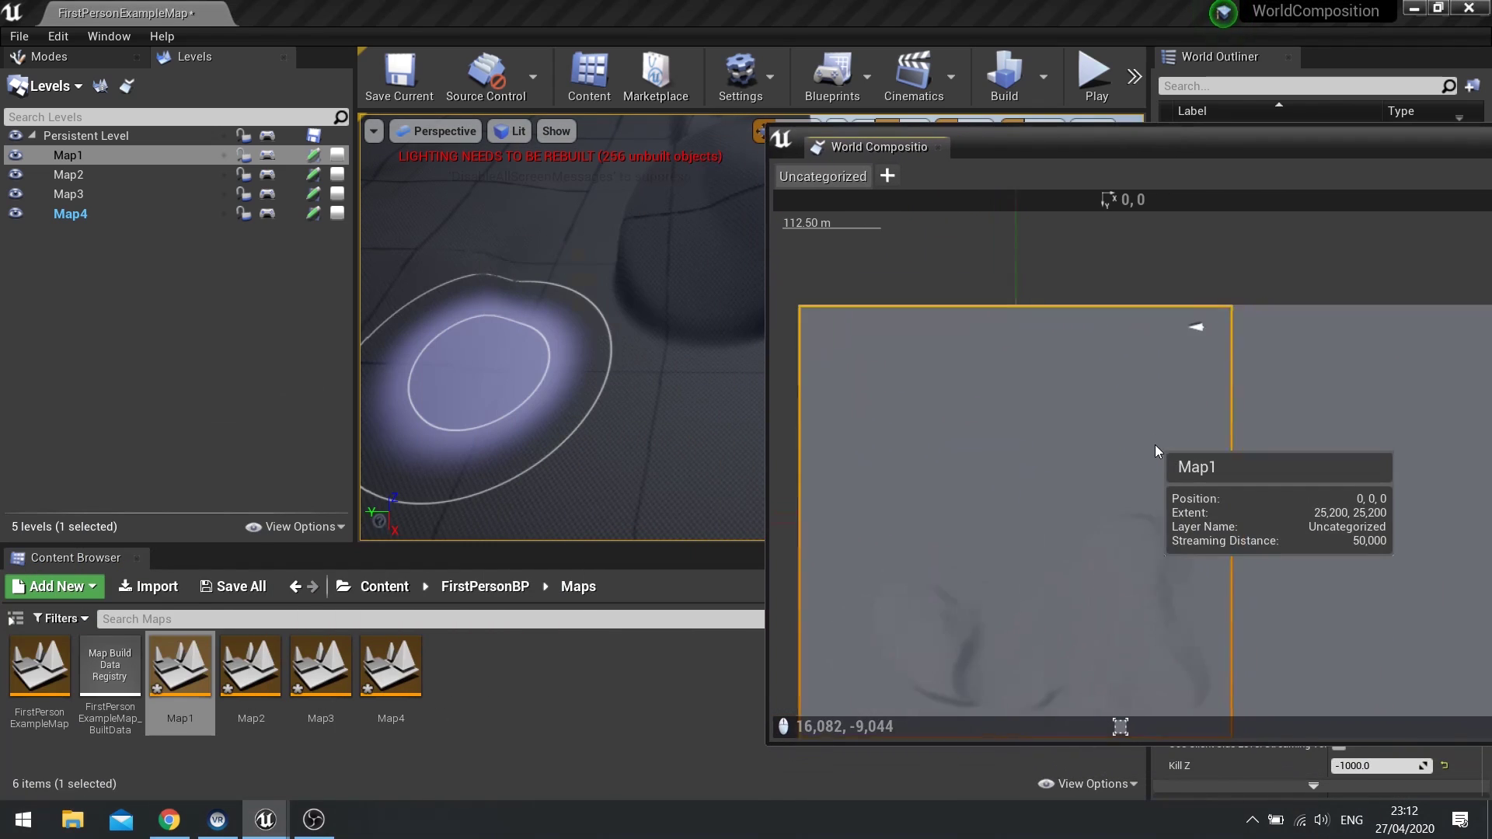
Add an adjacent landscape level on the -Y side of Map1 and save it as AdjacentMap in FirstPersonBP/Maps.
scroll(1154, 444, down, 3)
right_click(1133, 440)
mouse_move(1206, 381)
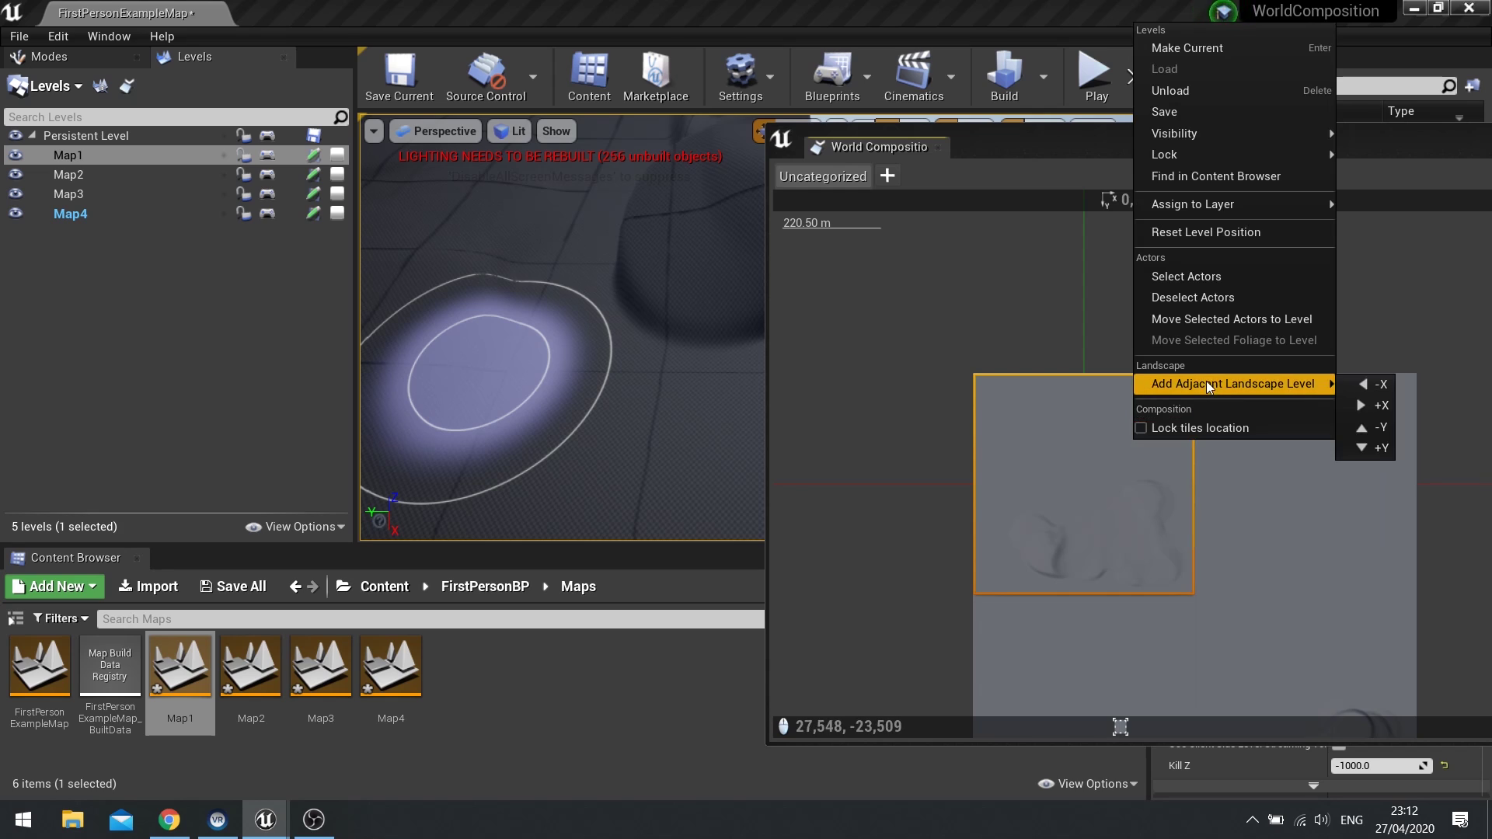
click(1379, 430)
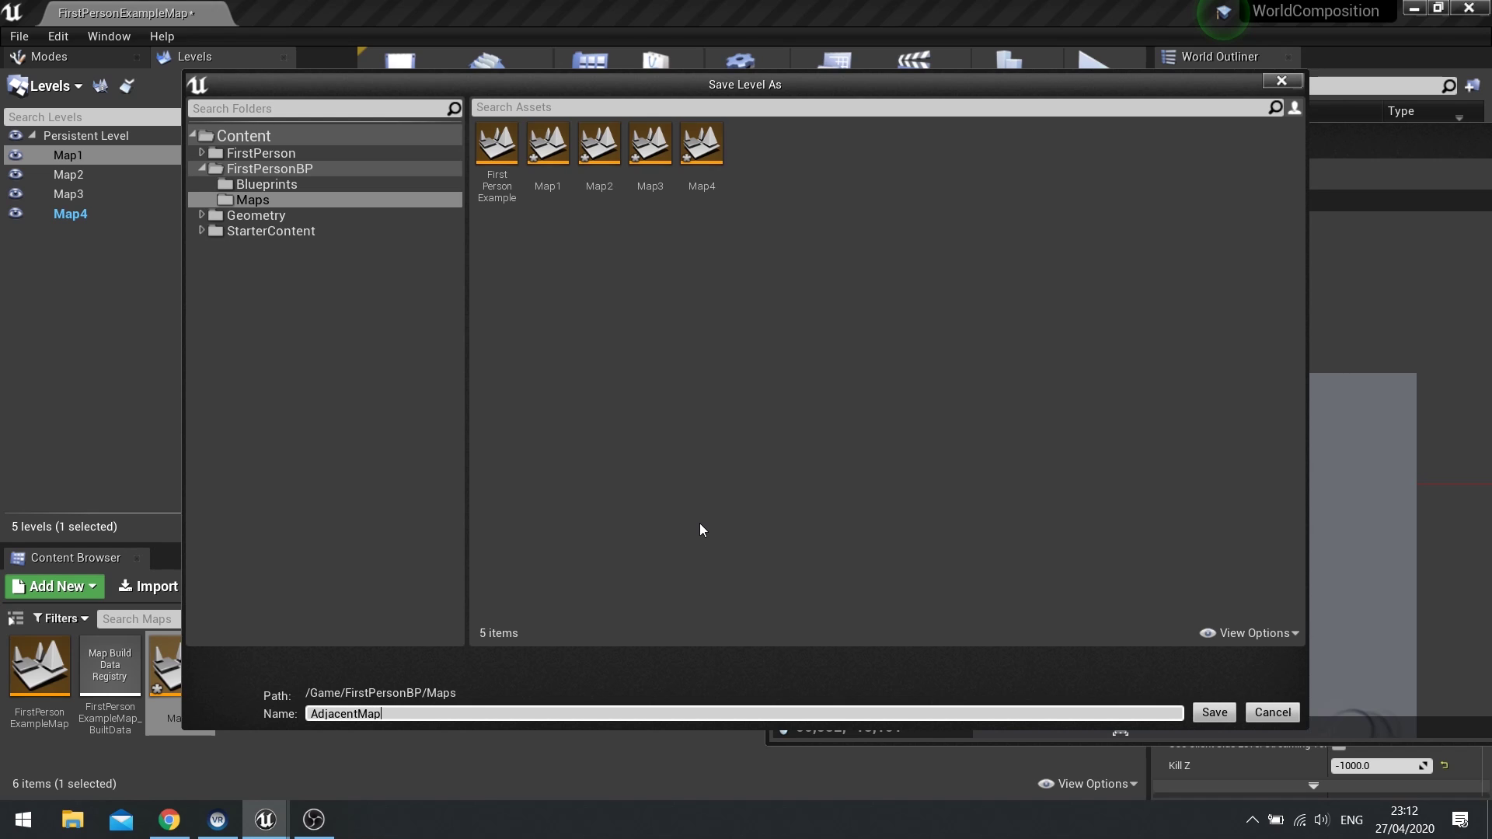
click(1214, 712)
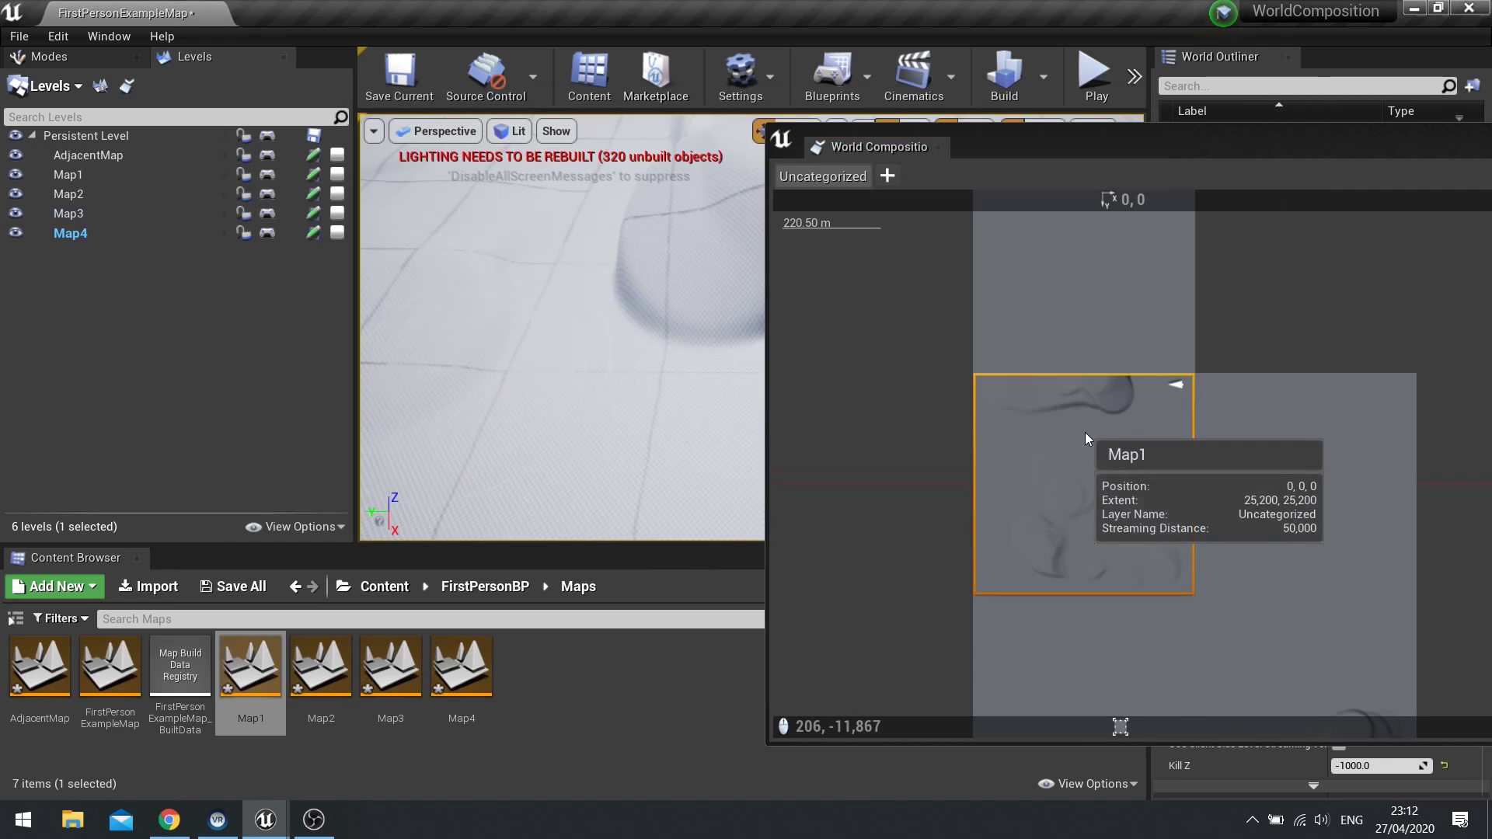
Examine the seam between the sculpted hill on Map1 and the new adjacent landscape in the viewport.
mouse_move(731, 313)
right_down()
mouse_move(754, 297)
mouse_move(681, 298)
mouse_move(628, 249)
mouse_move(514, 226)
mouse_move(694, 252)
mouse_move(553, 257)
mouse_move(638, 242)
mouse_move(594, 249)
right_up()
key(a)
key(d)
key(a)
key(s)
key(a)
key(d)
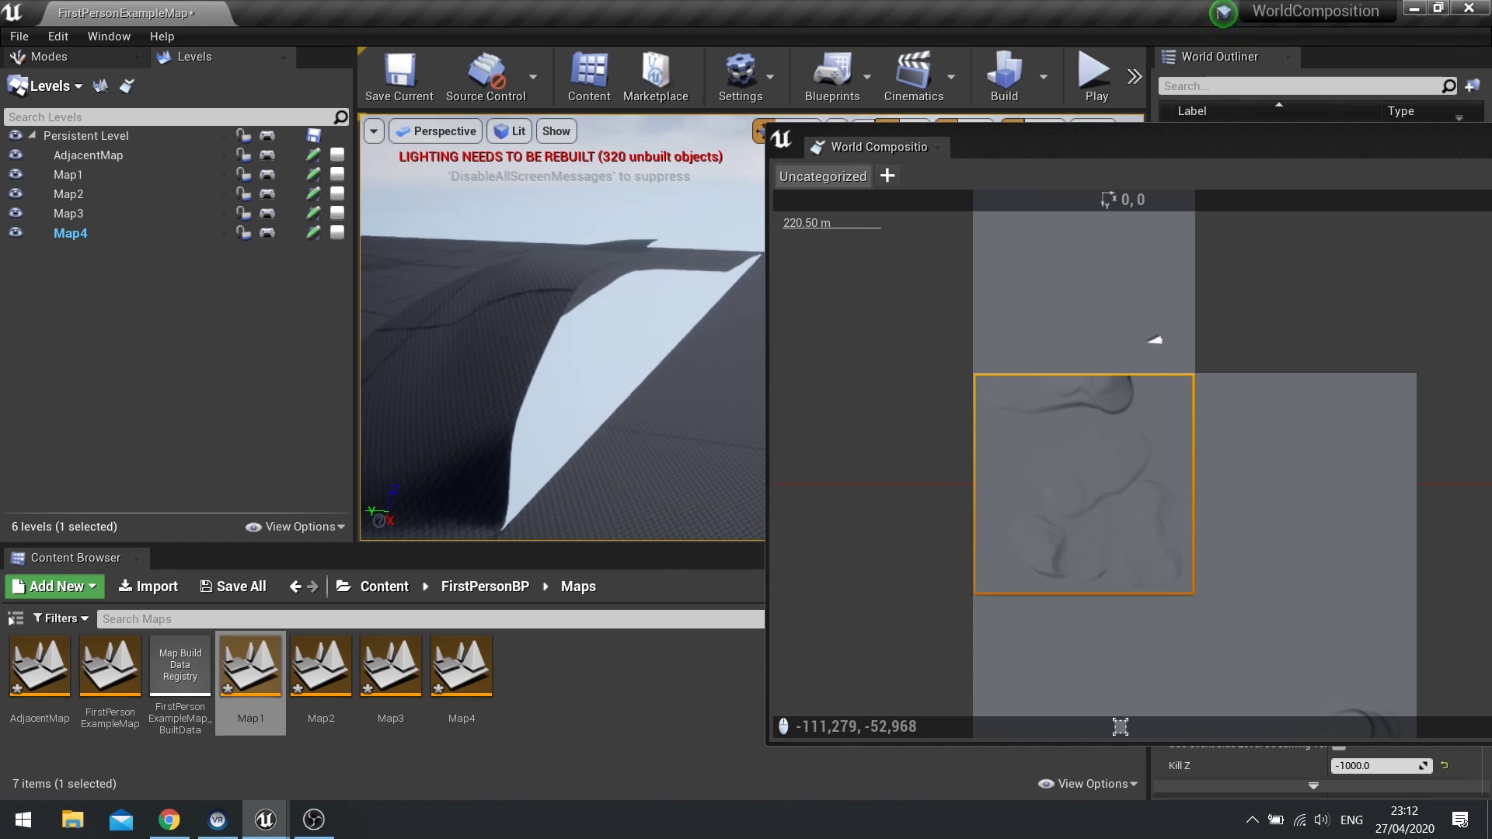
drag(932, 124, 660, 143)
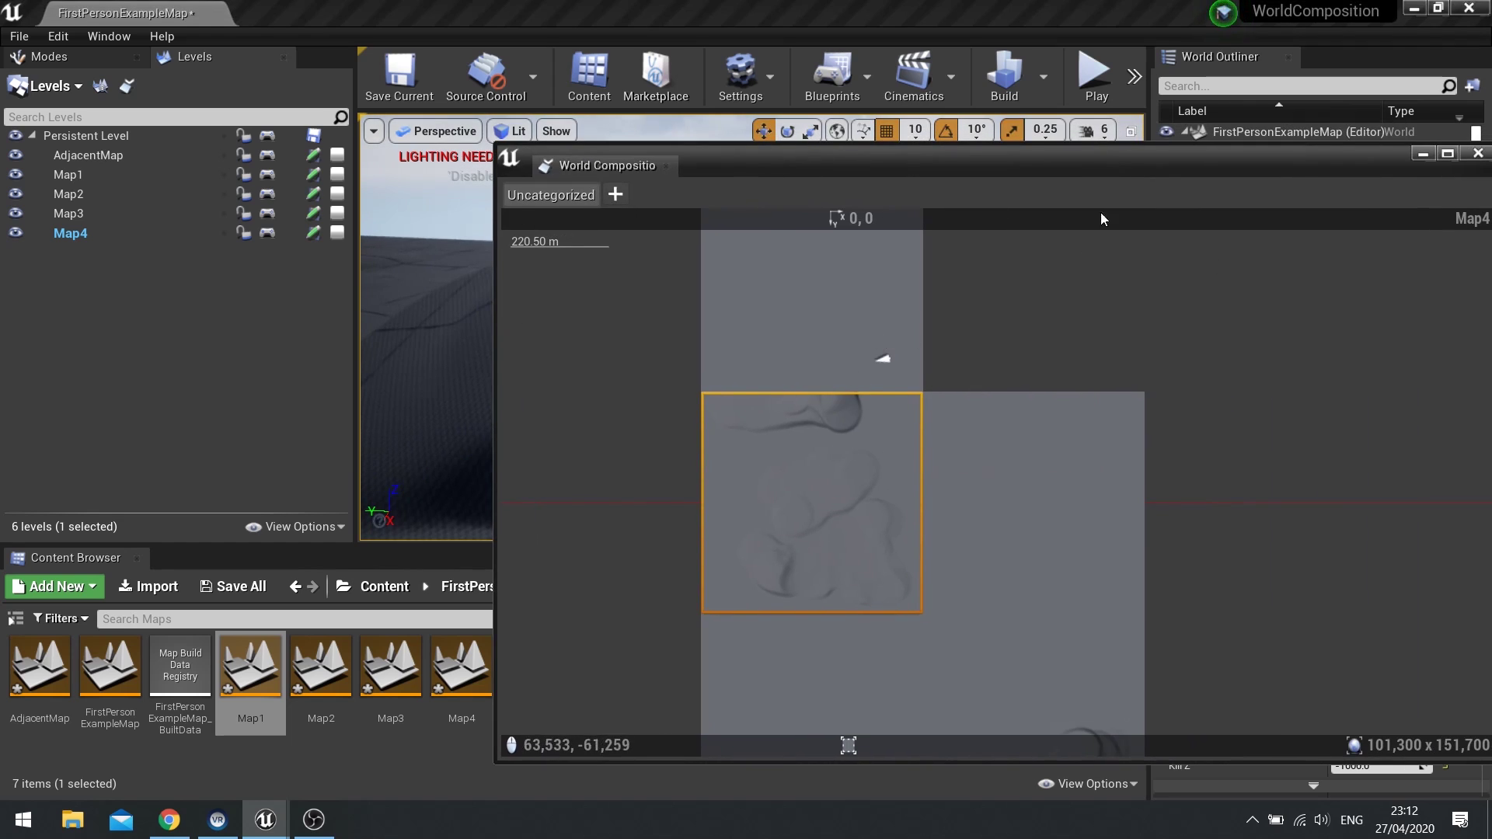
drag(1116, 154, 856, 175)
click(1218, 175)
right_drag(972, 264, 894, 237)
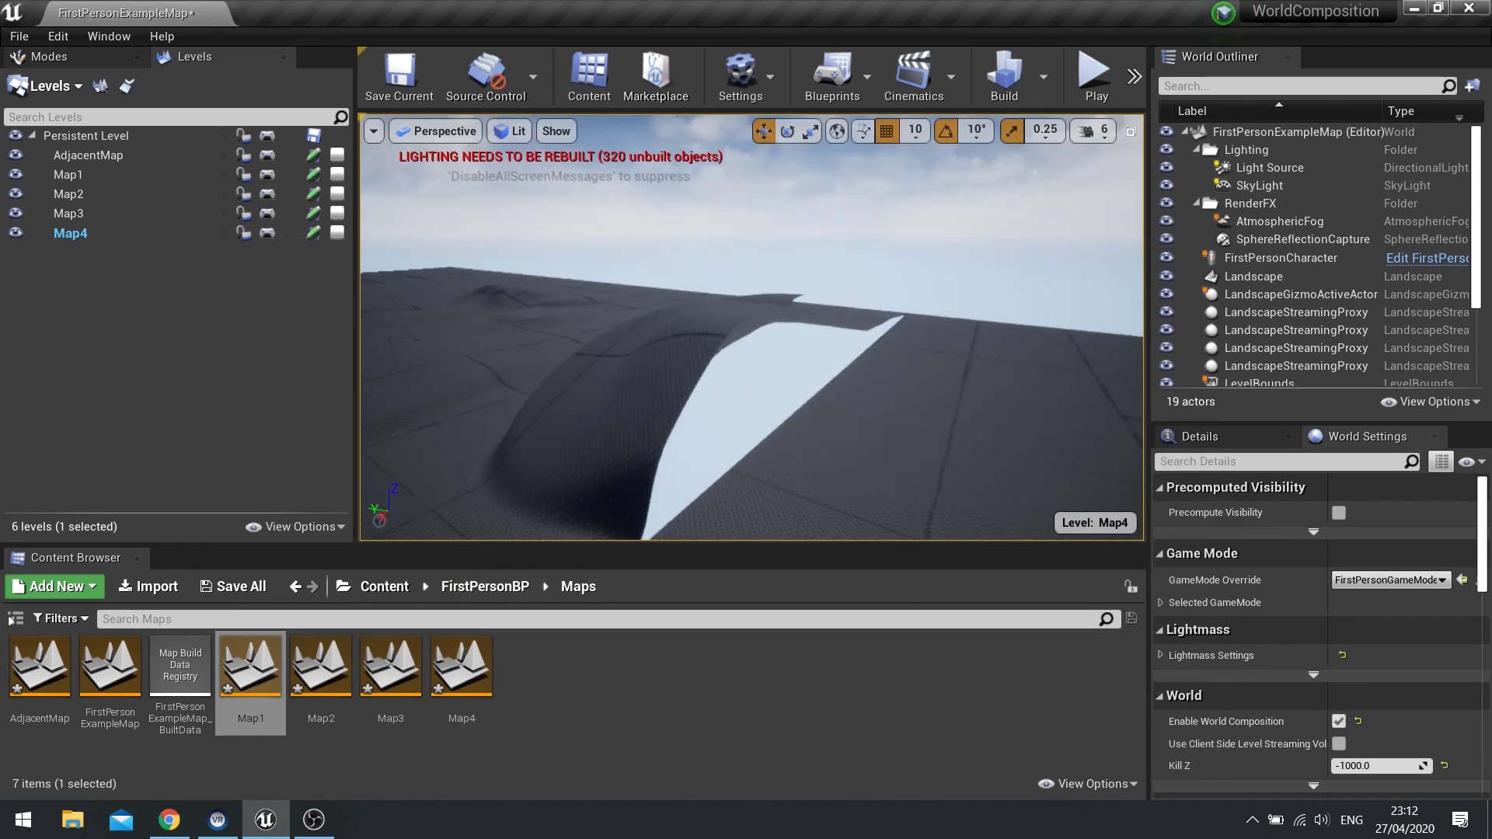
right_drag(546, 389, 620, 466)
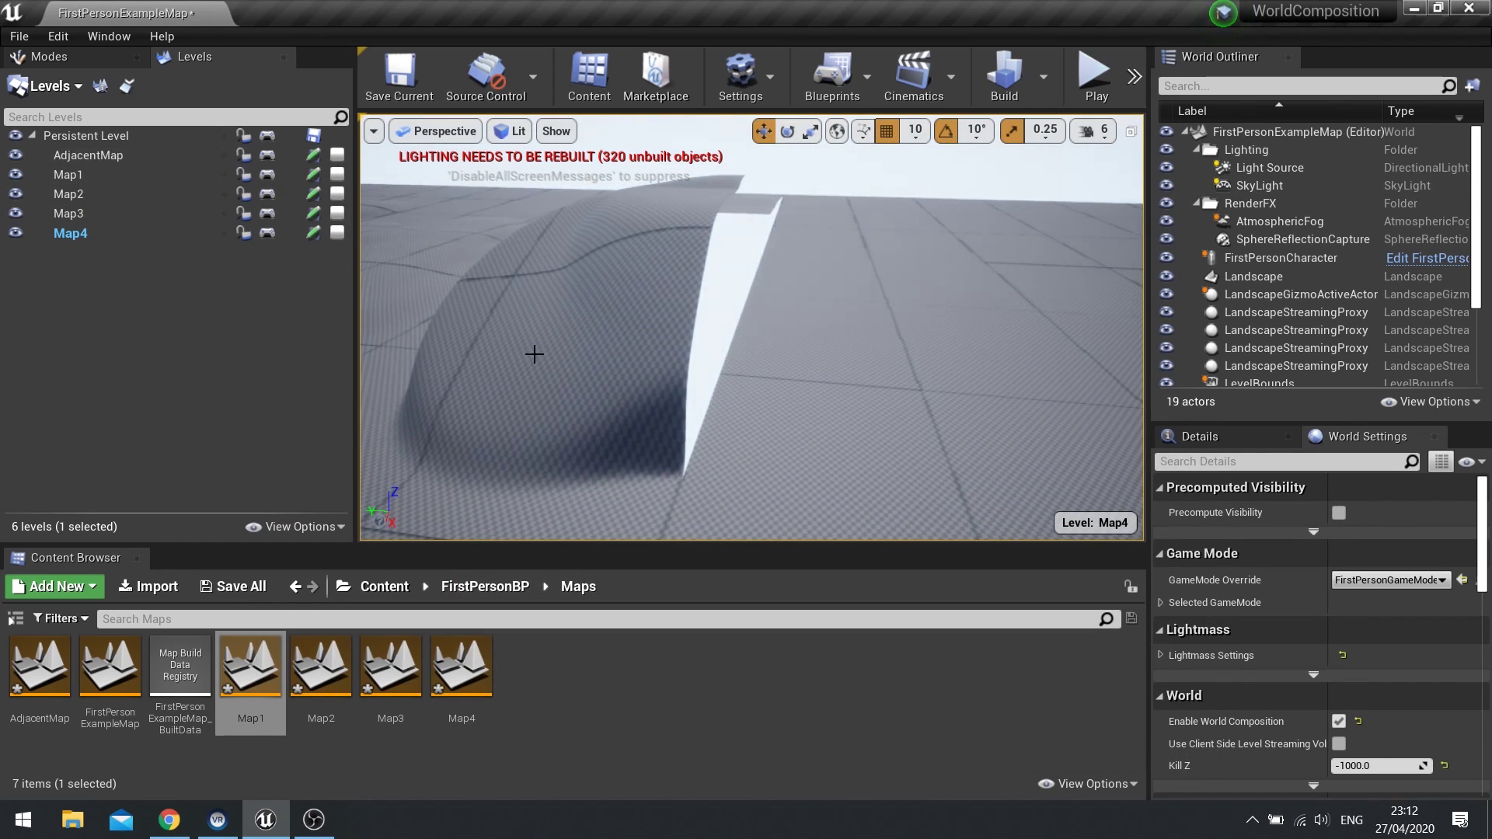
Select the Map1 landscape and nest AdjacentMap under Map1 in the level hierarchy.
click(534, 353)
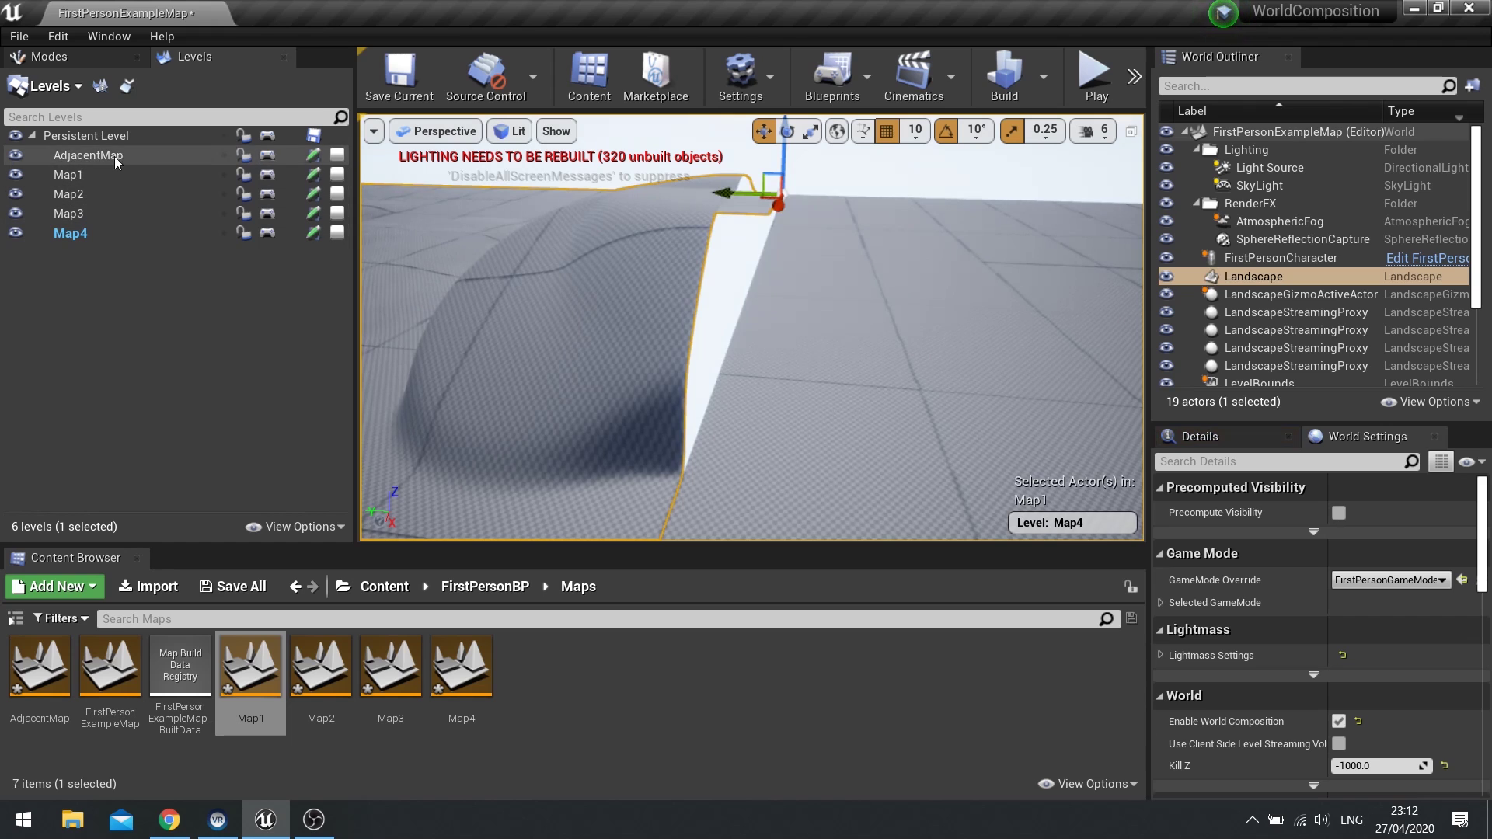
drag(114, 156, 69, 177)
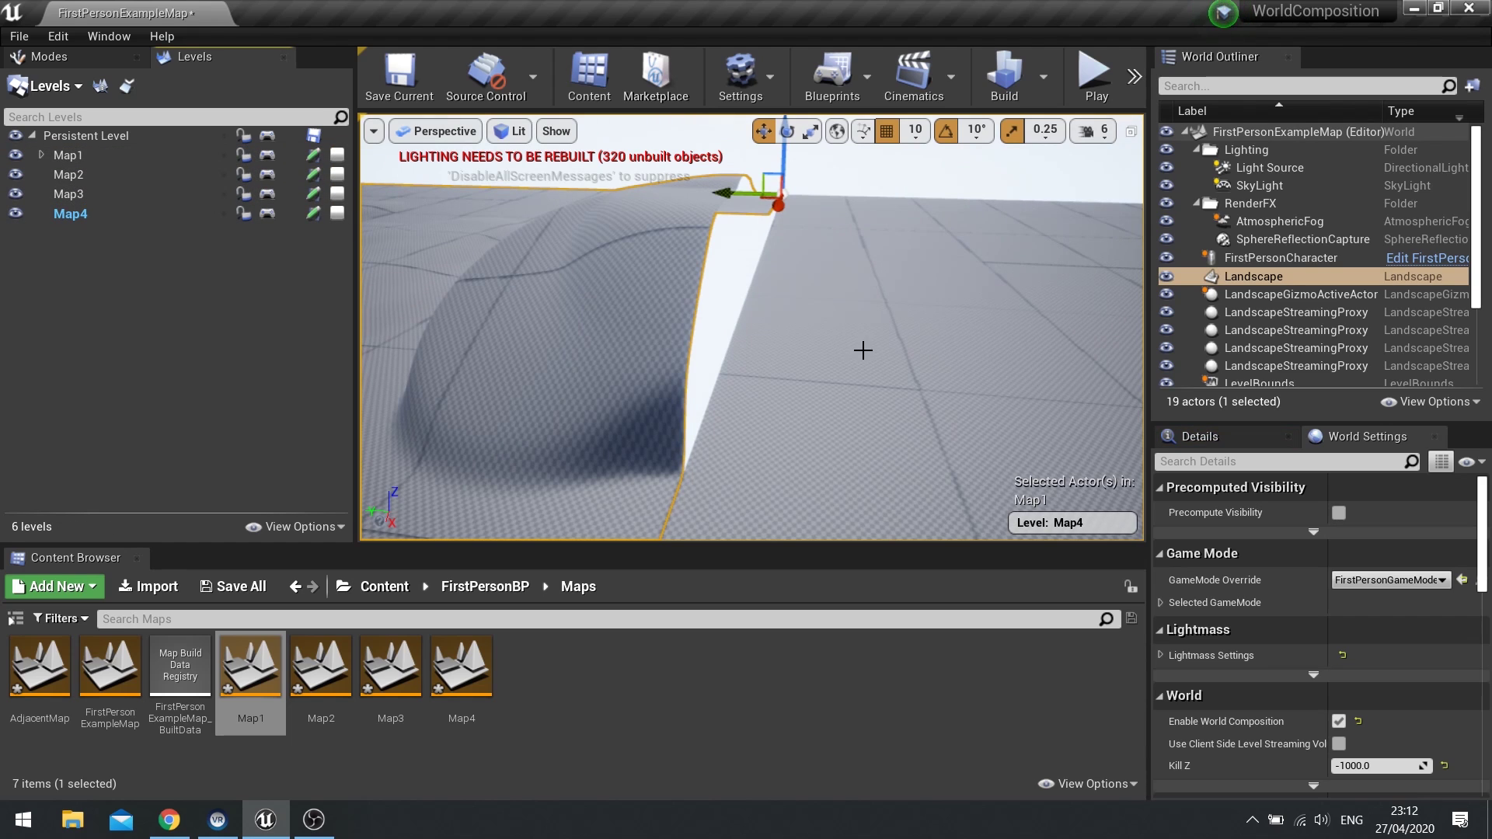
right_drag(818, 390, 819, 427)
Try to close the gap between Map1 and AdjacentMap by raising terrain along their shared edge with Sculpt strokes.
click(77, 54)
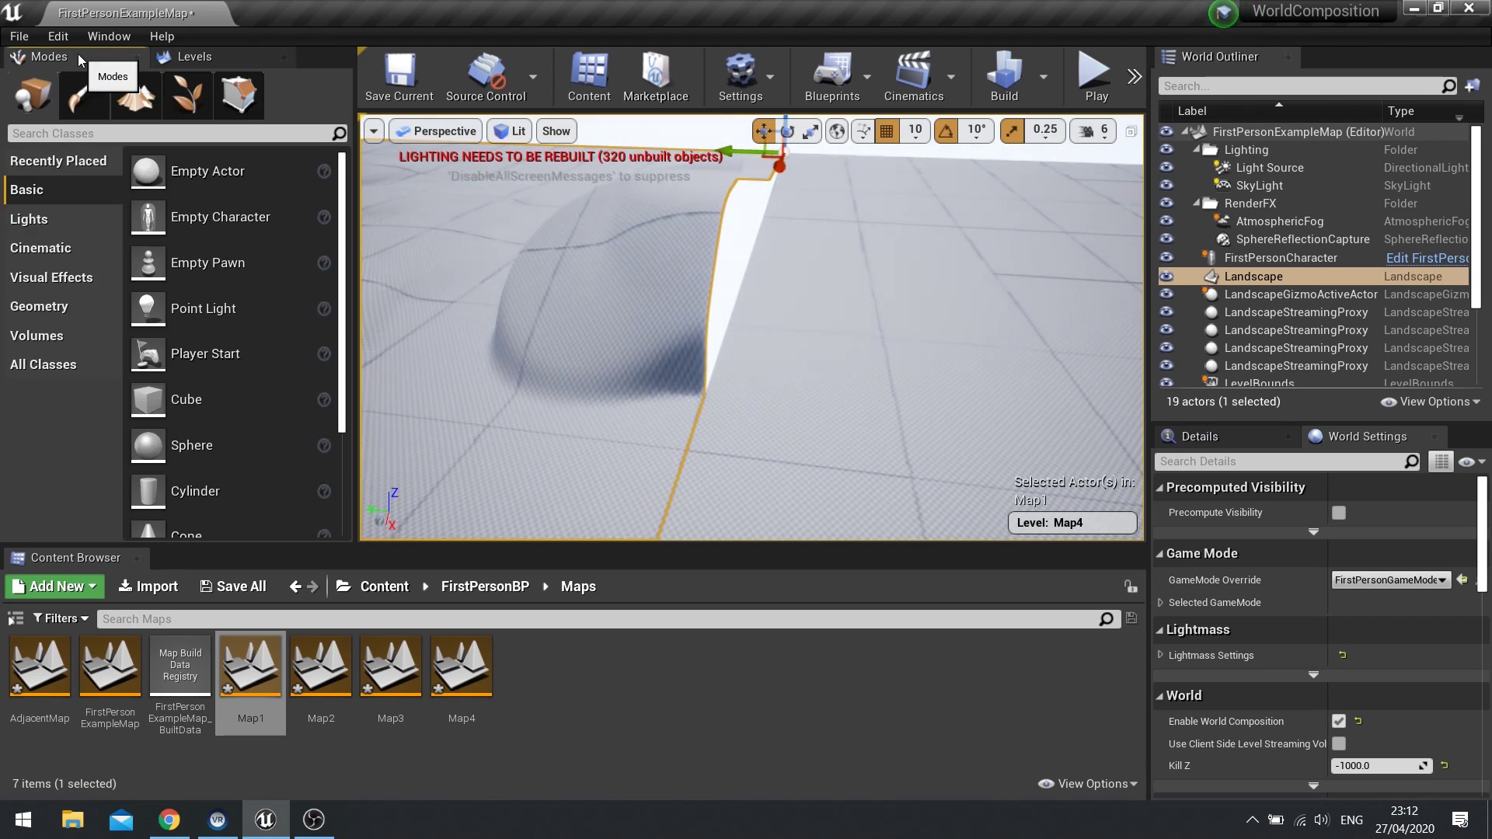
click(151, 105)
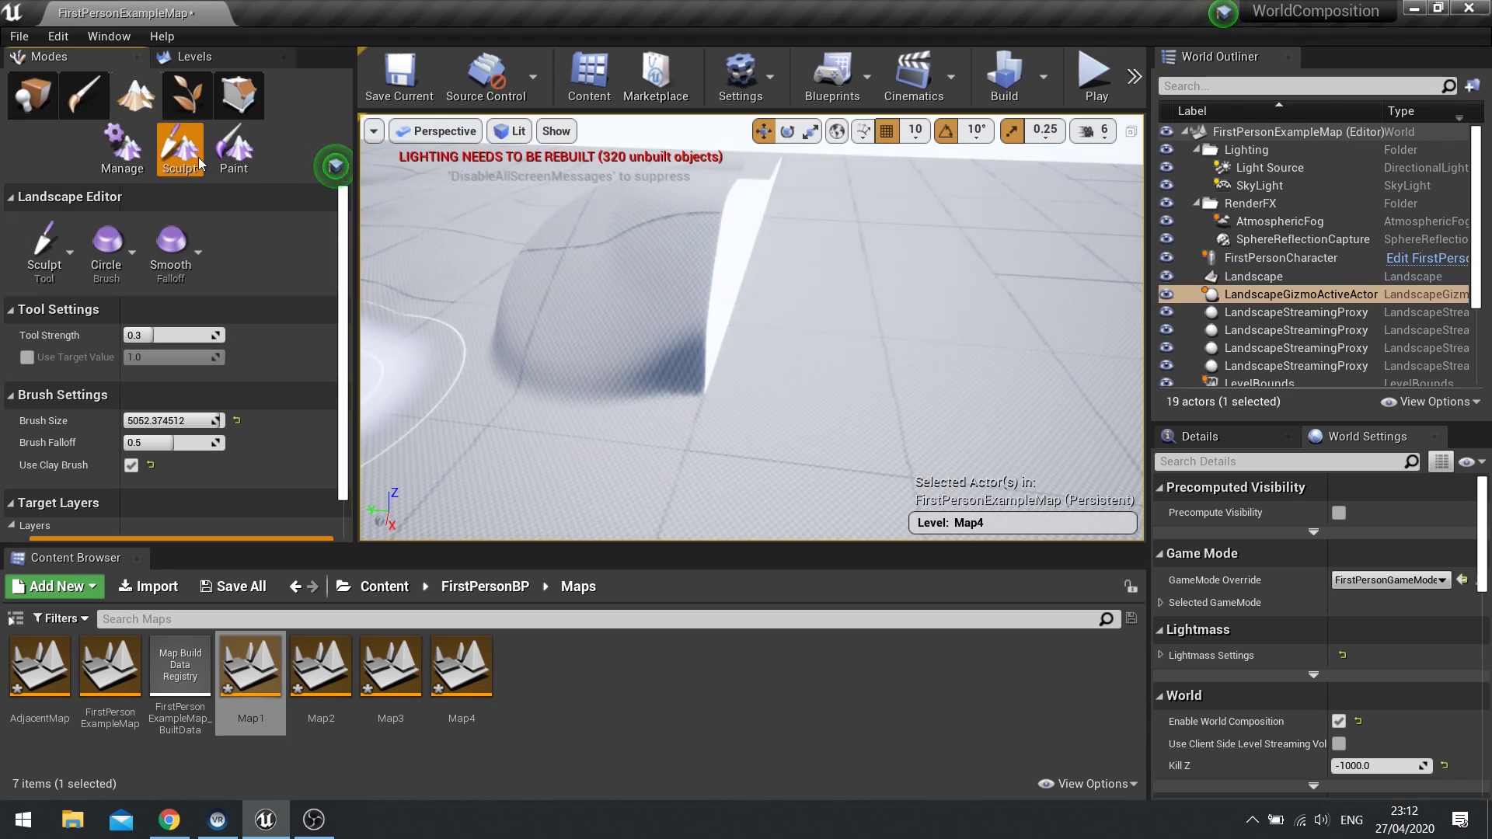
right_drag(653, 396, 651, 431)
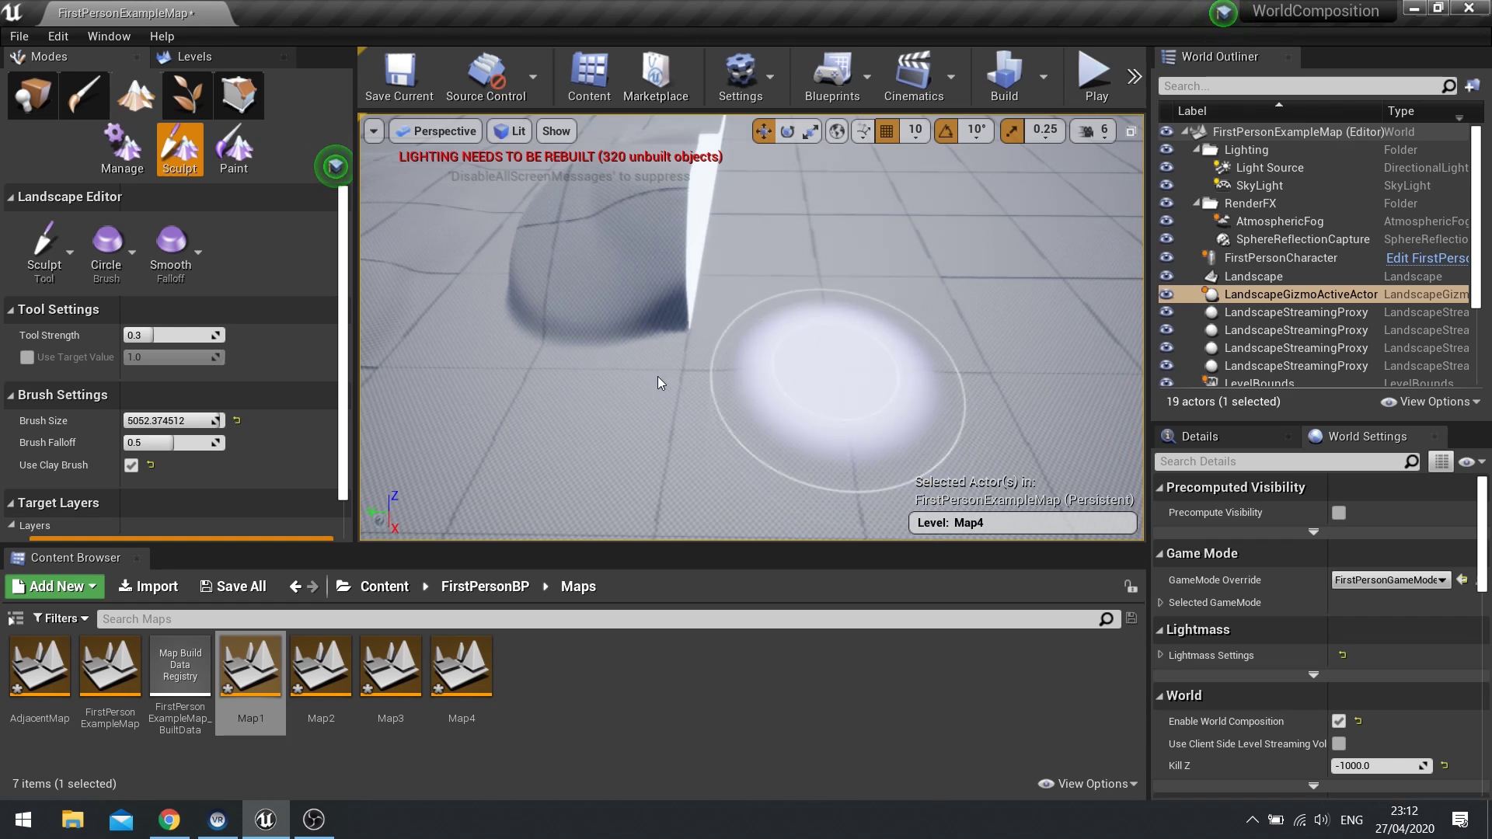
drag(659, 382, 712, 325)
mouse_move(783, 326)
right_down()
mouse_move(552, 264)
mouse_move(521, 271)
mouse_move(497, 307)
right_up()
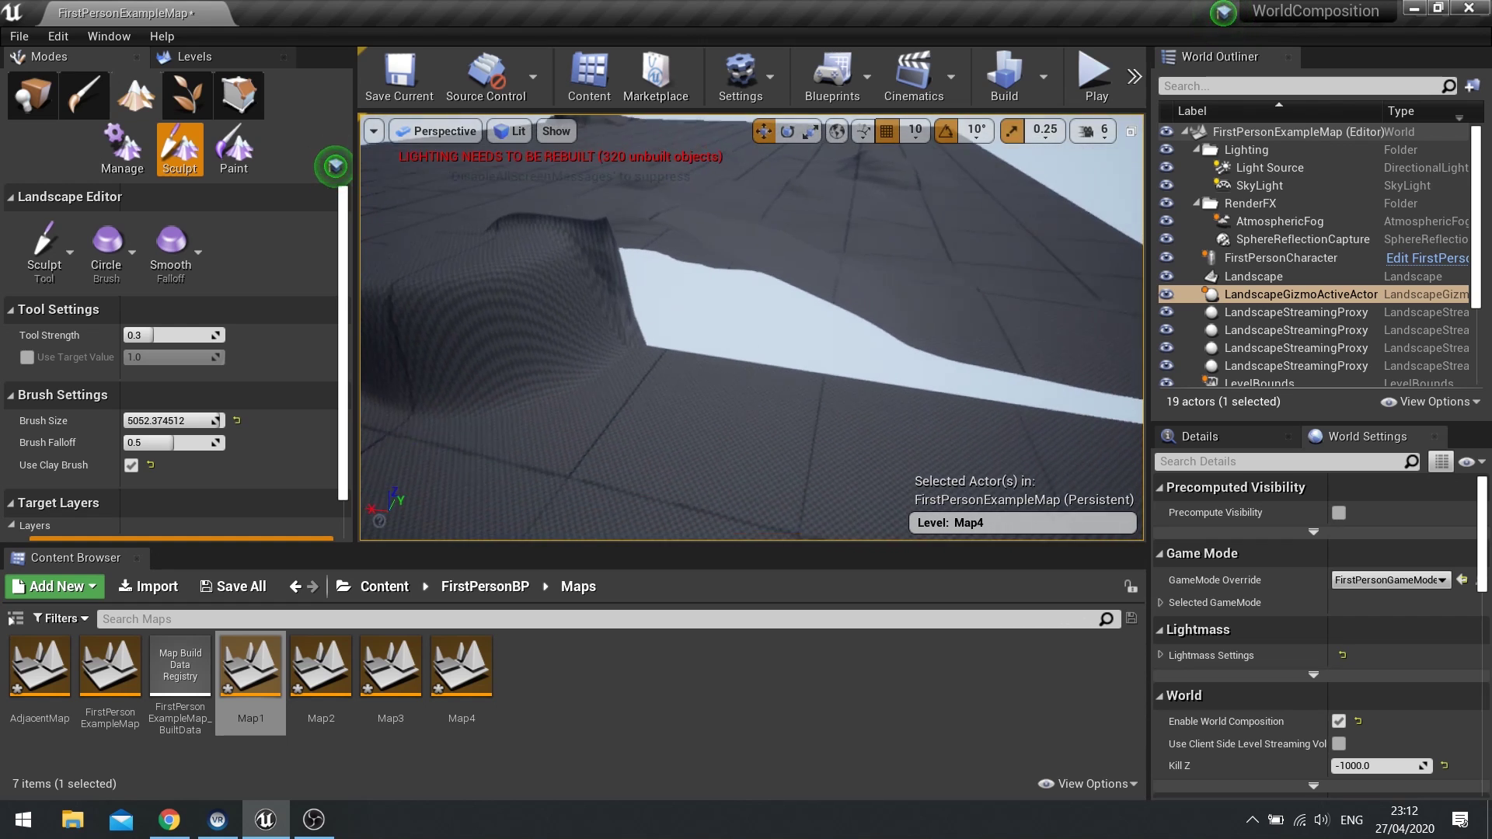
mouse_move(467, 303)
mouse_down()
mouse_move(696, 297)
mouse_move(909, 330)
mouse_move(606, 290)
mouse_move(763, 317)
mouse_move(434, 227)
mouse_move(819, 293)
mouse_up()
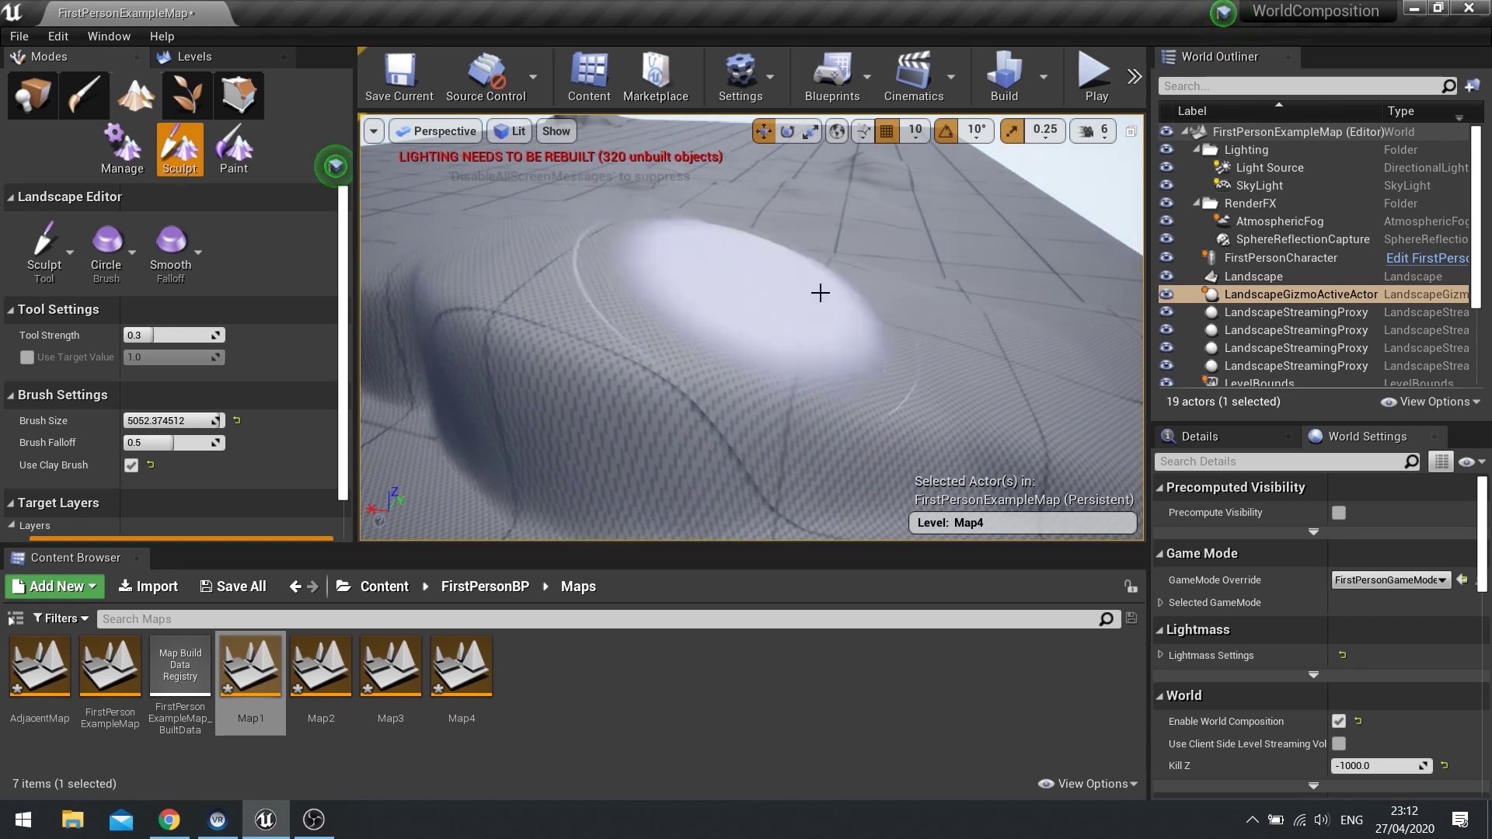
right_drag(818, 293, 924, 334)
mouse_move(819, 293)
mouse_down()
mouse_move(710, 249)
mouse_move(801, 258)
mouse_up()
right_drag(808, 256, 653, 264)
drag(808, 257, 653, 316)
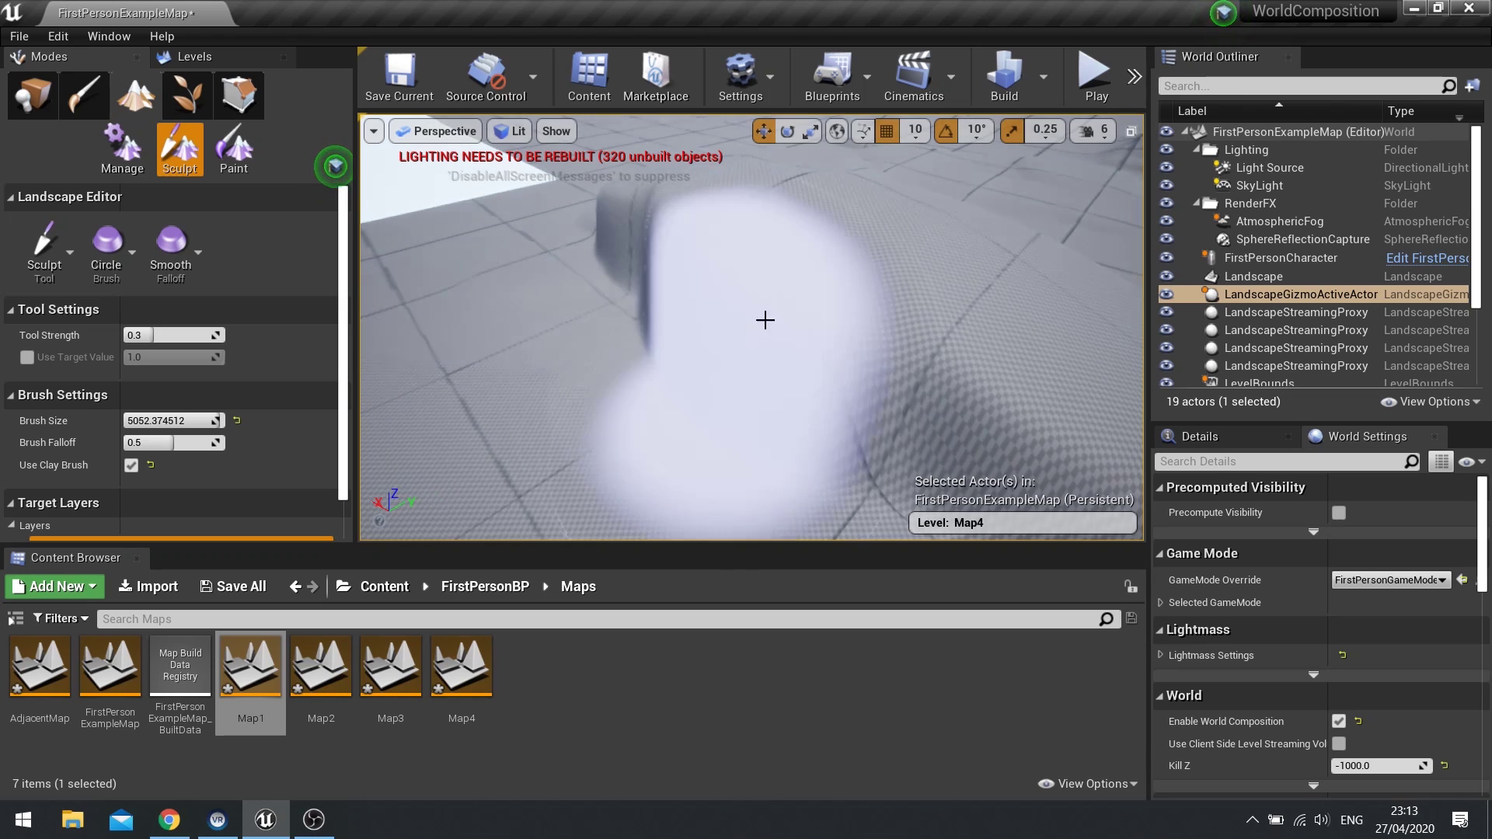
Undo the recent Sculpt strokes along the shared edge of Map1 and AdjacentMap.
key(ctrl+z)
key(ctrl+z)
key(ctrl+z)
key(ctrl+z)
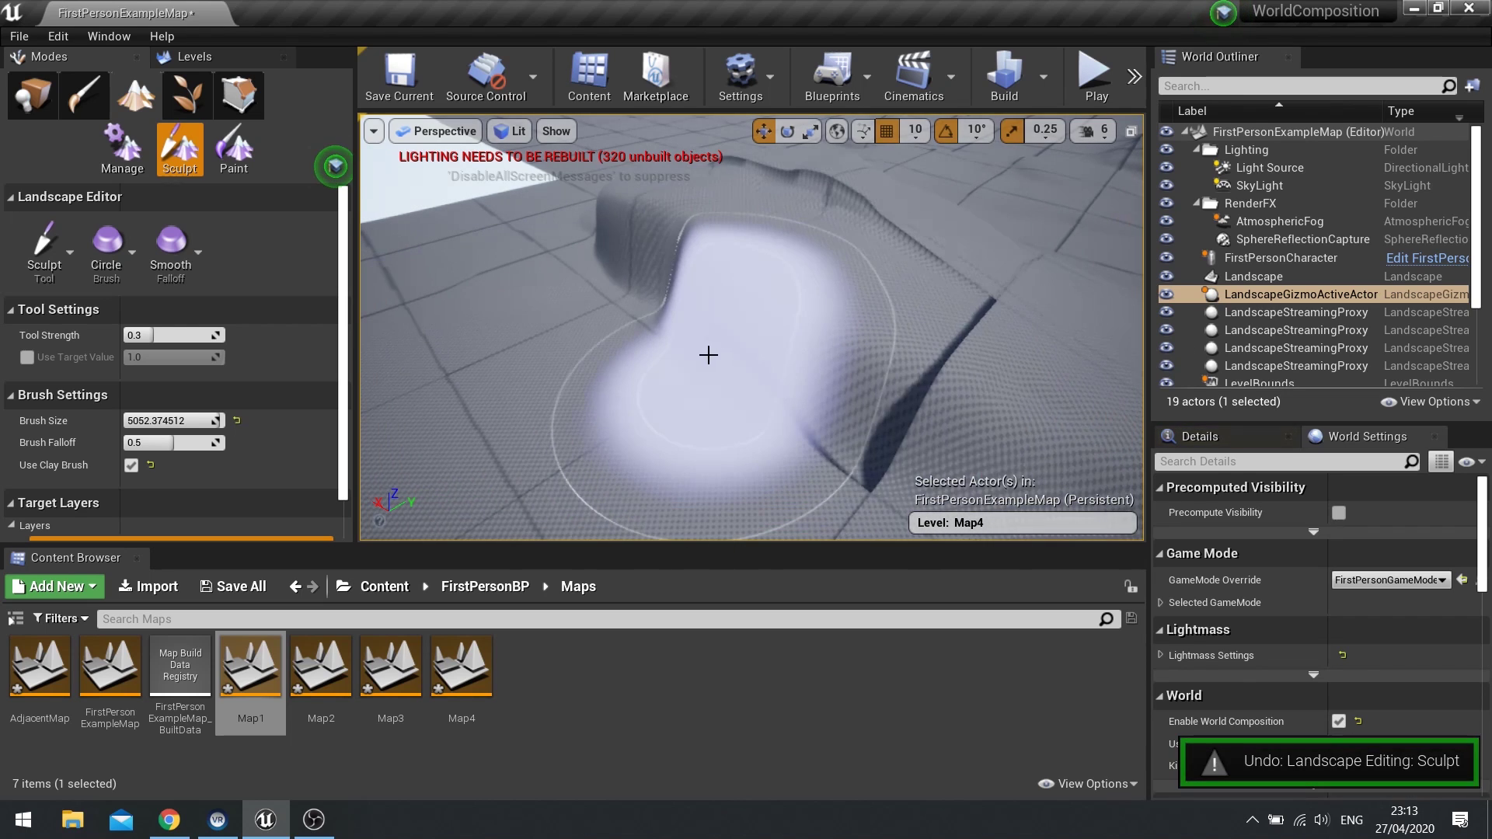
key(ctrl+z)
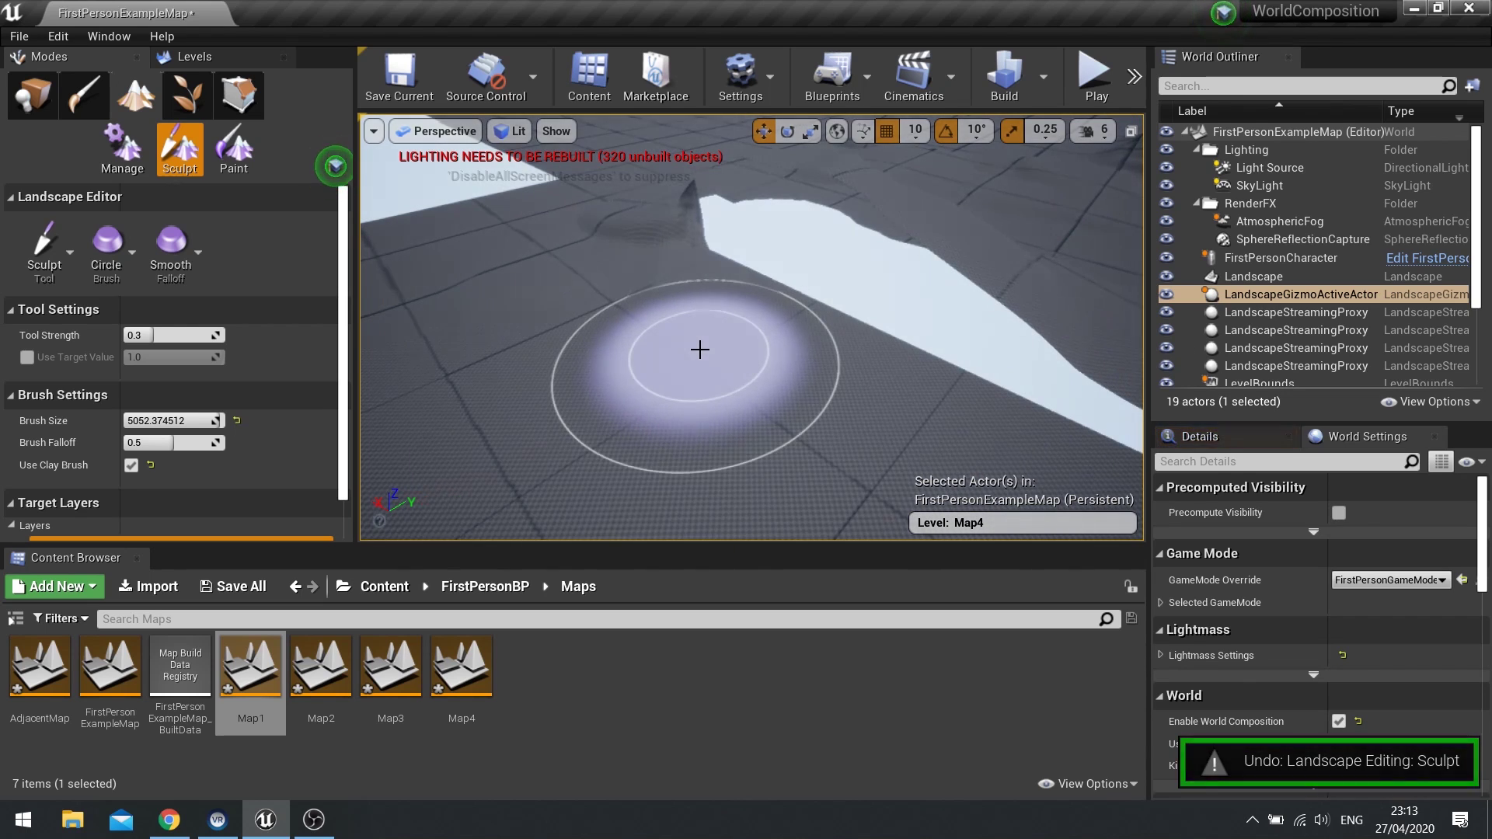
Blend the terrain across the shared edge of Map1 and AdjacentMap with Flatten tool strokes, closing the gap.
click(41, 256)
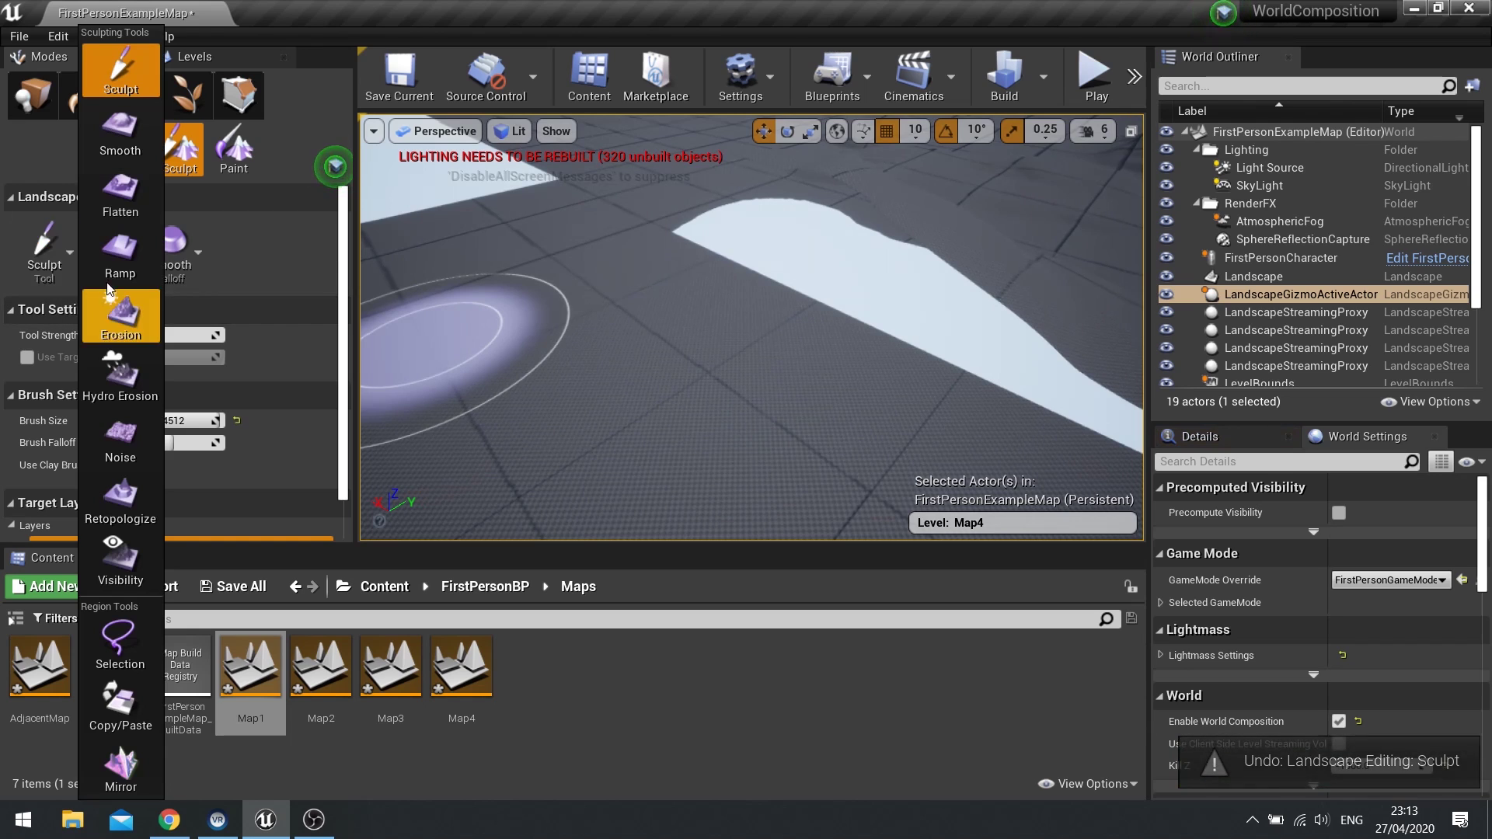
click(120, 199)
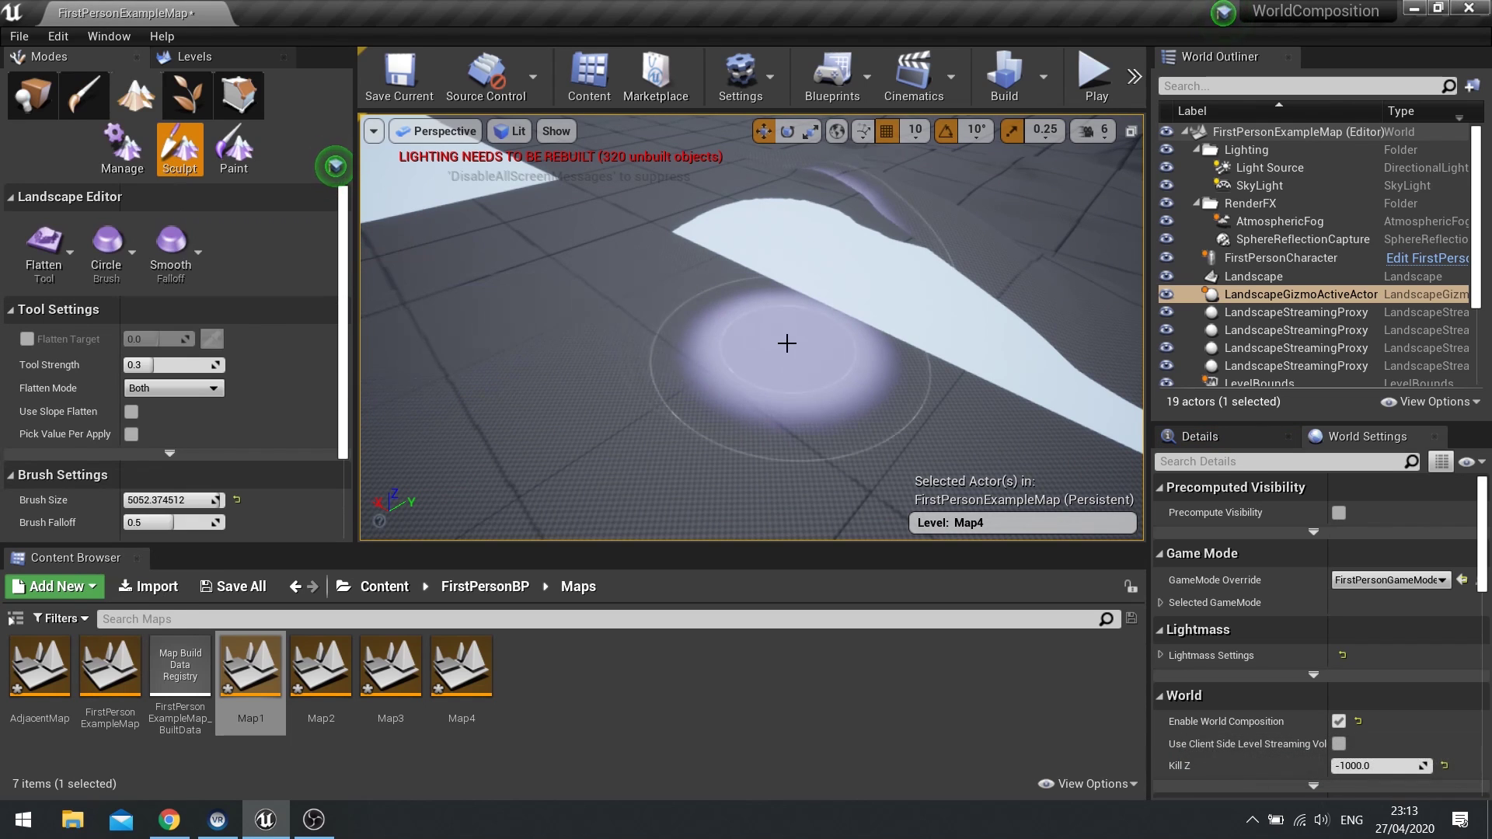
mouse_move(810, 335)
mouse_down()
mouse_move(920, 403)
mouse_move(693, 333)
mouse_move(699, 267)
mouse_move(741, 303)
mouse_up()
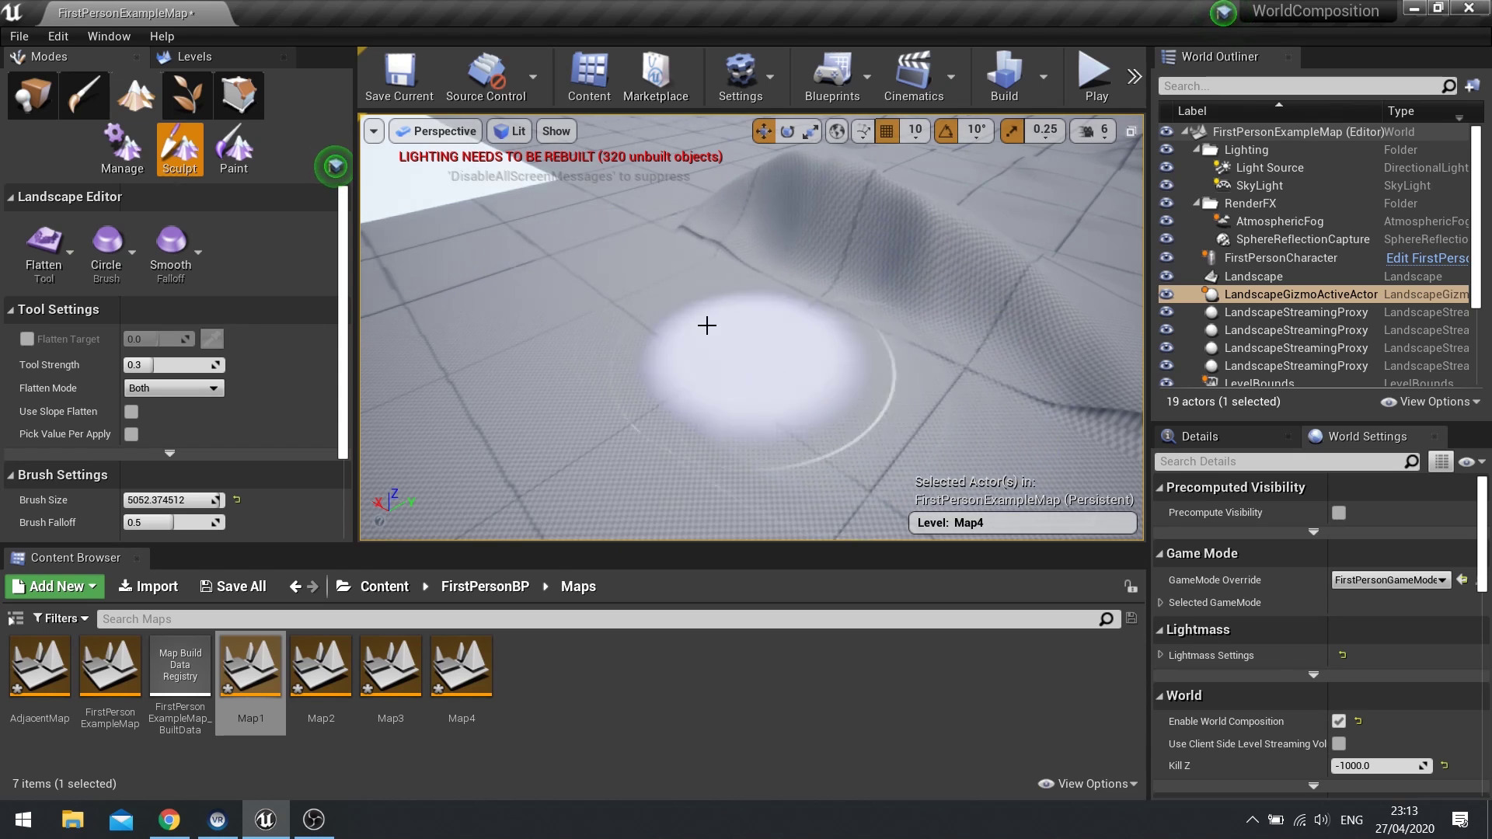
right_drag(707, 325, 683, 313)
mouse_move(683, 313)
mouse_down()
mouse_move(862, 363)
mouse_move(1042, 352)
mouse_move(739, 355)
mouse_up()
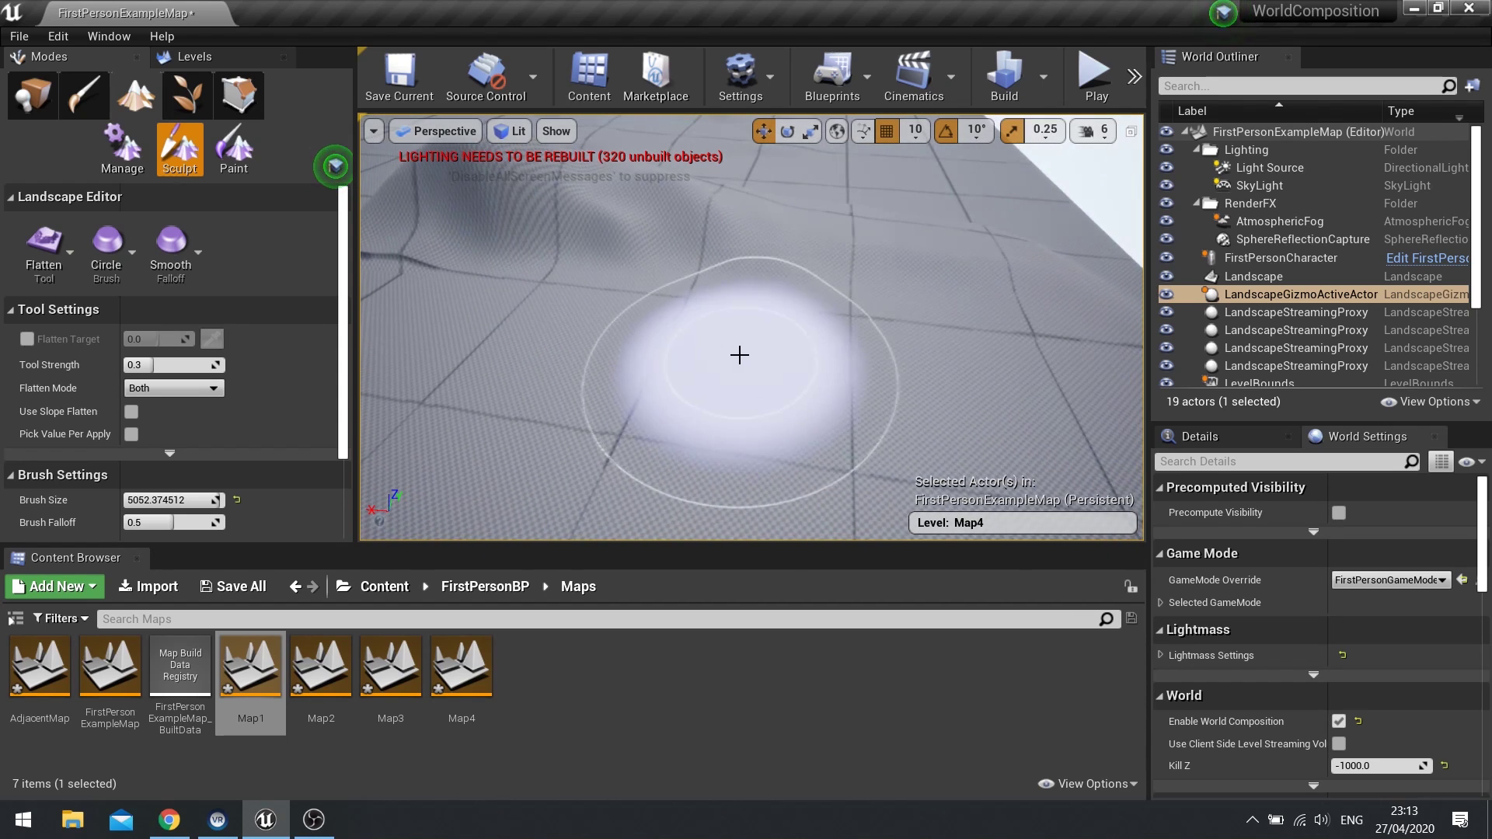
mouse_move(739, 355)
right_down()
mouse_move(699, 356)
mouse_move(678, 396)
mouse_move(649, 381)
mouse_move(778, 421)
right_up()
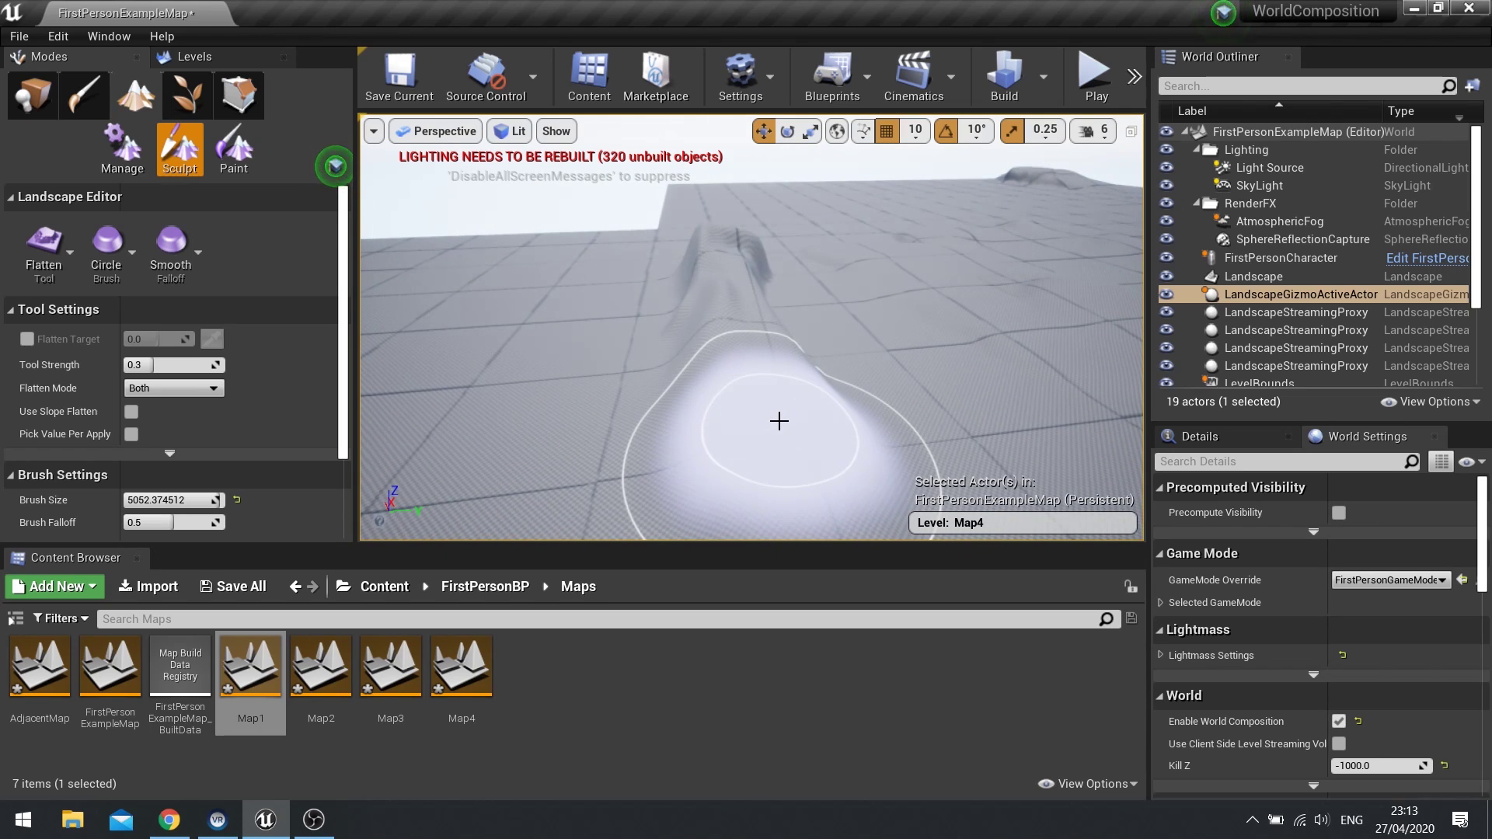
mouse_move(986, 453)
right_down()
mouse_move(1049, 428)
mouse_move(964, 404)
mouse_move(994, 439)
mouse_move(1057, 443)
right_up()
right_drag(760, 447, 754, 435)
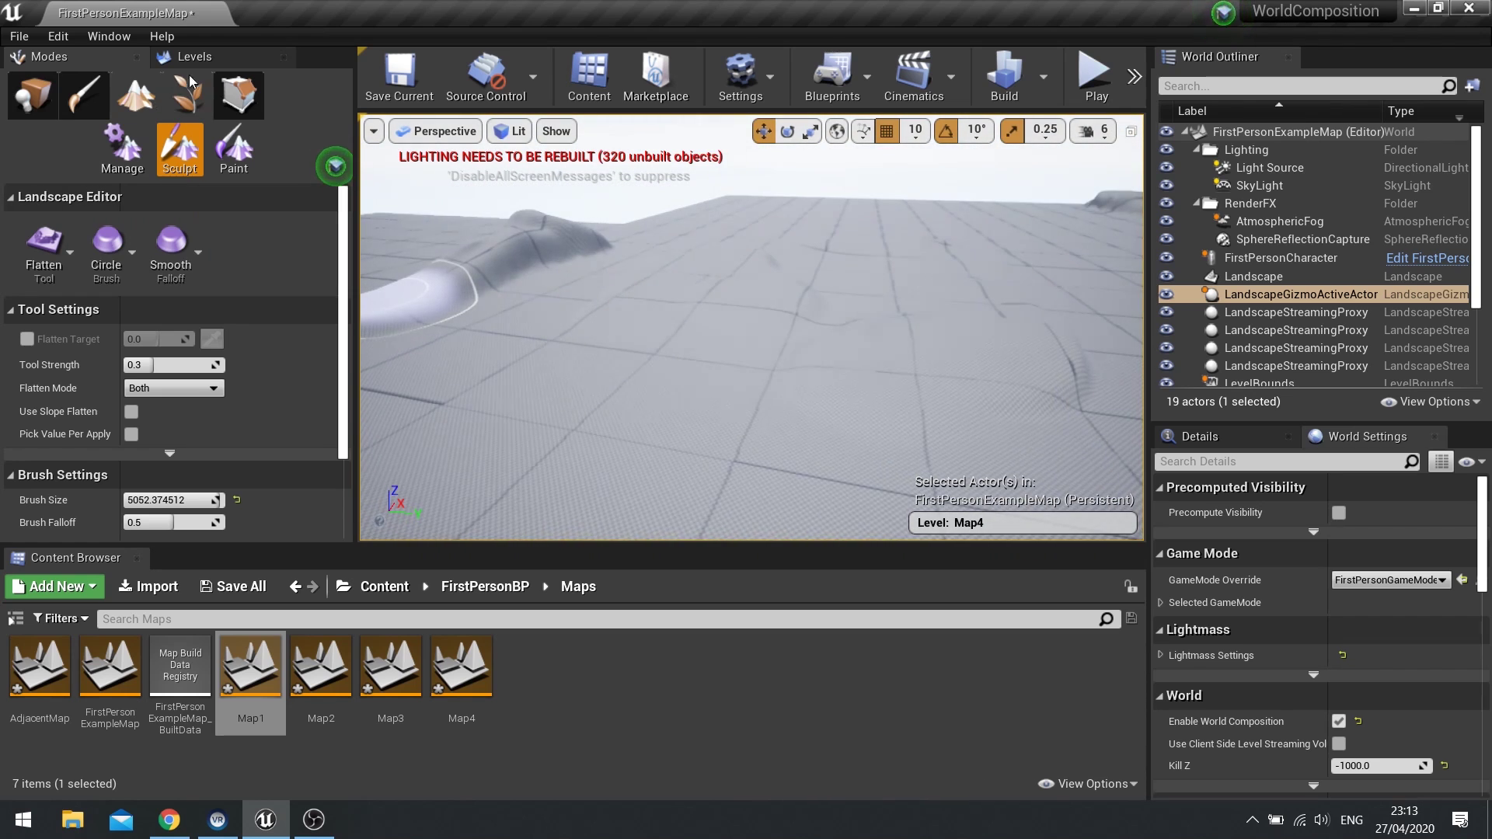
Open World Composition, select the Map4 tile, and create a layer named MyLayer with a streaming distance of 10000.
click(204, 57)
click(129, 87)
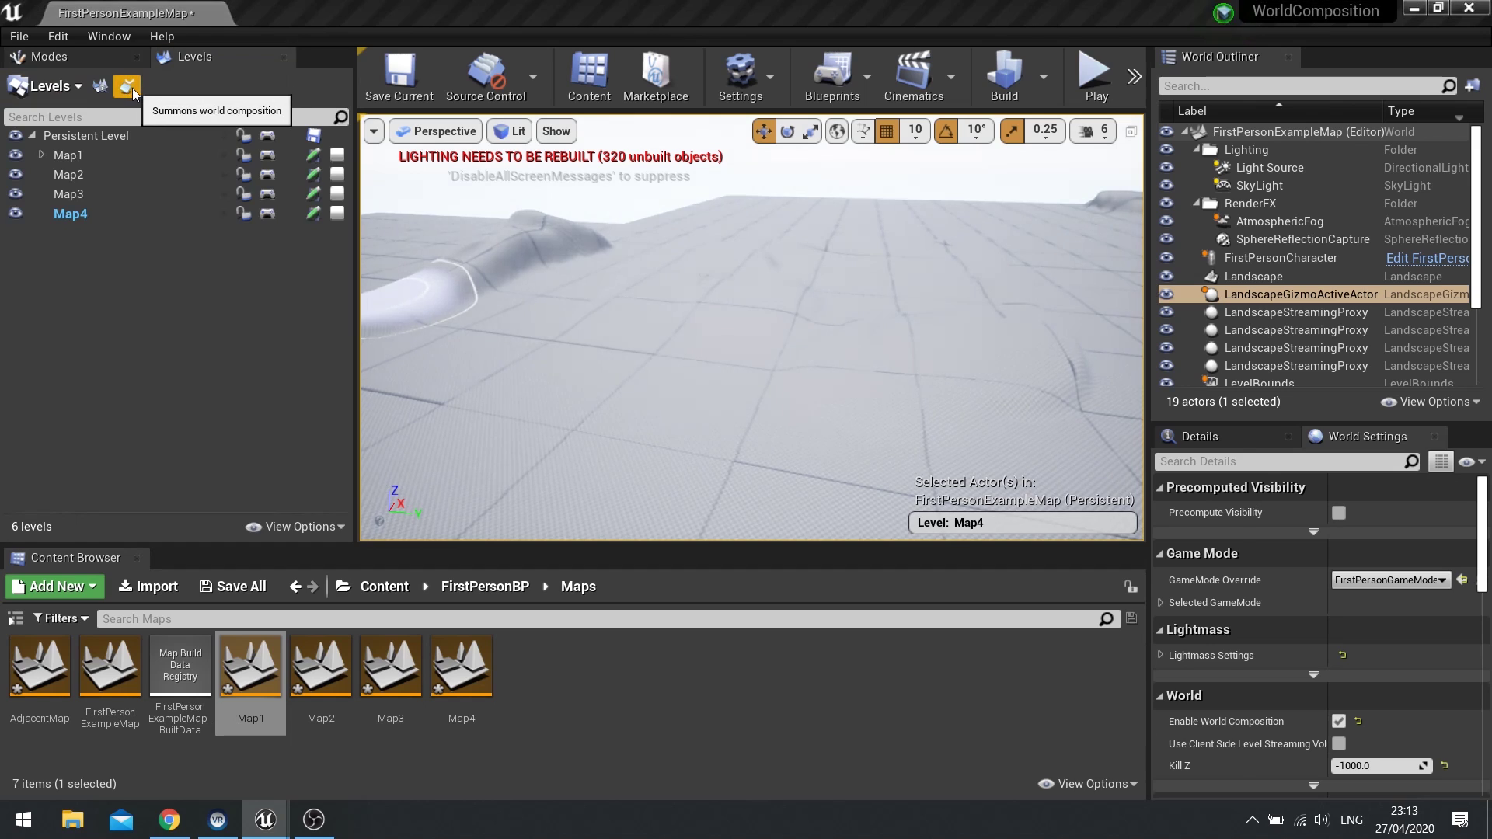
scroll(805, 407, up, 3)
scroll(727, 399, down, 5)
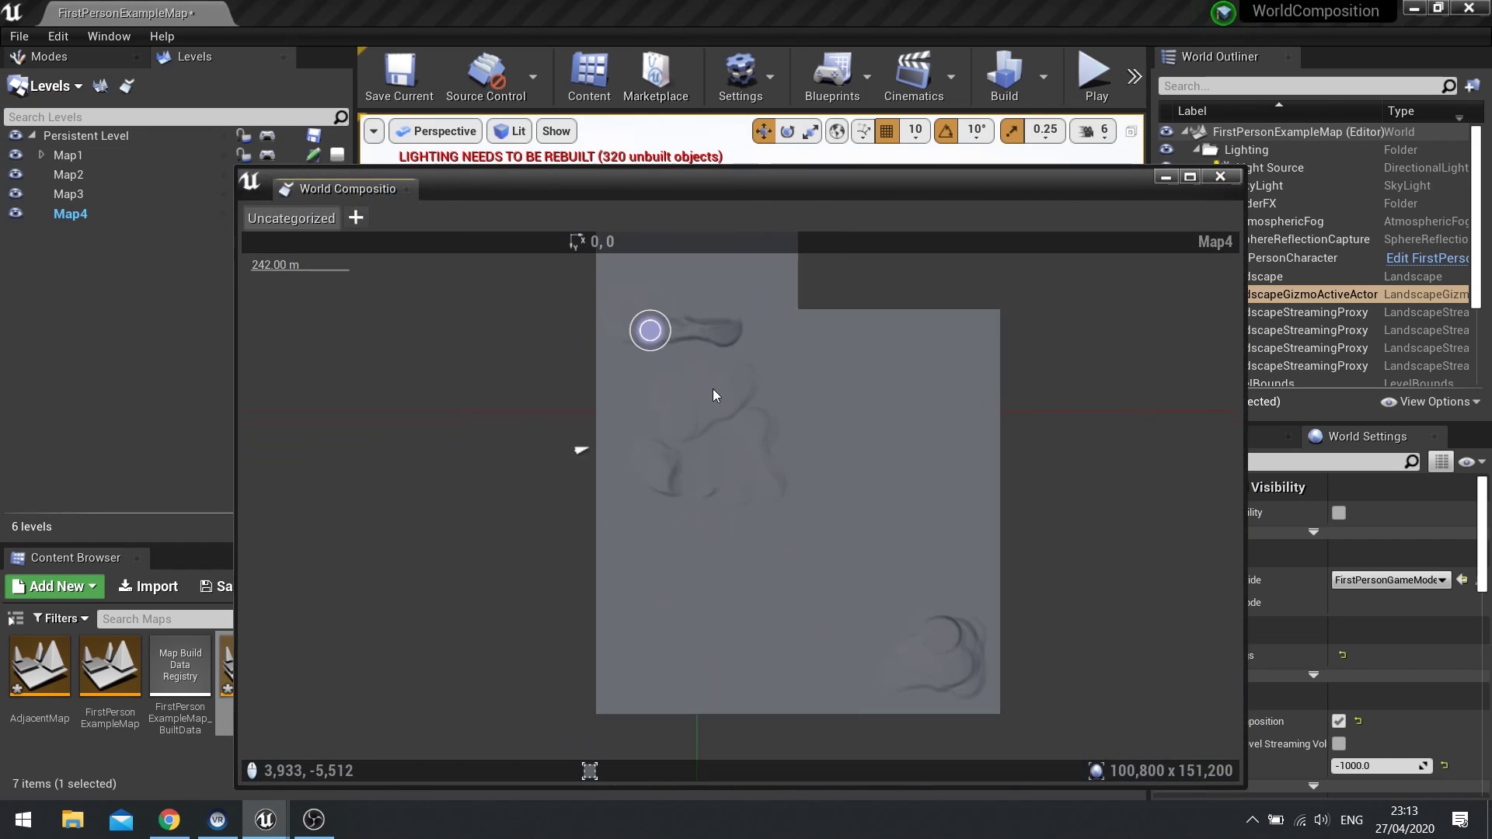
click(932, 622)
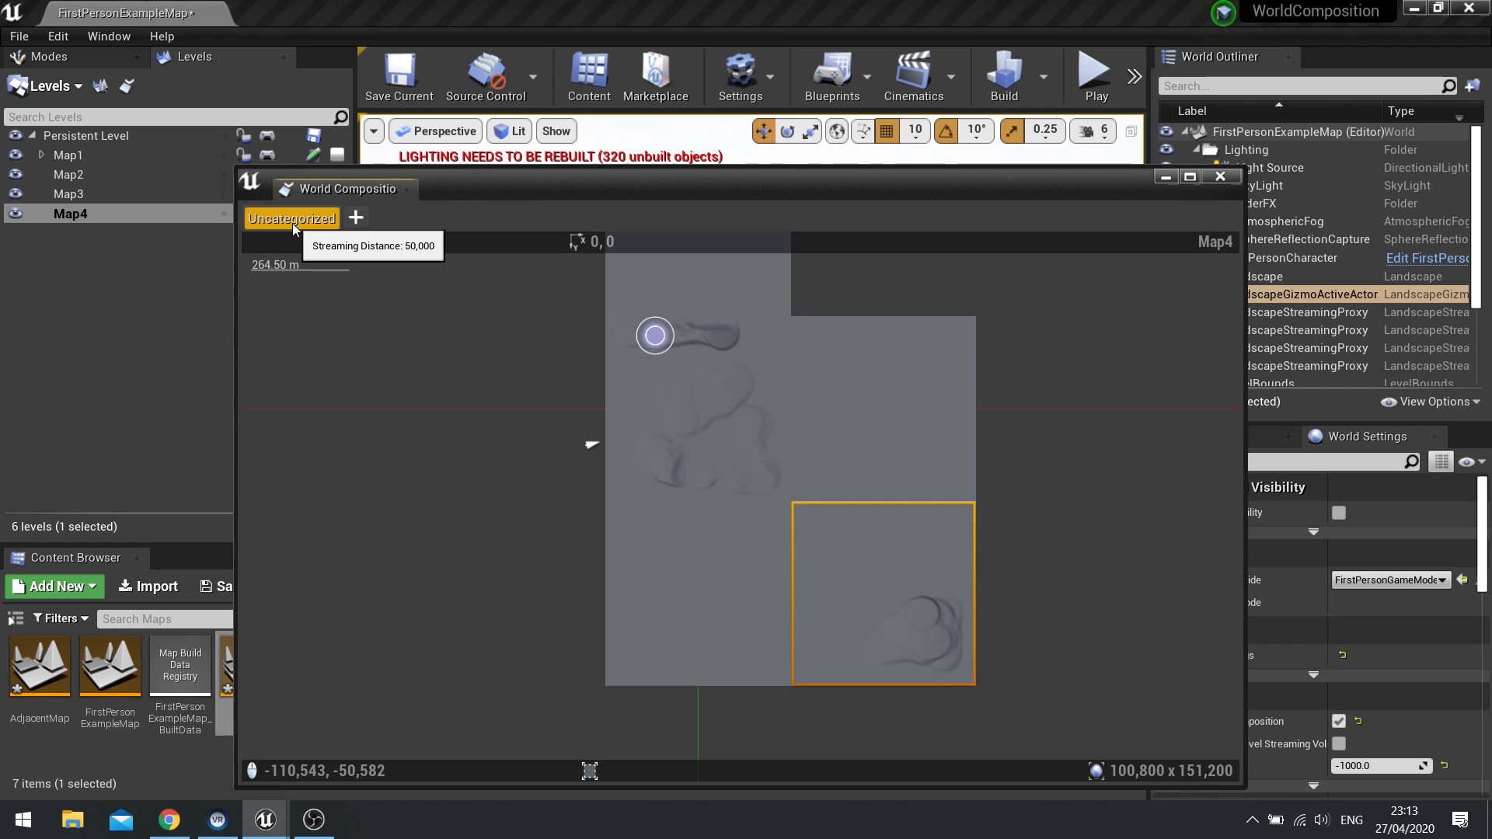
click(354, 219)
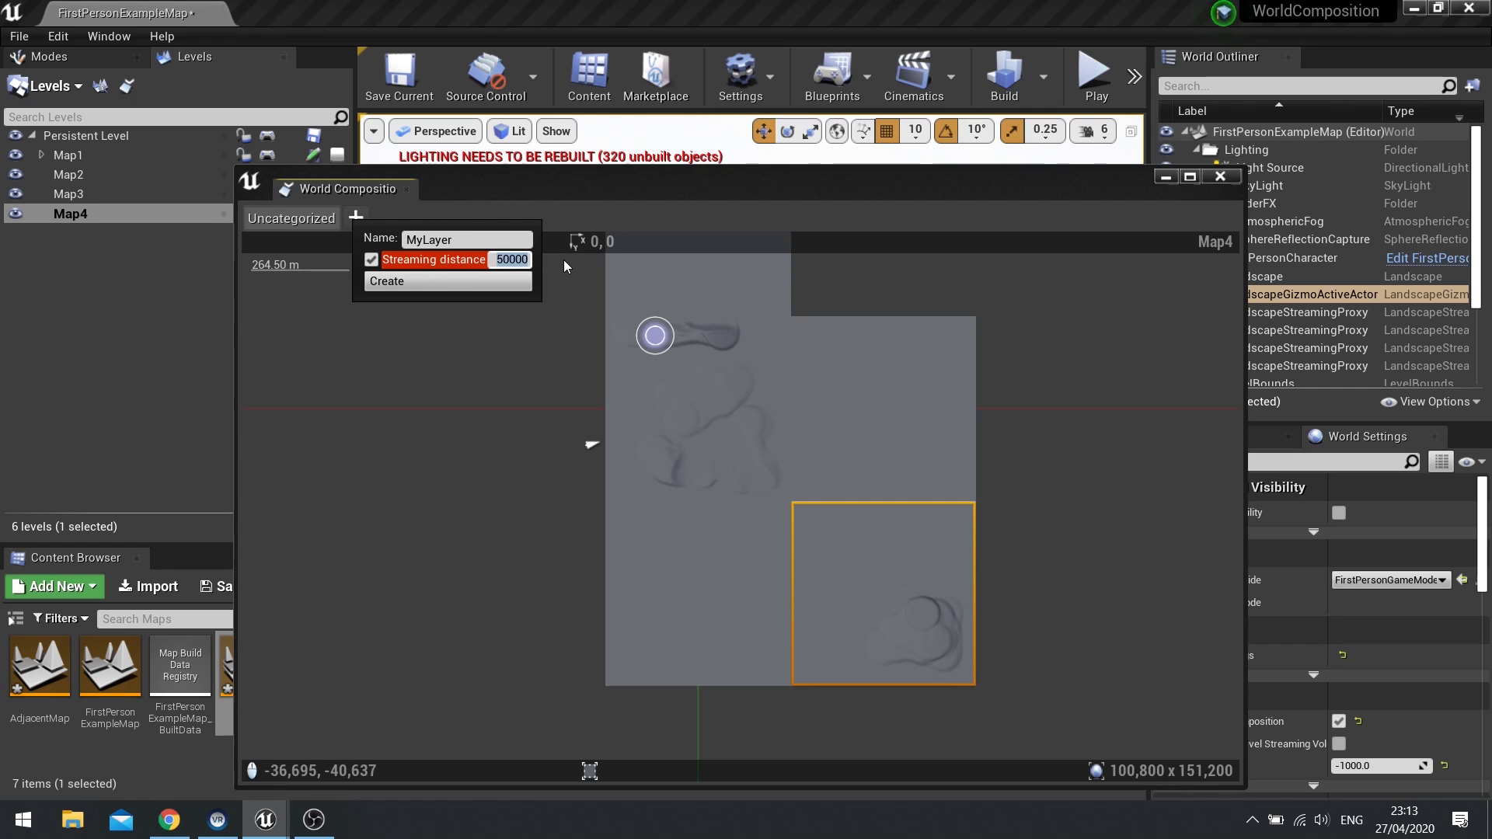
text(1000.0)
click(496, 288)
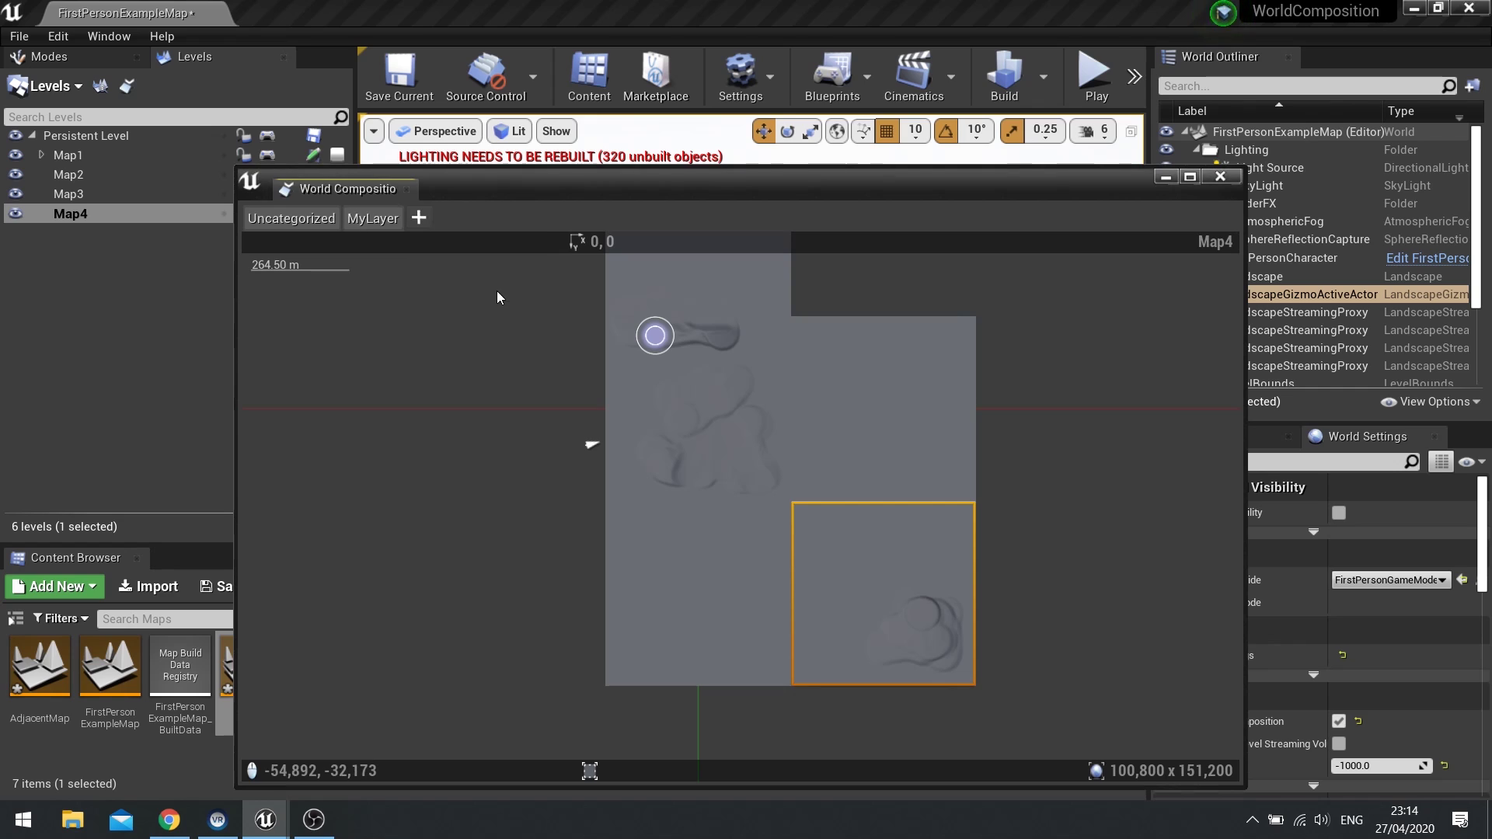
Assign the Map4 level to the MyLayer streaming layer.
right_click(887, 572)
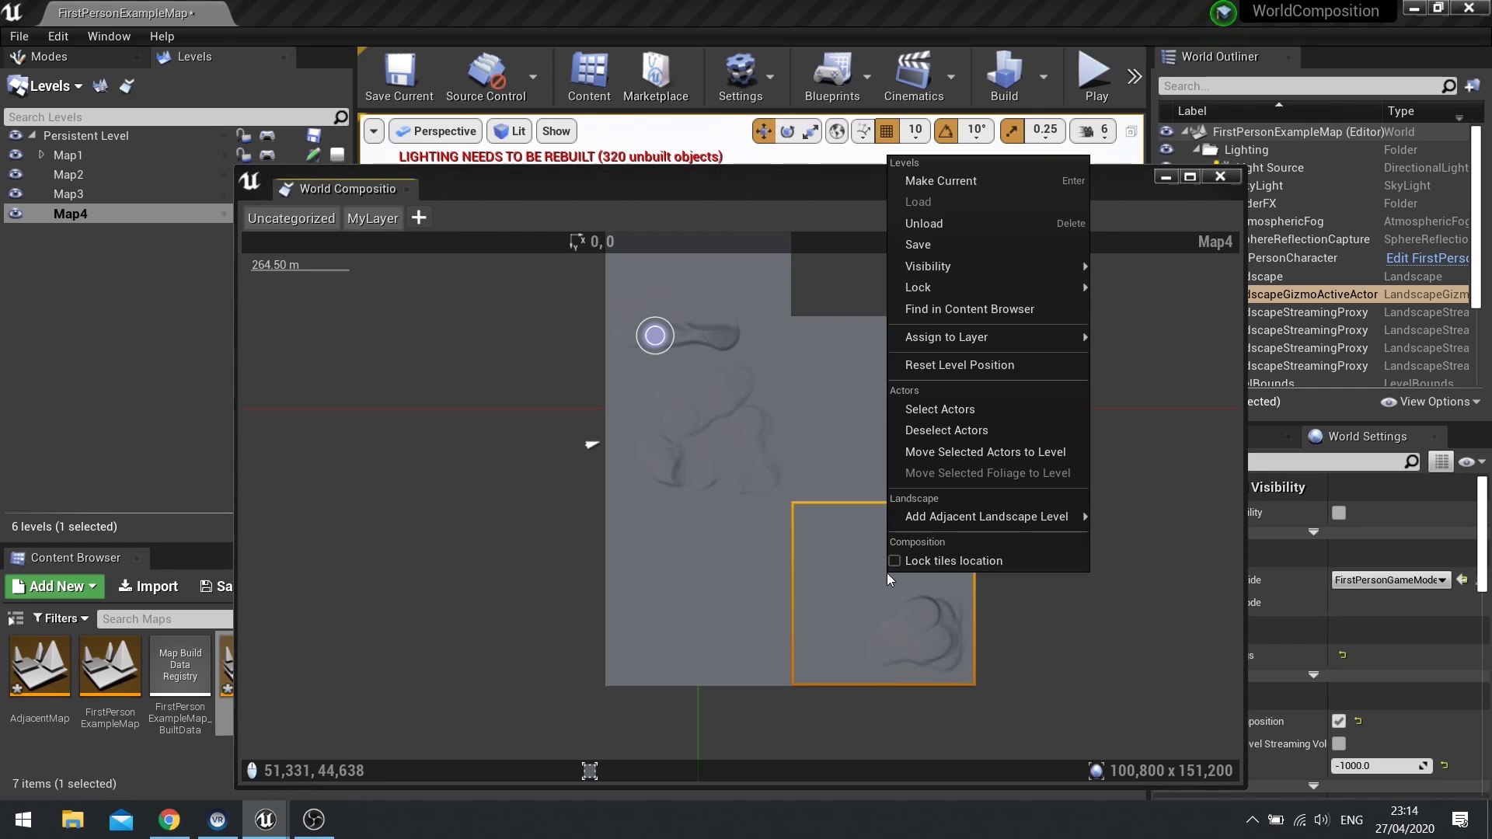
mouse_move(949, 340)
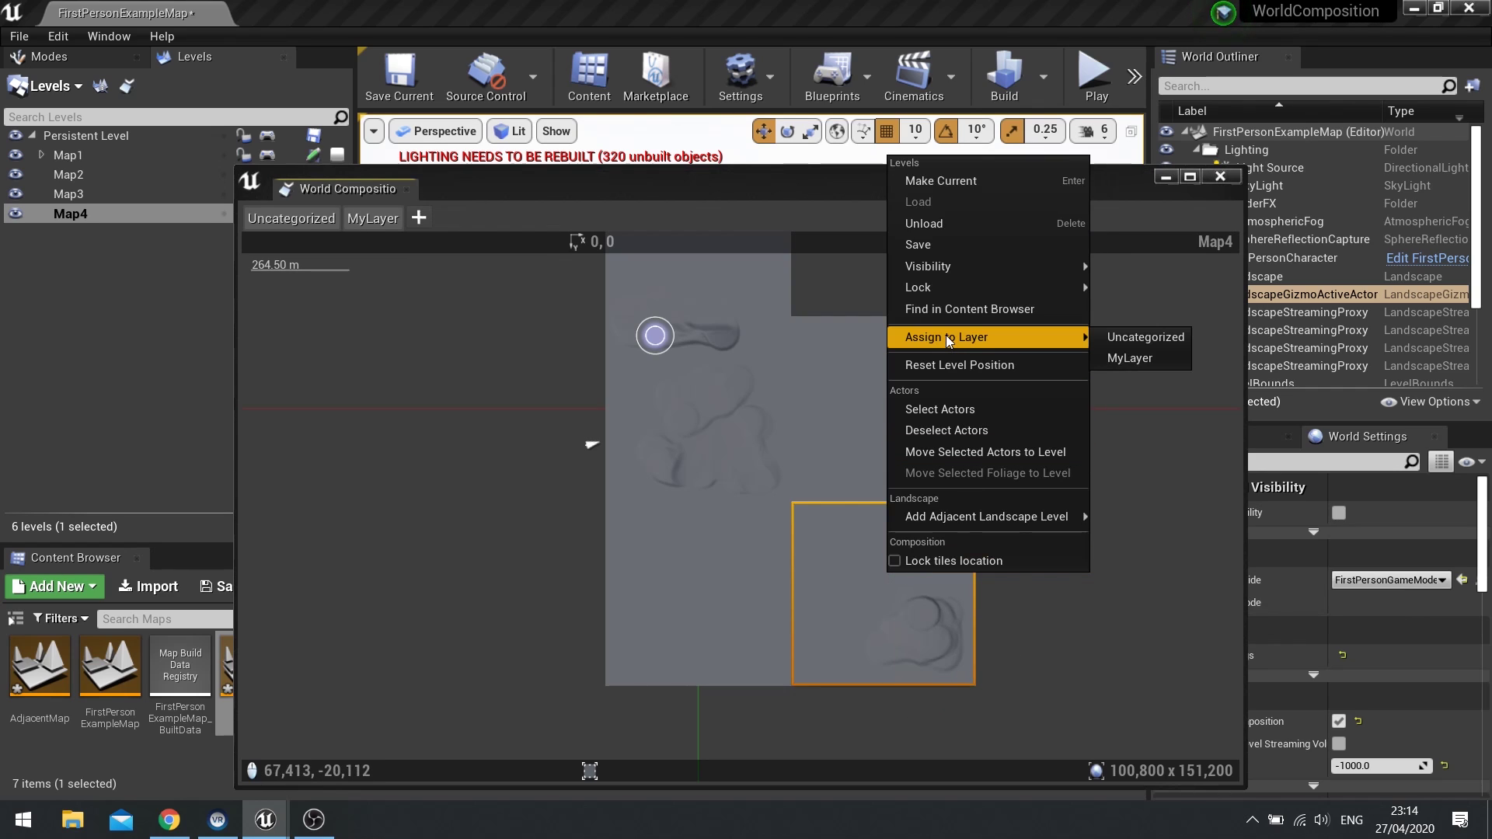
click(1144, 360)
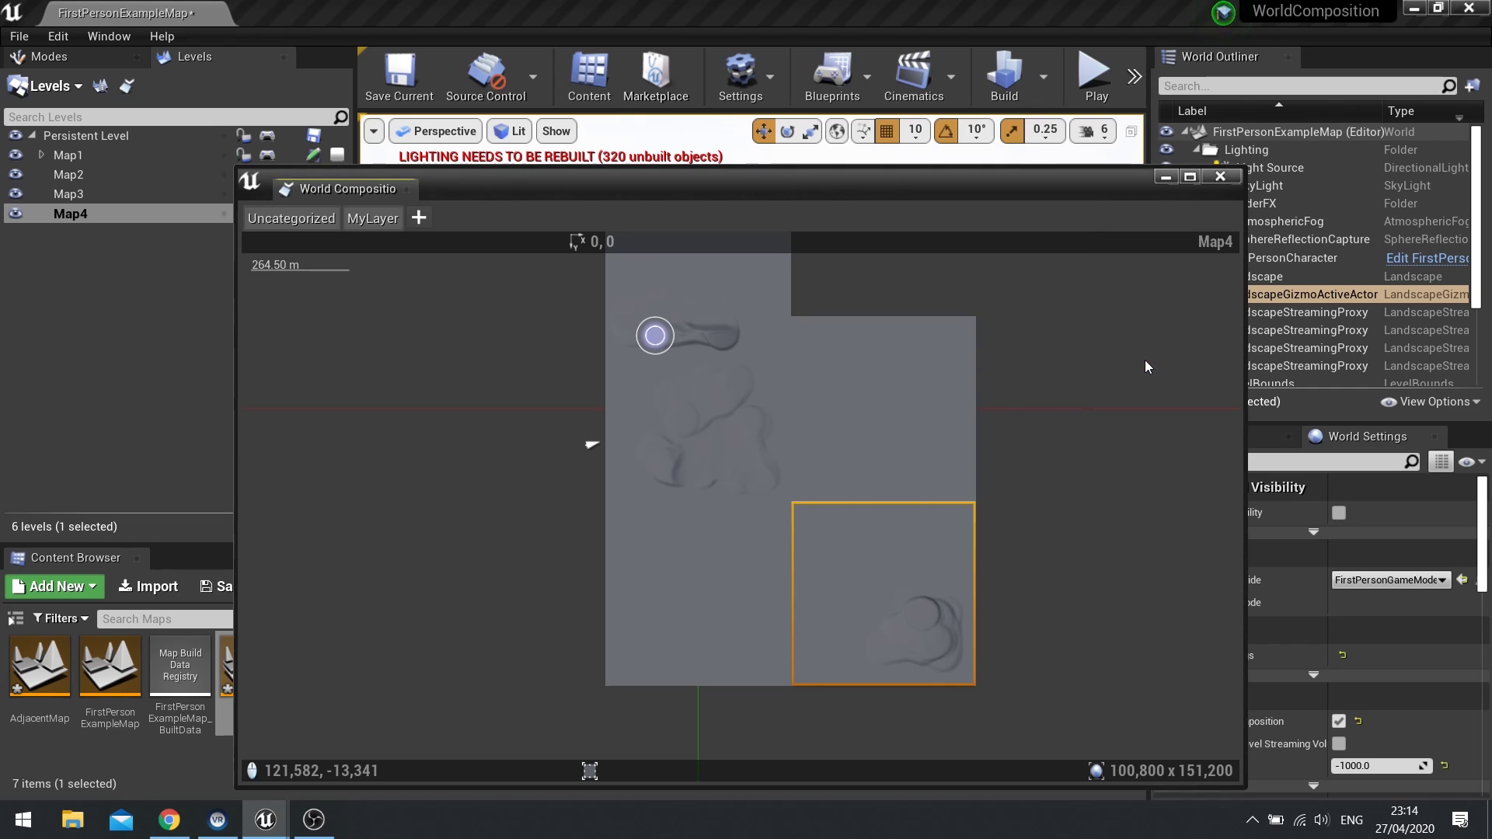
click(57, 179)
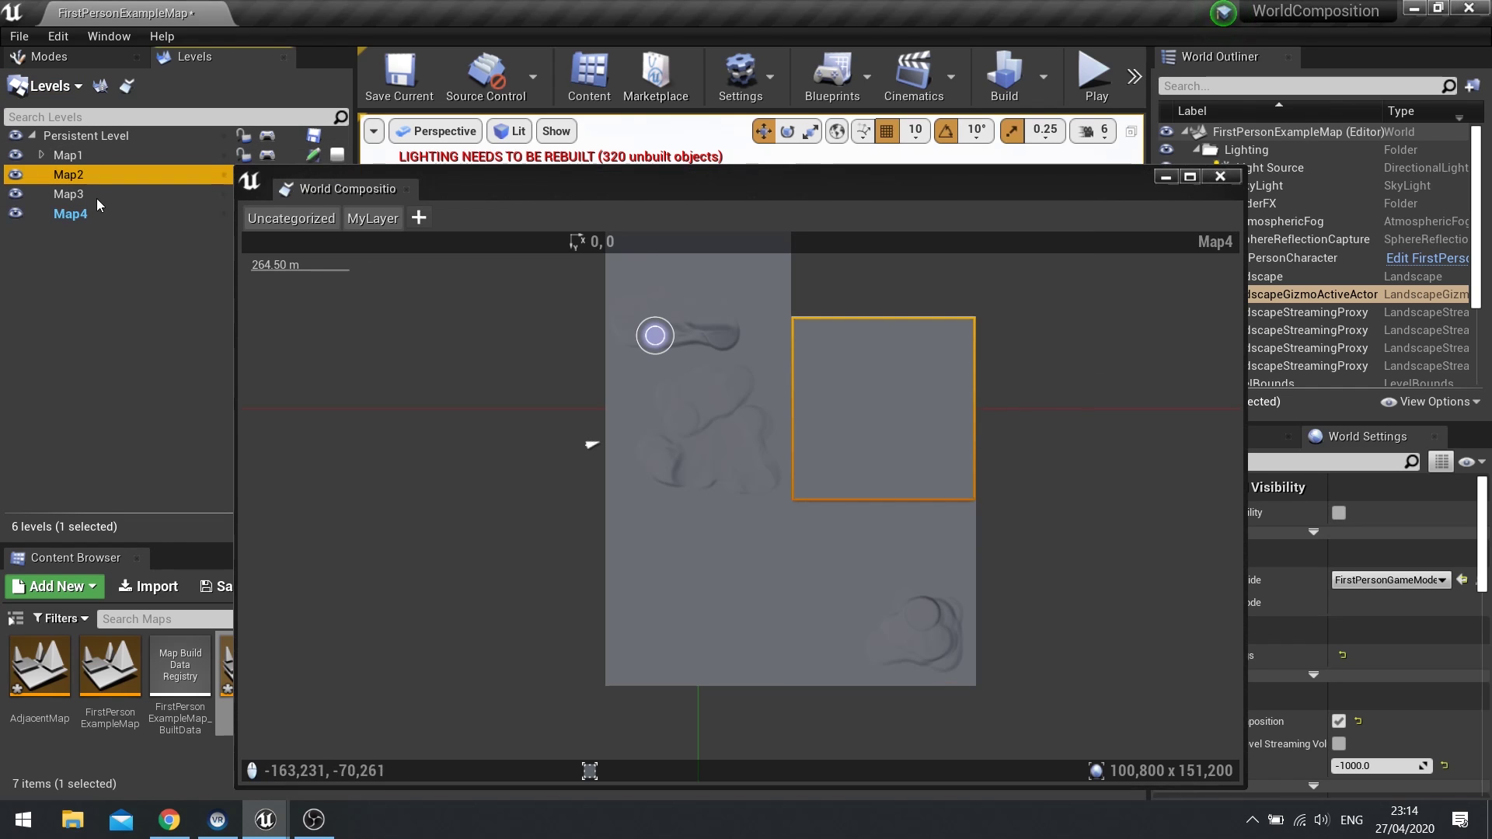
right_click(83, 170)
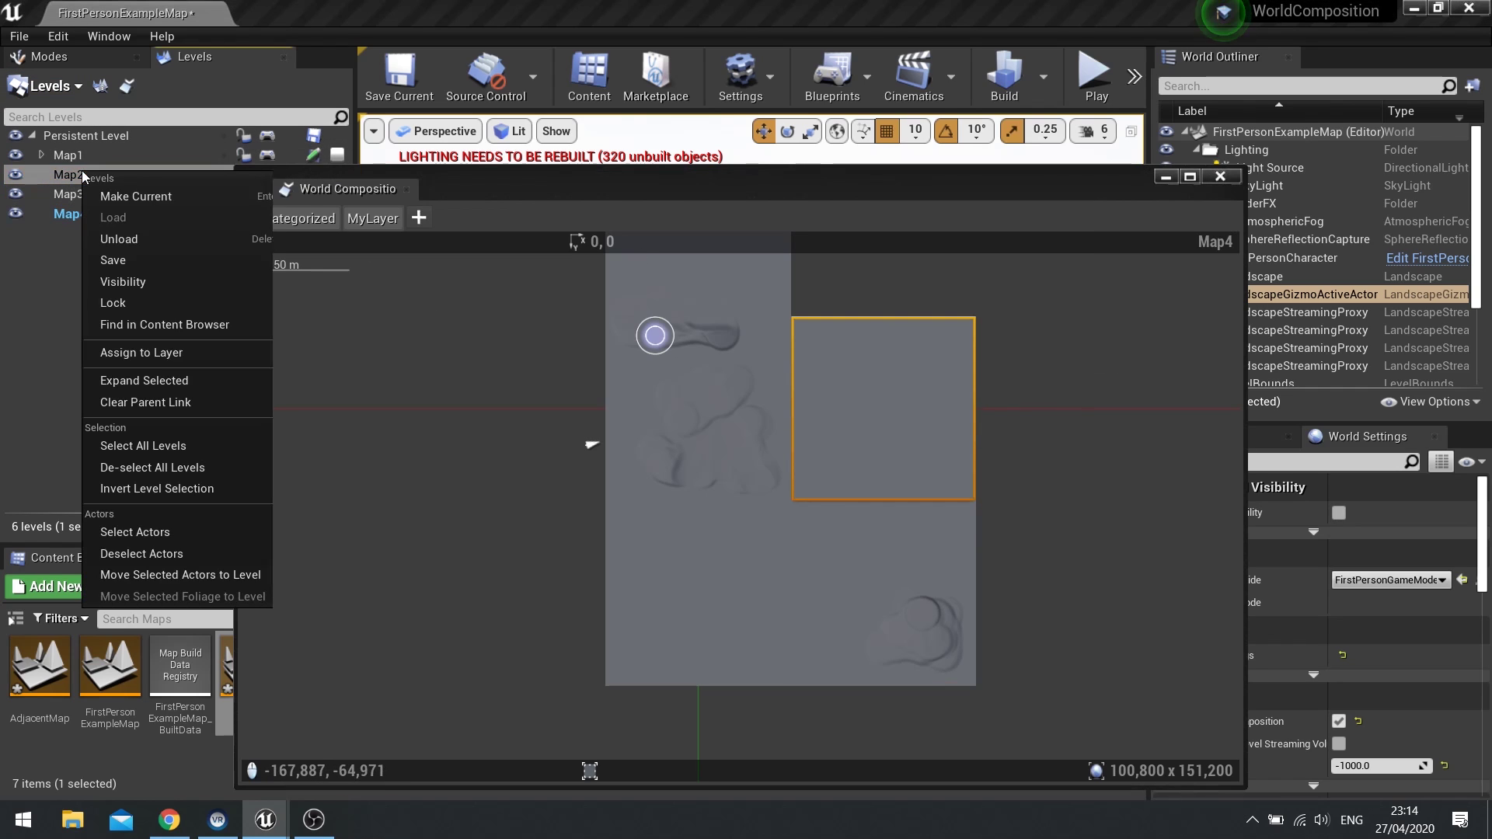
click(790, 195)
click(824, 536)
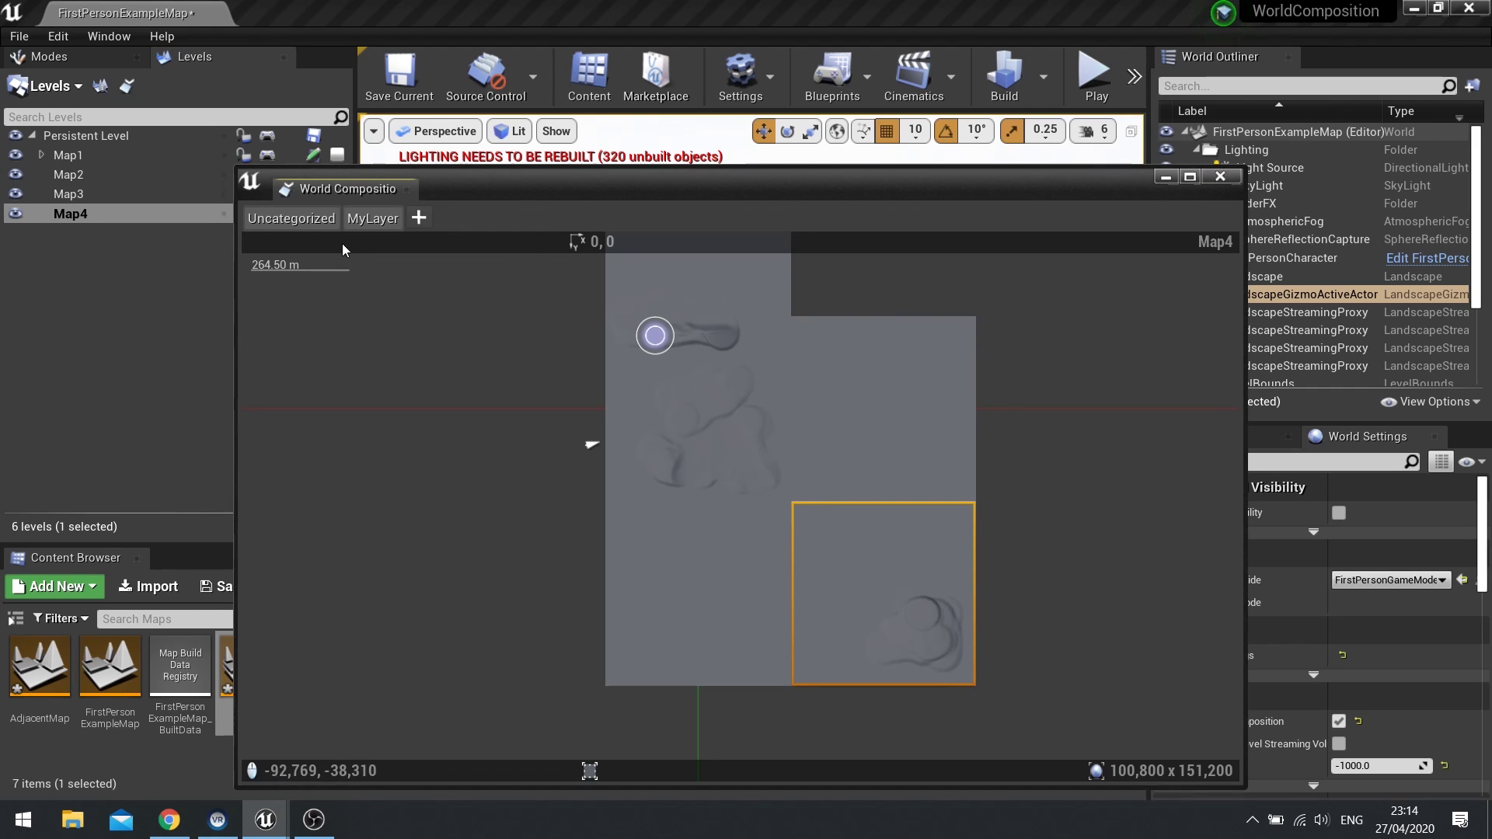
Filter the world composition to MyLayer, check the layer and streaming distances of Map4 and Uncategorized, and close the composition view.
click(368, 220)
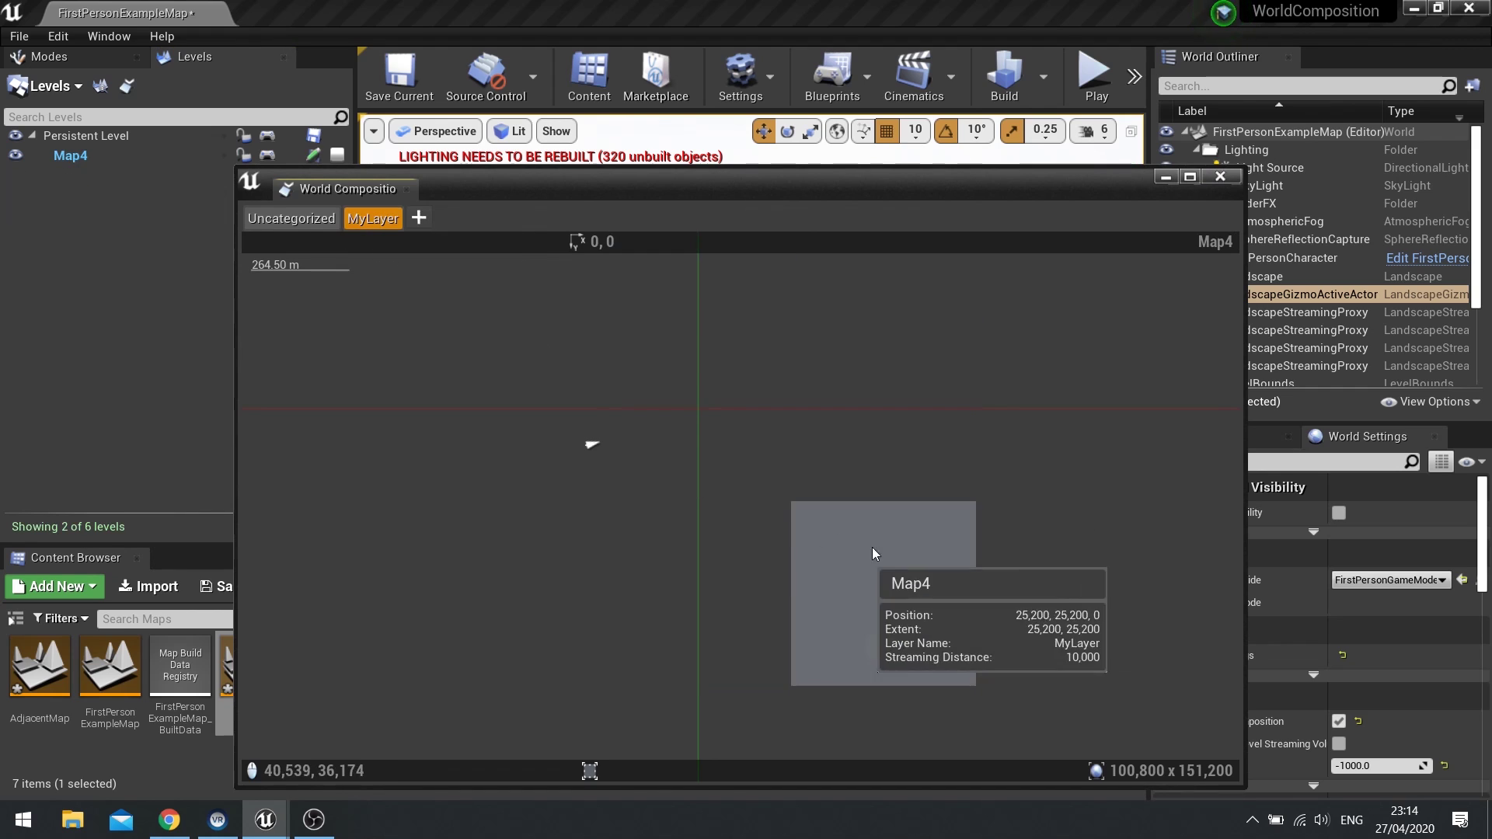
mouse_move(306, 226)
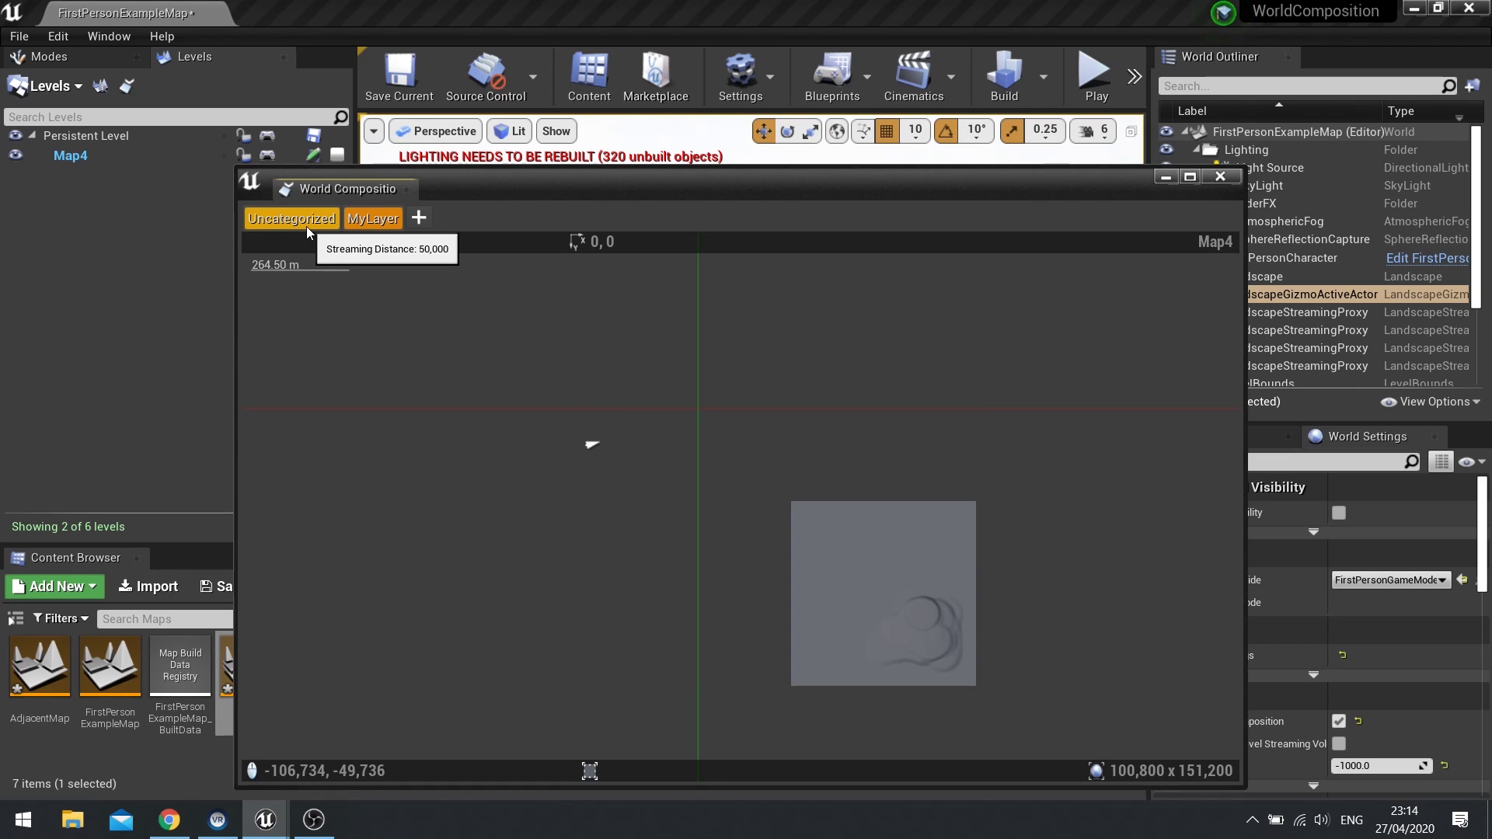
click(311, 225)
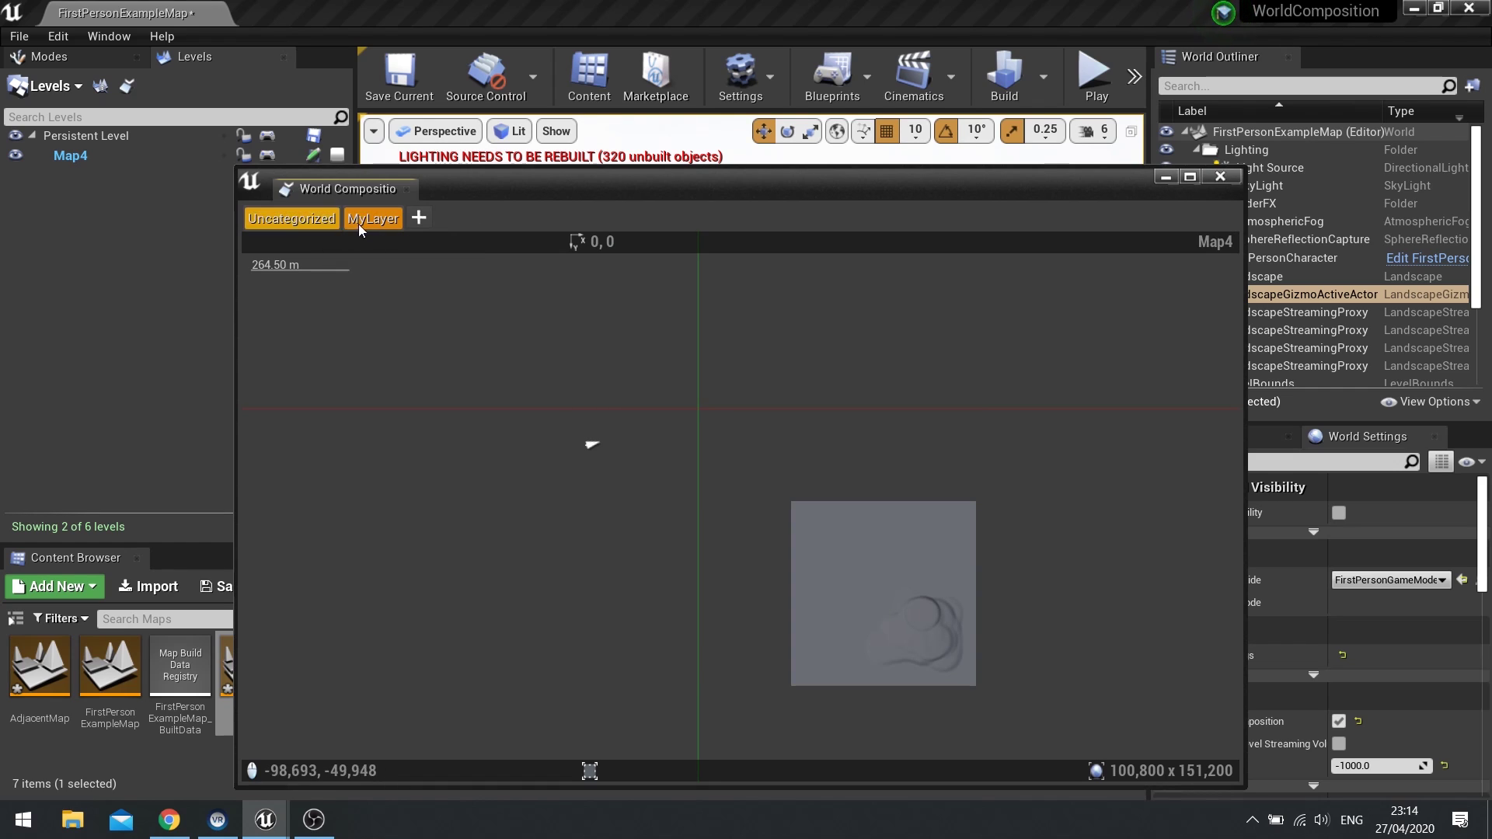
mouse_move(365, 223)
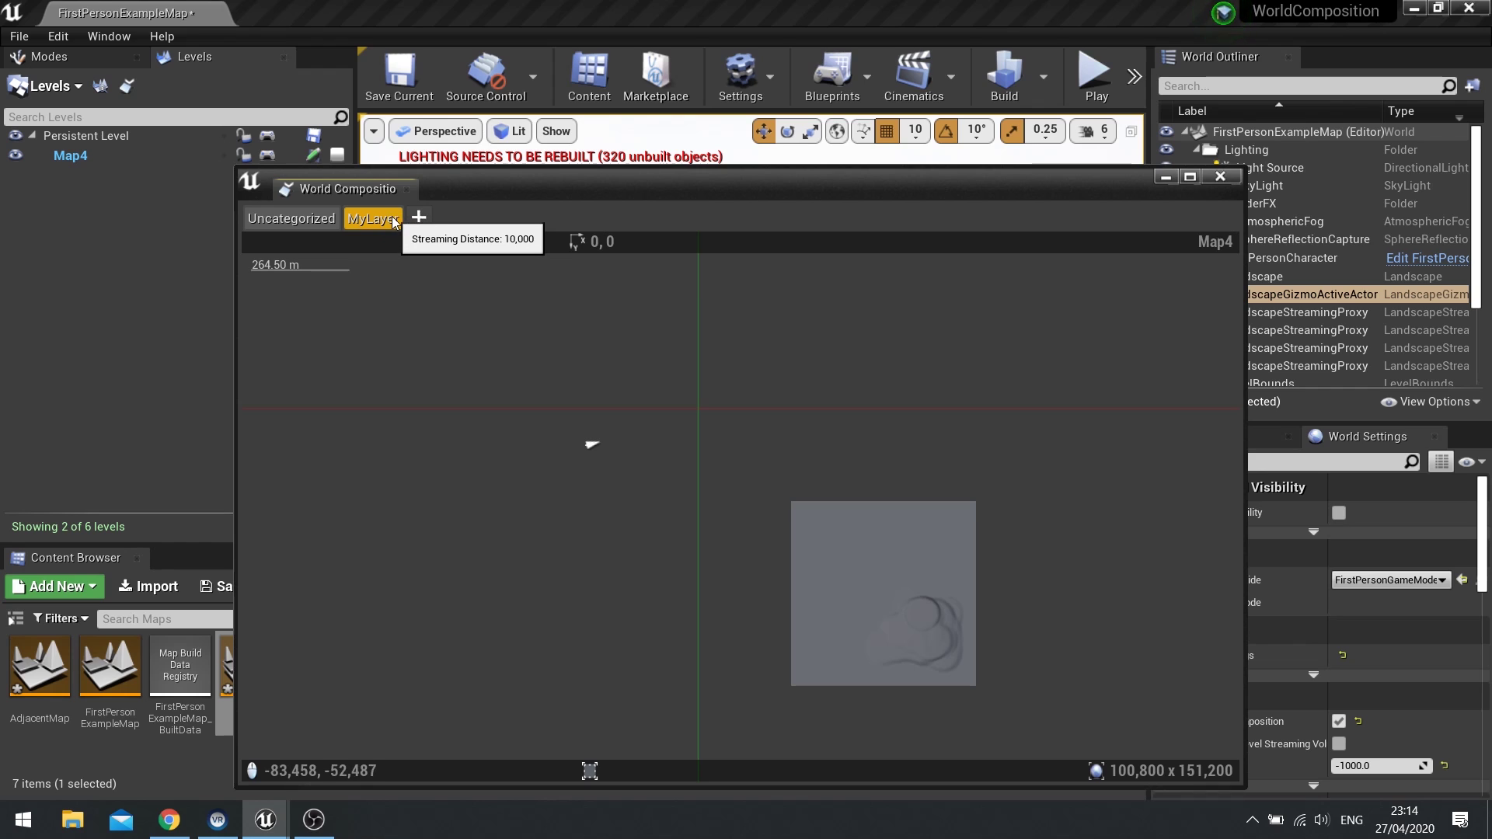
click(1220, 178)
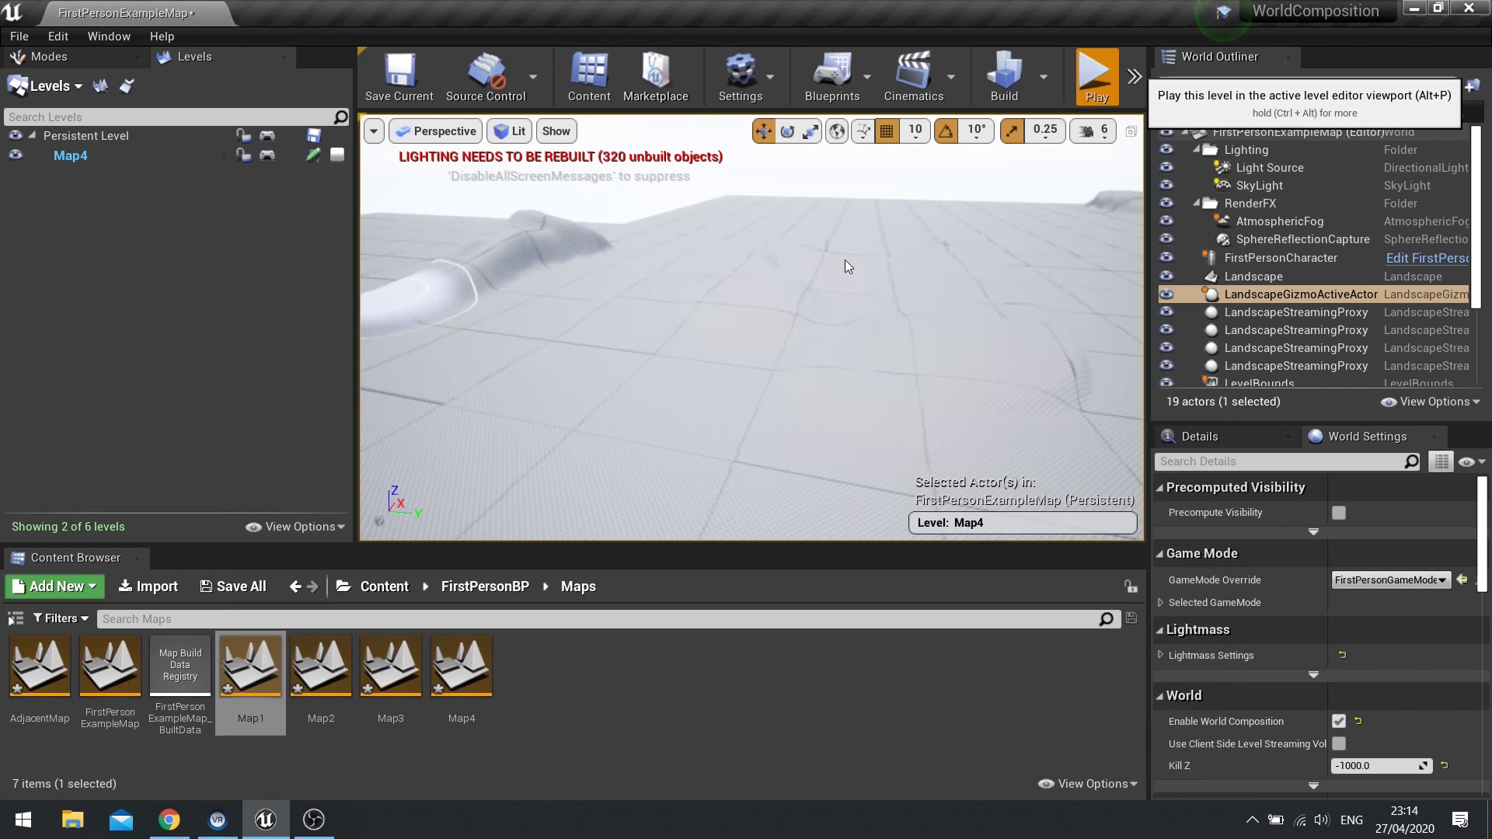
Leave landscape editing, raise the FirstPersonCharacter above the landscape surface, and briefly play-test the level.
key(Escape)
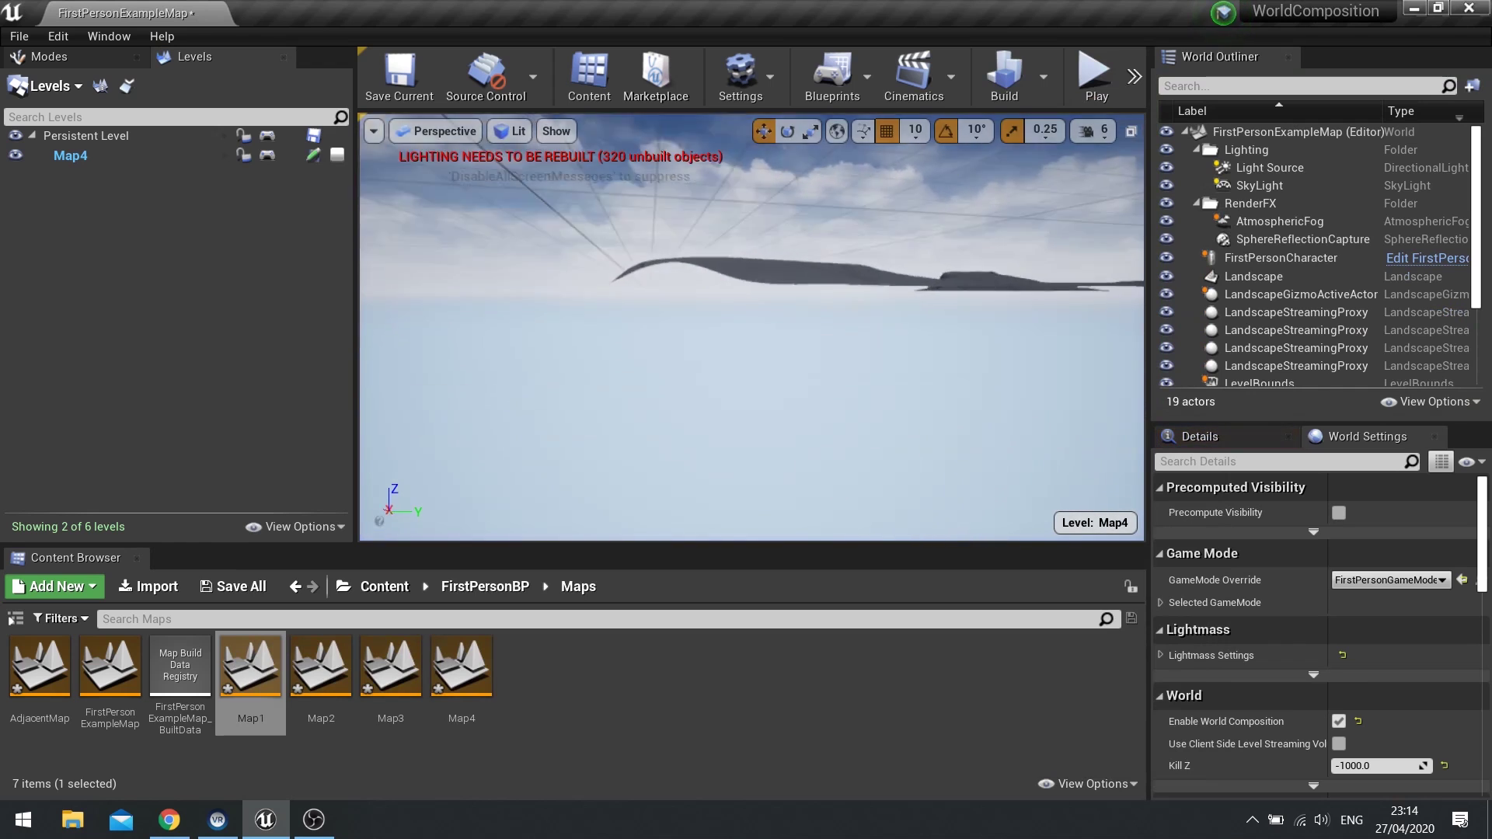
right_drag(752, 327, 750, 373)
key(s)
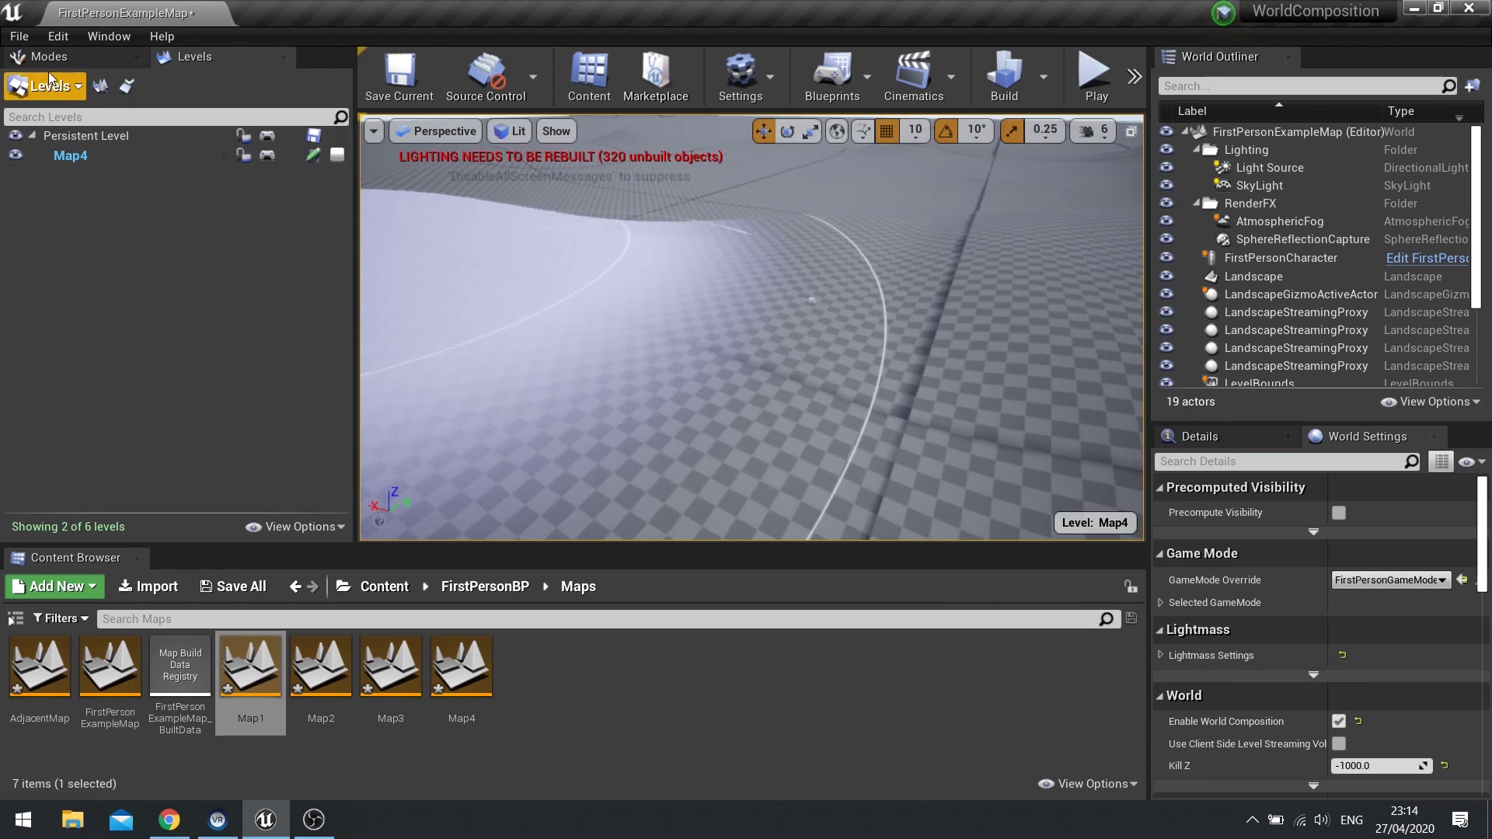
click(49, 57)
click(31, 94)
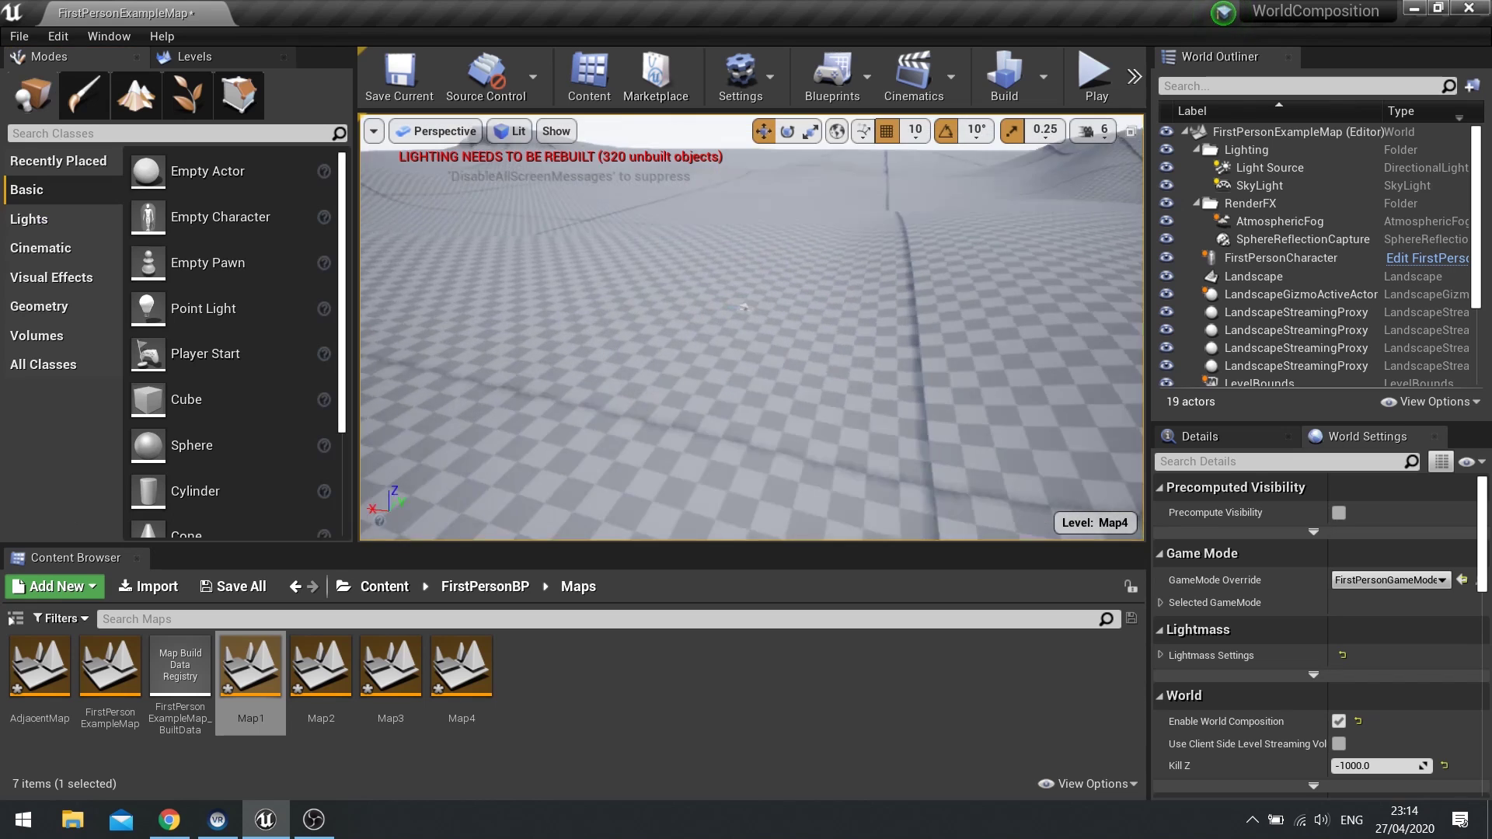
right_drag(769, 309, 778, 300)
key(w)
scroll(1311, 260, down, 1)
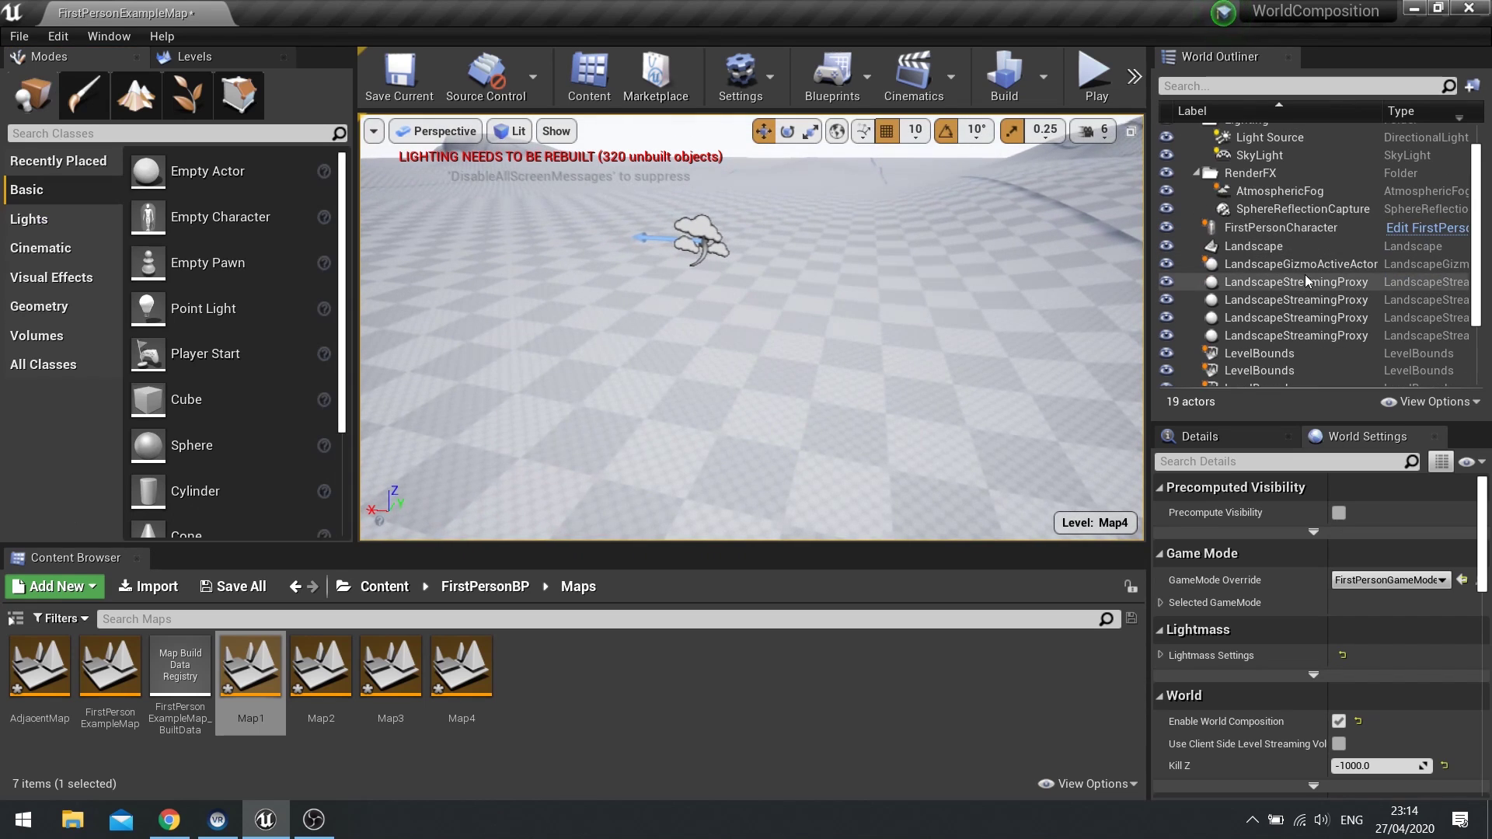
double_click(1287, 228)
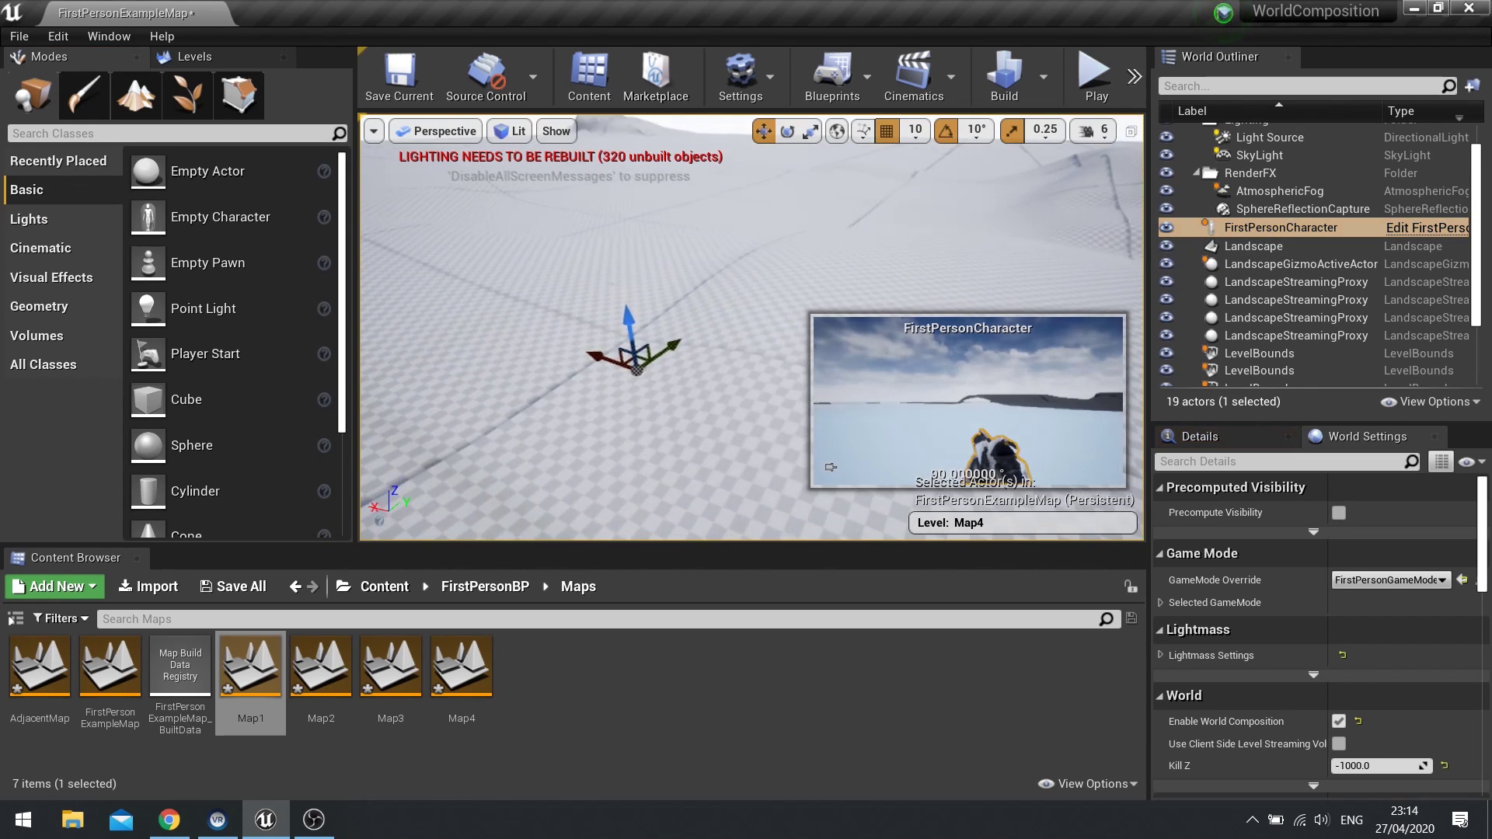
drag(660, 327, 649, 234)
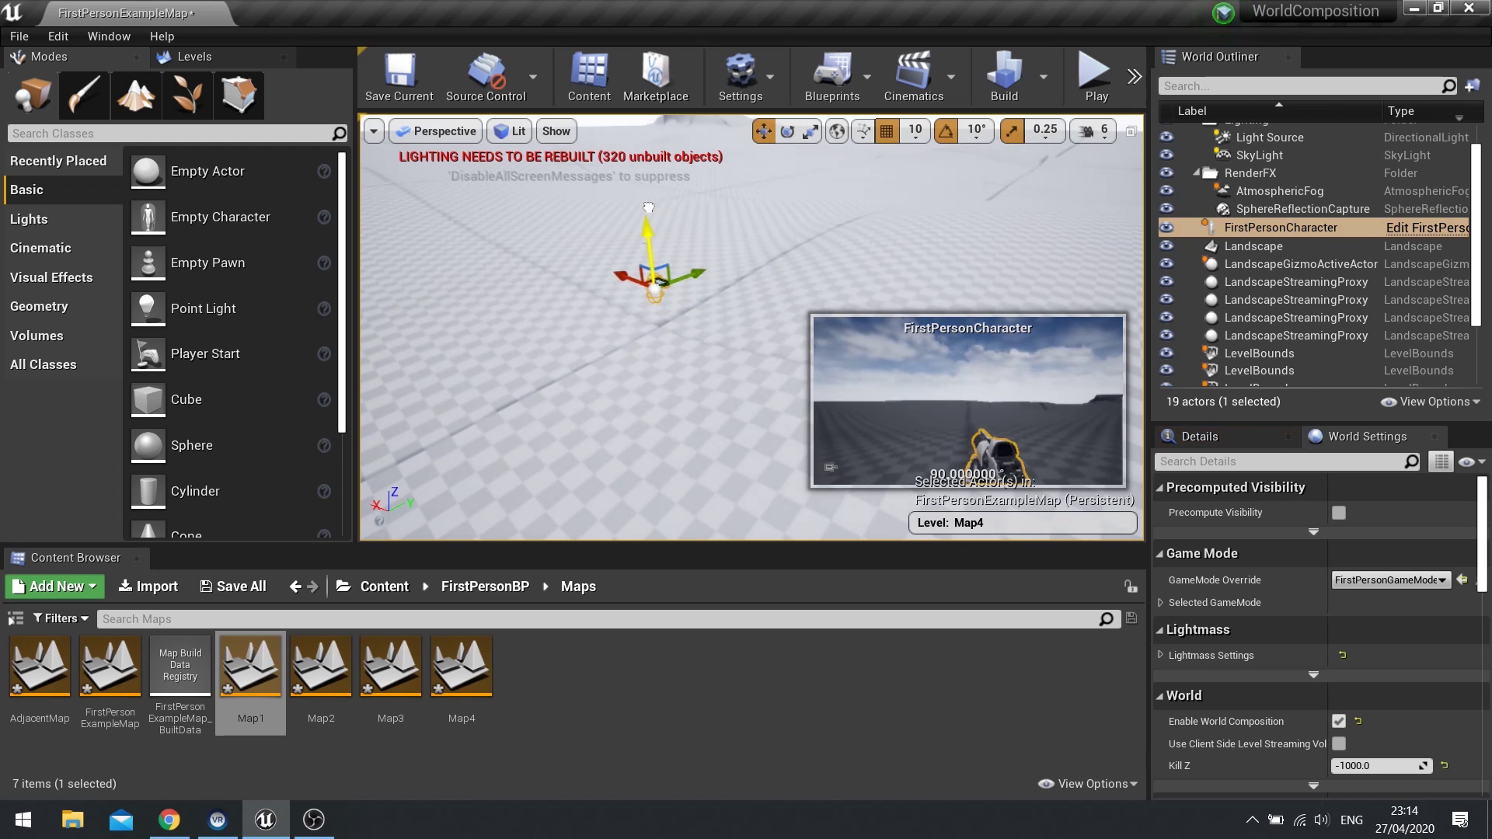
click(1087, 68)
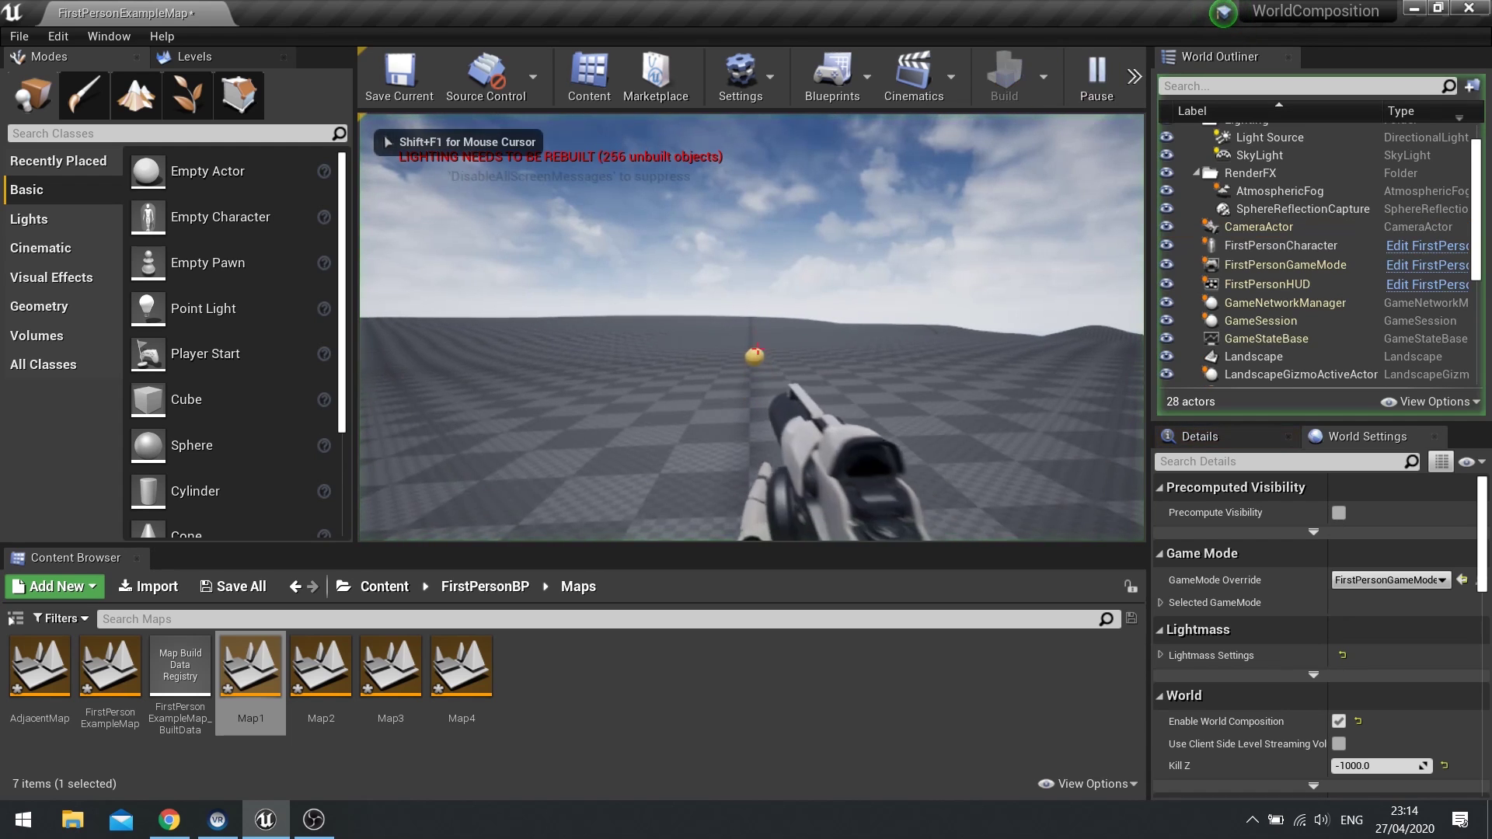
key(Escape)
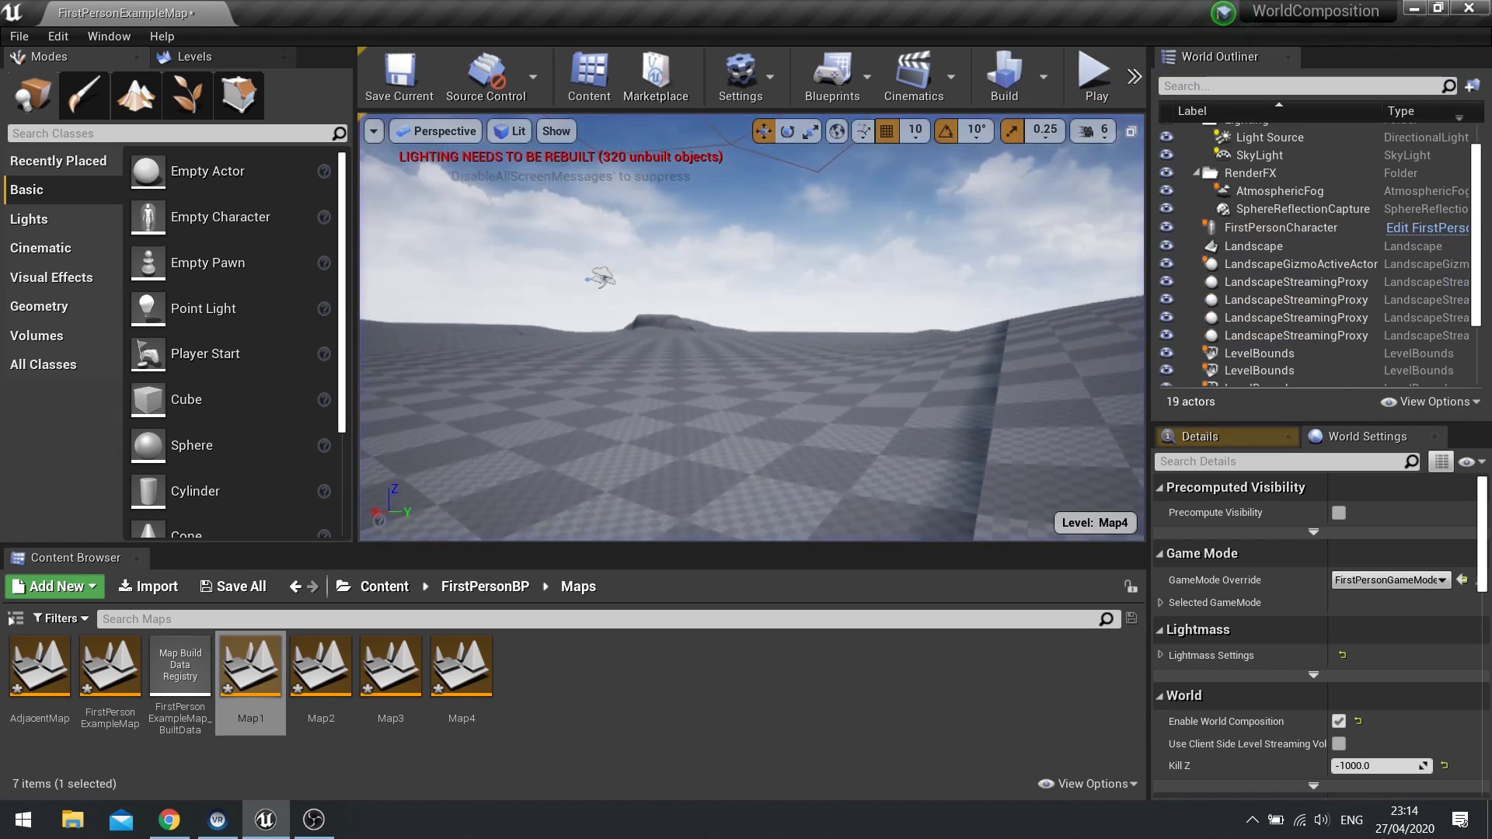
Rotate the FirstPersonCharacter about 60 degrees around its vertical axis to face the distant hill.
mouse_move(858, 379)
right_down()
mouse_move(871, 419)
mouse_move(858, 379)
right_up()
click(772, 376)
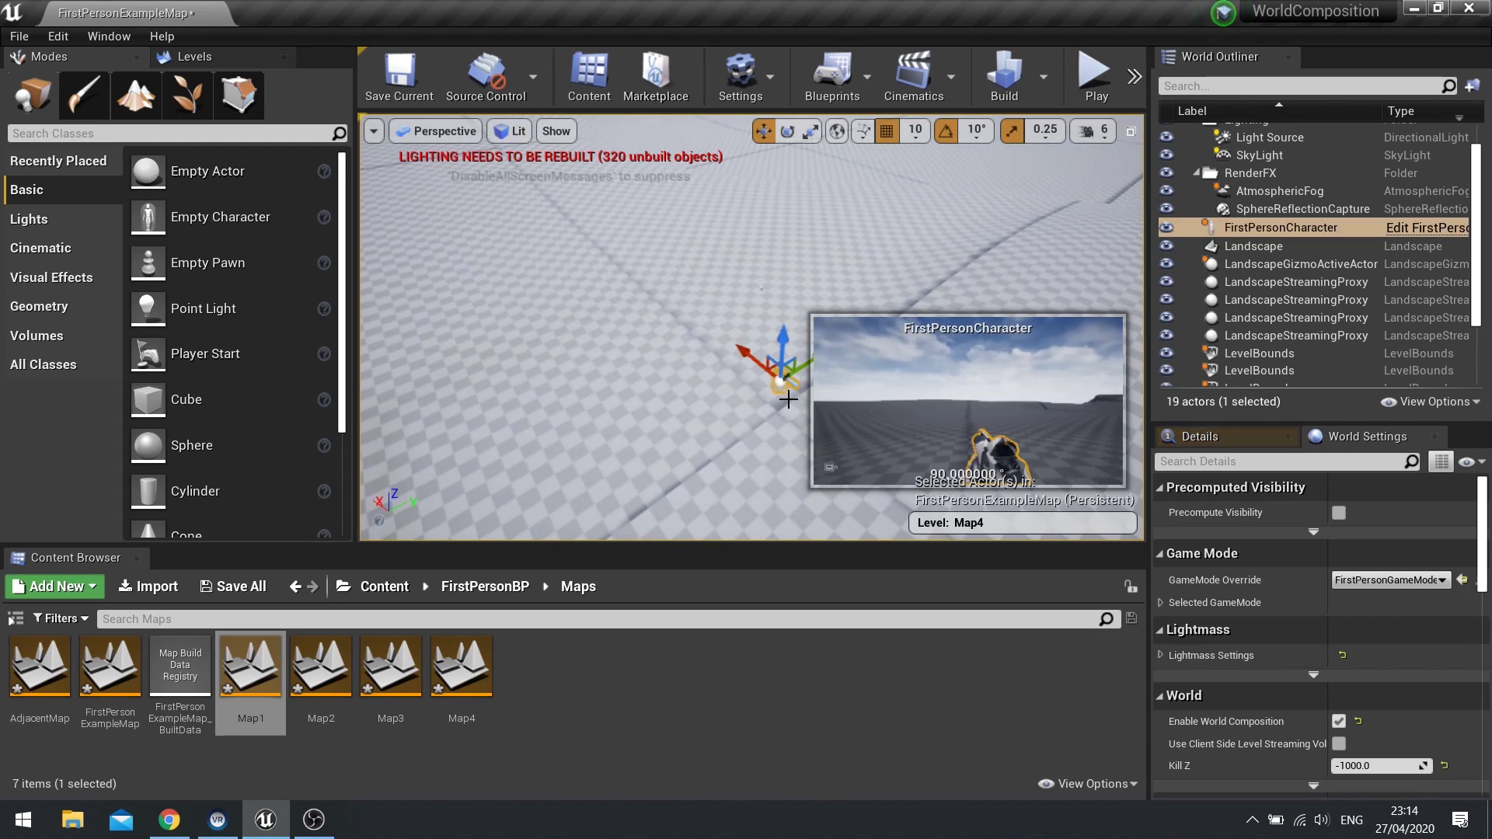
key(e)
drag(771, 449, 816, 449)
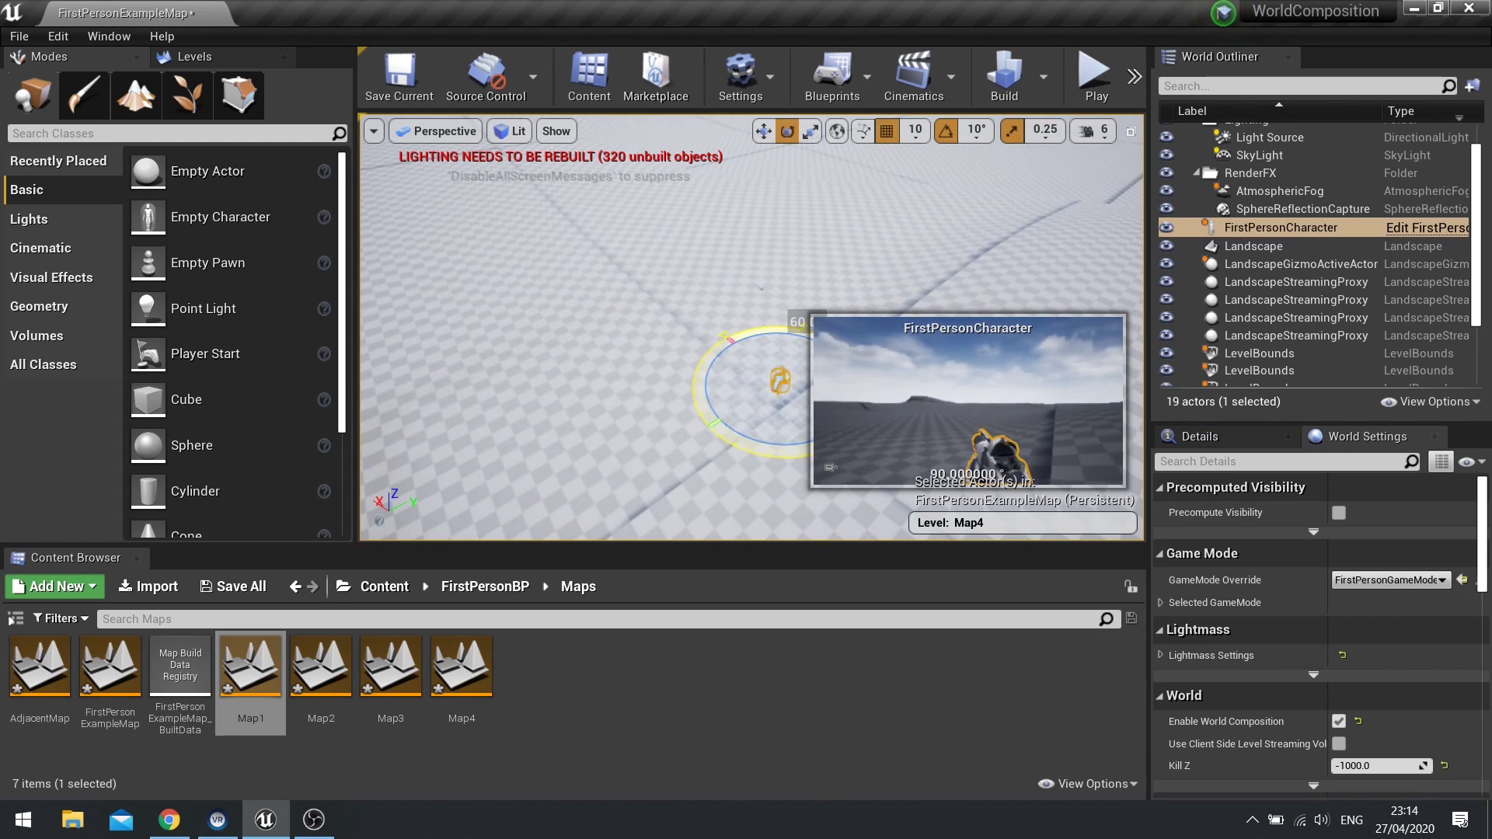
right_drag(802, 288, 800, 283)
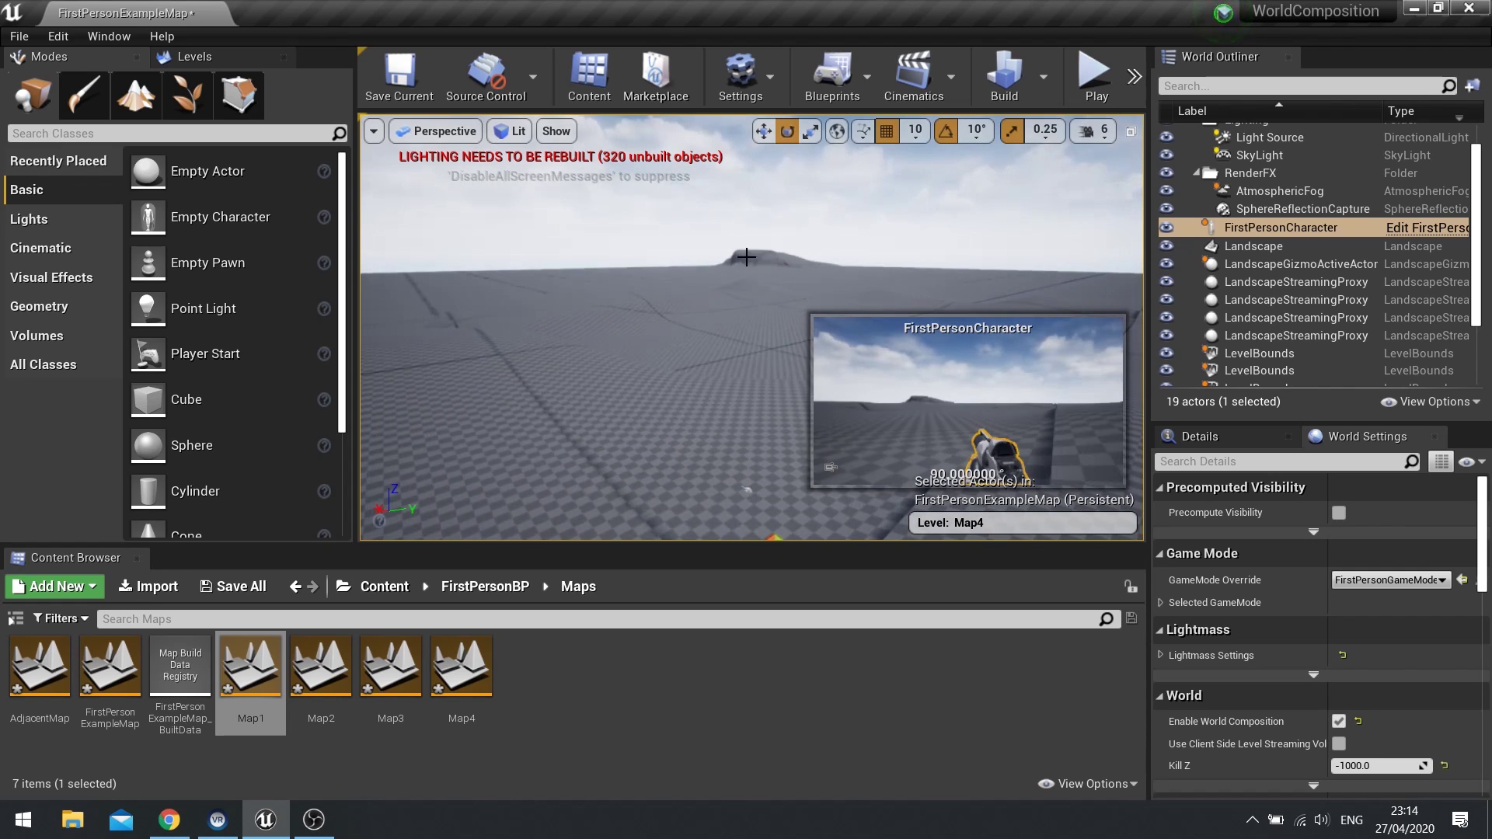
Play-test the level by walking the character toward the distant hill, and stop the session.
click(1096, 78)
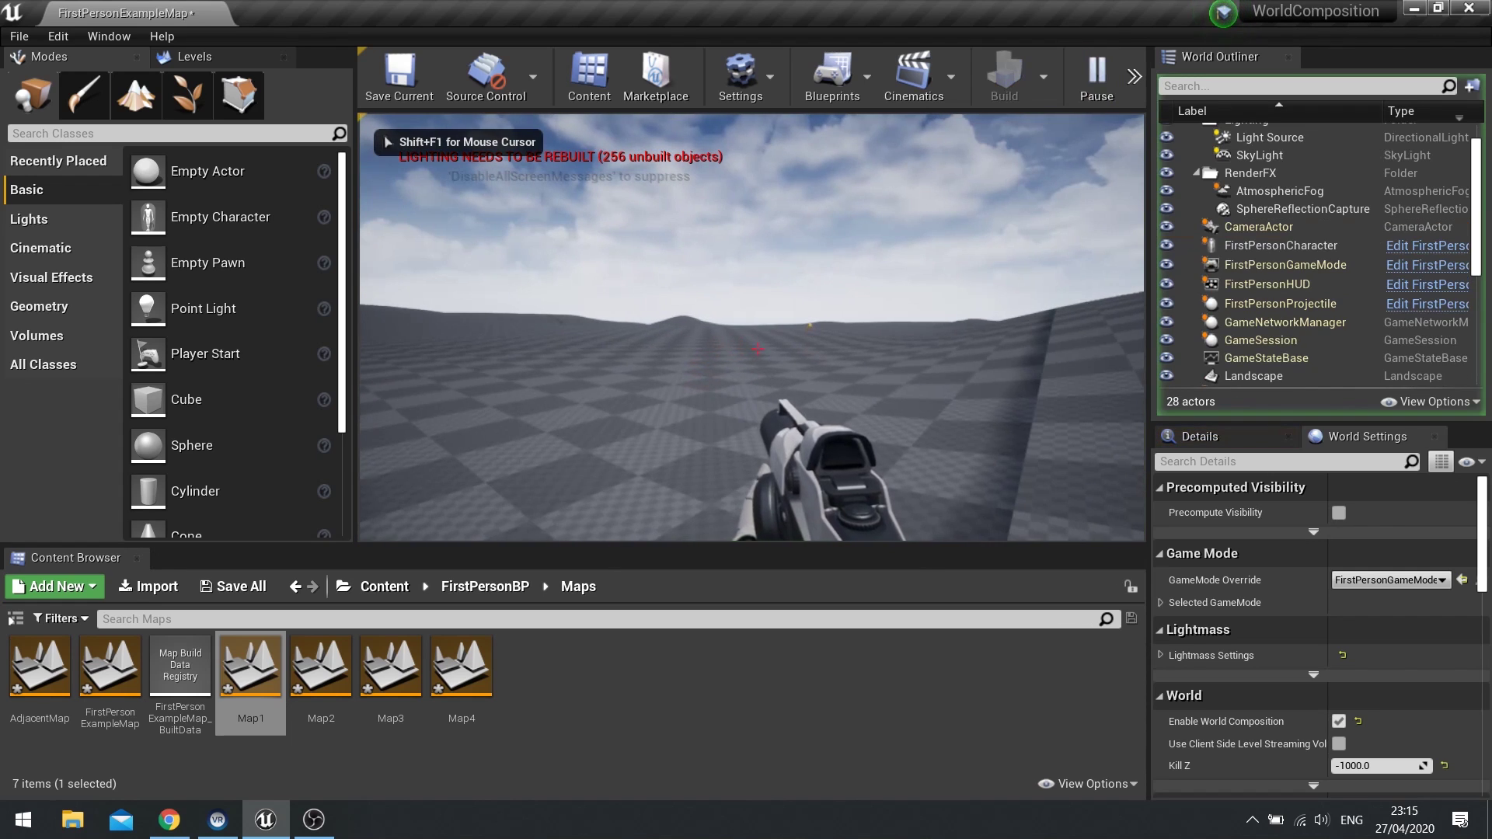
key(w)
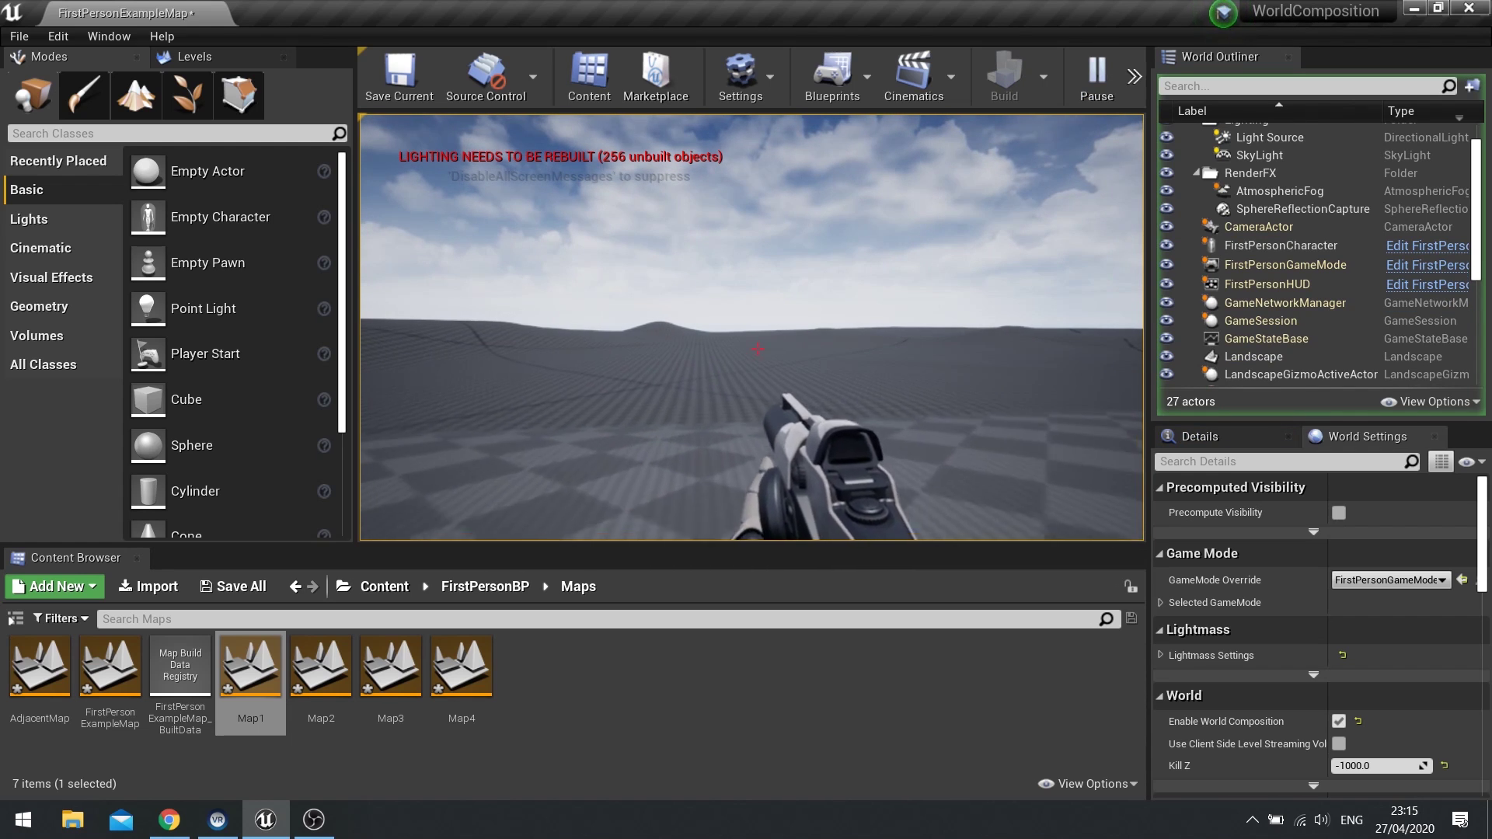
key(Escape)
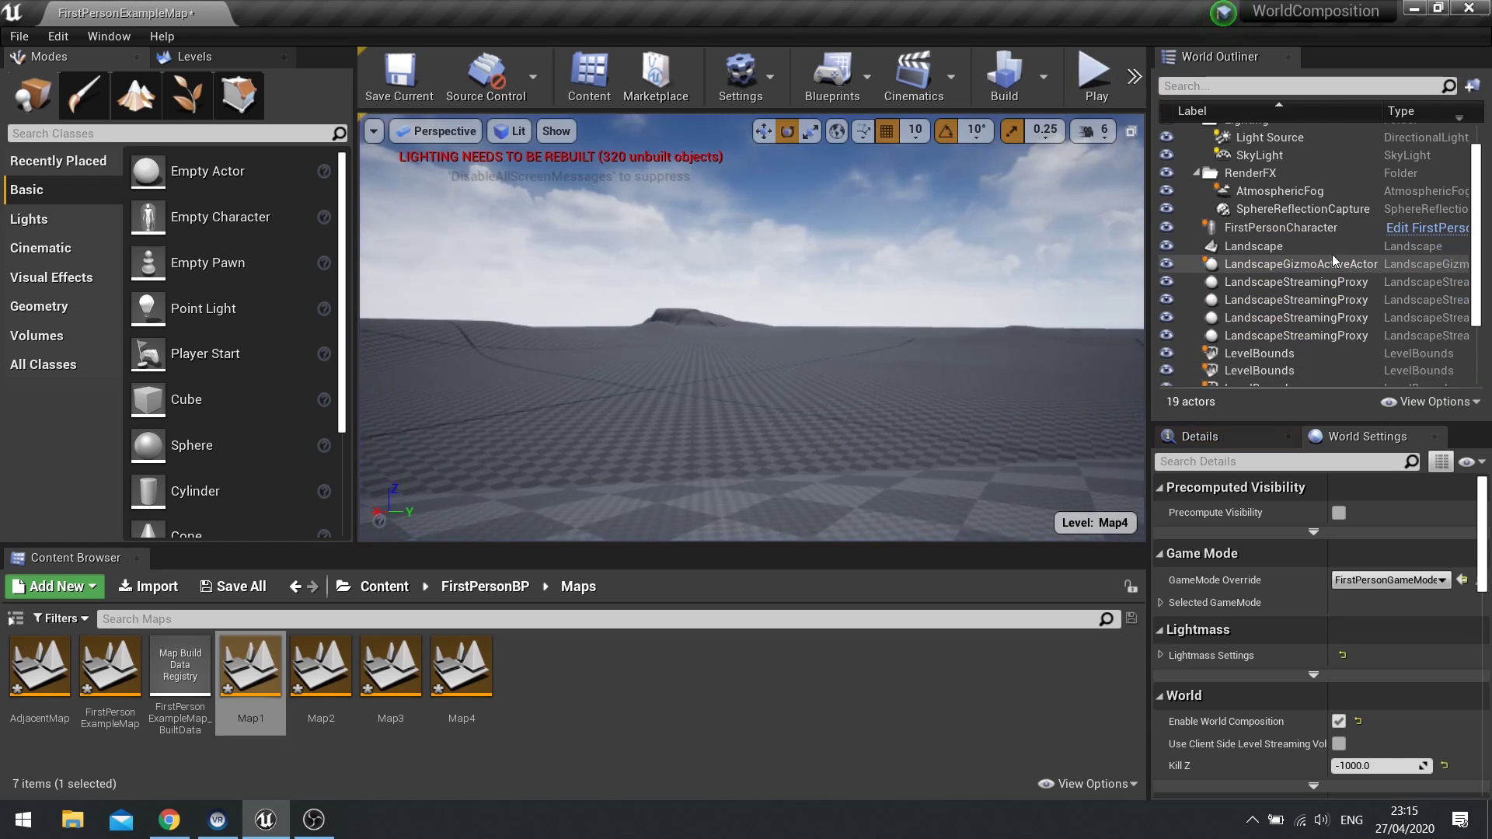
Set Max Walk Speed to 6000 on the FirstPersonCharacter blueprint's CharacterMovement component and close the blueprint.
click(1408, 228)
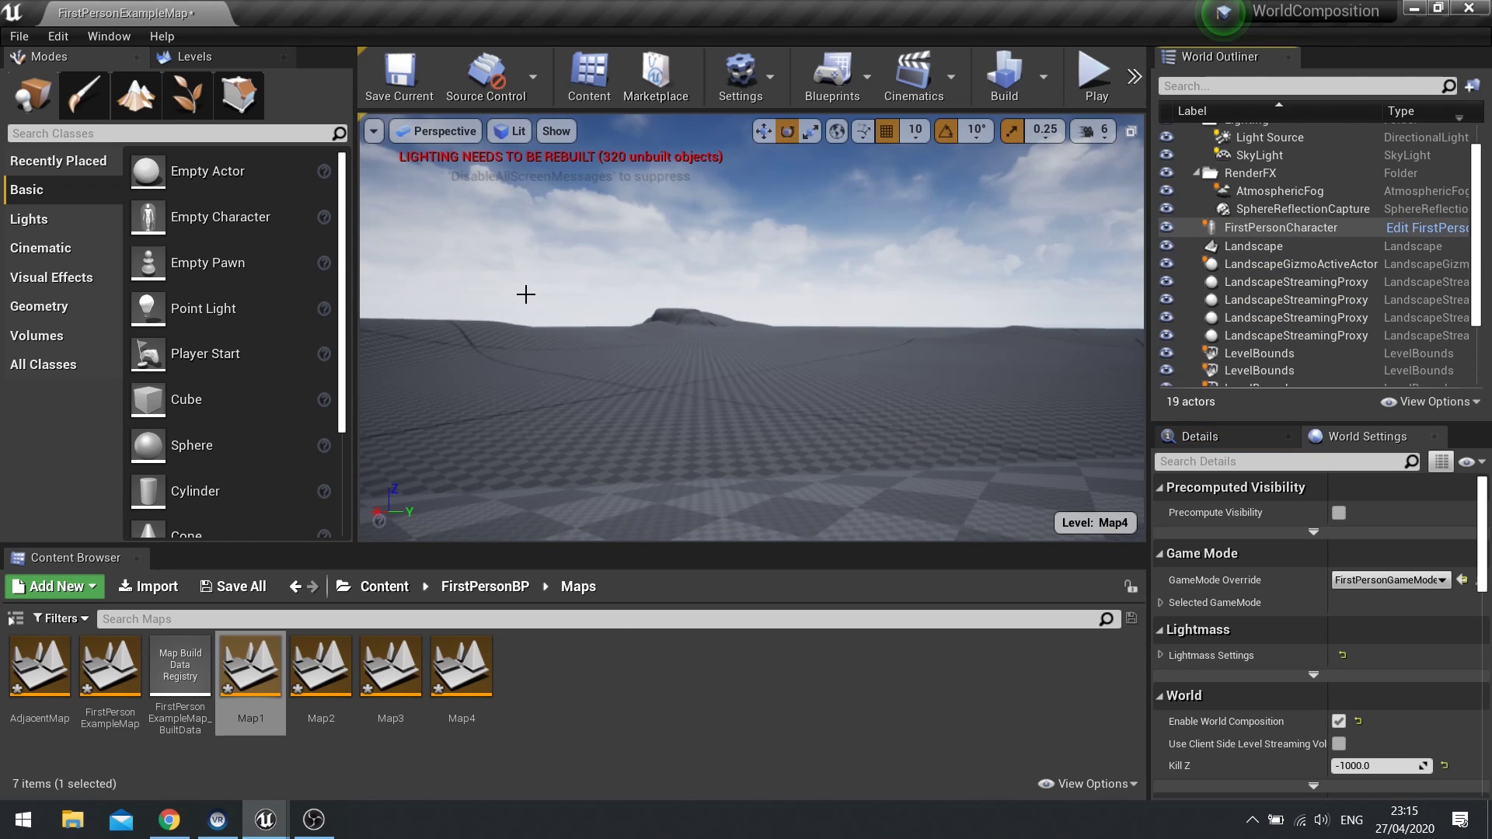
click(564, 75)
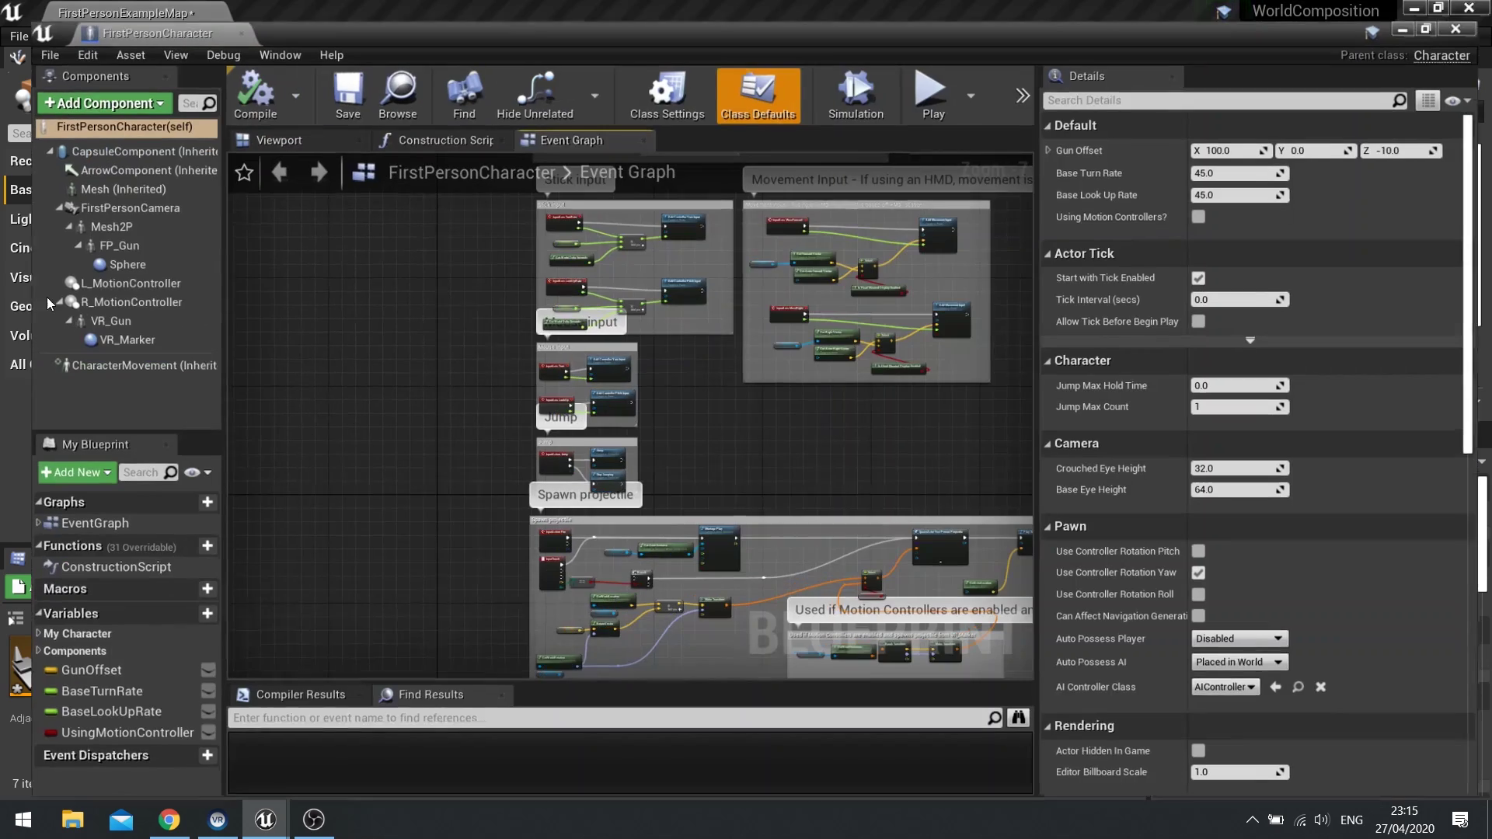
click(101, 355)
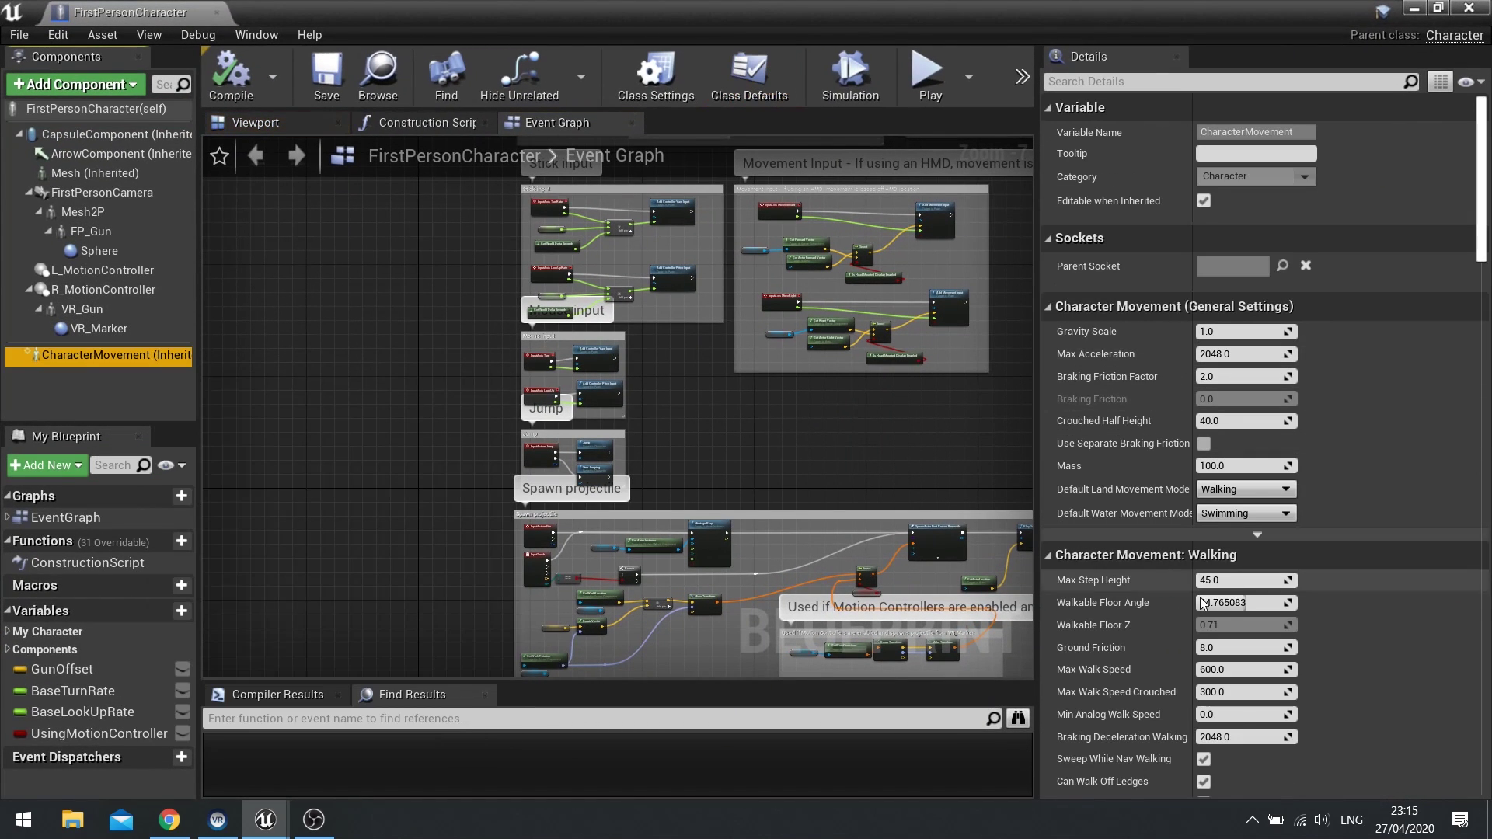
scroll(1171, 614, down, 2)
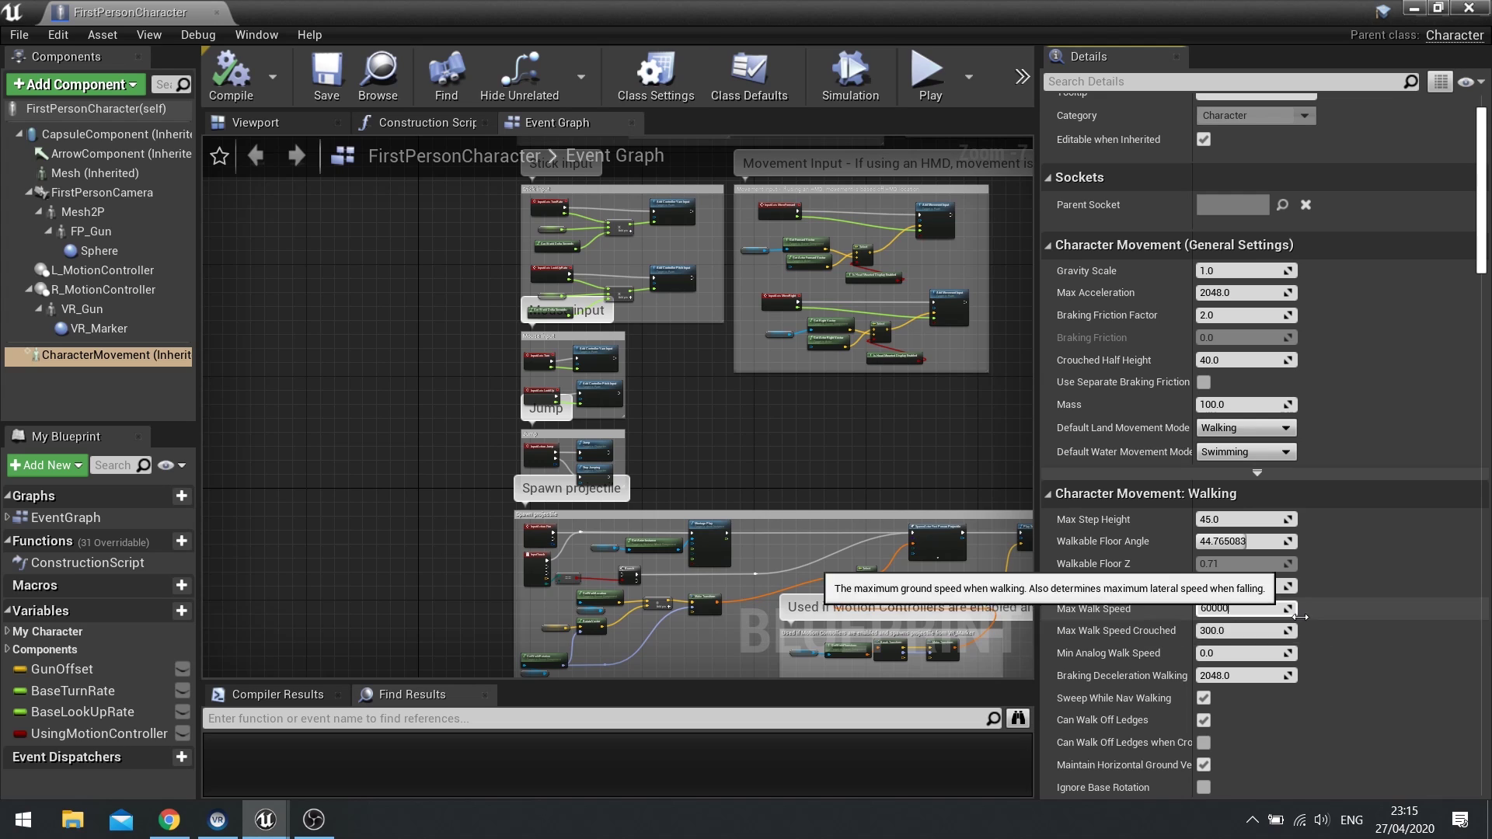
key(BackSpace)
key(Return)
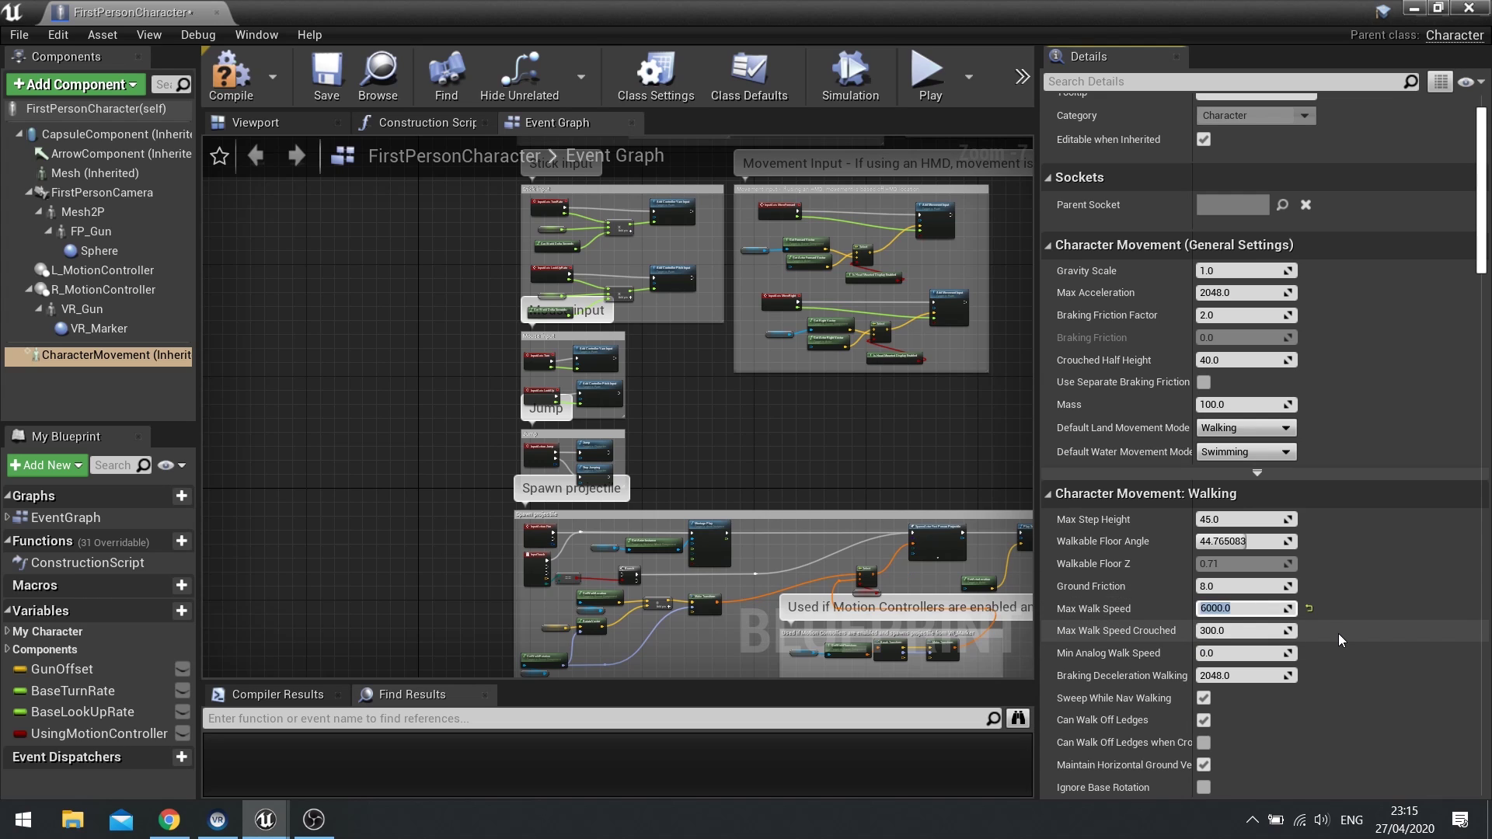
click(1460, 11)
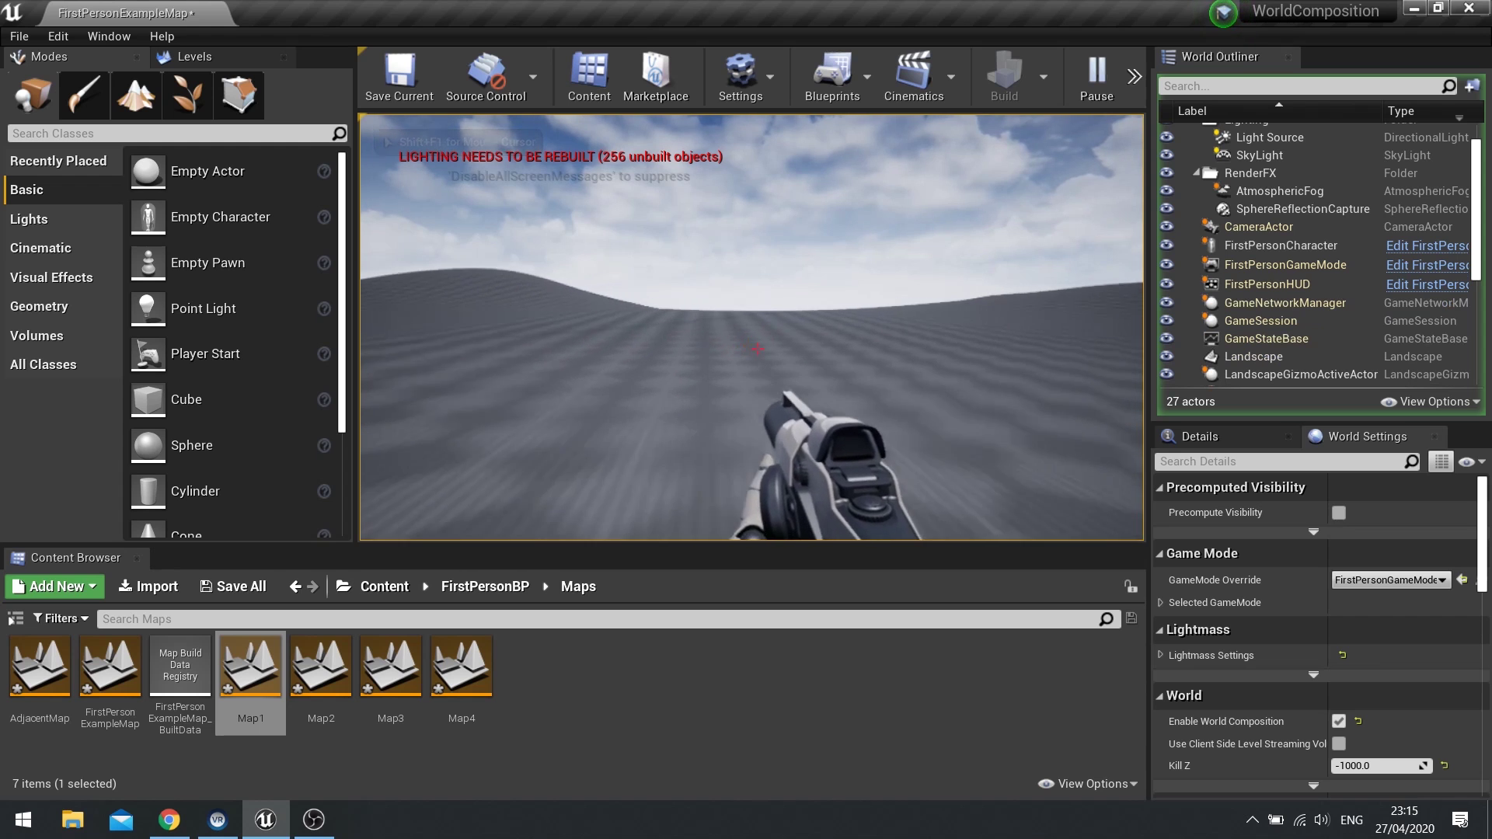
Run across the landscape in play, stop the session, and inspect the terrain around the Map4 hill in the viewport.
key(w)
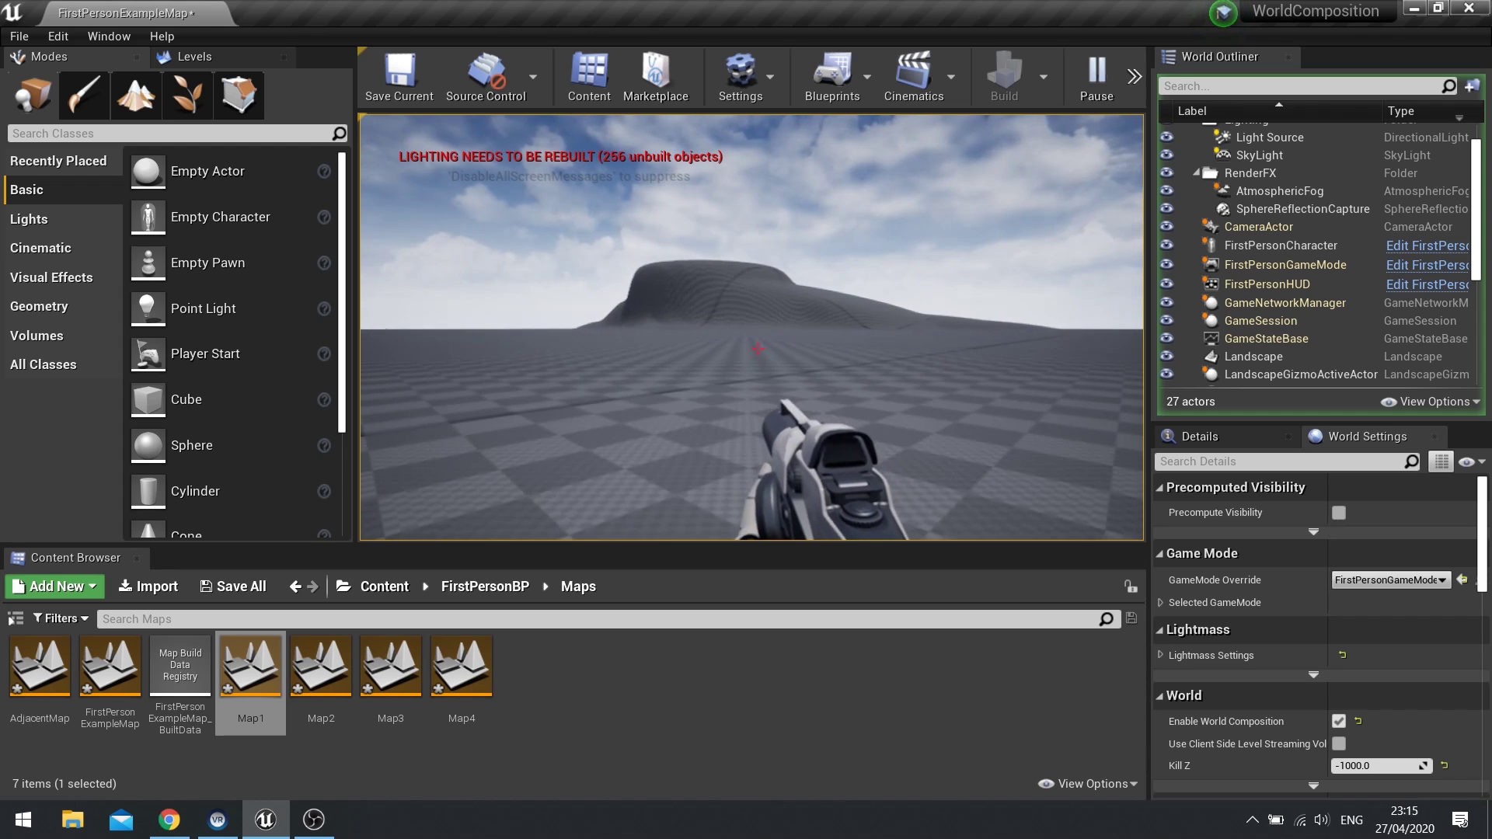
key(Escape)
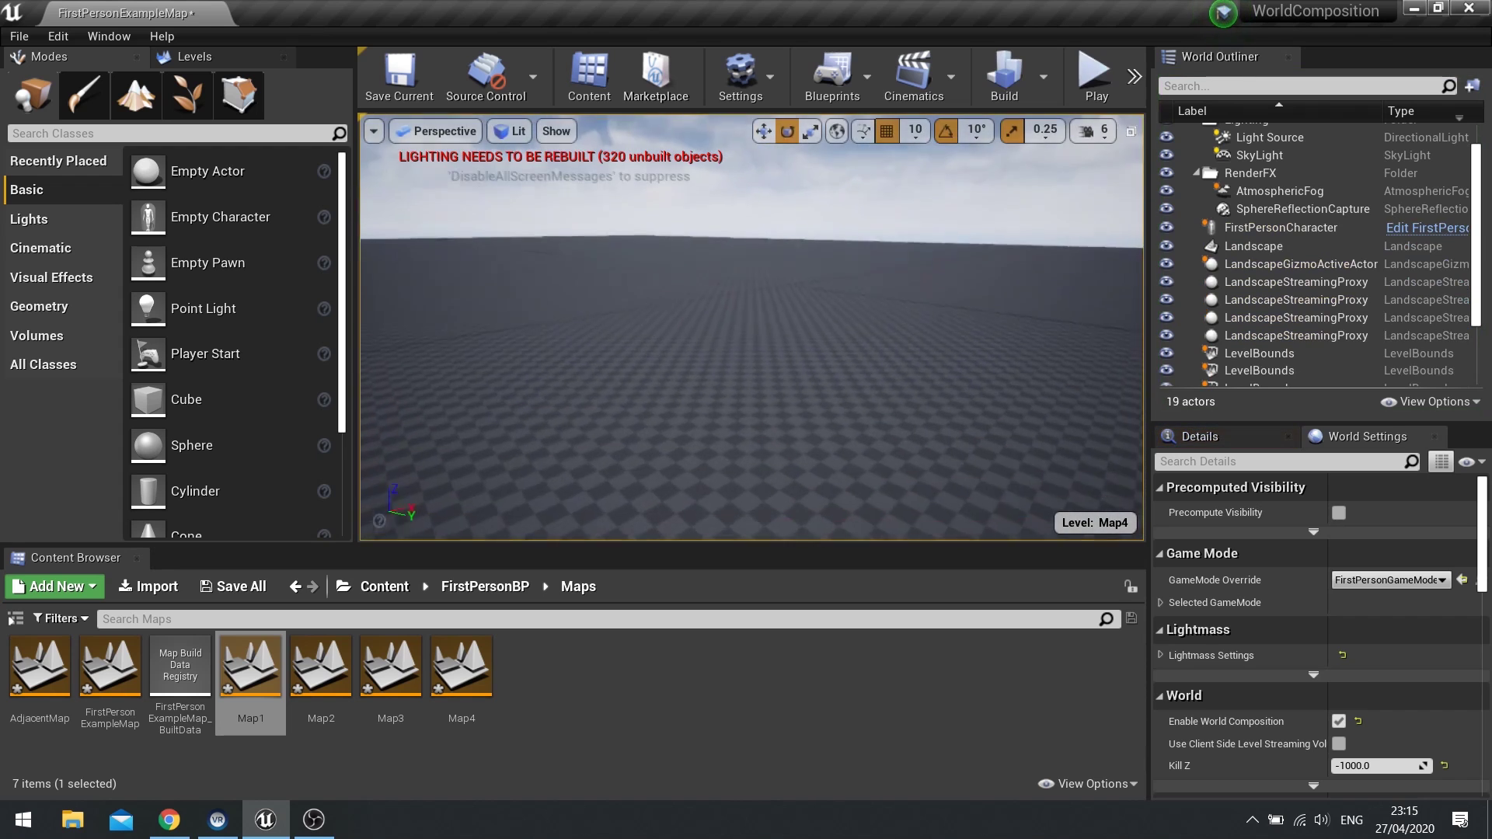
right_drag(793, 320, 632, 289)
right_drag(882, 303, 792, 341)
key(s)
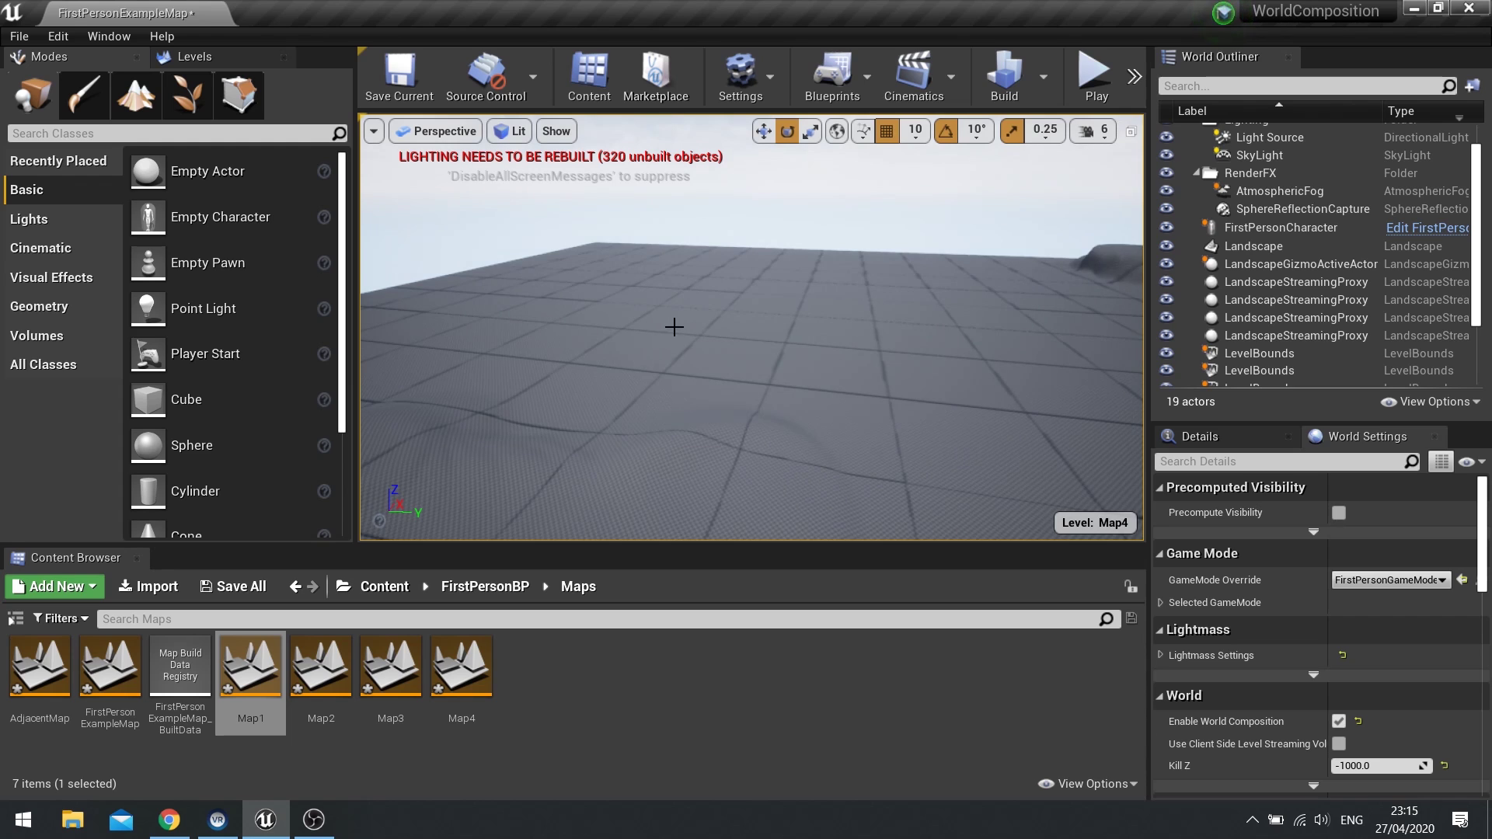
right_drag(674, 327, 593, 296)
Open the world composition, filter it to MyLayer, and reassign the Map4 level to the Uncategorized layer.
click(220, 62)
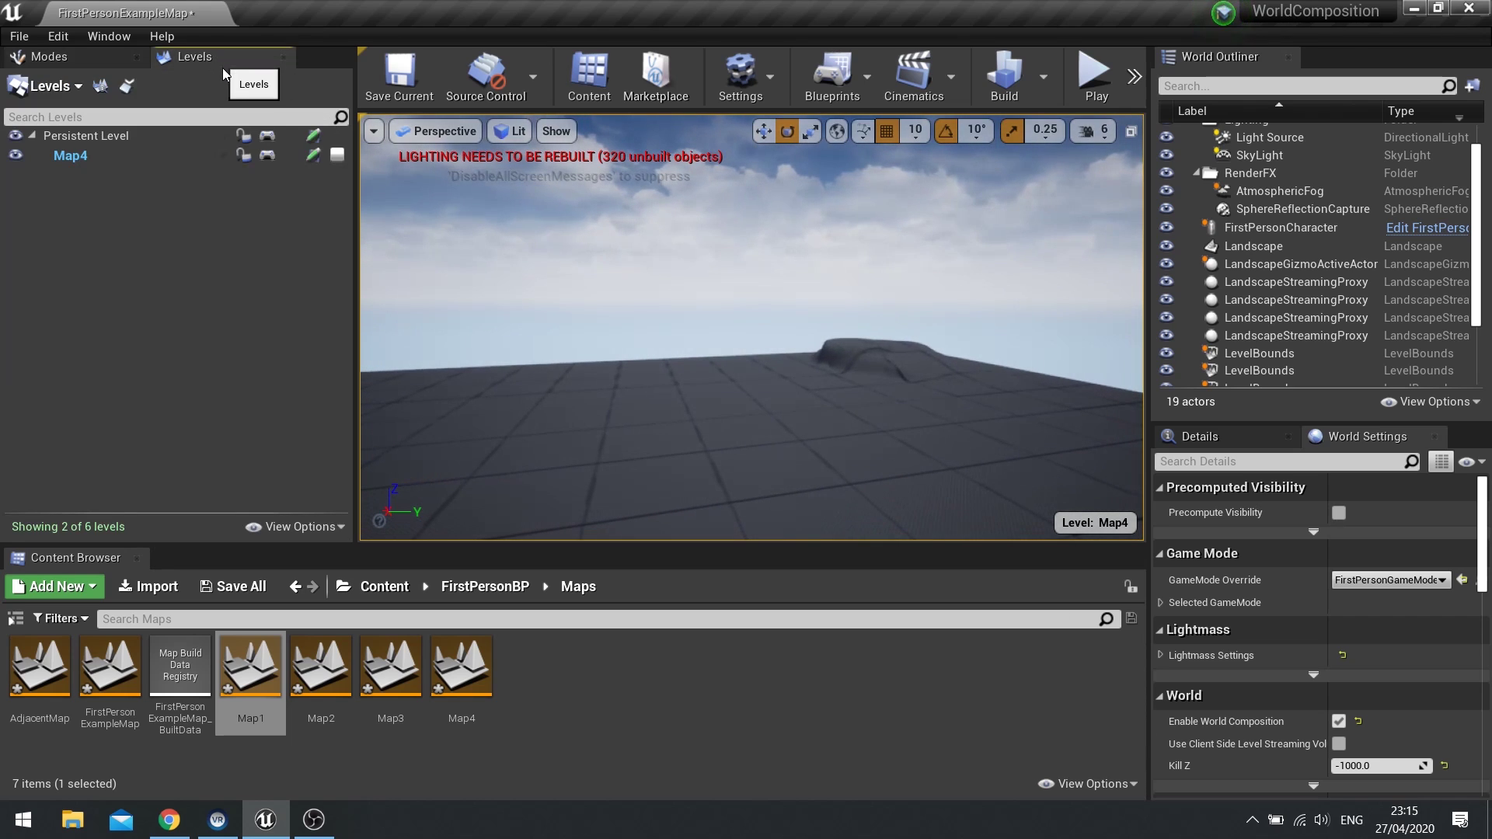
click(125, 87)
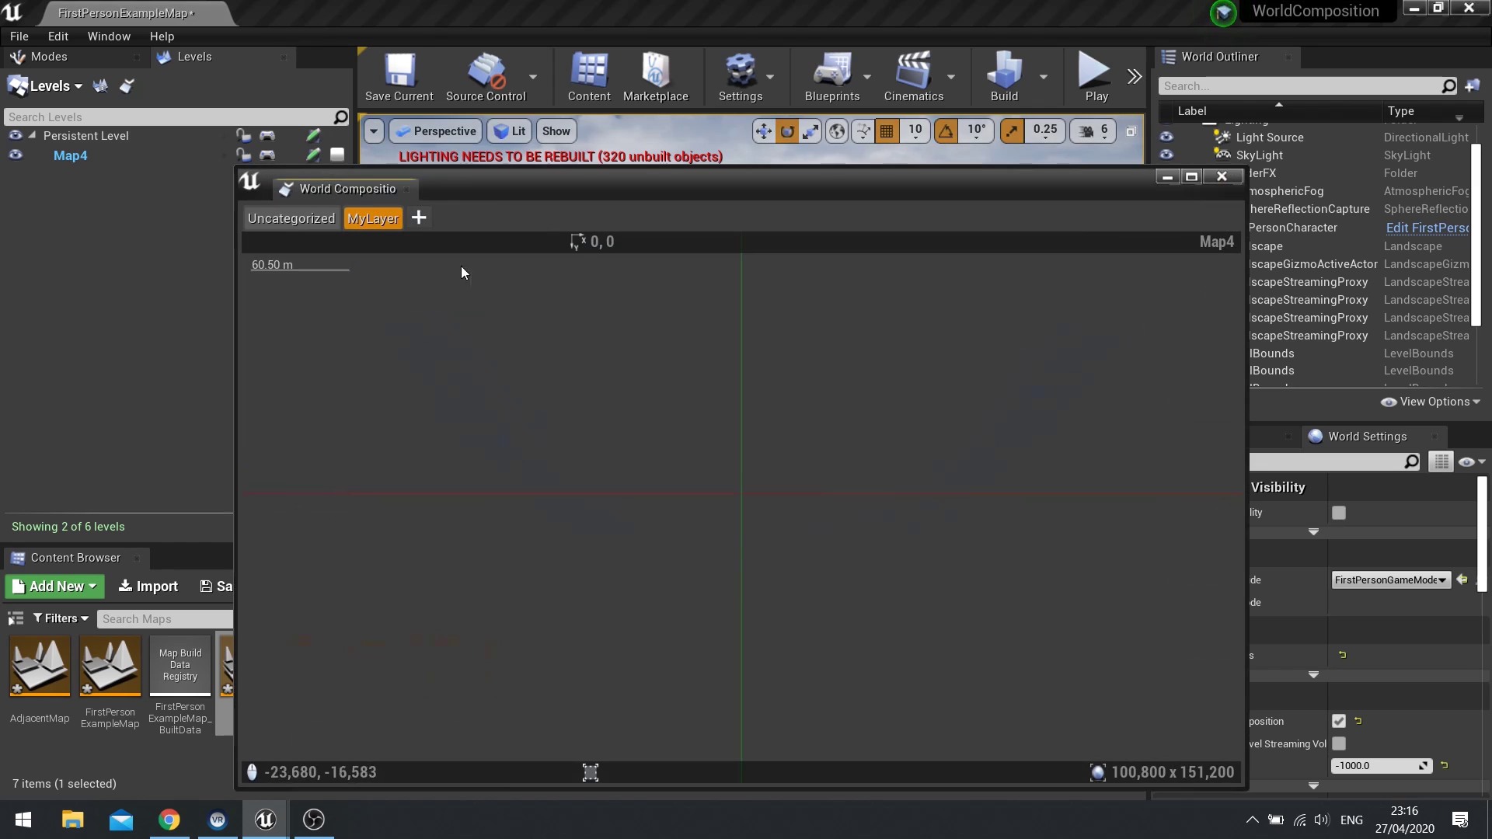
click(377, 221)
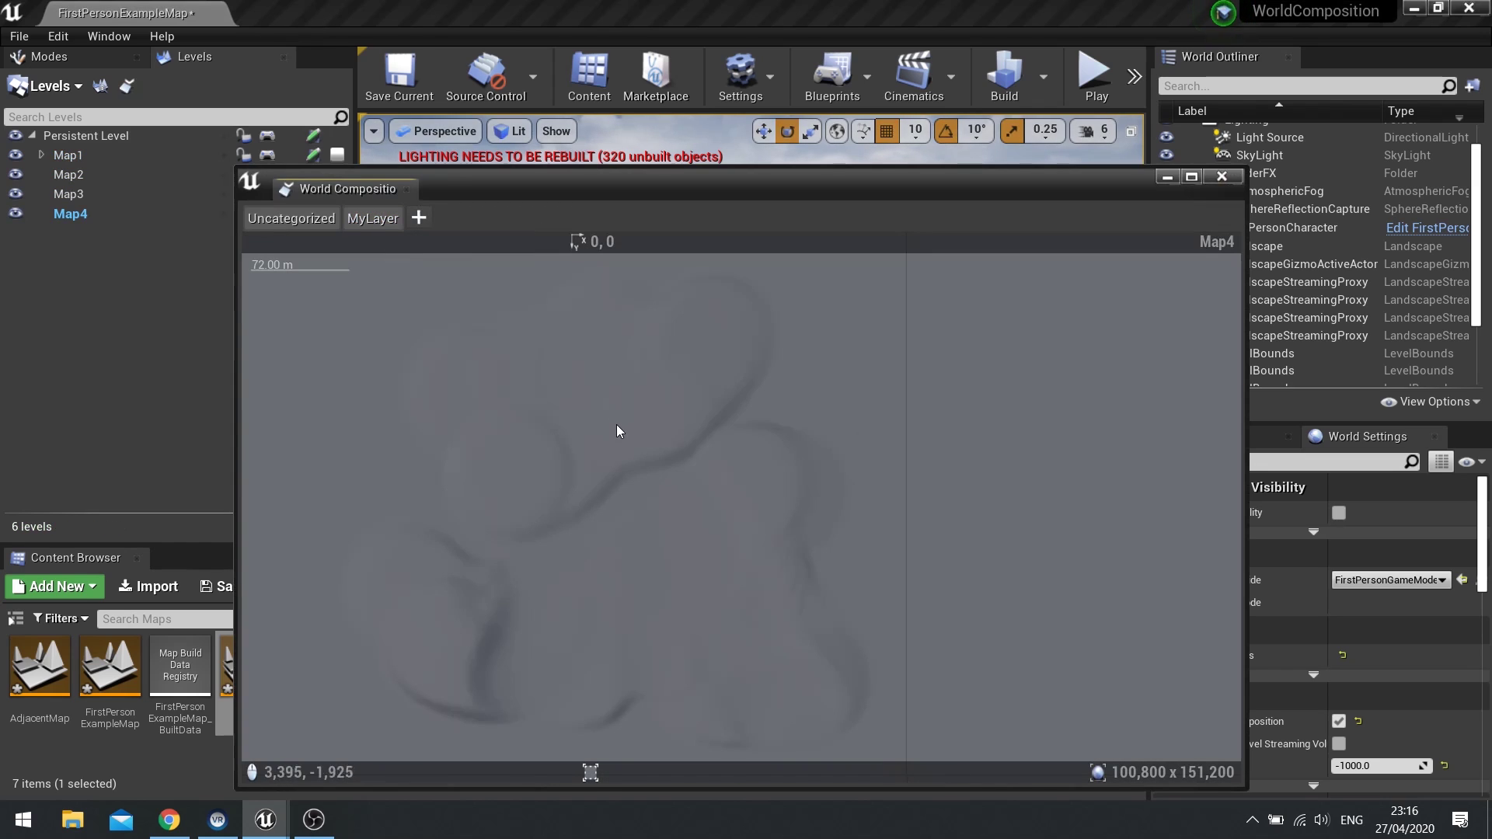
scroll(622, 433, down, 3)
click(373, 218)
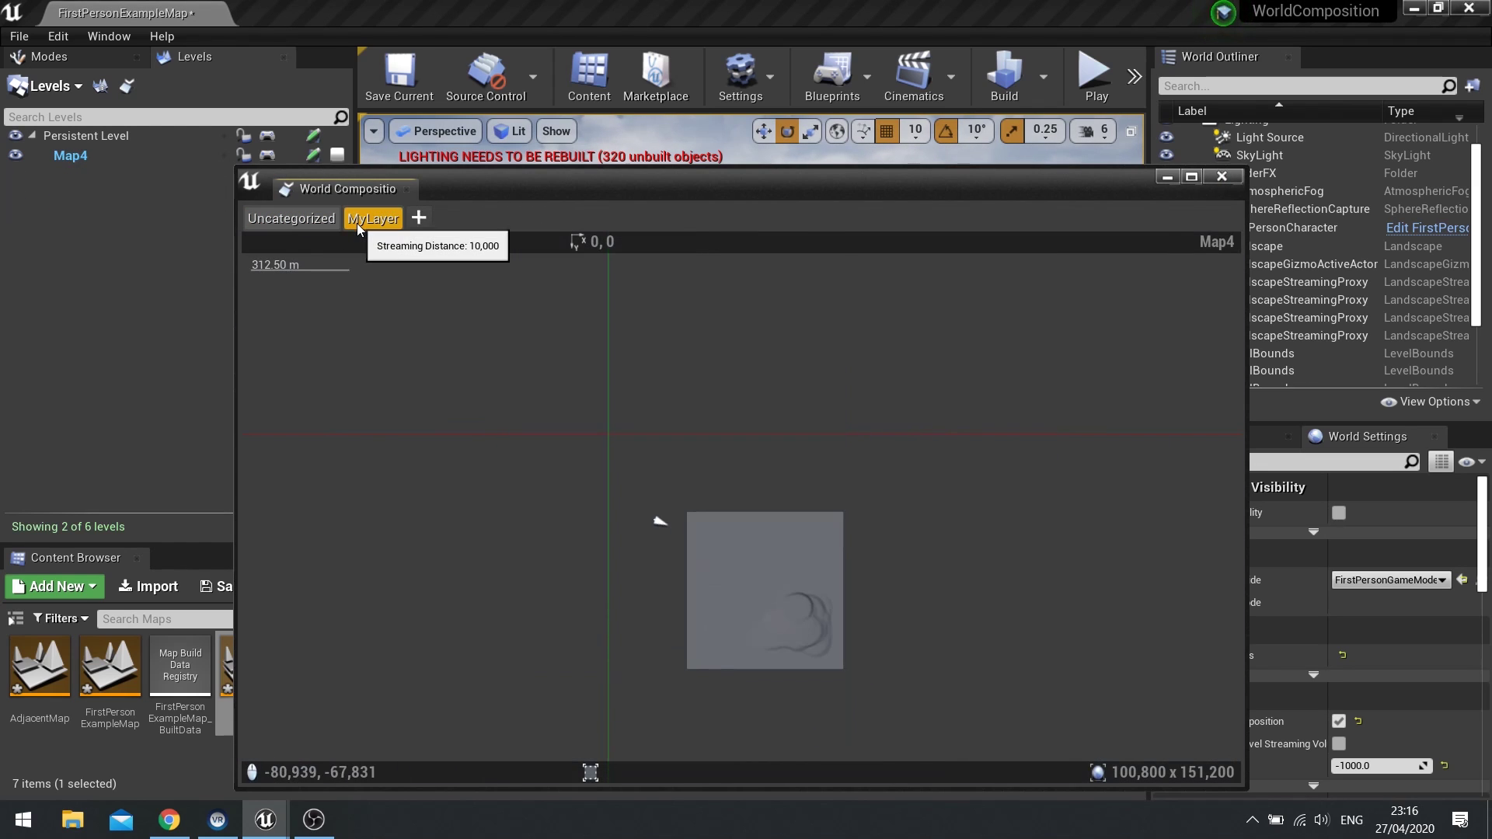
click(772, 570)
right_click(771, 558)
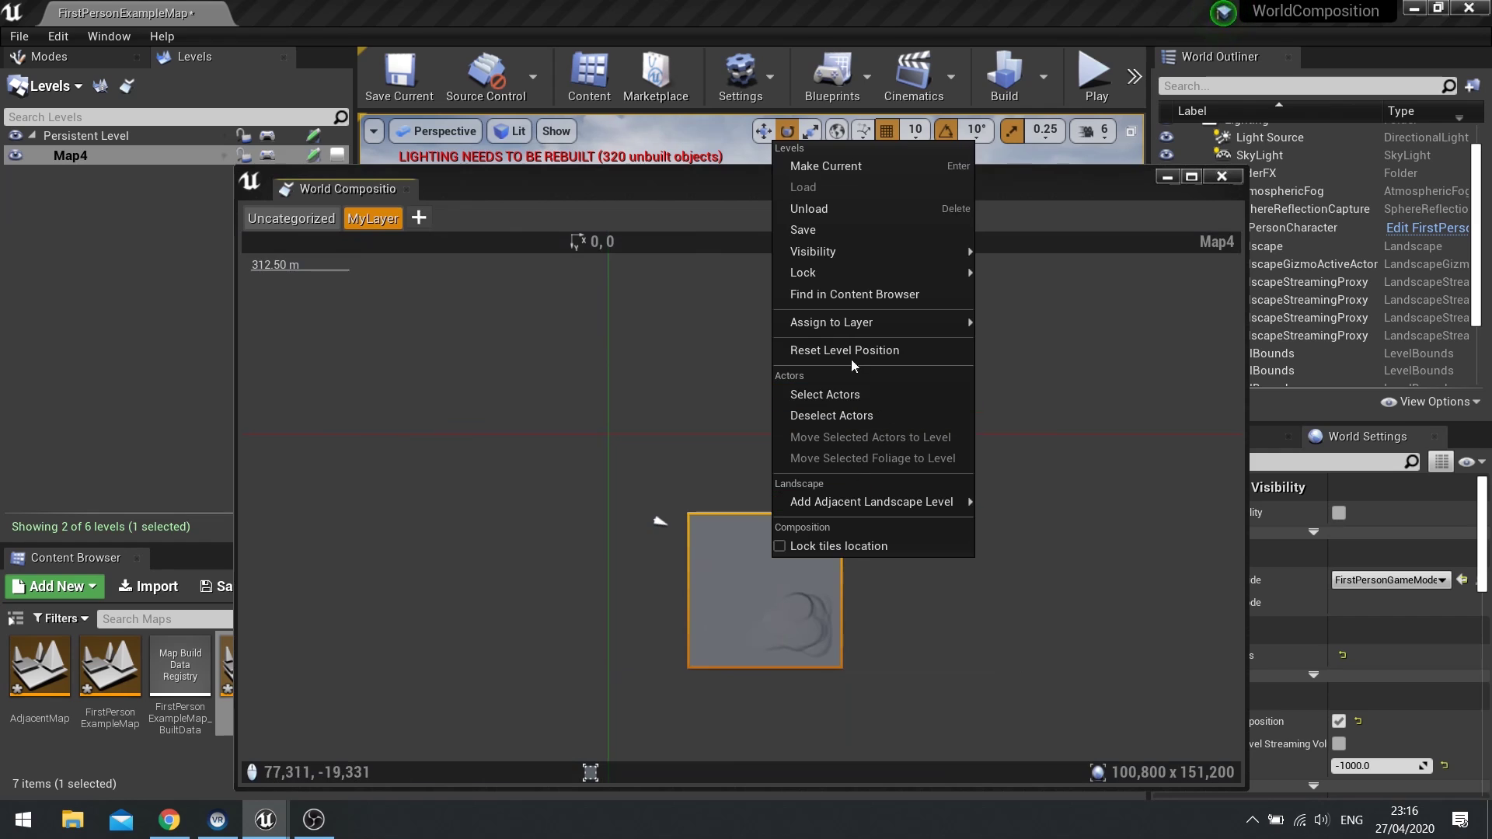
mouse_move(860, 329)
click(1021, 329)
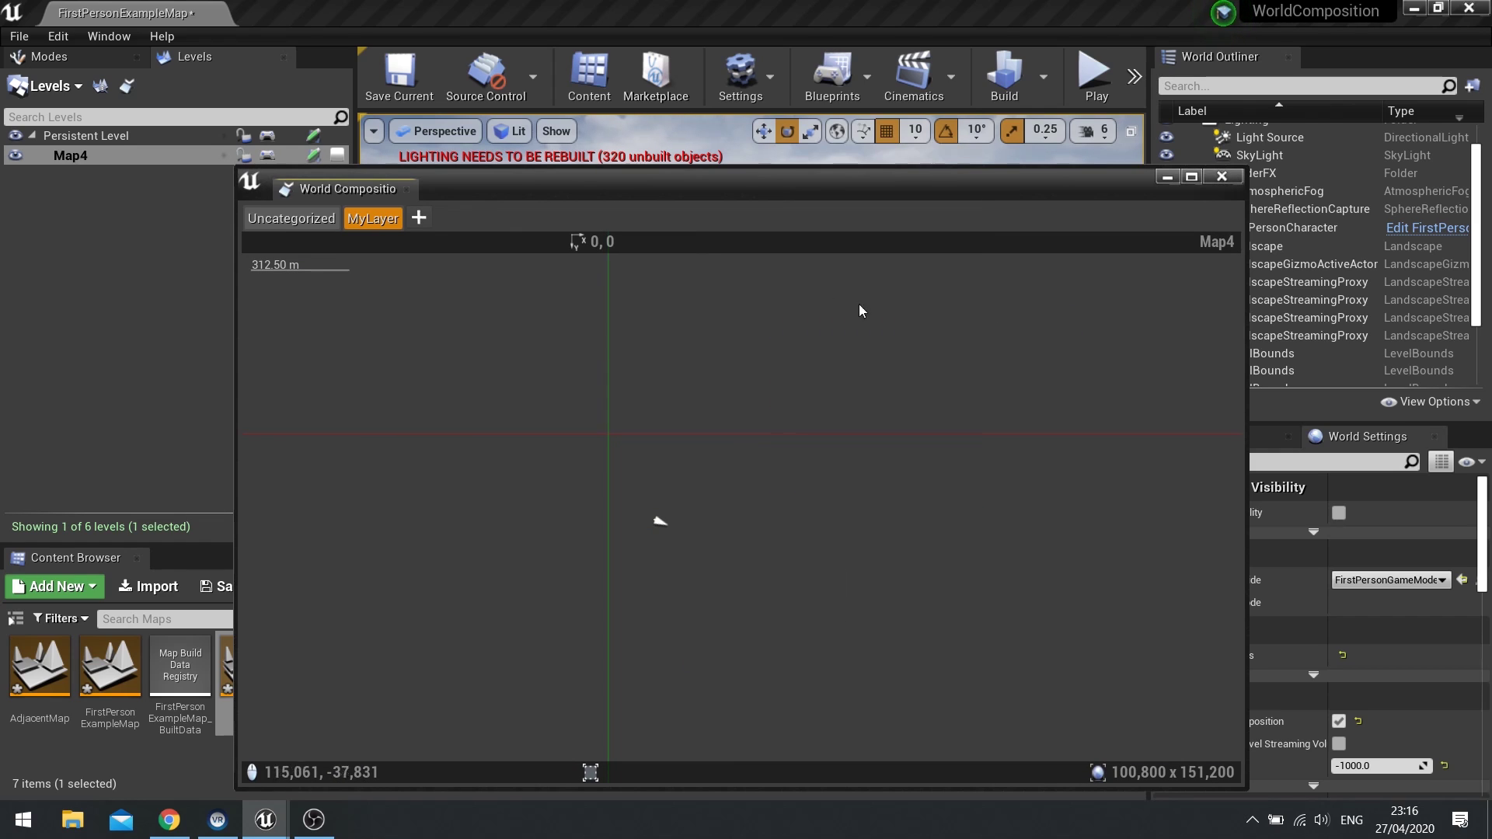
Check the MyLayer filter, save the current level, close the world composition, and save the FirstPersonExampleMap asset.
click(369, 222)
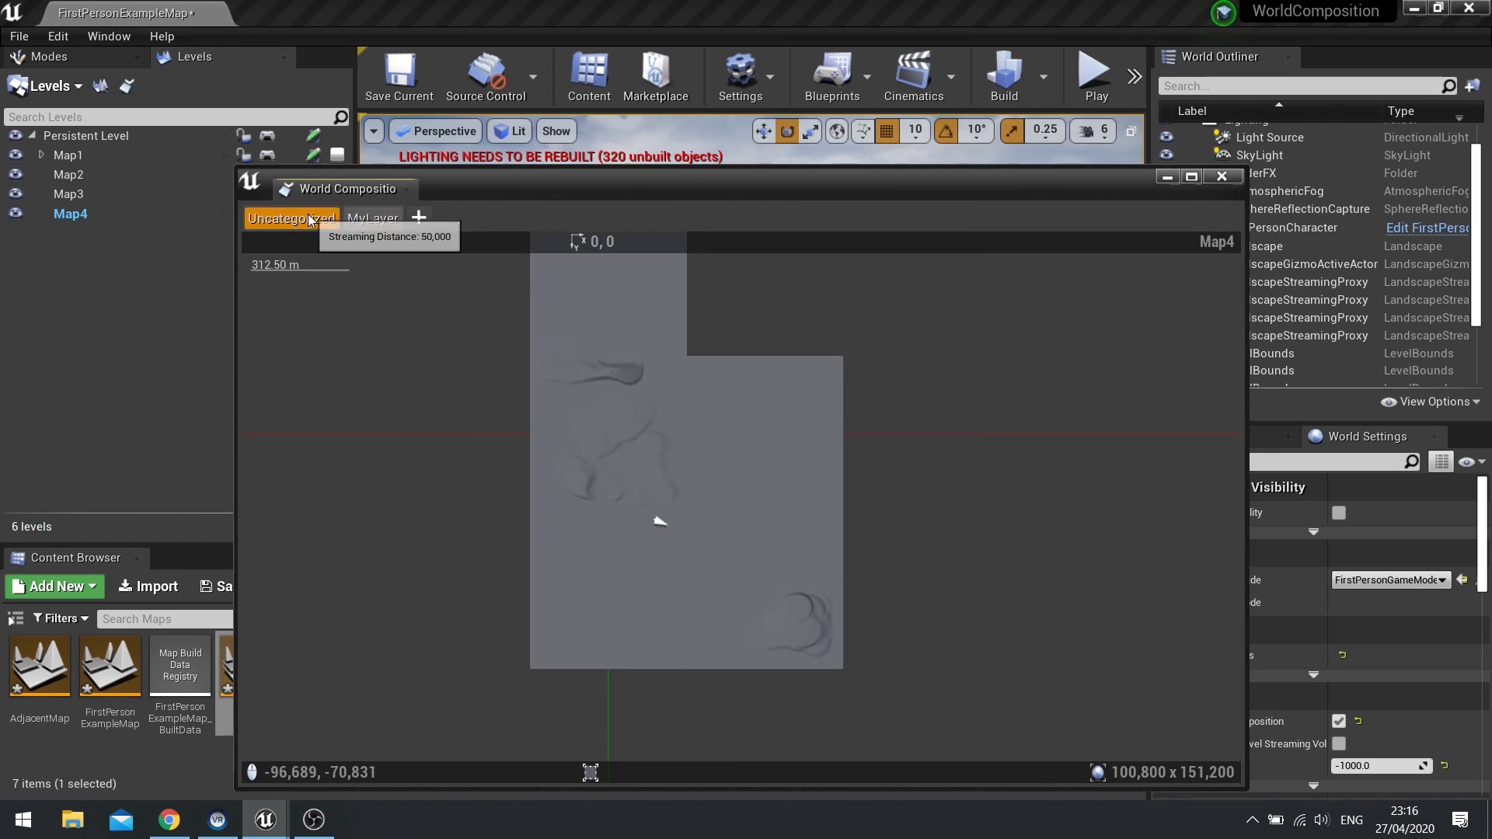
click(375, 223)
click(416, 98)
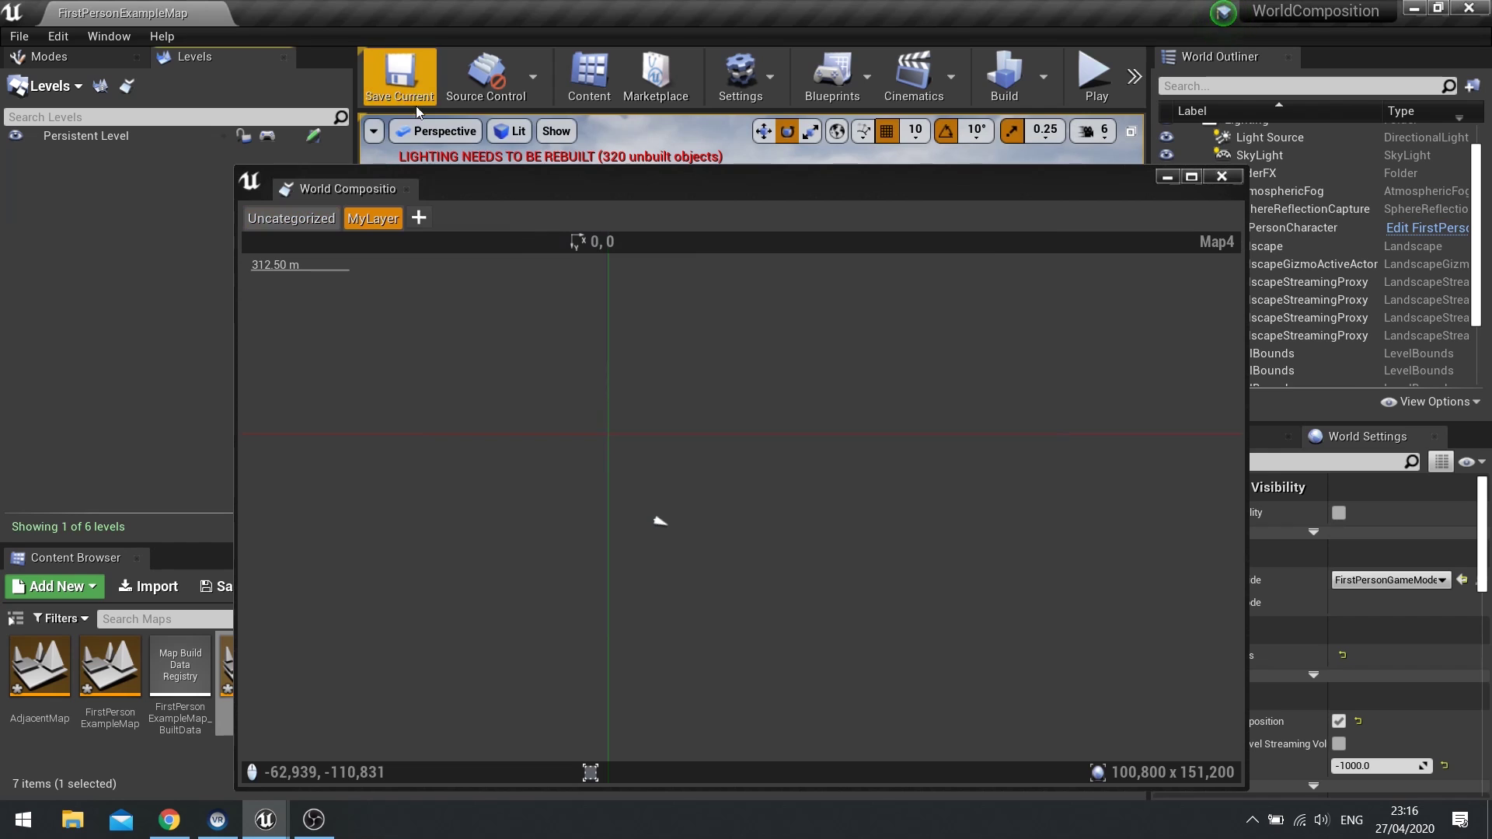
click(1221, 176)
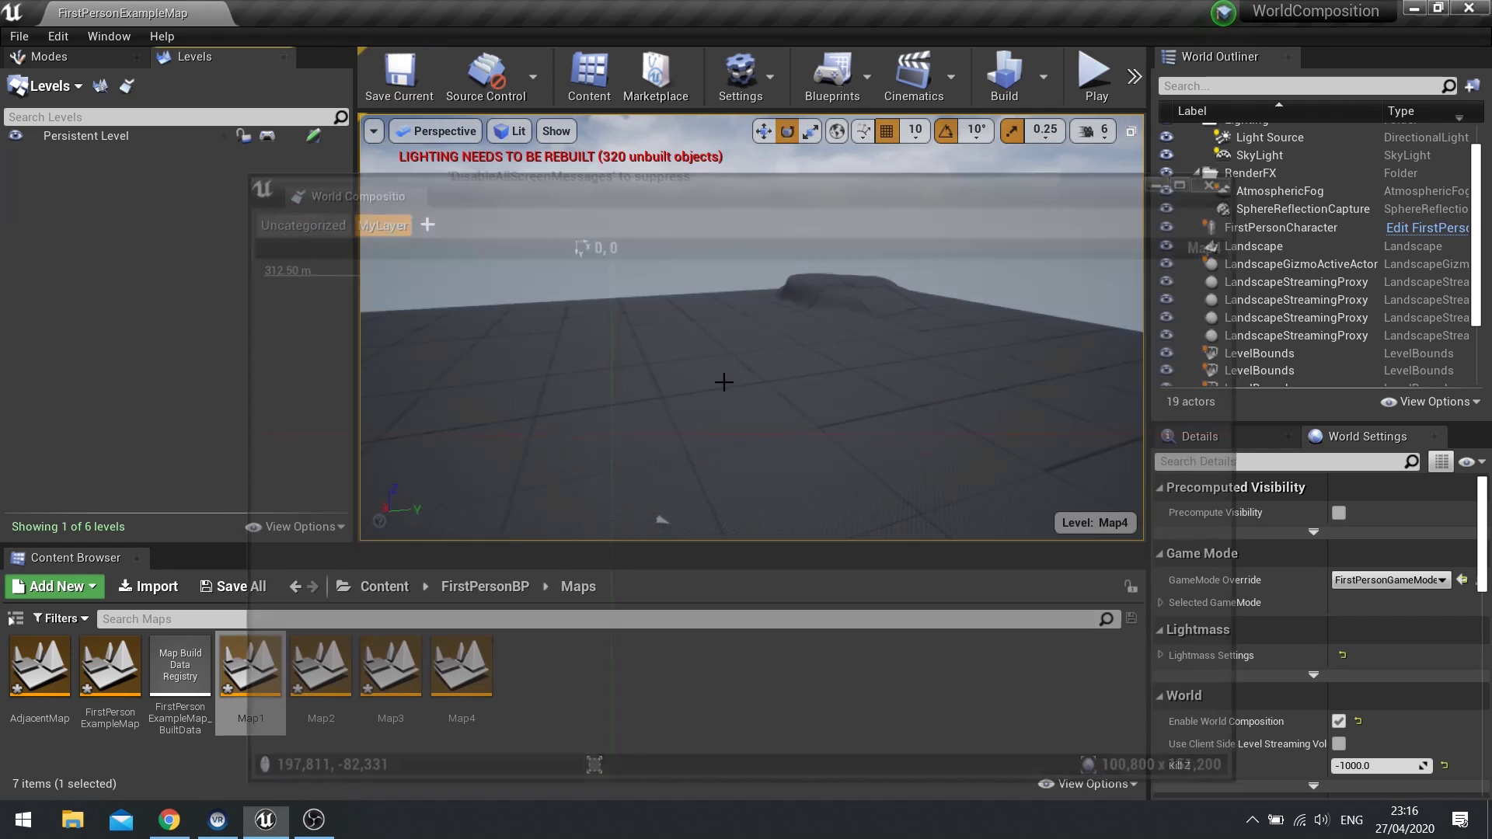
click(99, 660)
right_click(101, 662)
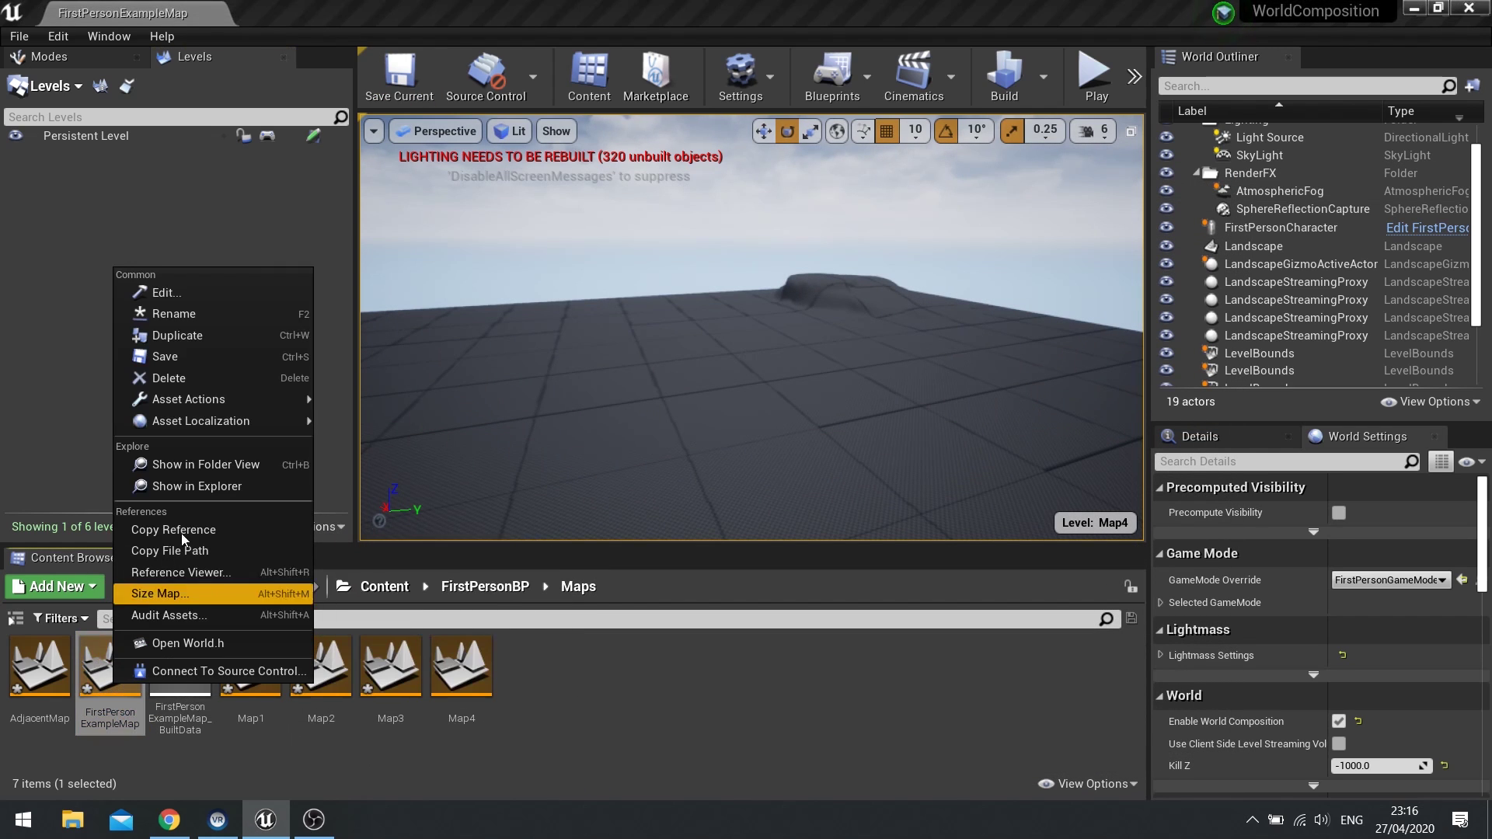
click(179, 361)
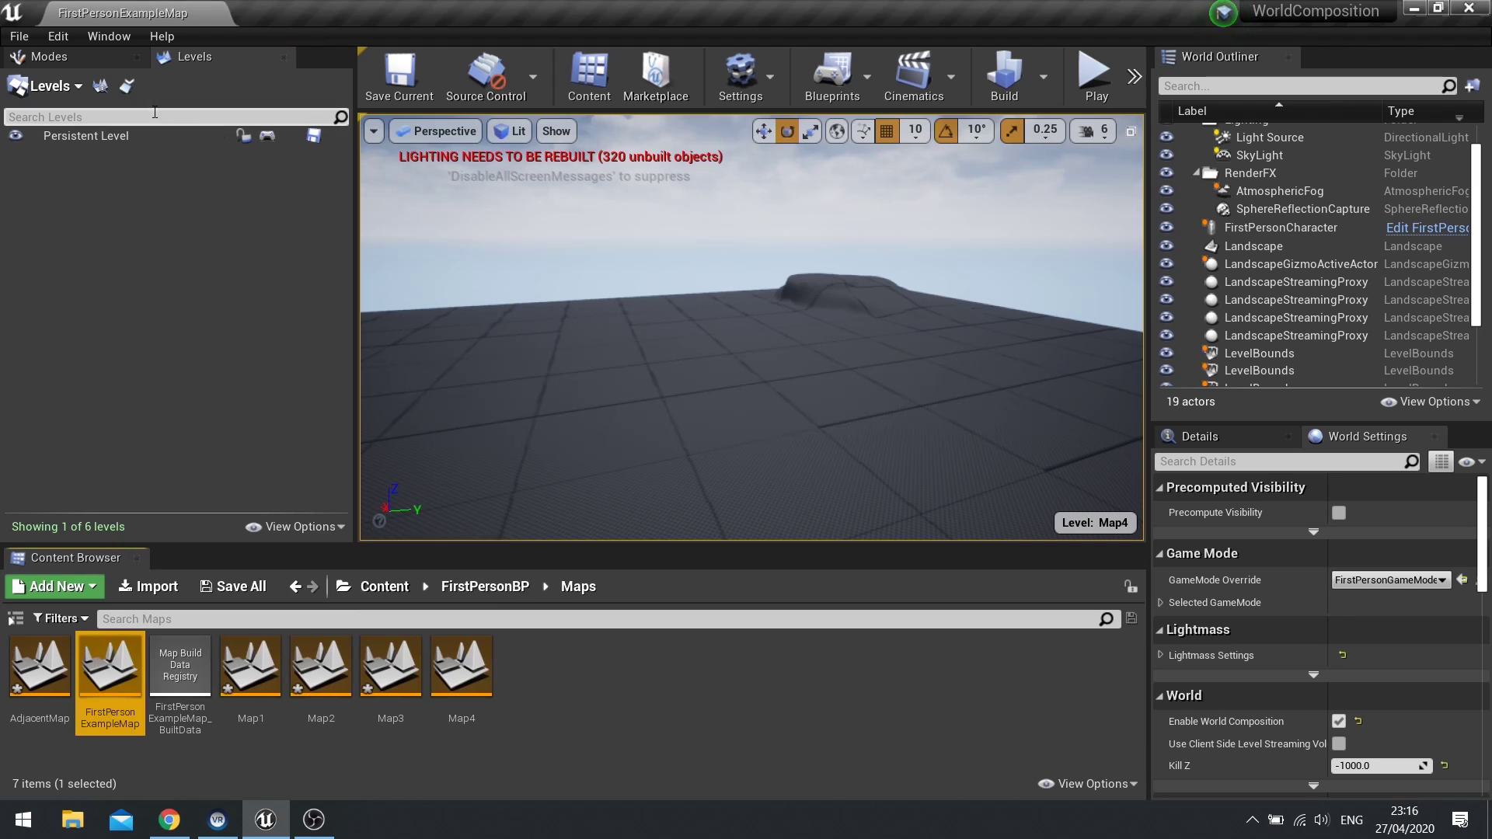
Reopen the world composition, make the Persistent Level the current level, and save it.
click(100, 85)
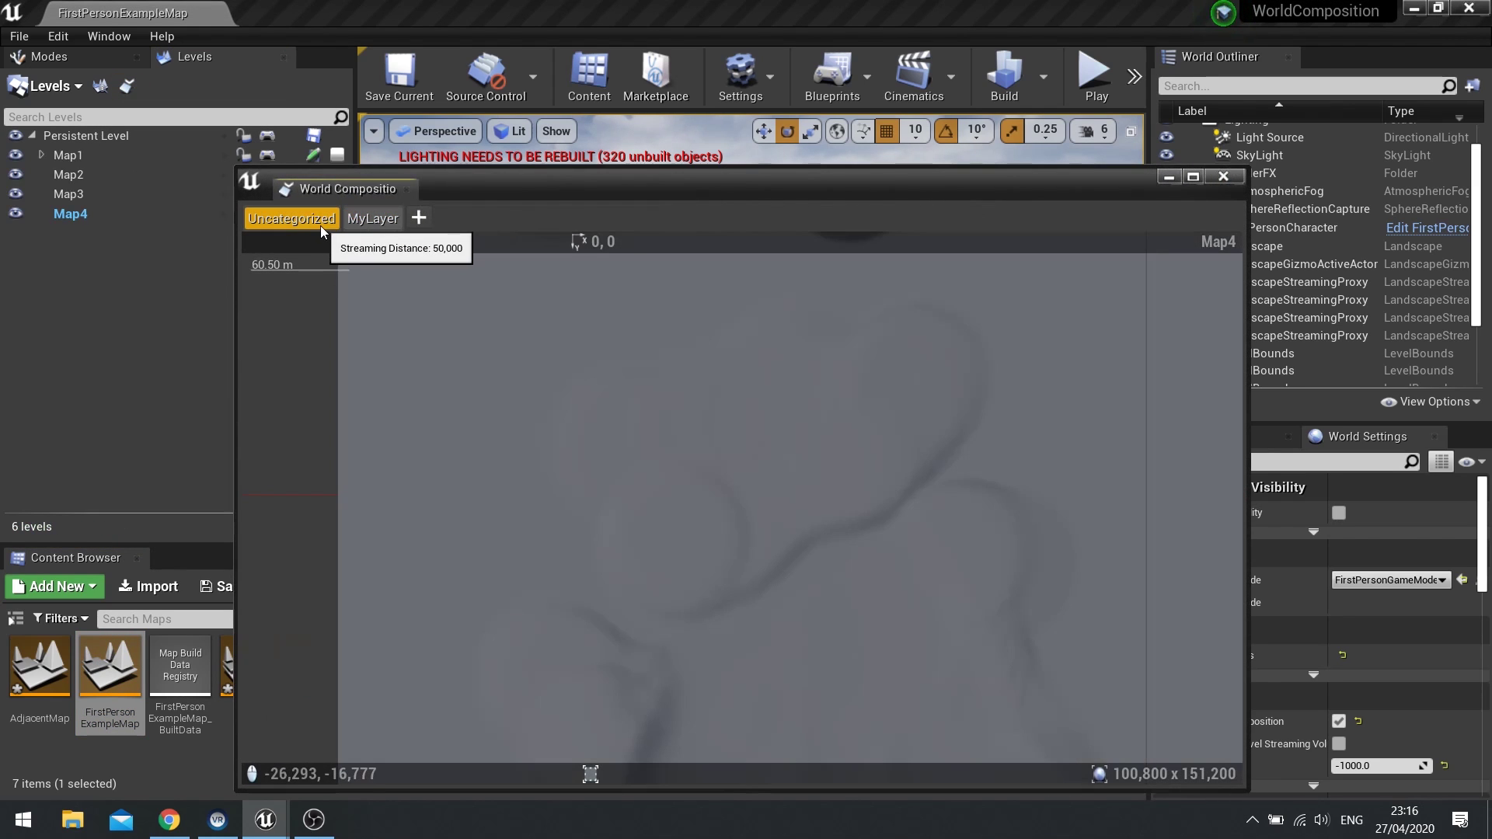
click(370, 220)
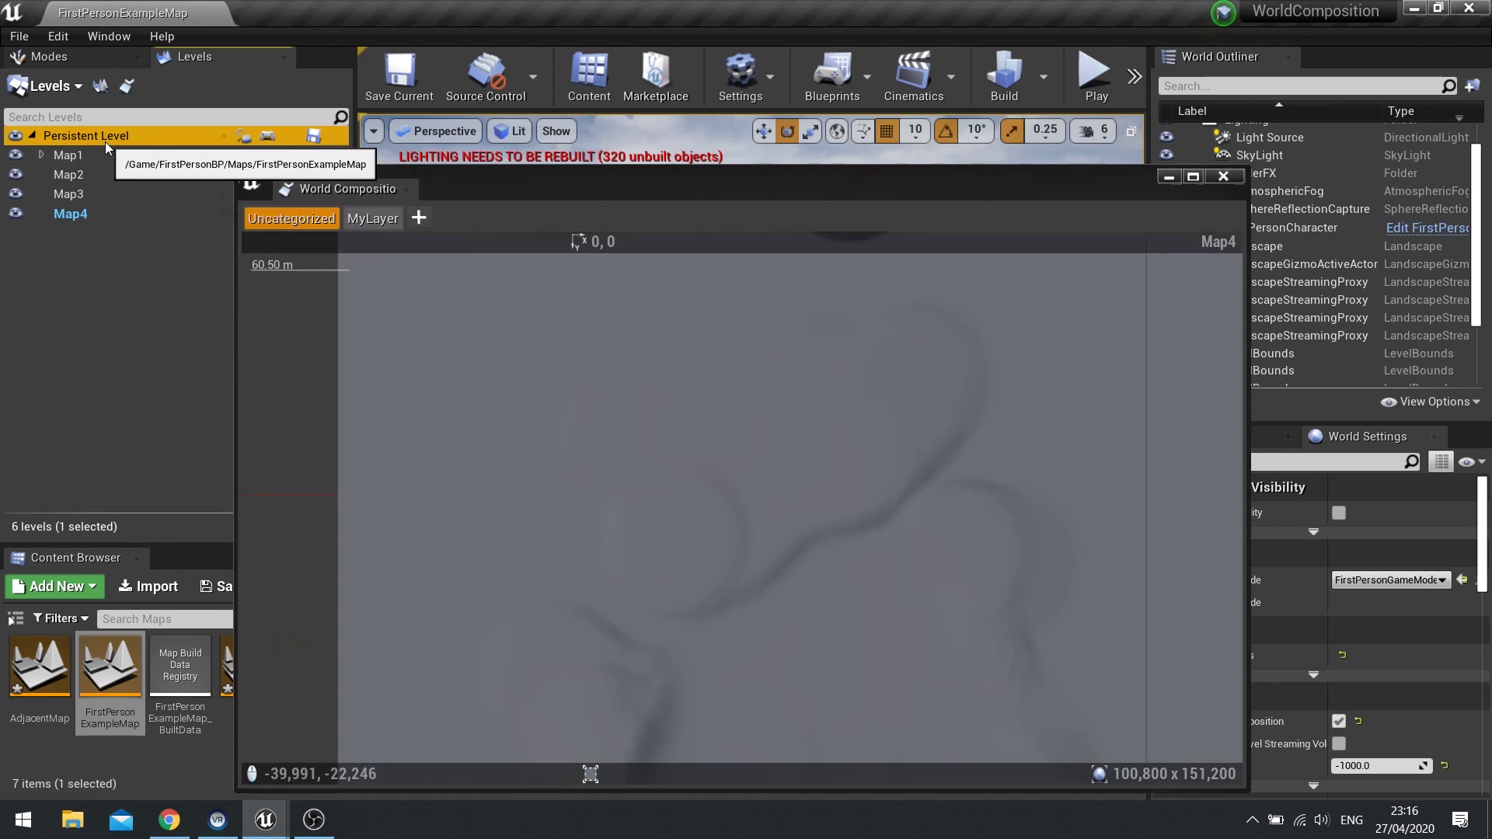
right_click(109, 141)
click(410, 79)
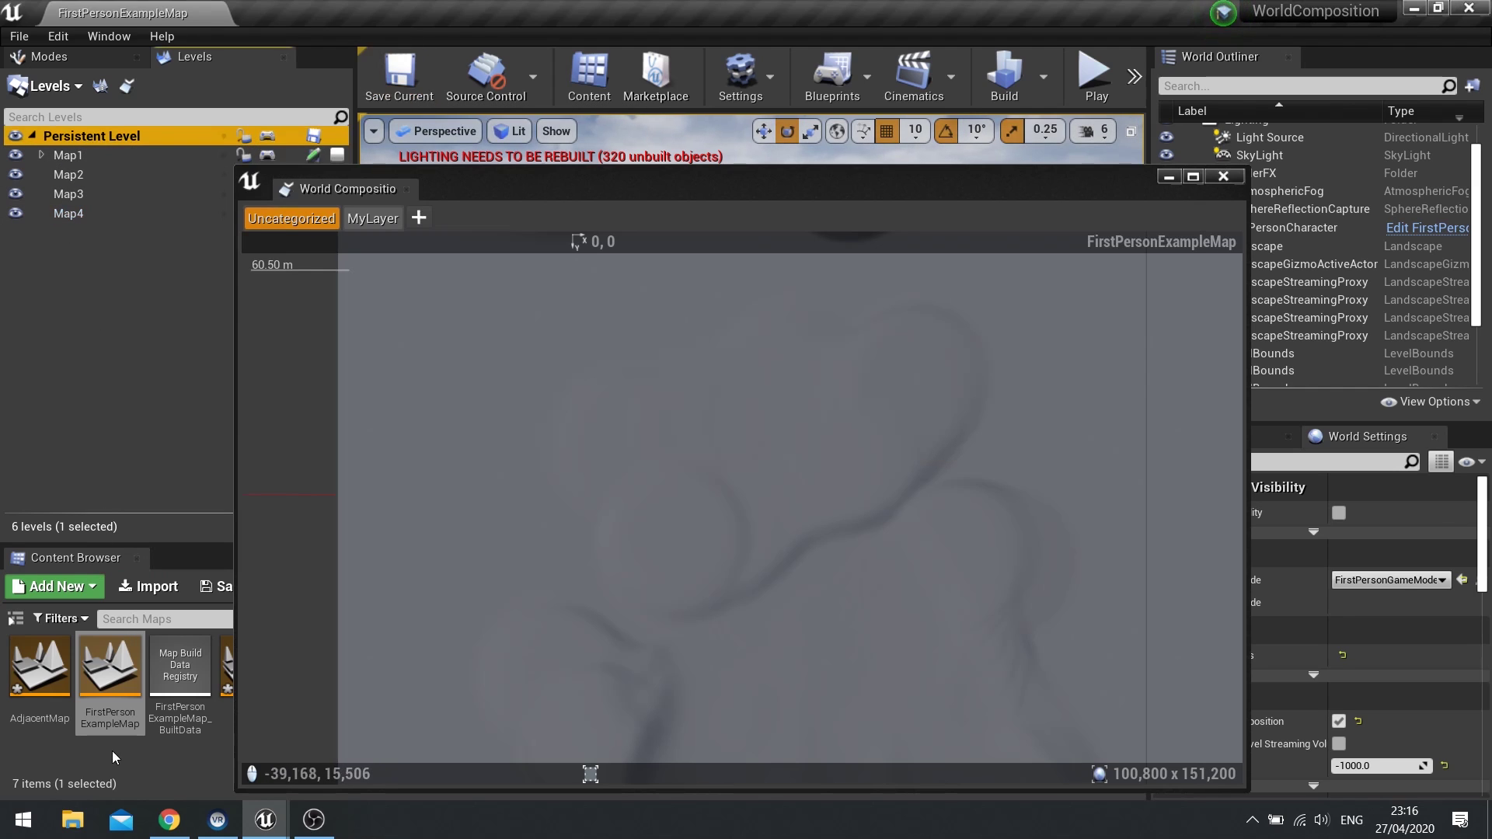
Reload FirstPersonExampleMap, saving the pending level changes, check the whole tile layout in the world composition, and close it.
double_click(114, 693)
click(819, 595)
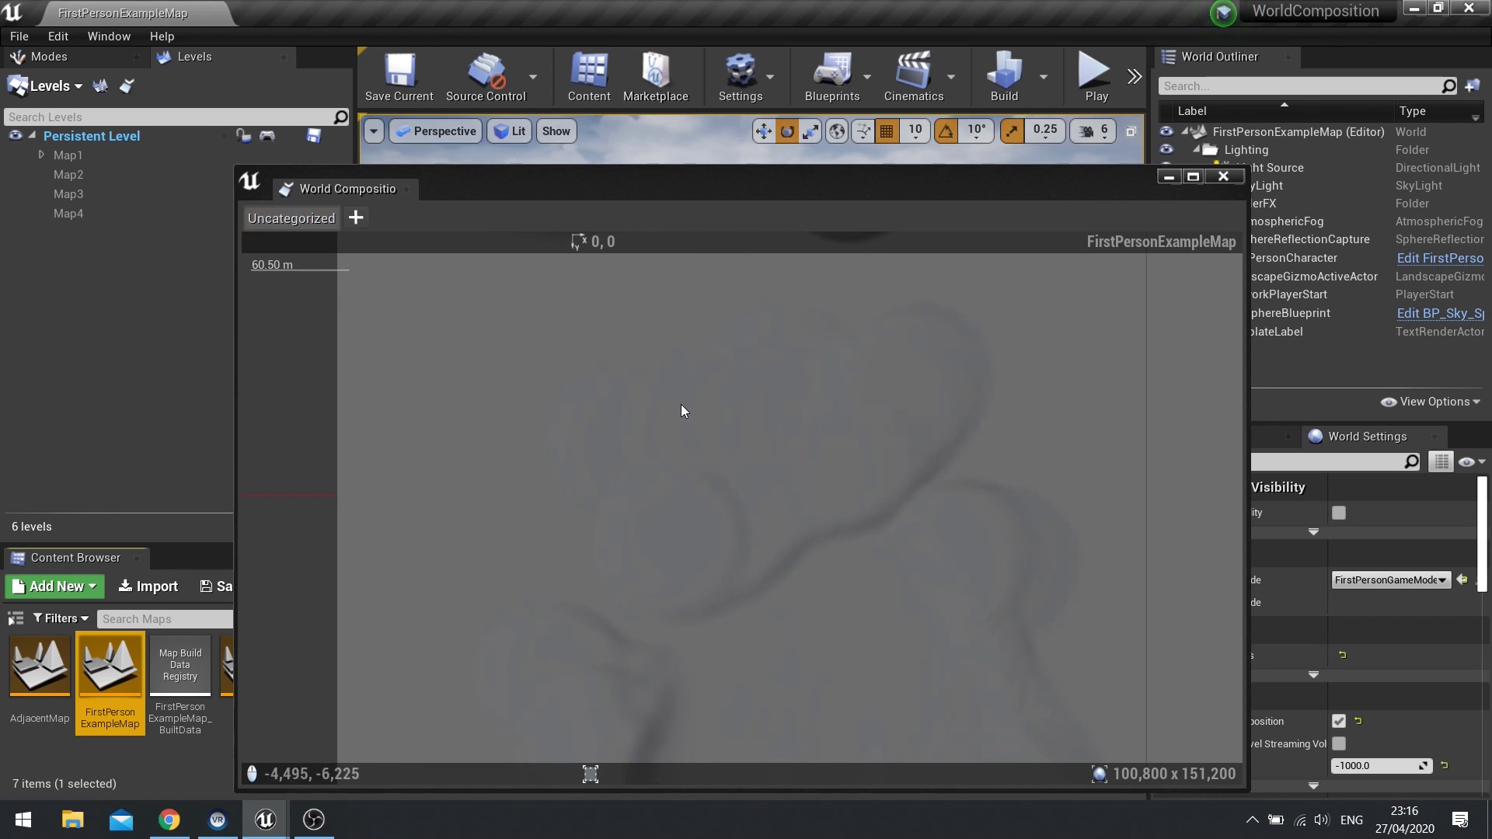
scroll(682, 407, down, 2)
scroll(682, 406, down, 3)
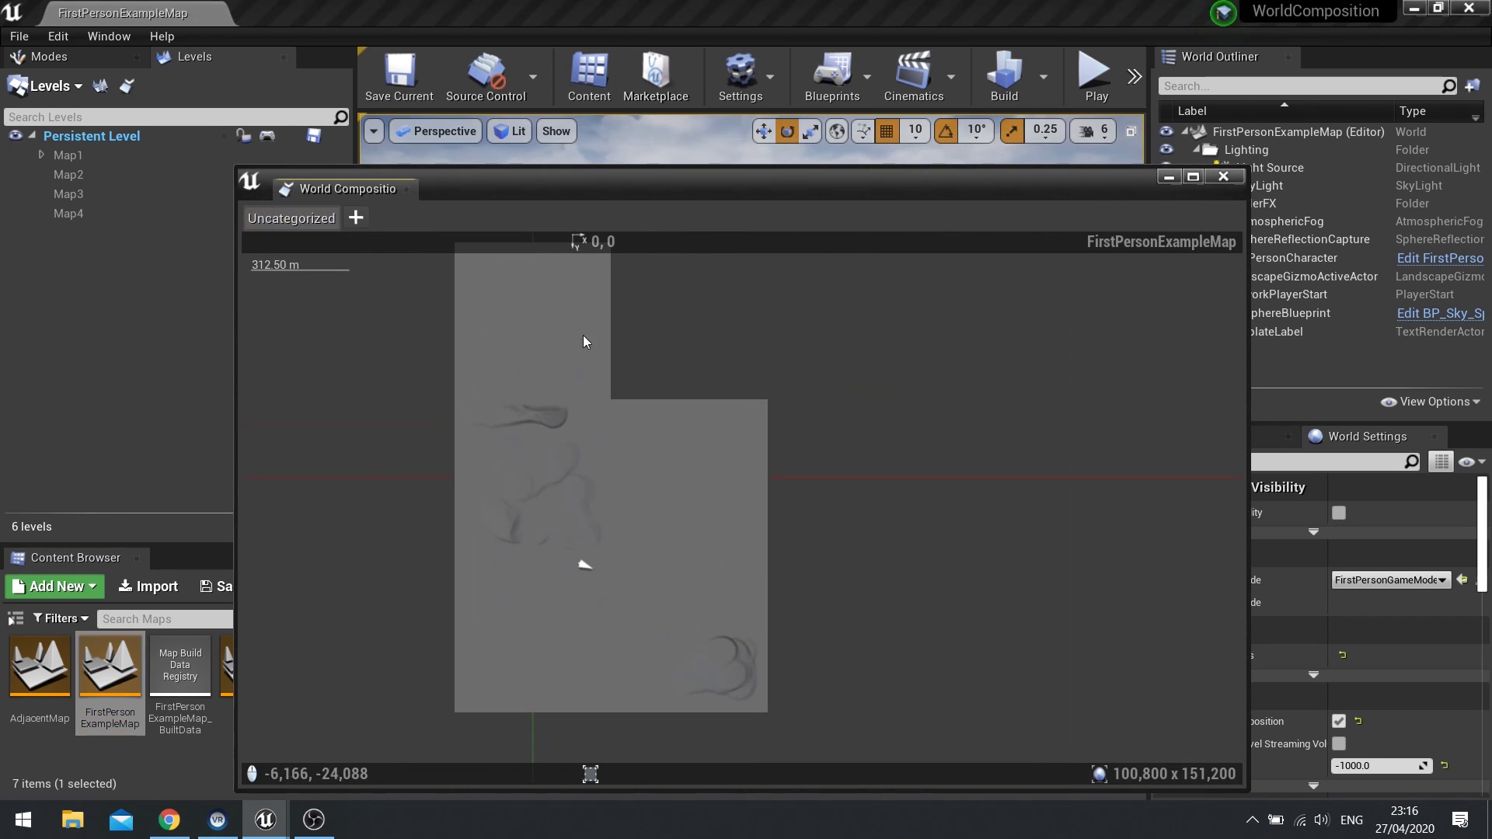
click(1238, 180)
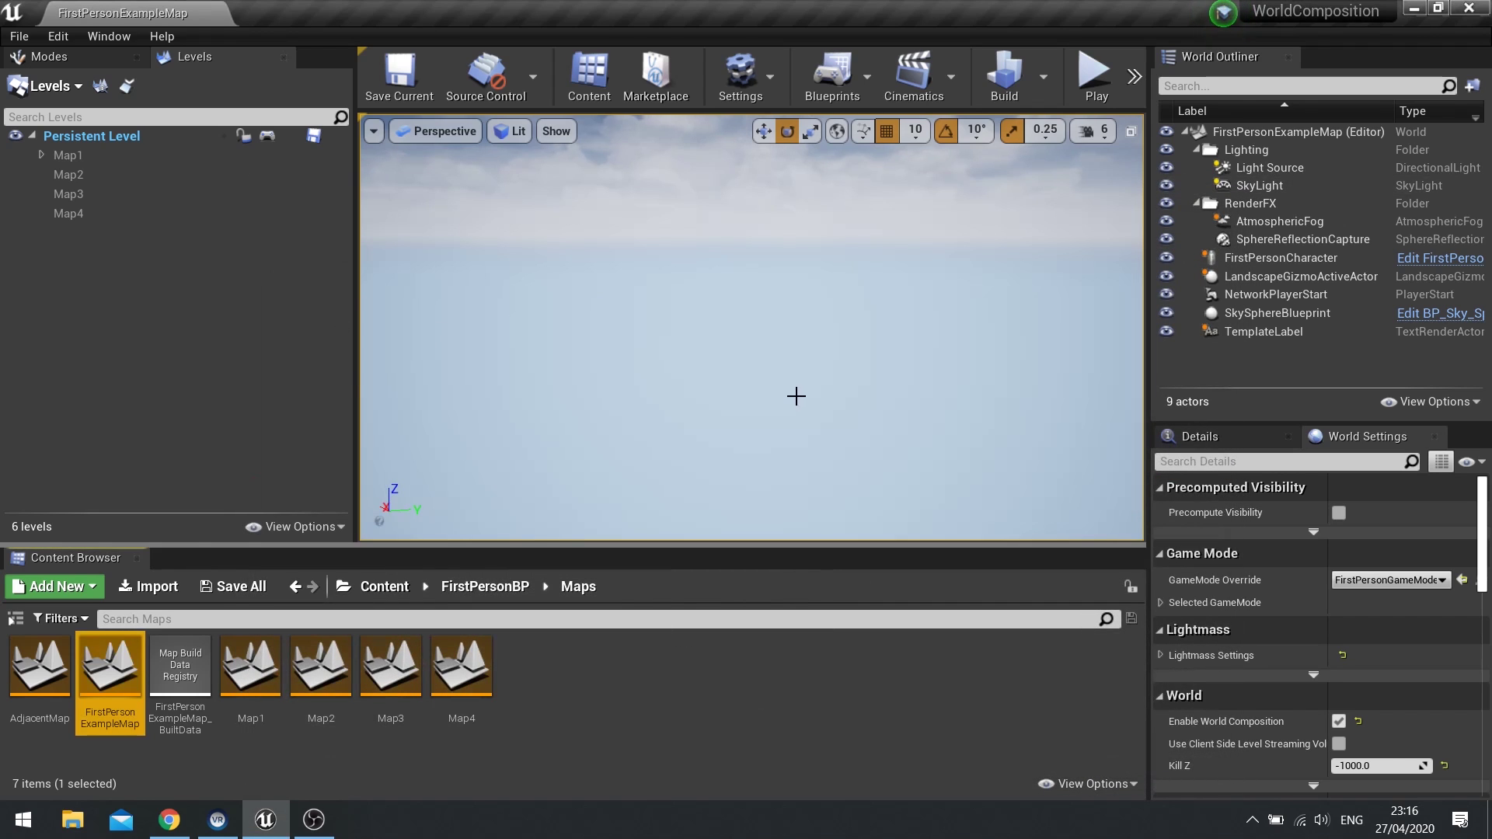
Load the Map1, Map2, Map3 and Map4 sublevels together into the persistent level.
right_drag(795, 396, 770, 443)
click(119, 159)
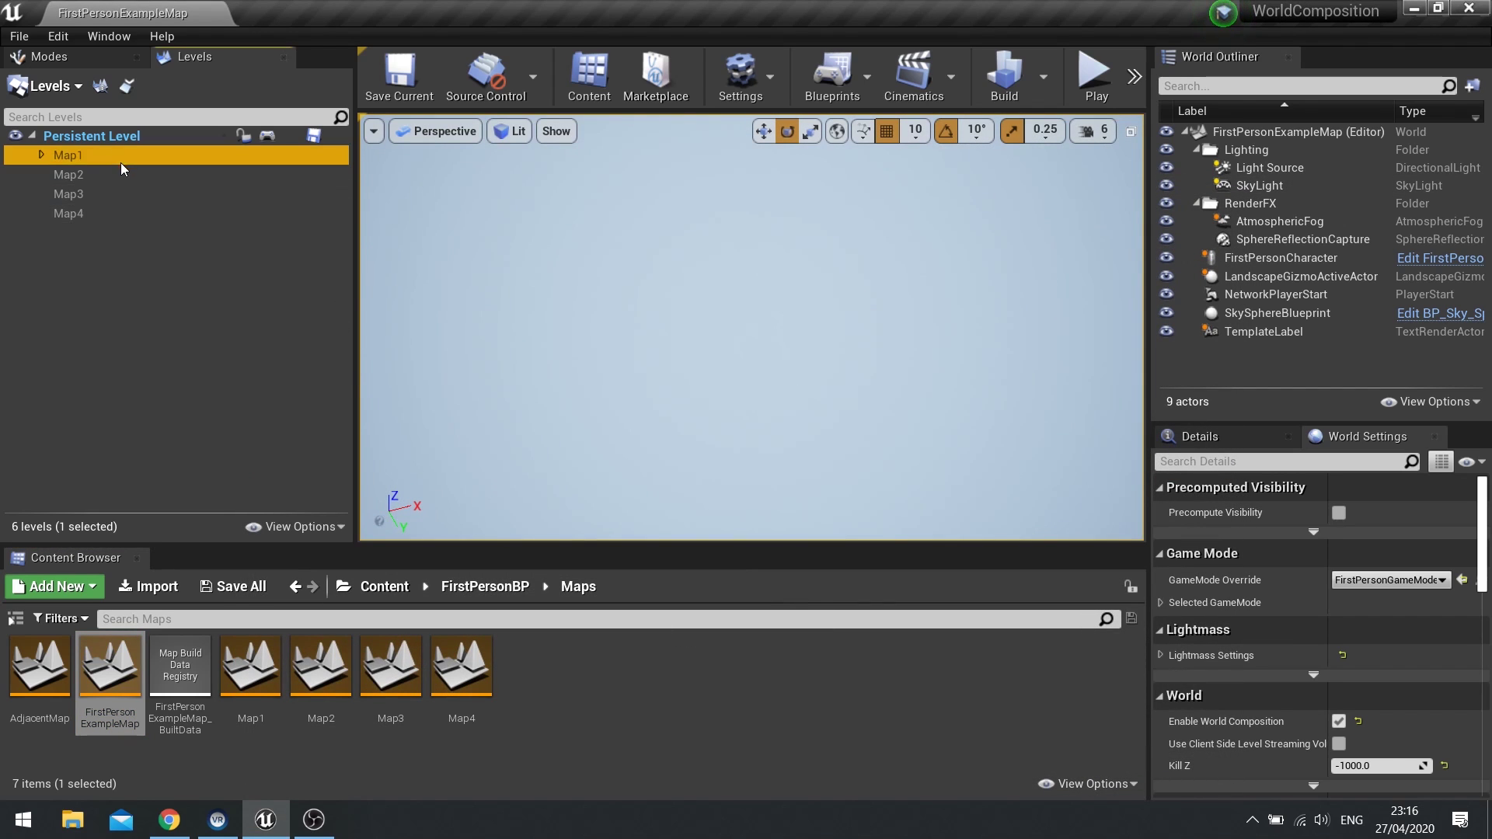
right_click(94, 157)
click(71, 216)
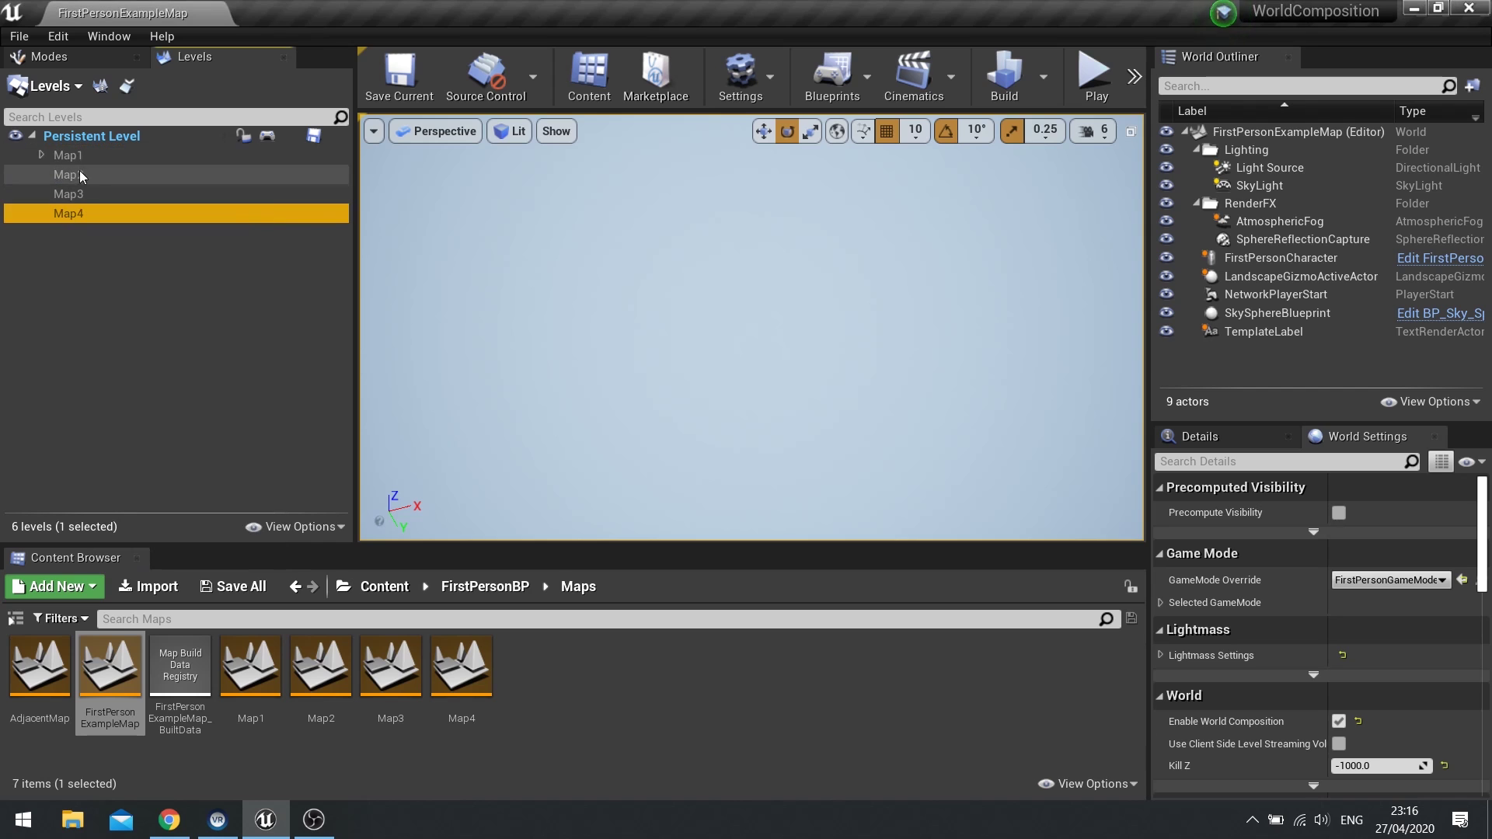
shift+click(81, 158)
right_click(81, 160)
click(159, 202)
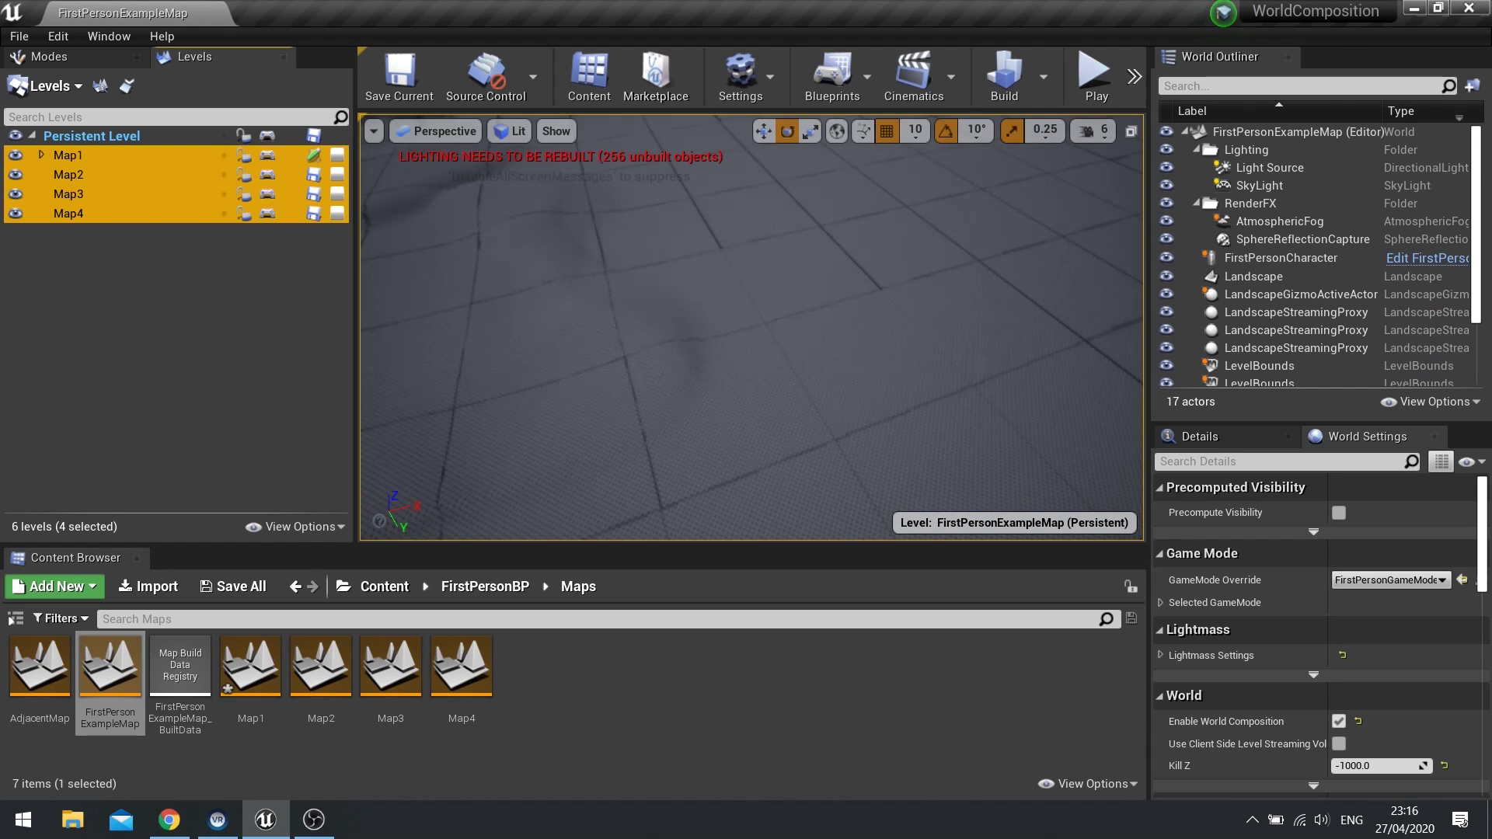
right_drag(707, 334, 741, 349)
click(707, 333)
click(676, 419)
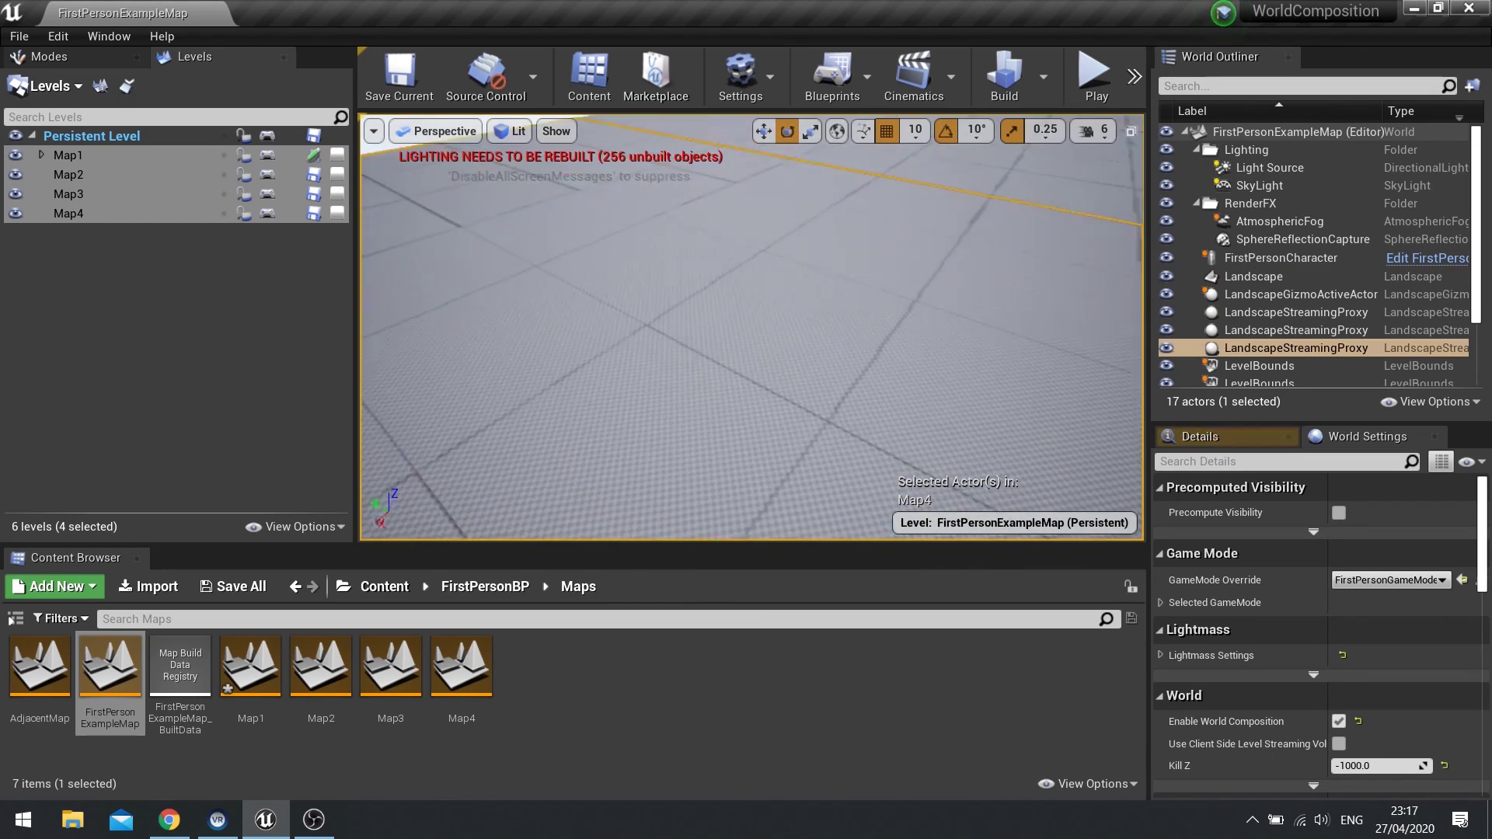
click(235, 344)
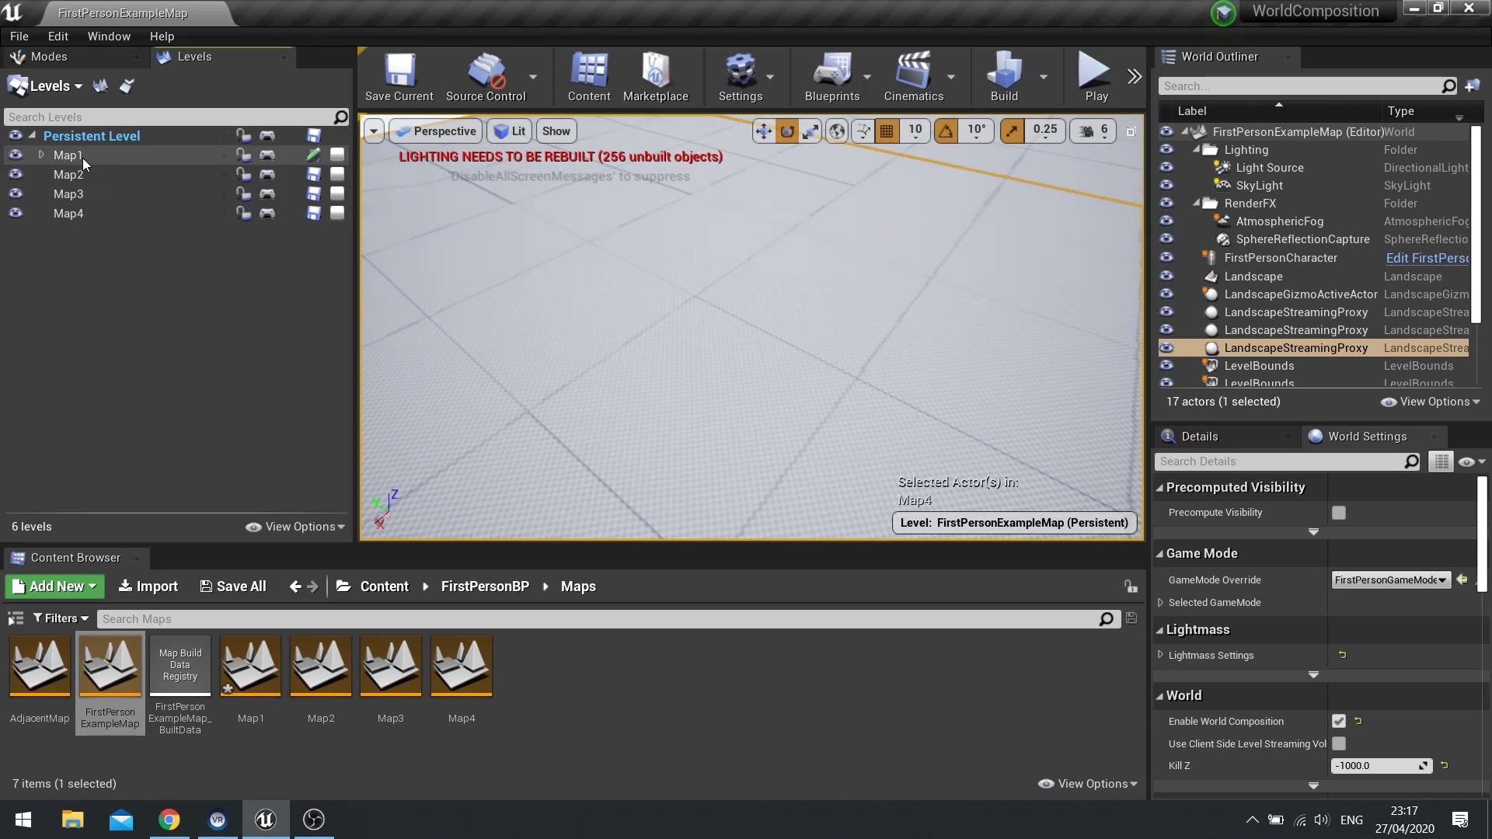
click(84, 213)
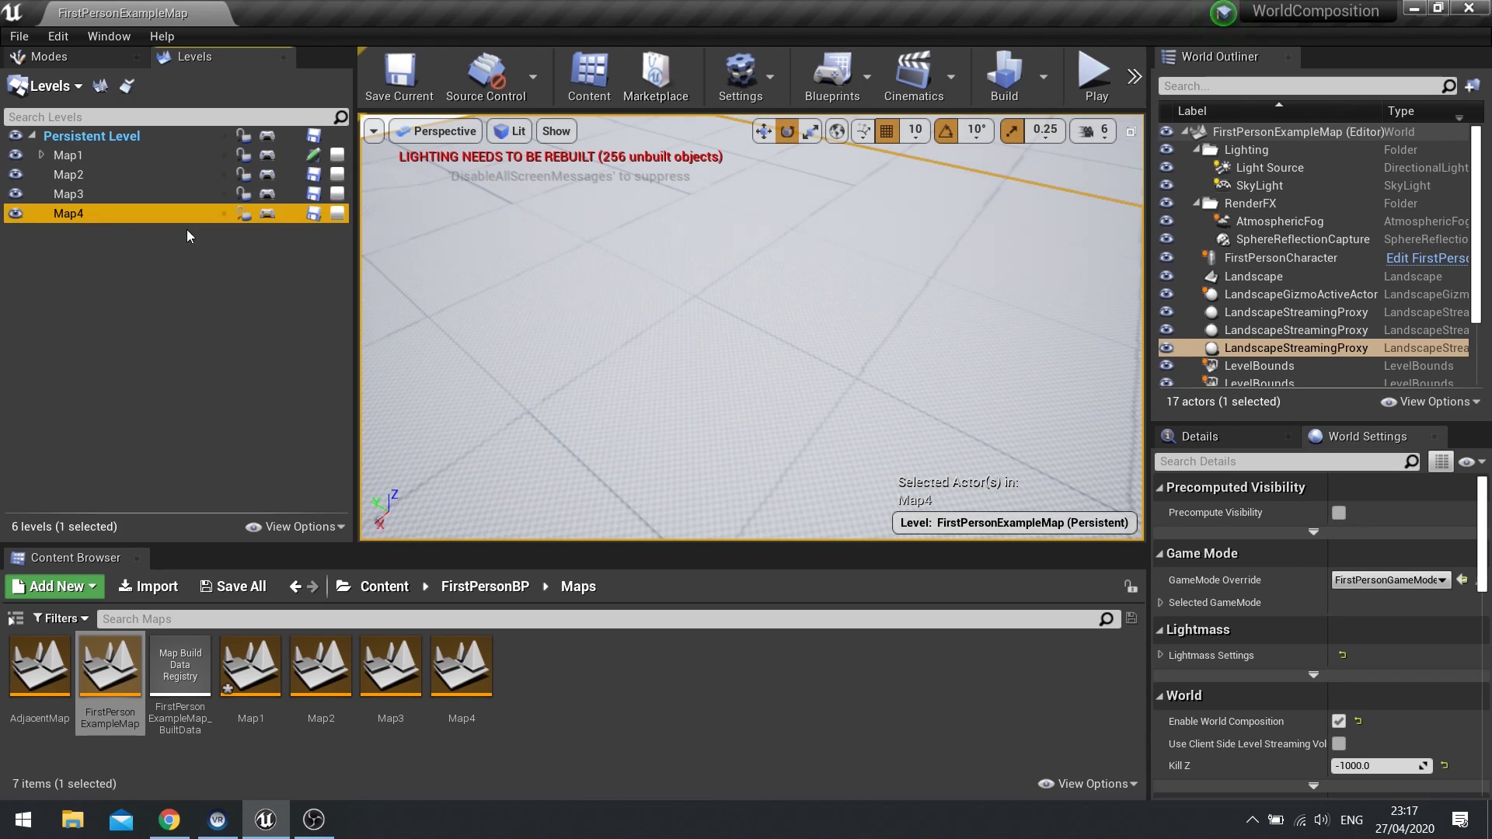
right_click(77, 217)
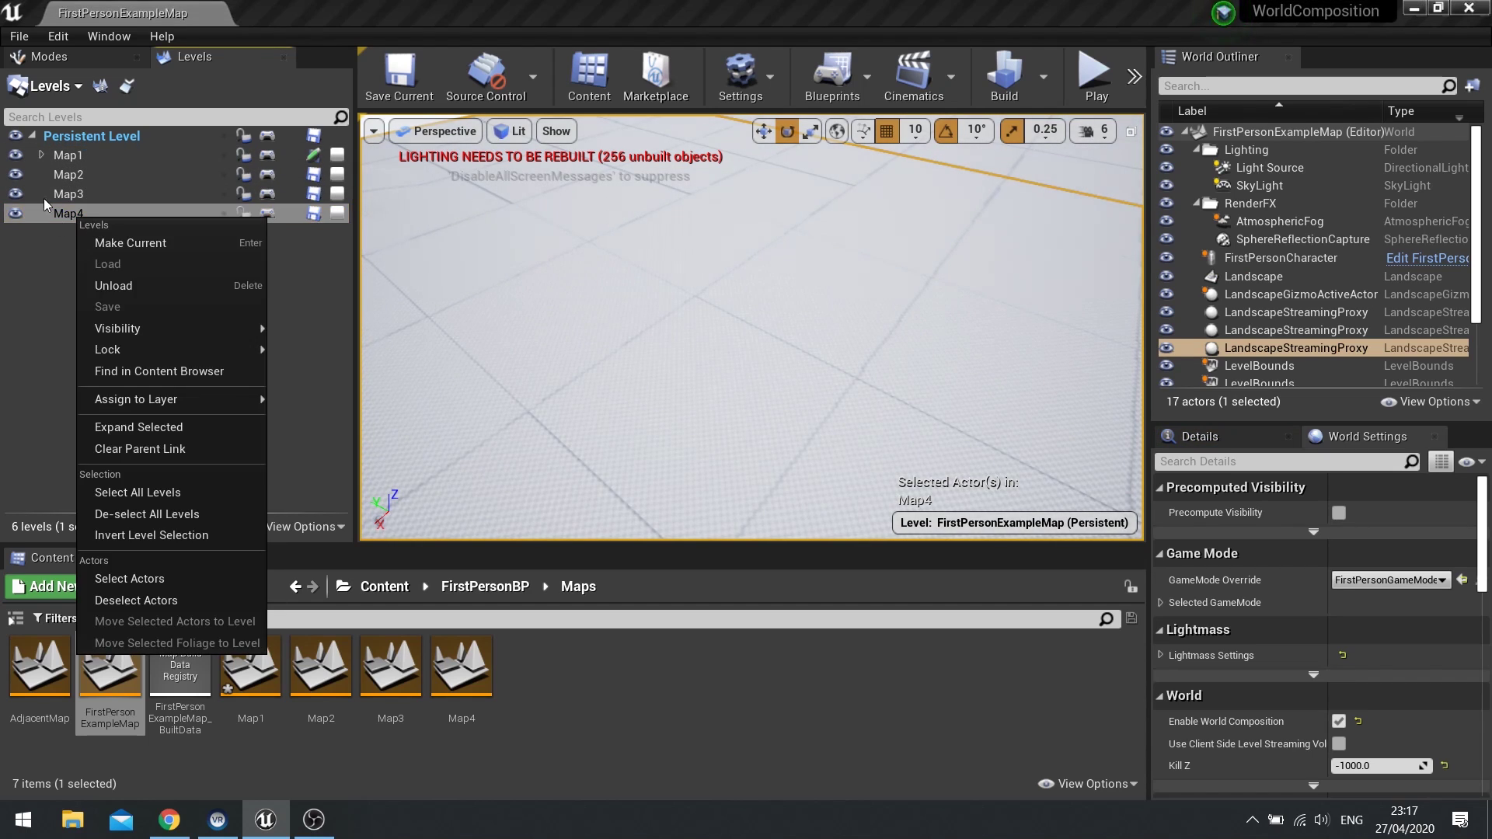
Create a new level named Village in the FirstPersonBP/Maps folder and load it into the world.
click(65, 87)
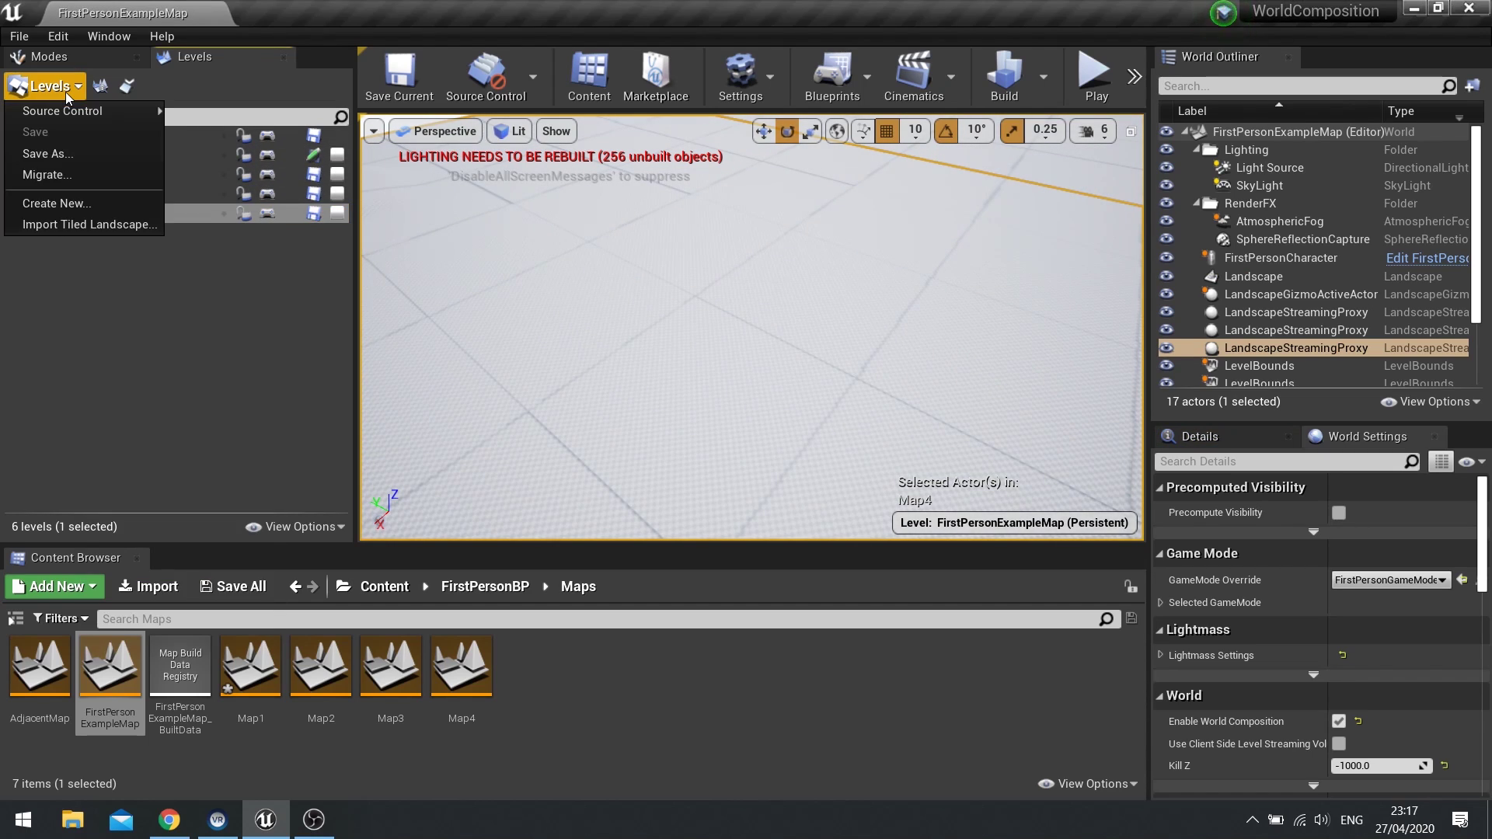
click(58, 202)
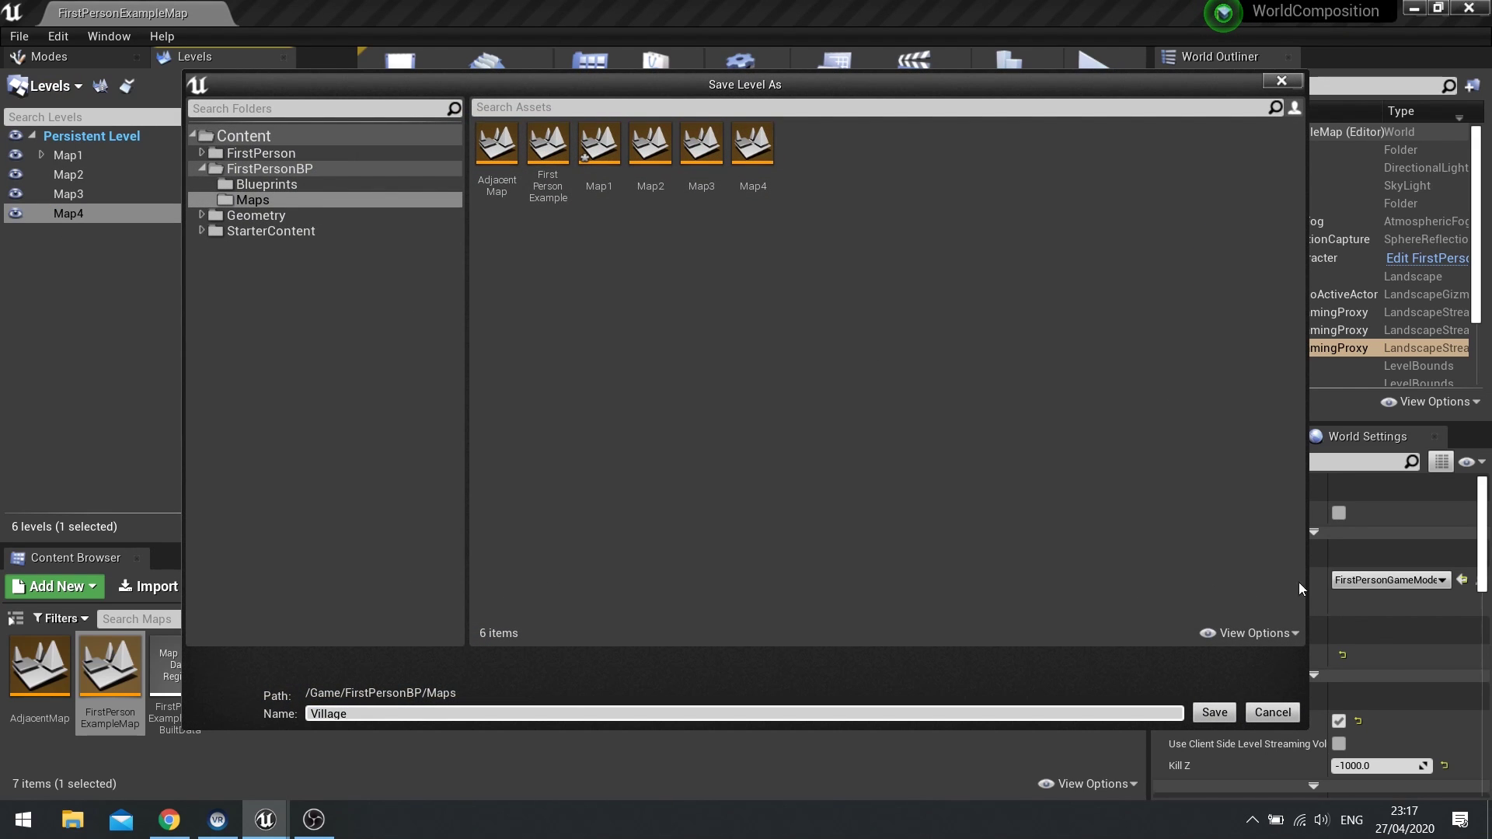
click(1212, 712)
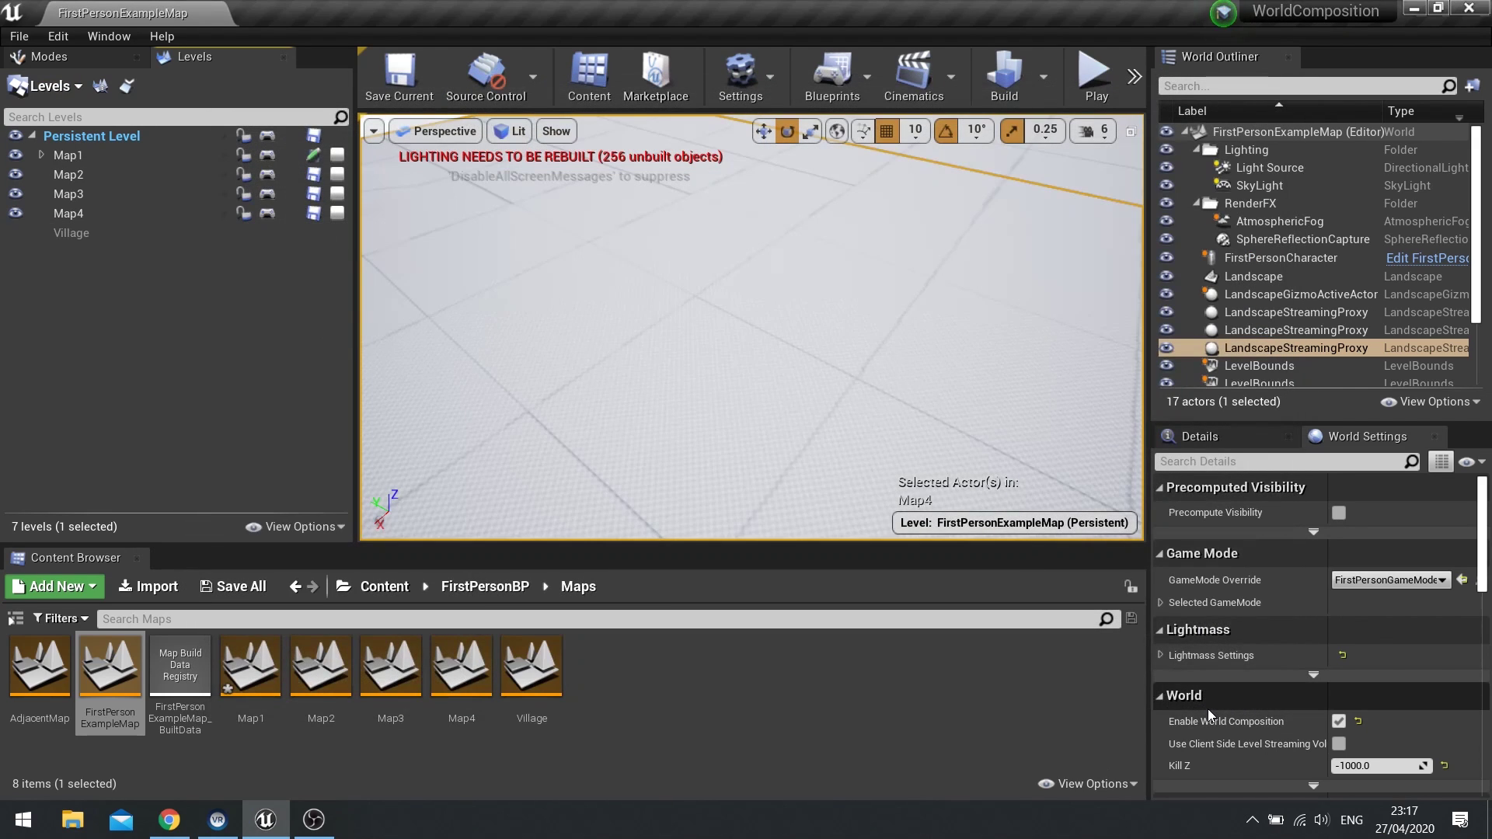
click(95, 238)
right_click(95, 238)
click(132, 283)
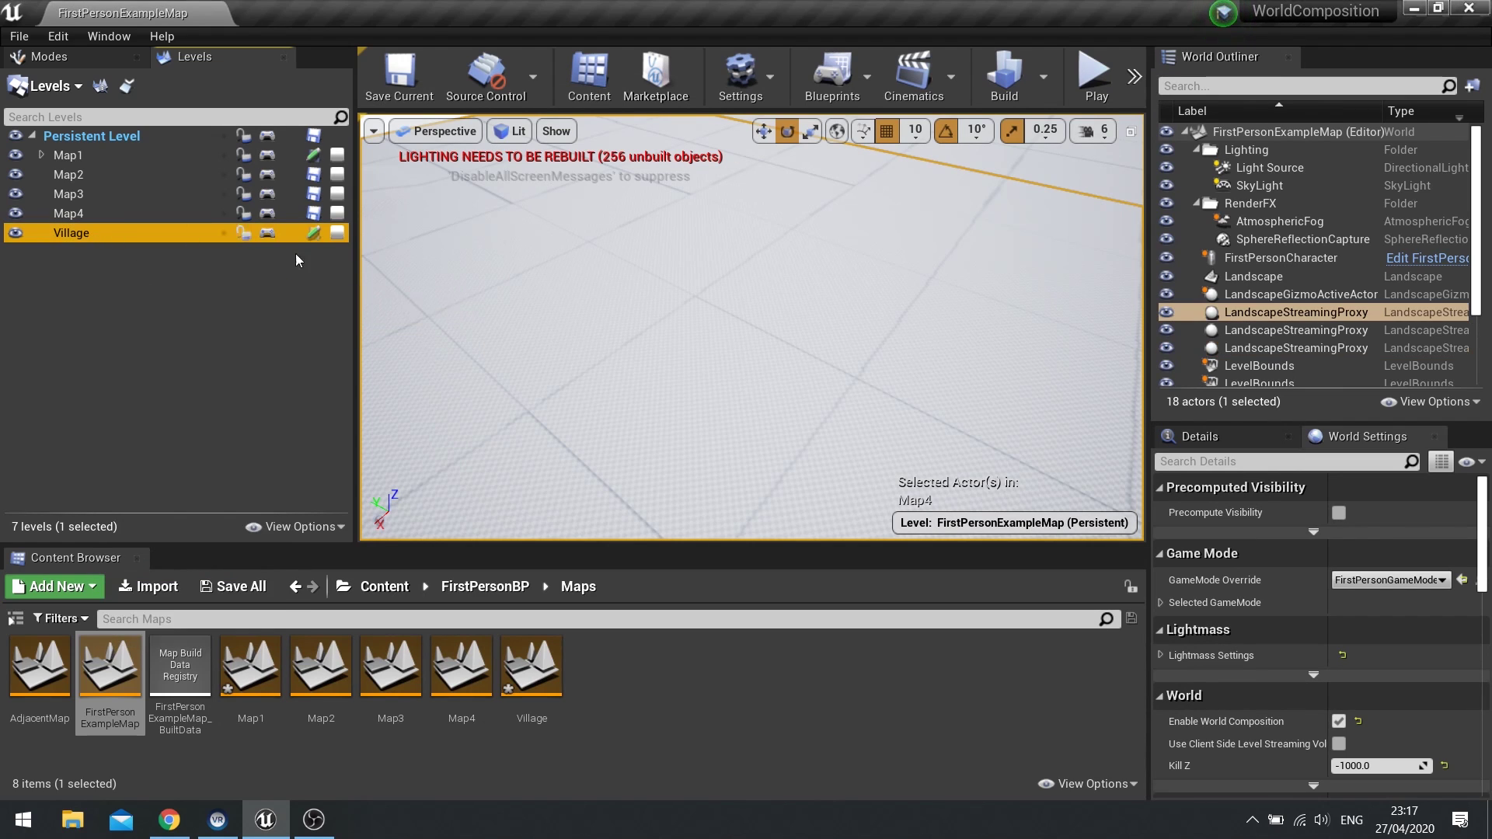
Make Village the current level so that new actors go into it.
click(51, 58)
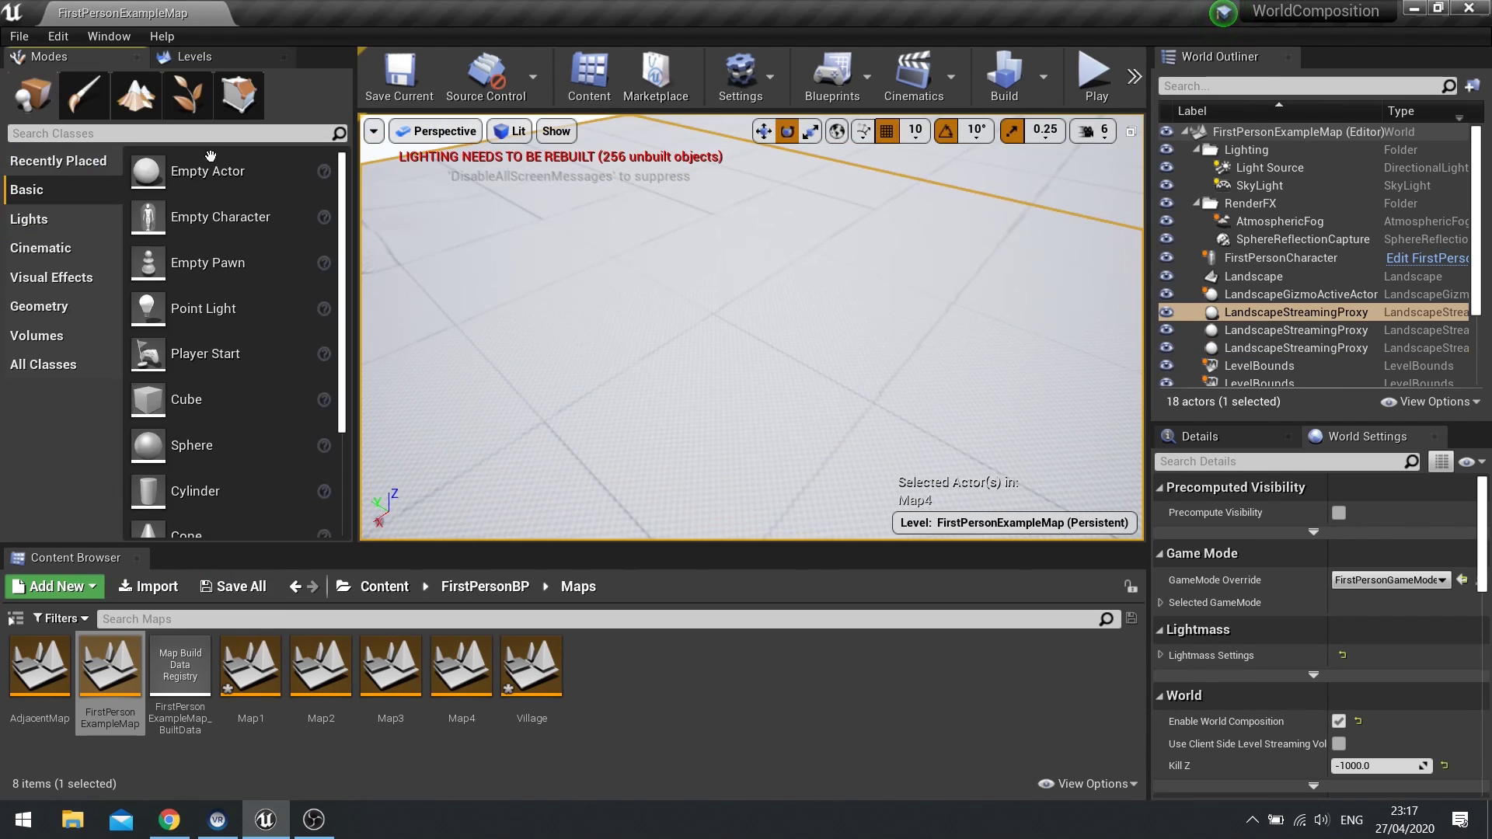
click(165, 59)
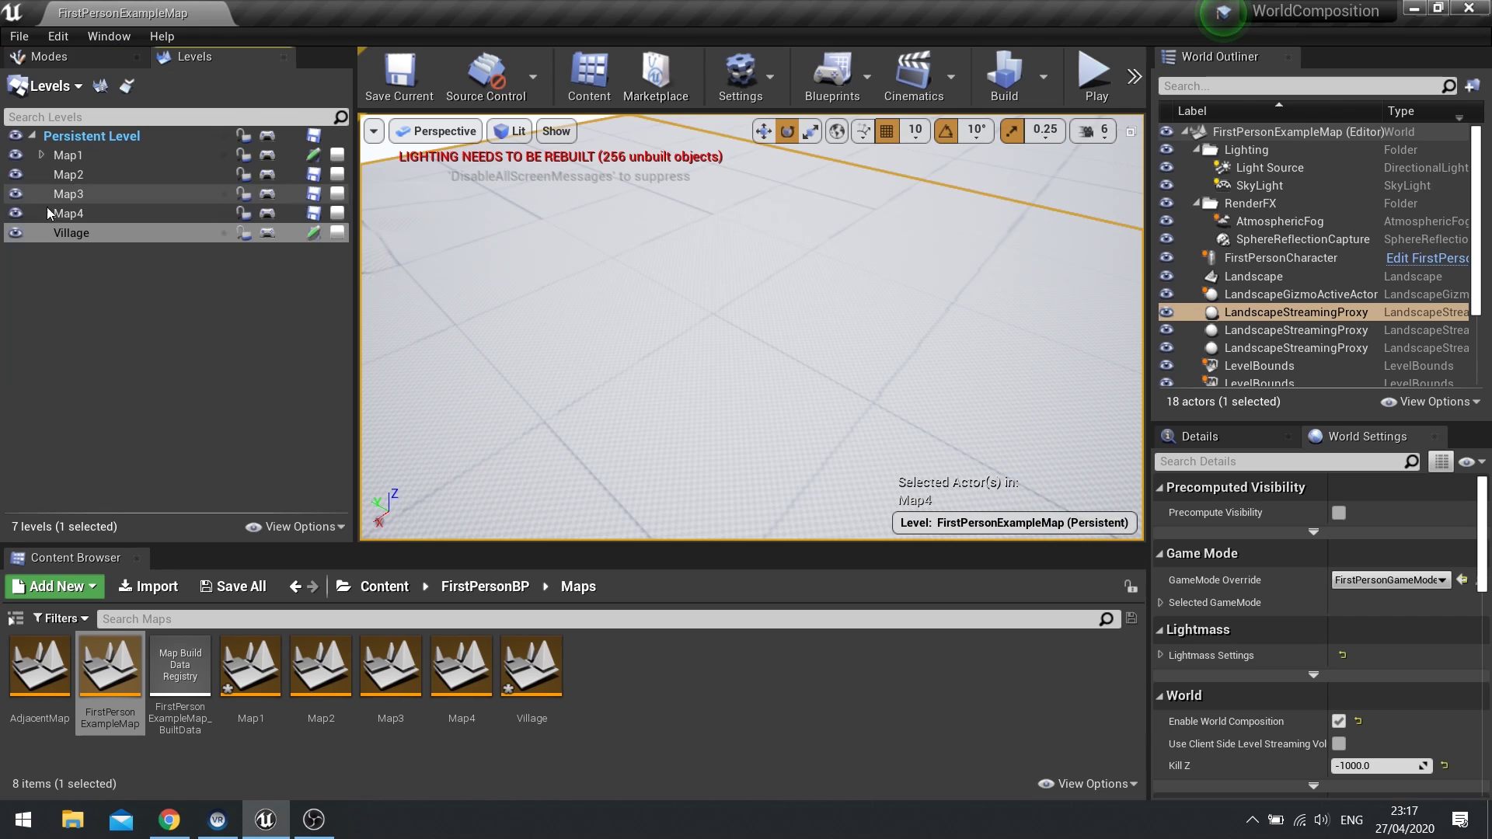
double_click(80, 235)
Place a Box geometry brush on the landscape, then duplicate it behind the original and scale the copy up uniformly.
click(49, 57)
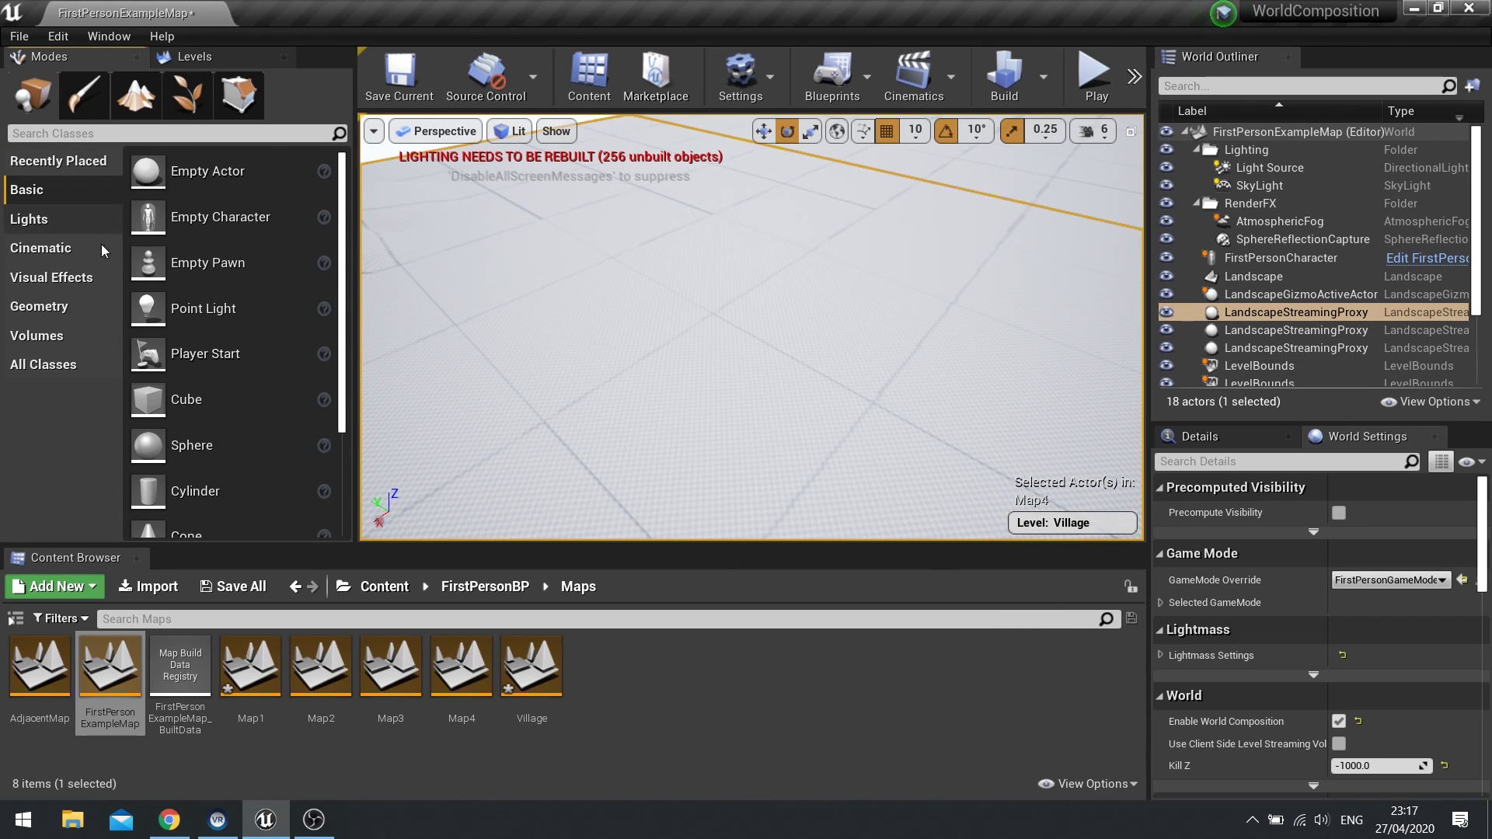
click(54, 309)
mouse_move(177, 170)
mouse_down()
mouse_move(637, 351)
mouse_move(646, 342)
mouse_up()
key(r)
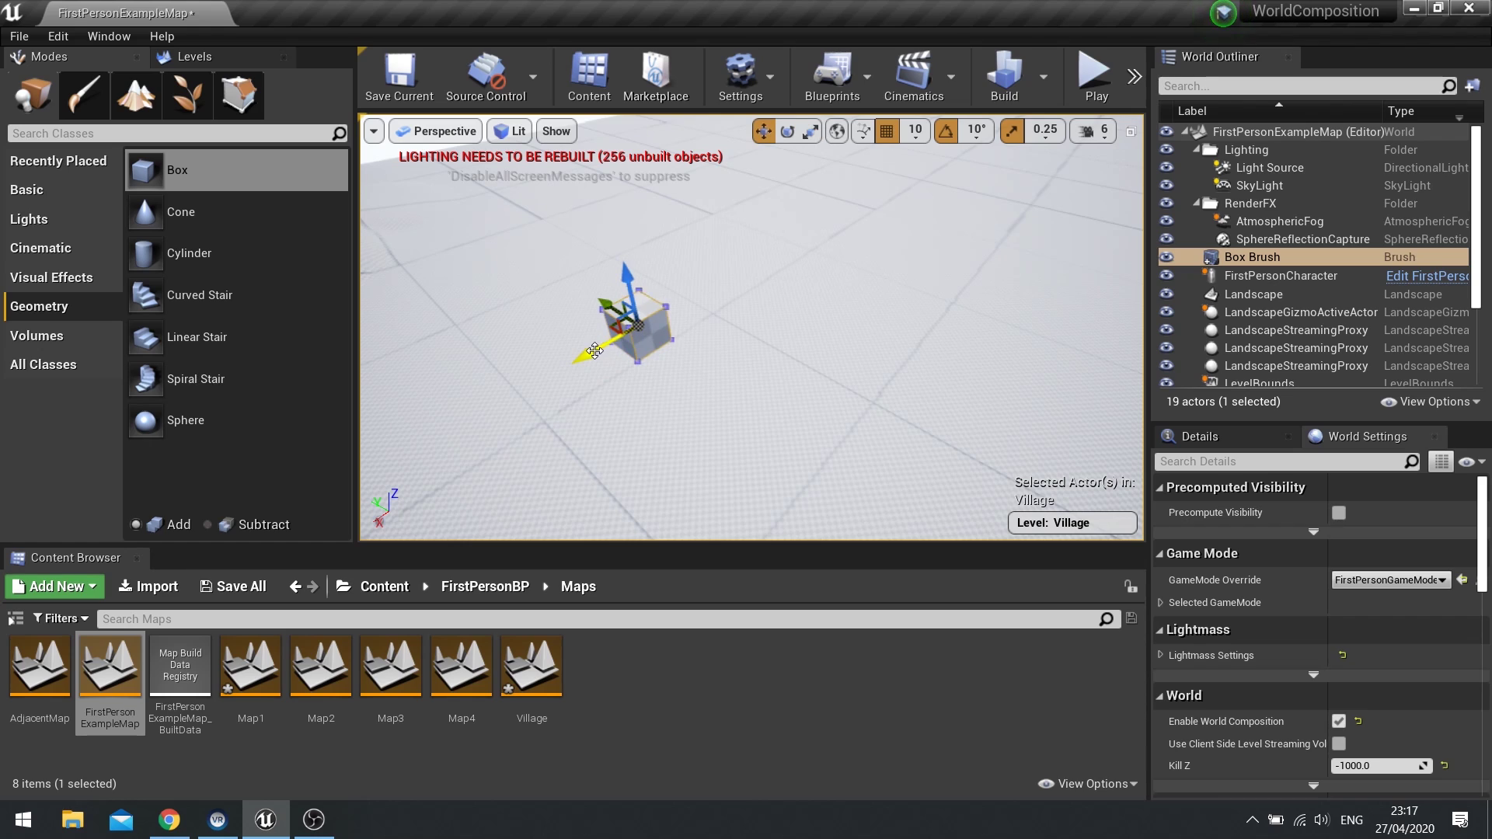
mouse_move(595, 351)
alt+mouse_down()
mouse_move(721, 293)
mouse_move(706, 305)
alt+mouse_up()
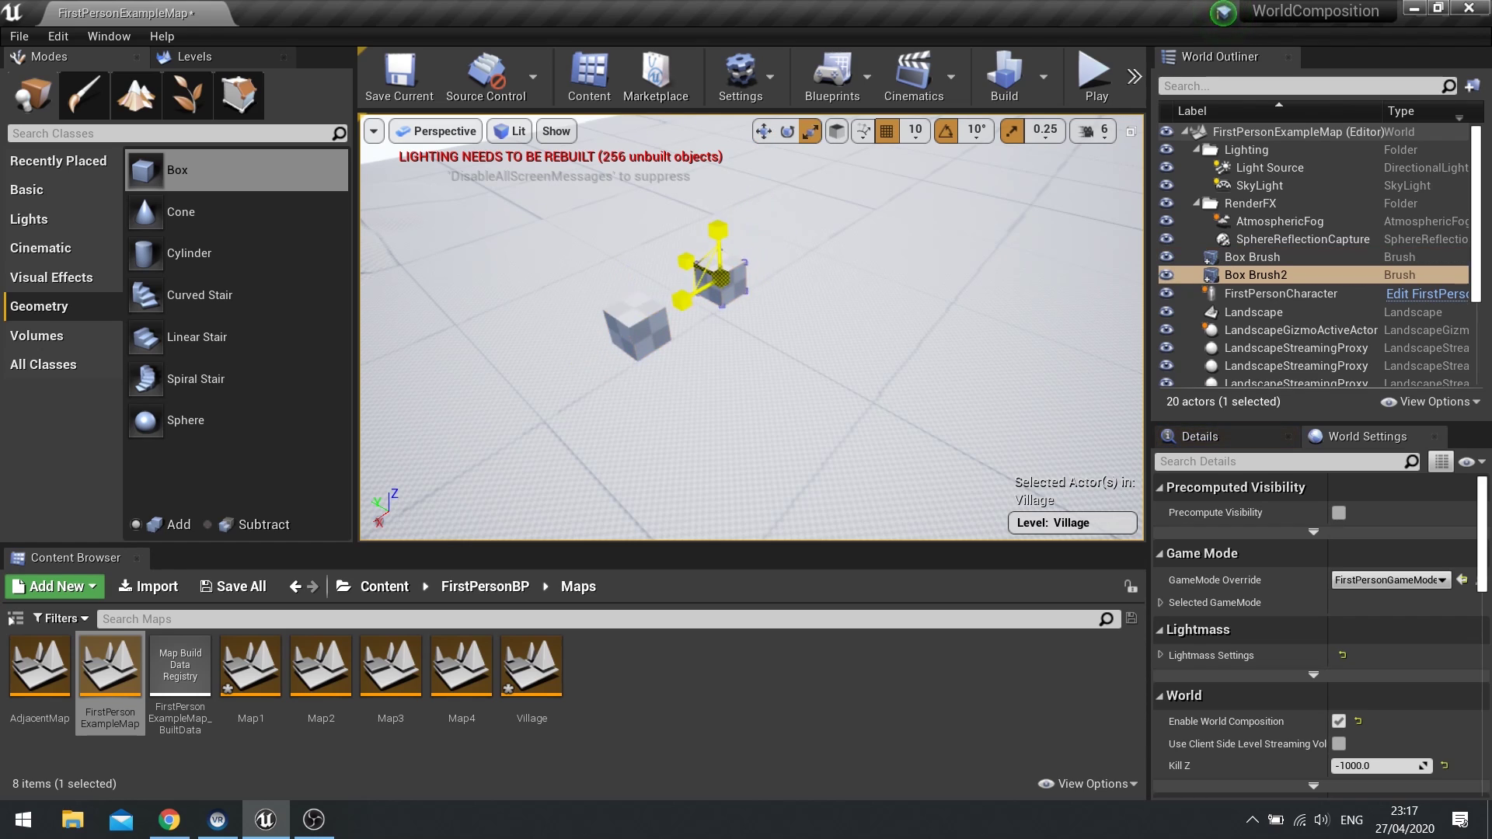
drag(716, 216, 714, 199)
Duplicate the small first box brush toward the front of the scene and enlarge this copy to a medium size.
key(w)
click(639, 313)
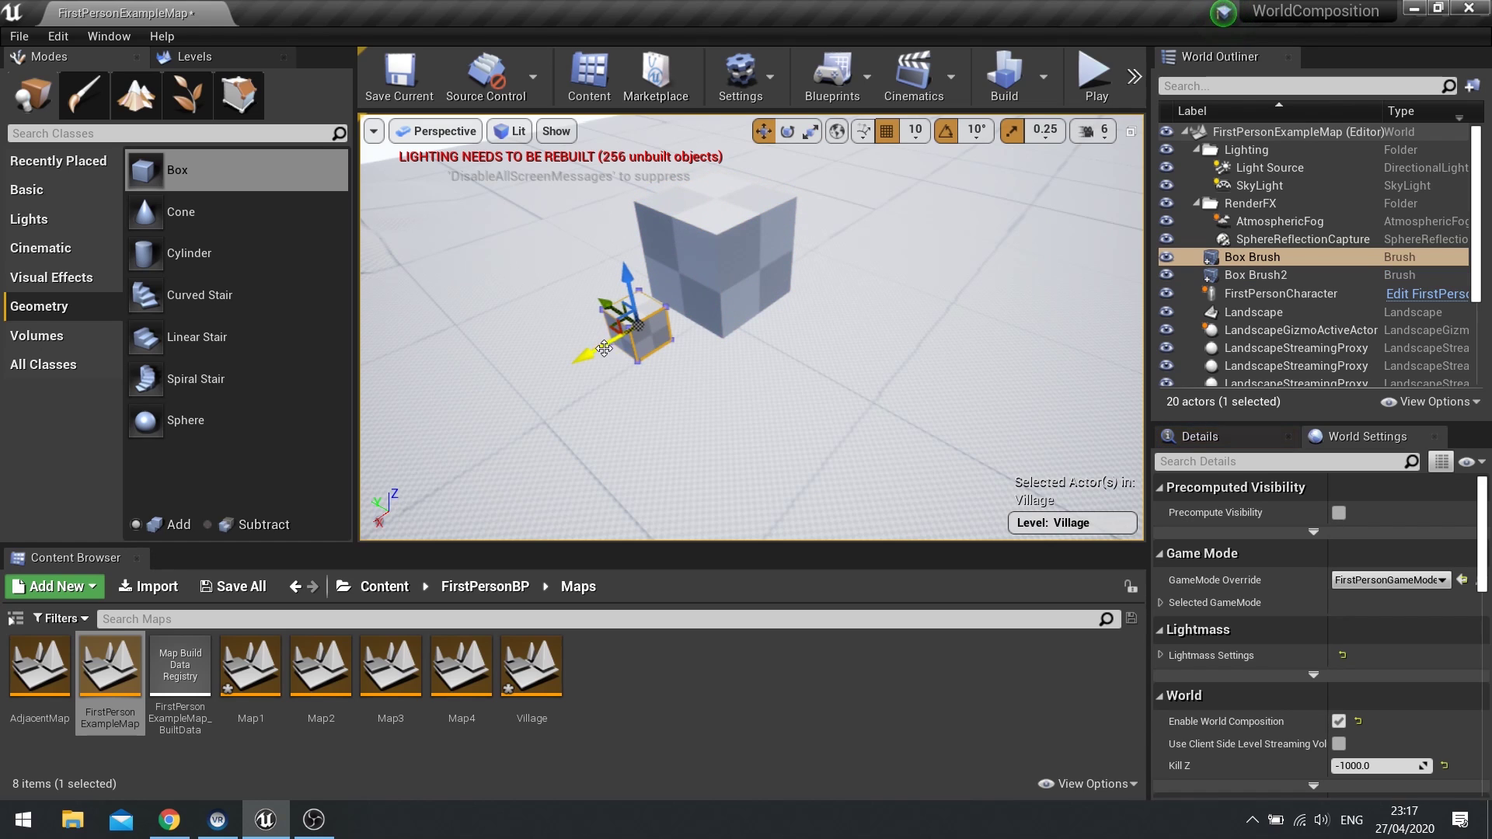
mouse_move(606, 301)
alt+mouse_down()
mouse_move(660, 331)
mouse_move(711, 388)
mouse_move(744, 378)
alt+mouse_up()
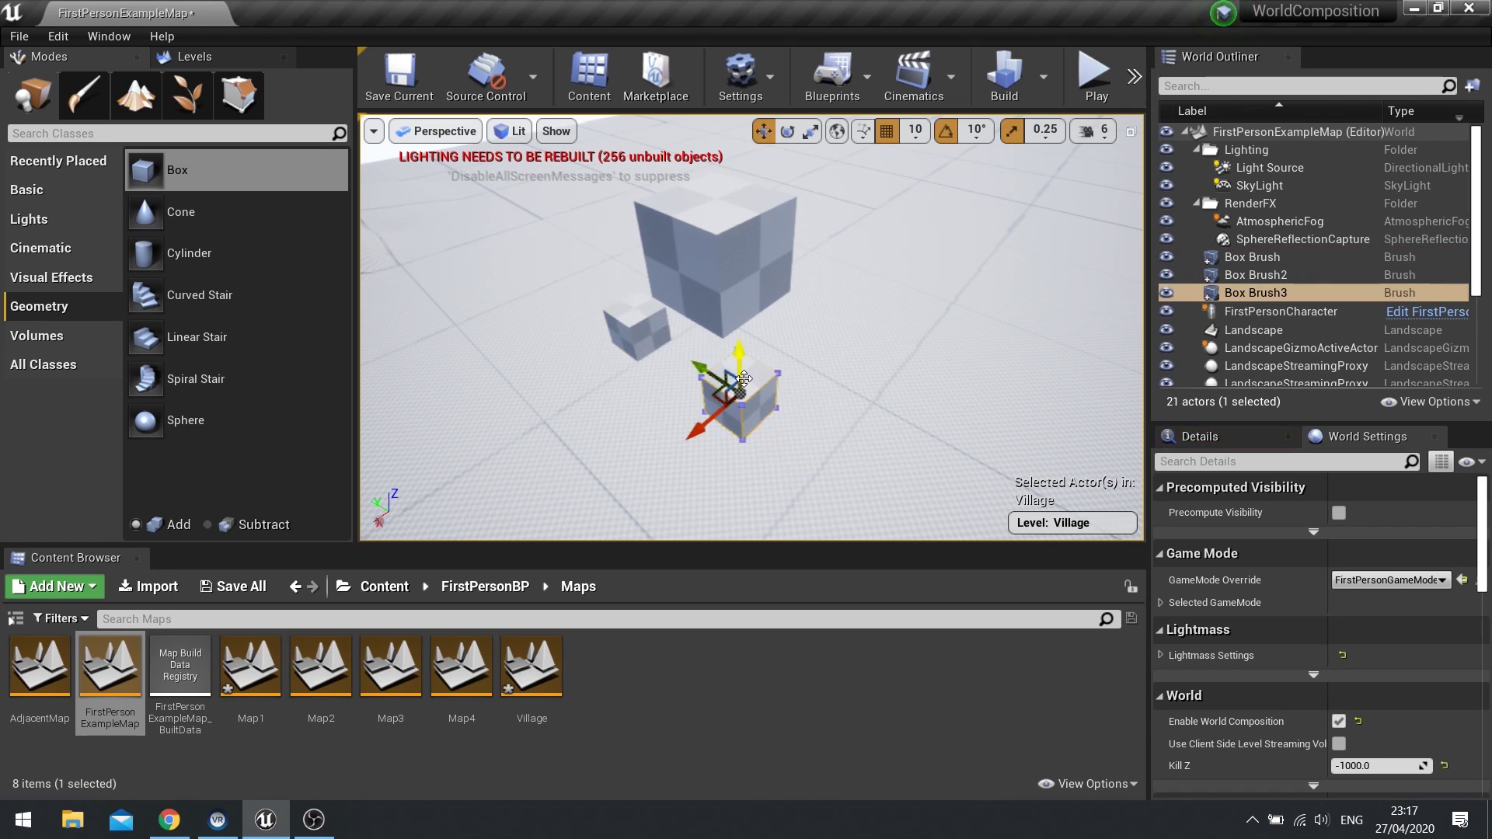
drag(843, 395, 922, 396)
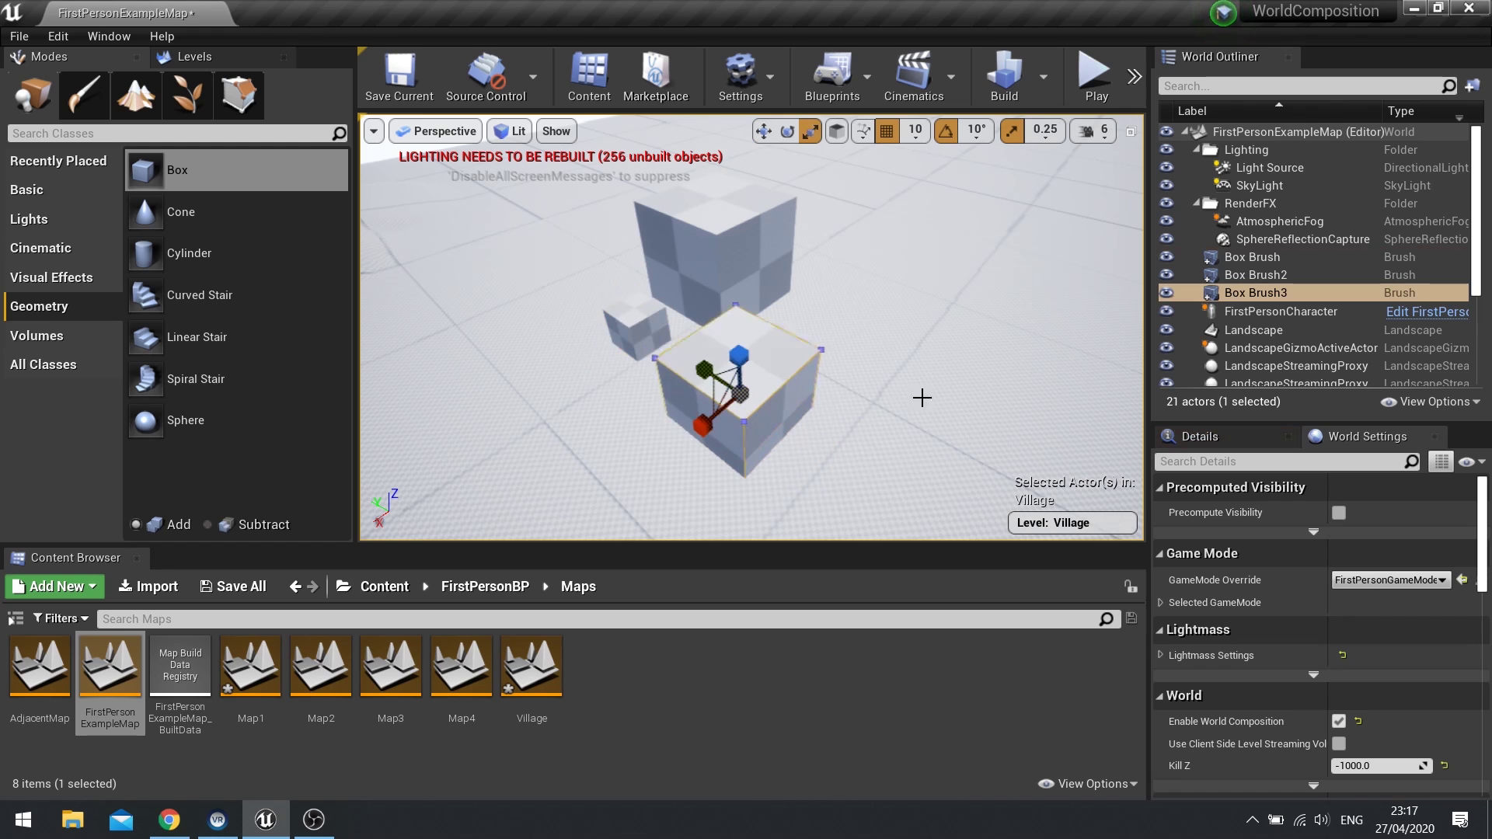
Hide and show the Village level to check that it contains the box brushes.
mouse_move(903, 384)
right_down()
mouse_move(815, 319)
mouse_move(827, 373)
right_up()
key(f)
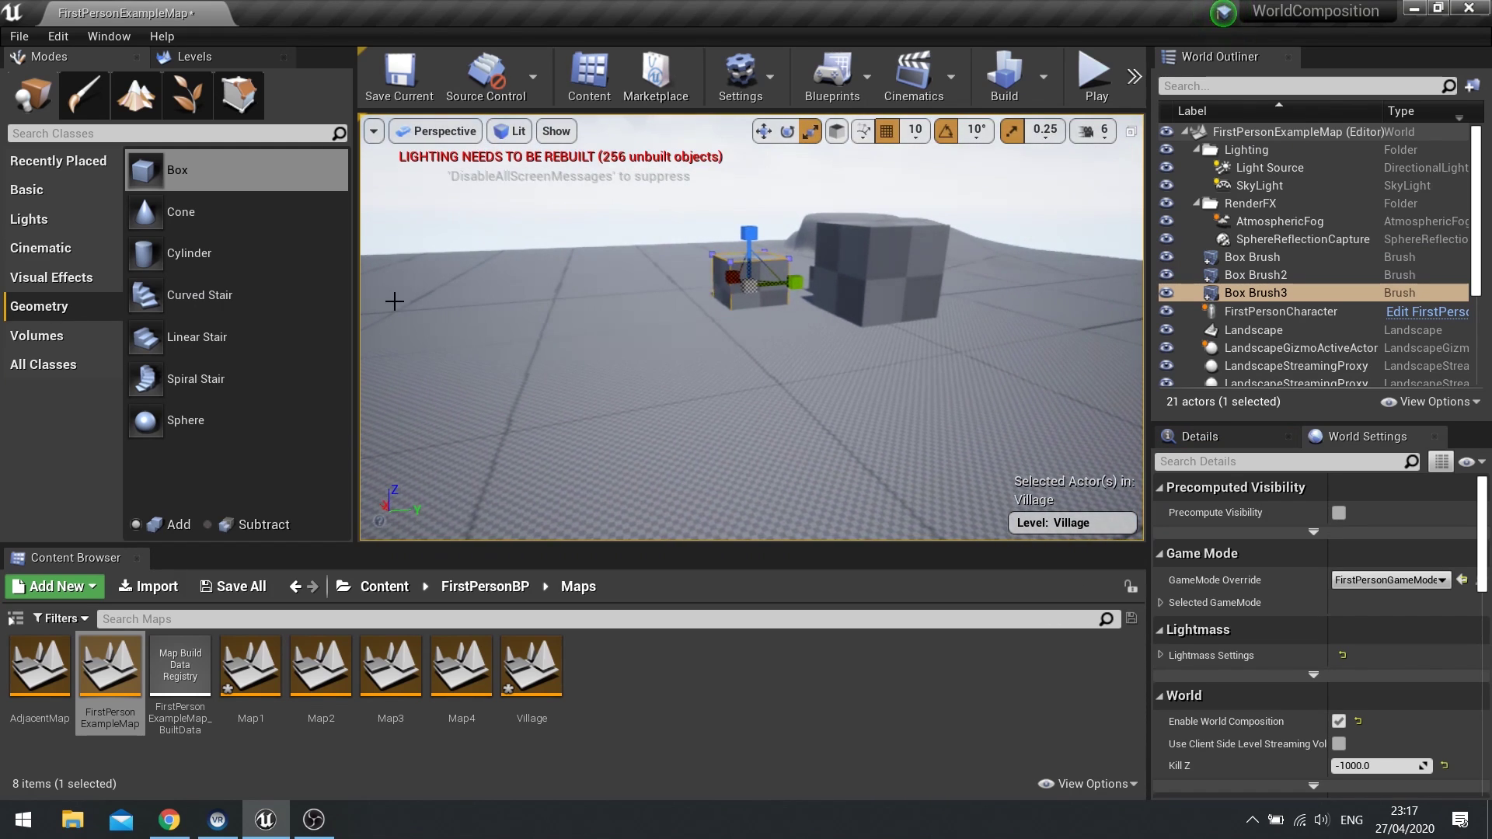
click(198, 57)
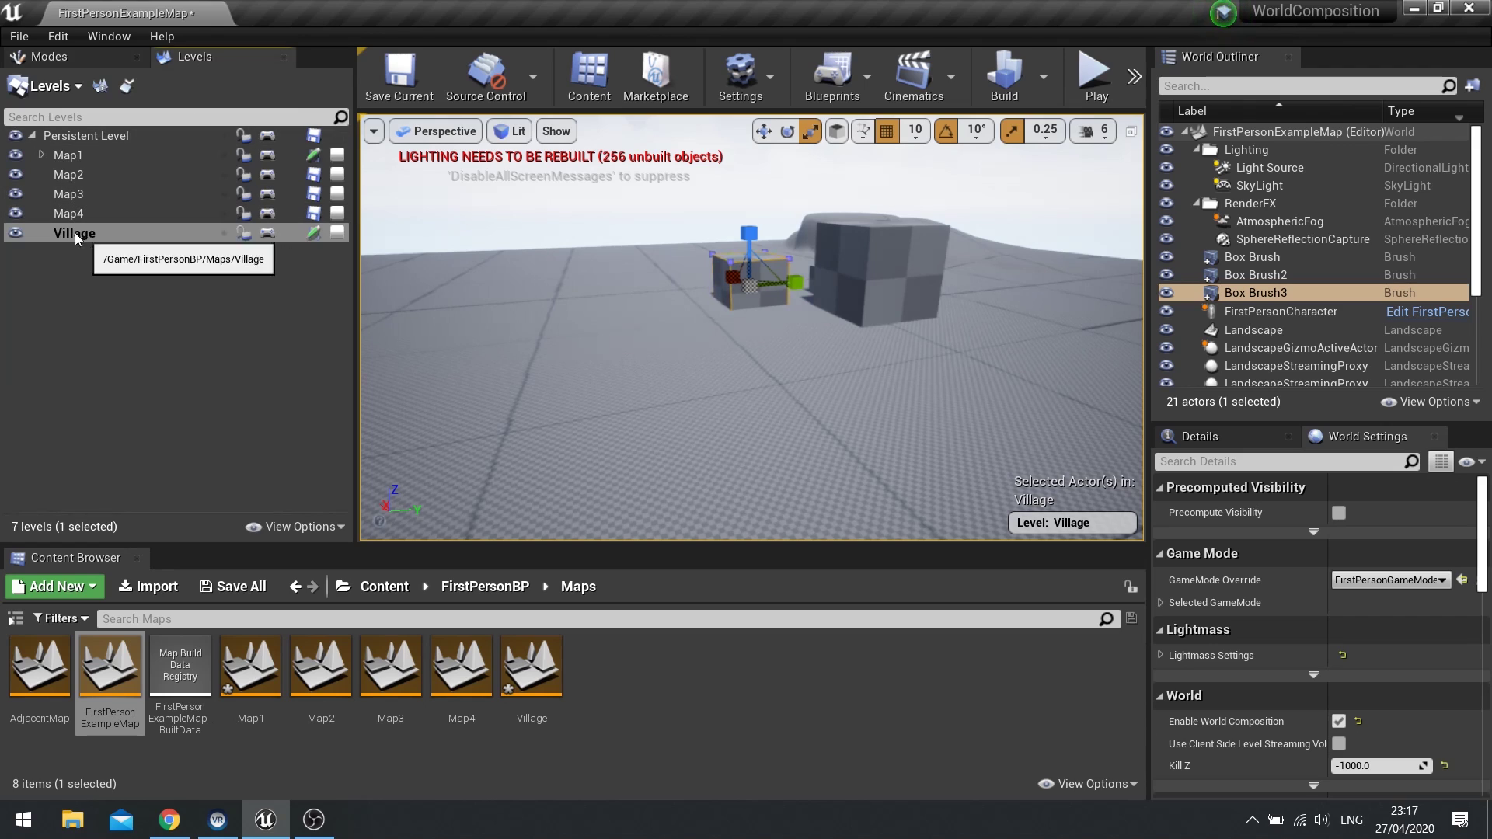
click(16, 234)
click(17, 234)
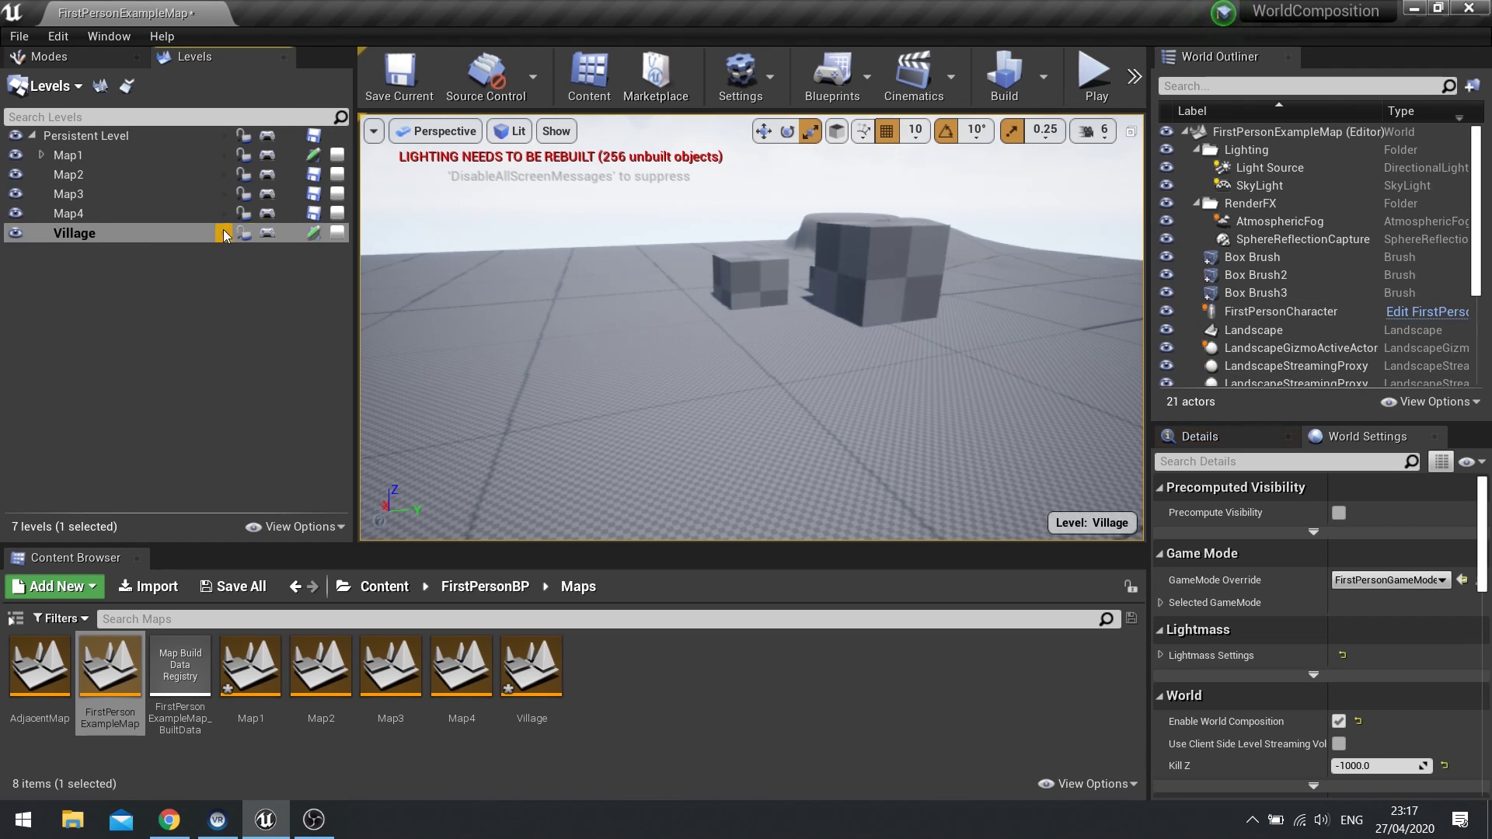
Unload Map1, Map2, Map3 and Map4 together, accepting the loss of unsaved changes, and view the remaining Village boxes.
click(82, 203)
shift+click(86, 153)
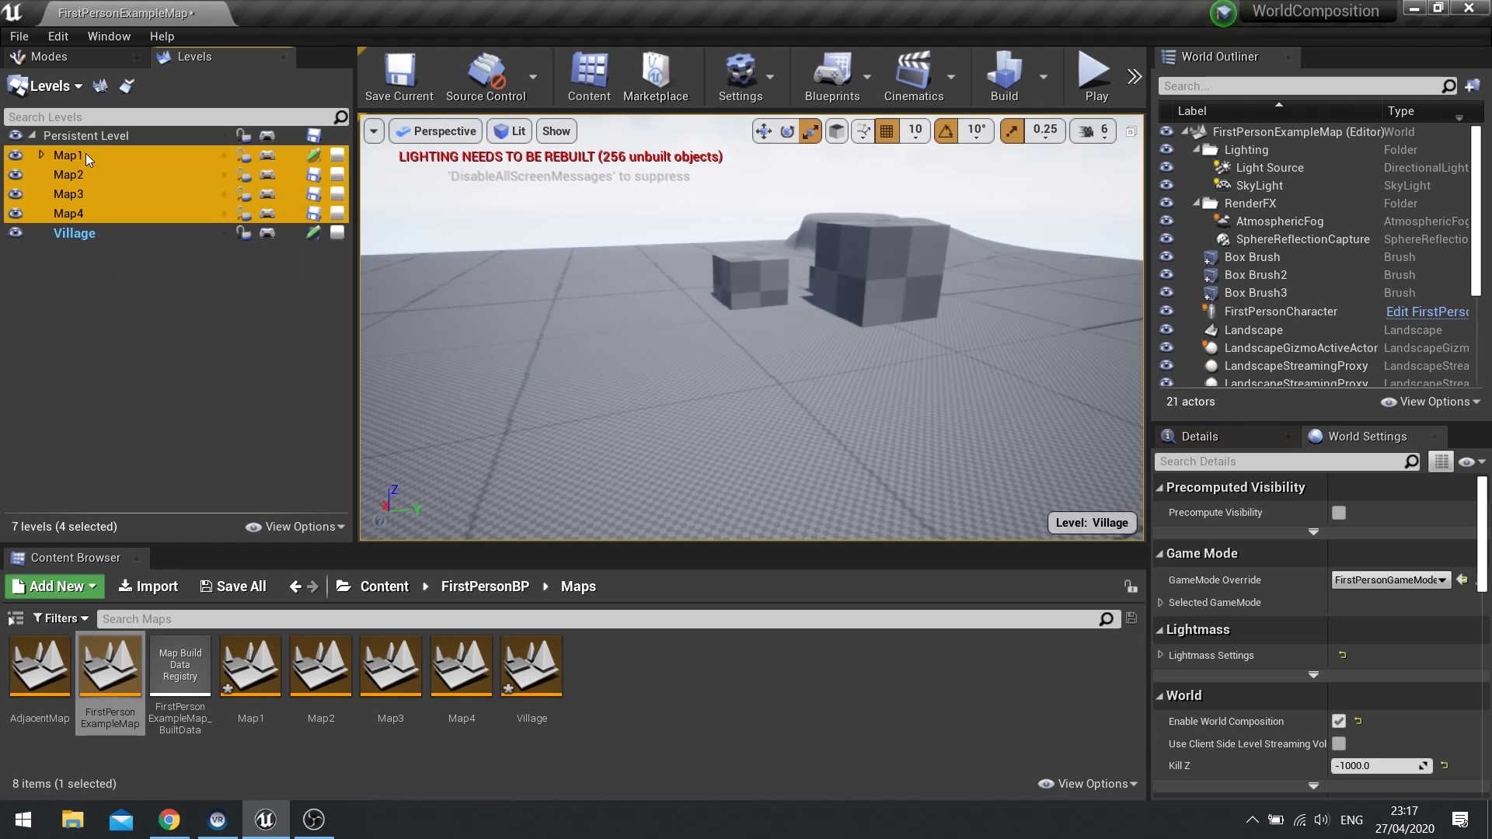
right_click(85, 153)
click(138, 204)
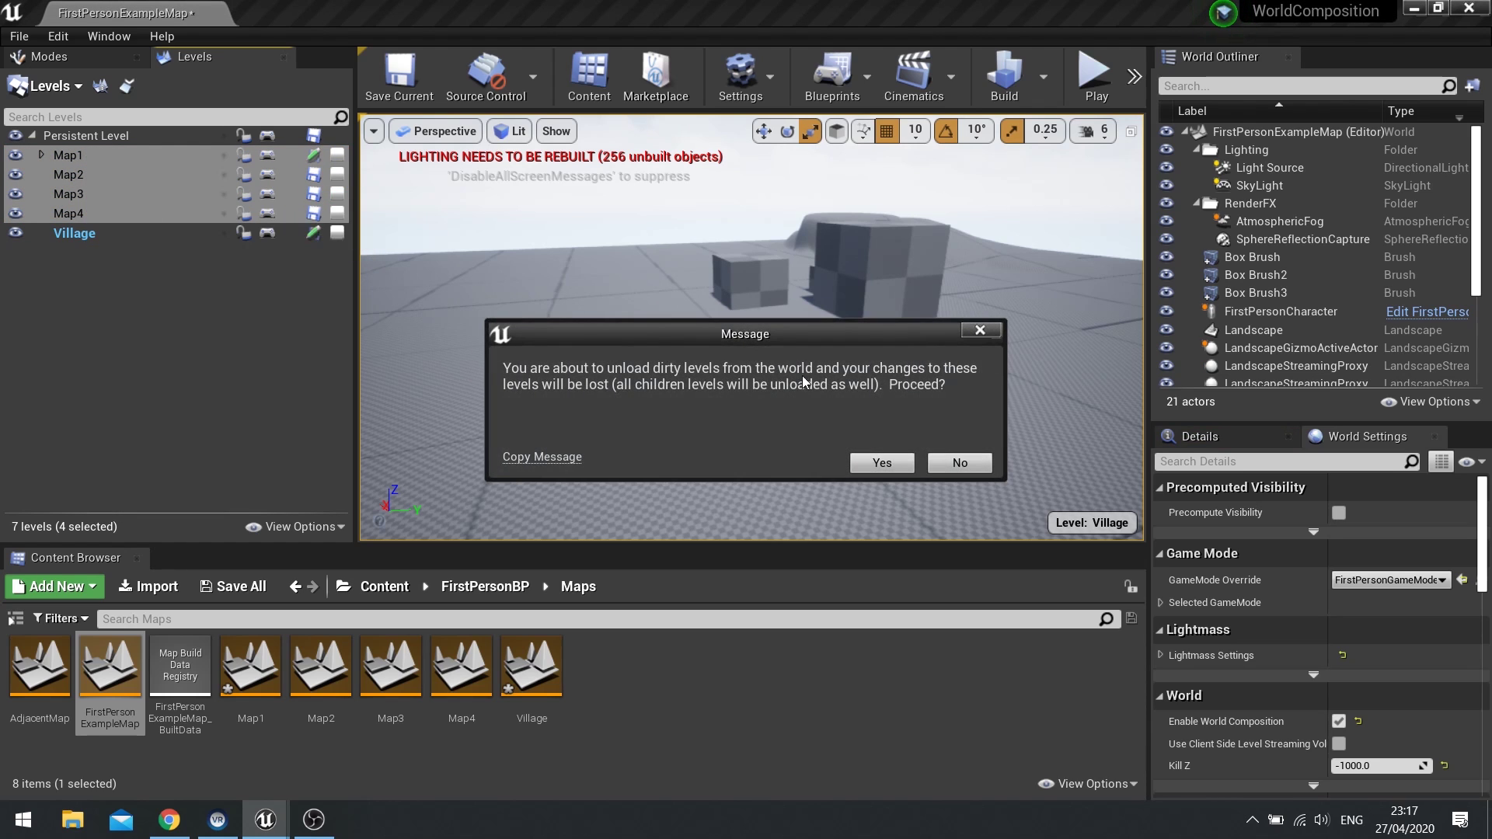
click(882, 463)
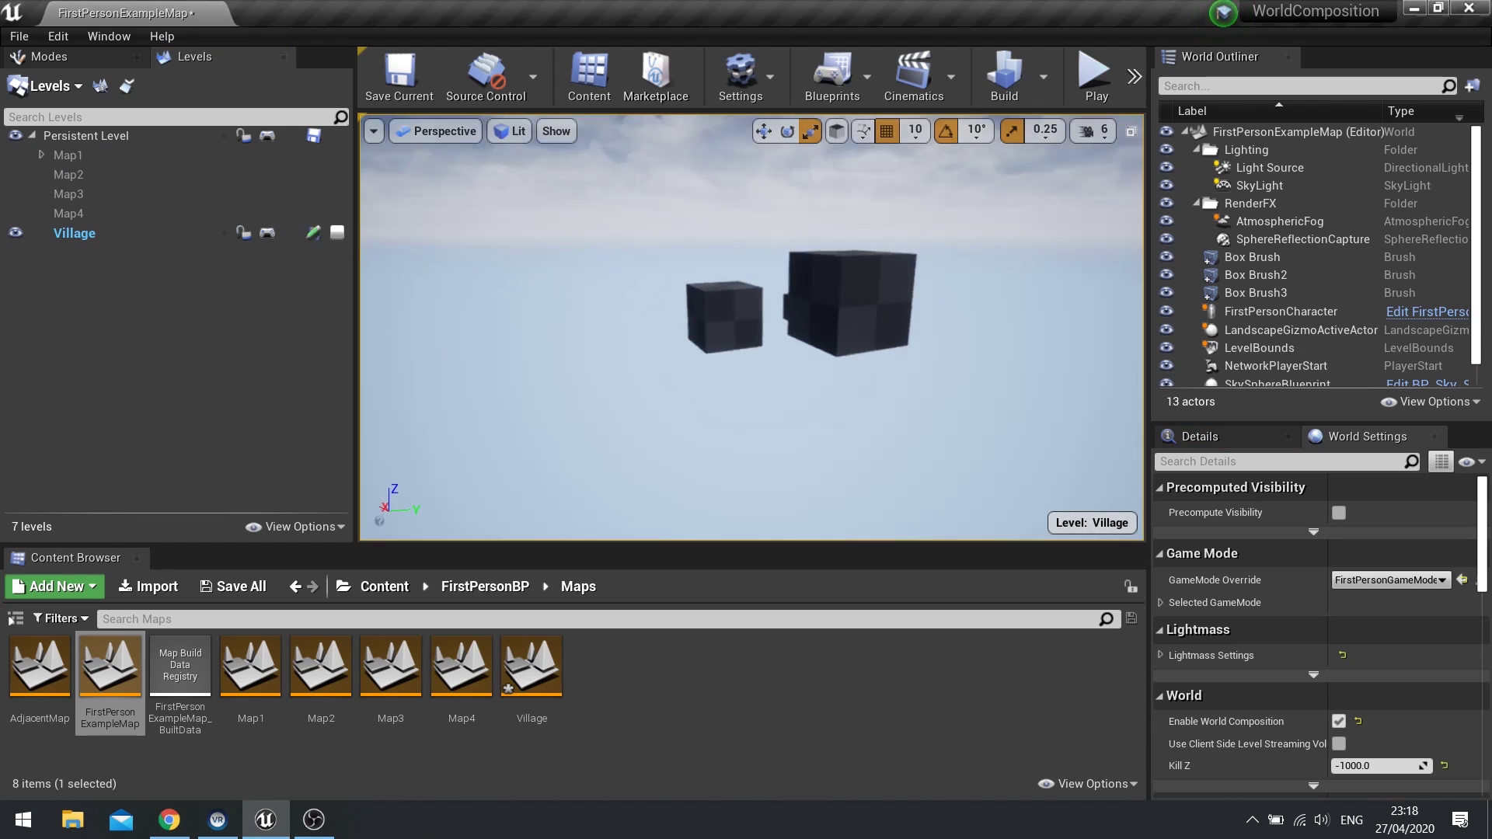
key(w)
right_drag(697, 399, 482, 396)
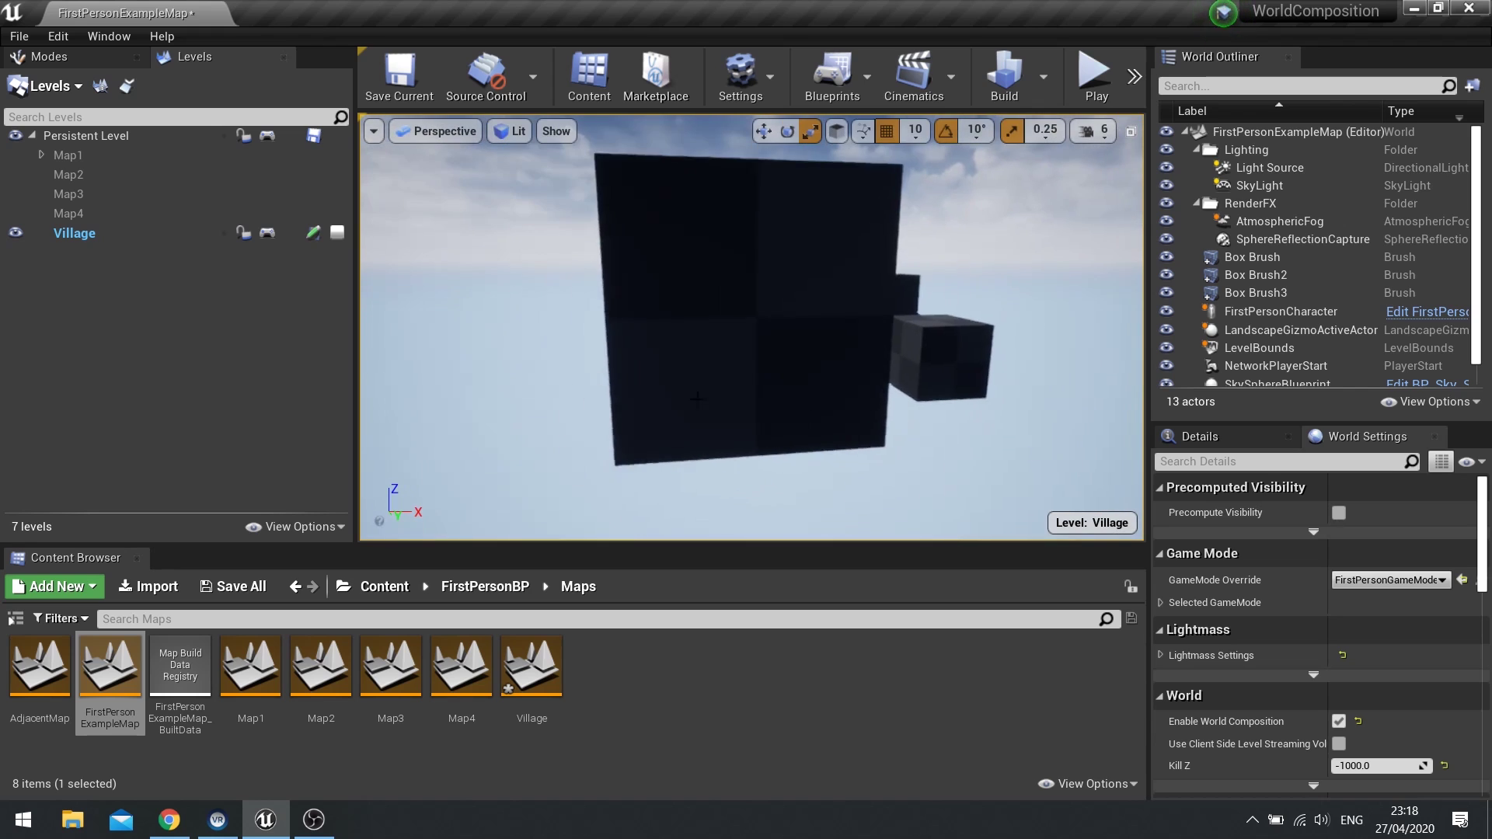
Load Map1, Map2, Map3 and Map4 back into the world around the Village boxes.
click(90, 213)
shift+click(100, 158)
right_click(99, 157)
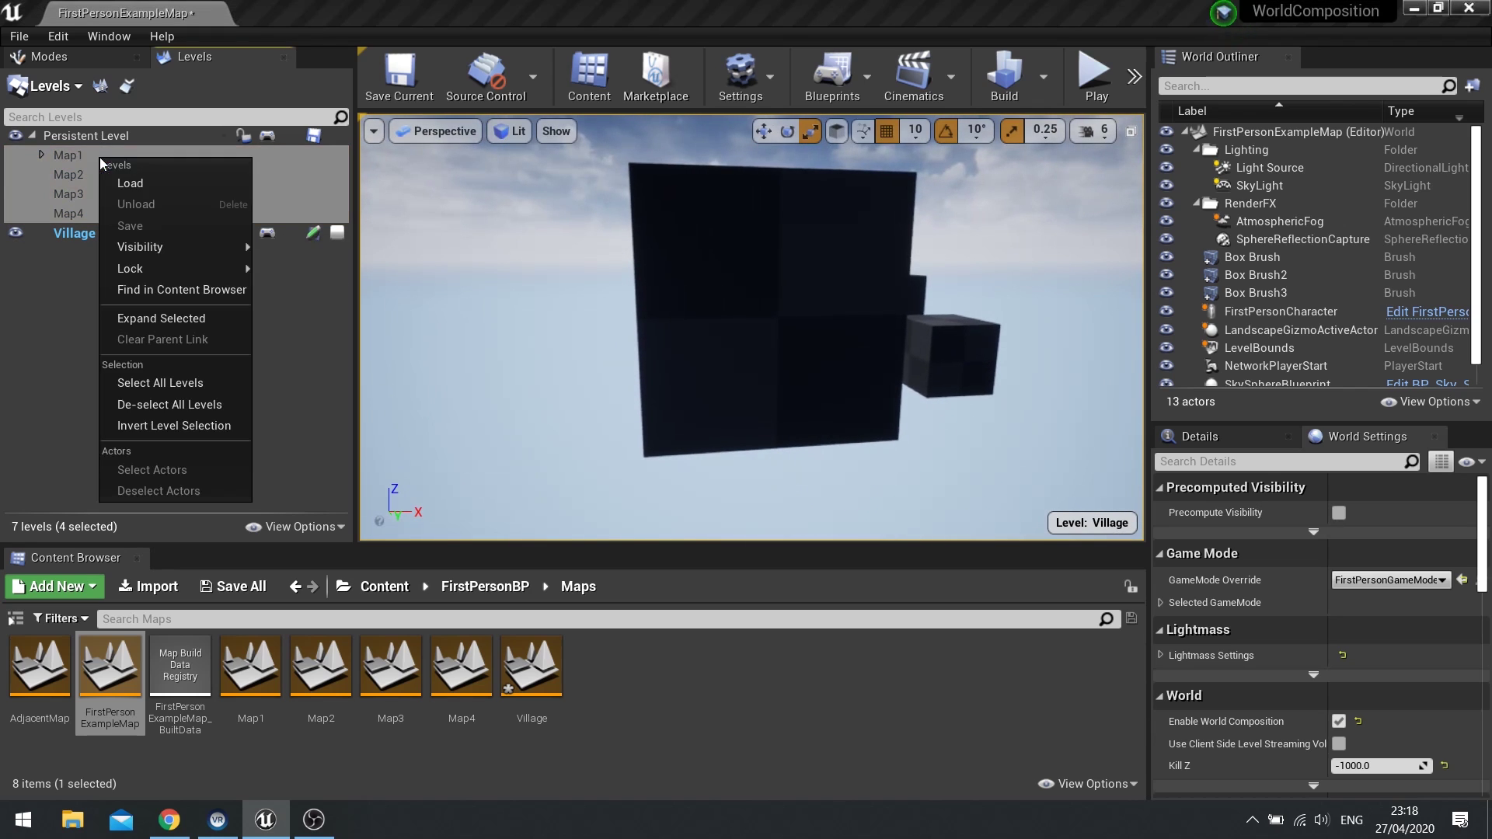
click(186, 185)
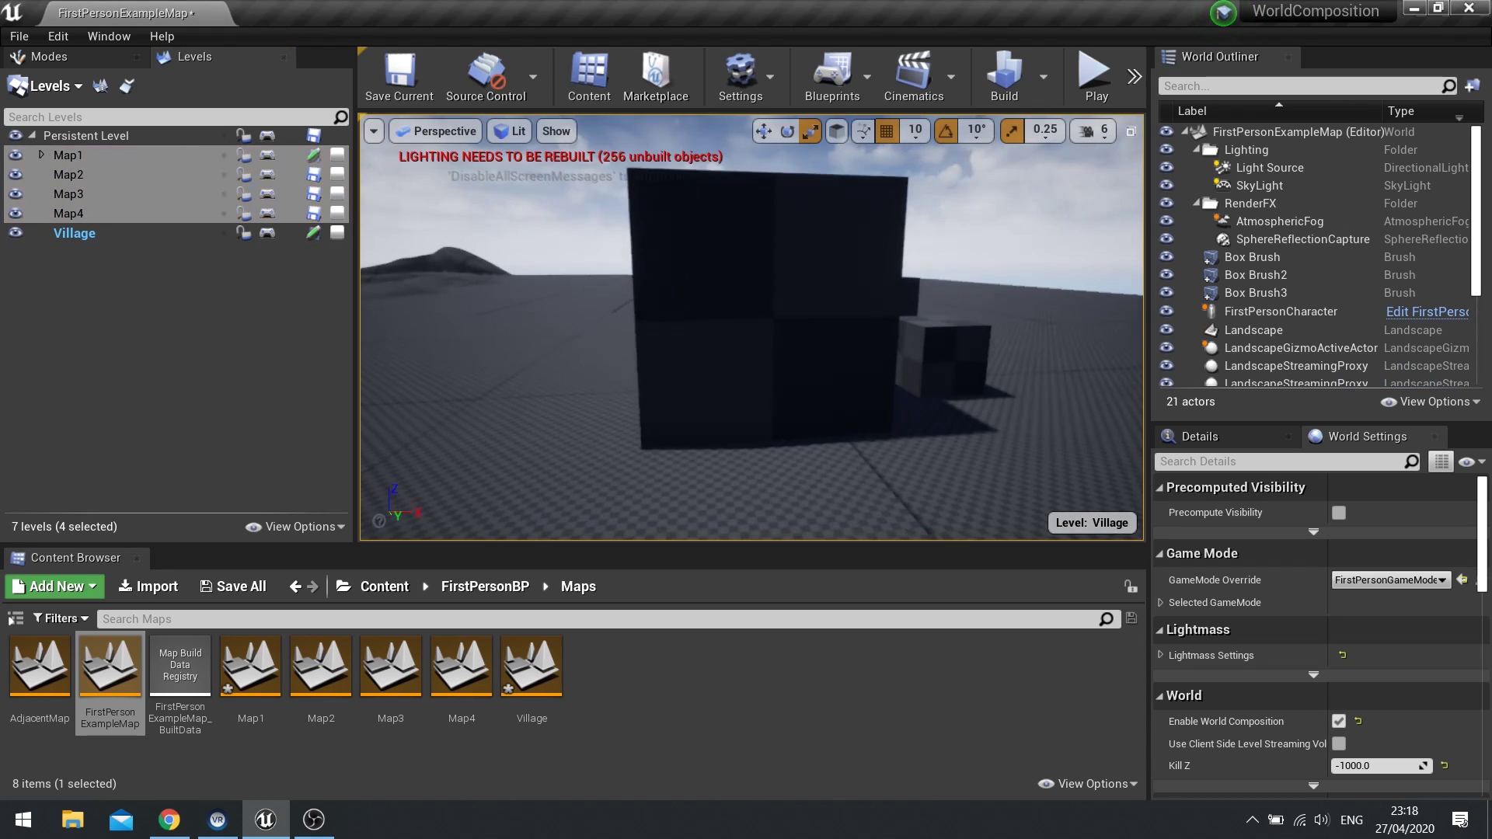
Create a world composition layer named VillageDetails with a streaming distance of 20.
right_drag(751, 326, 699, 346)
key(s)
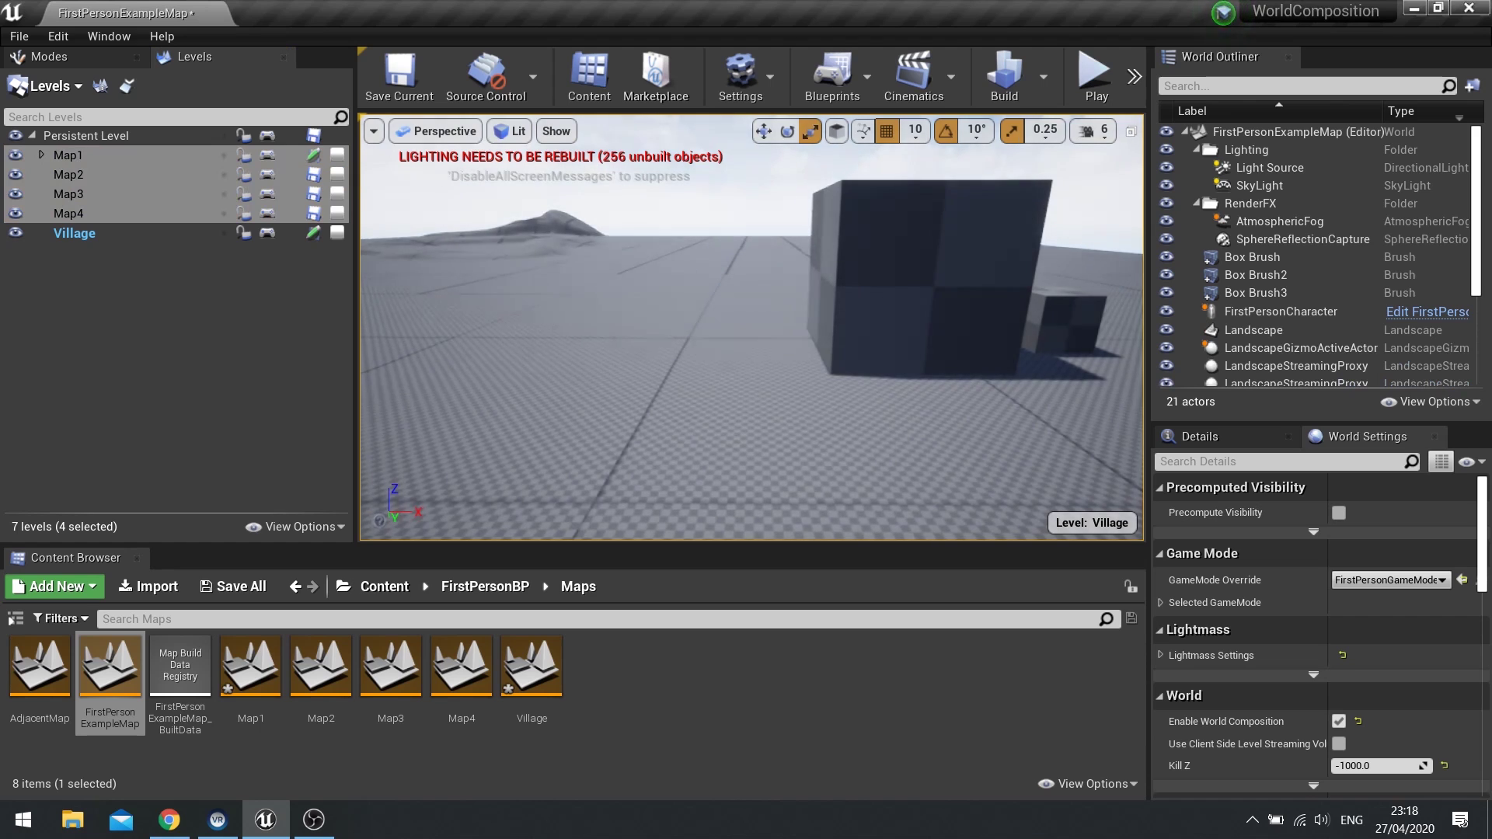
key(s)
right_drag(544, 203, 724, 219)
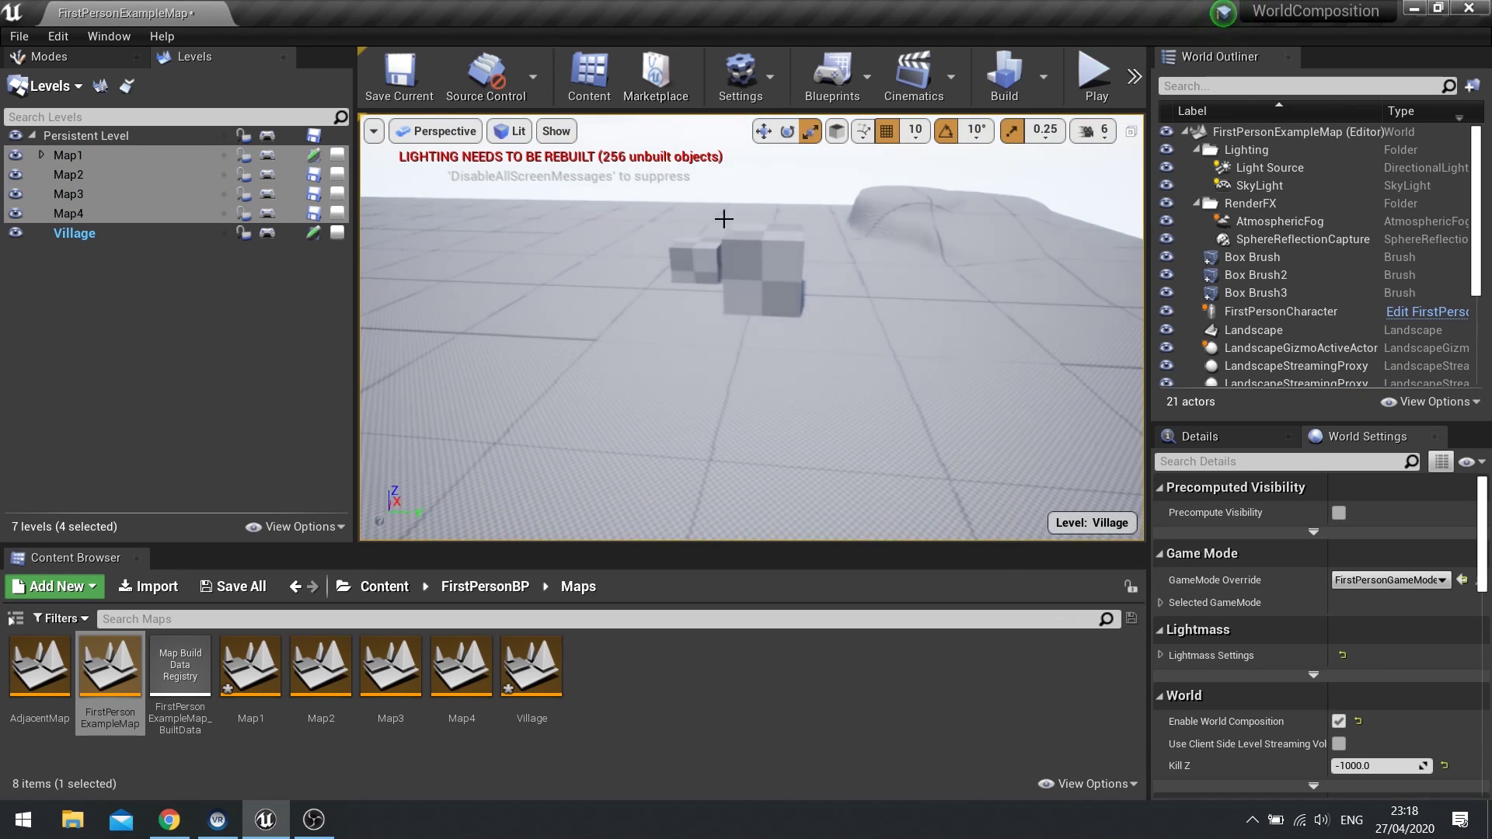
click(129, 87)
scroll(630, 507, down, 5)
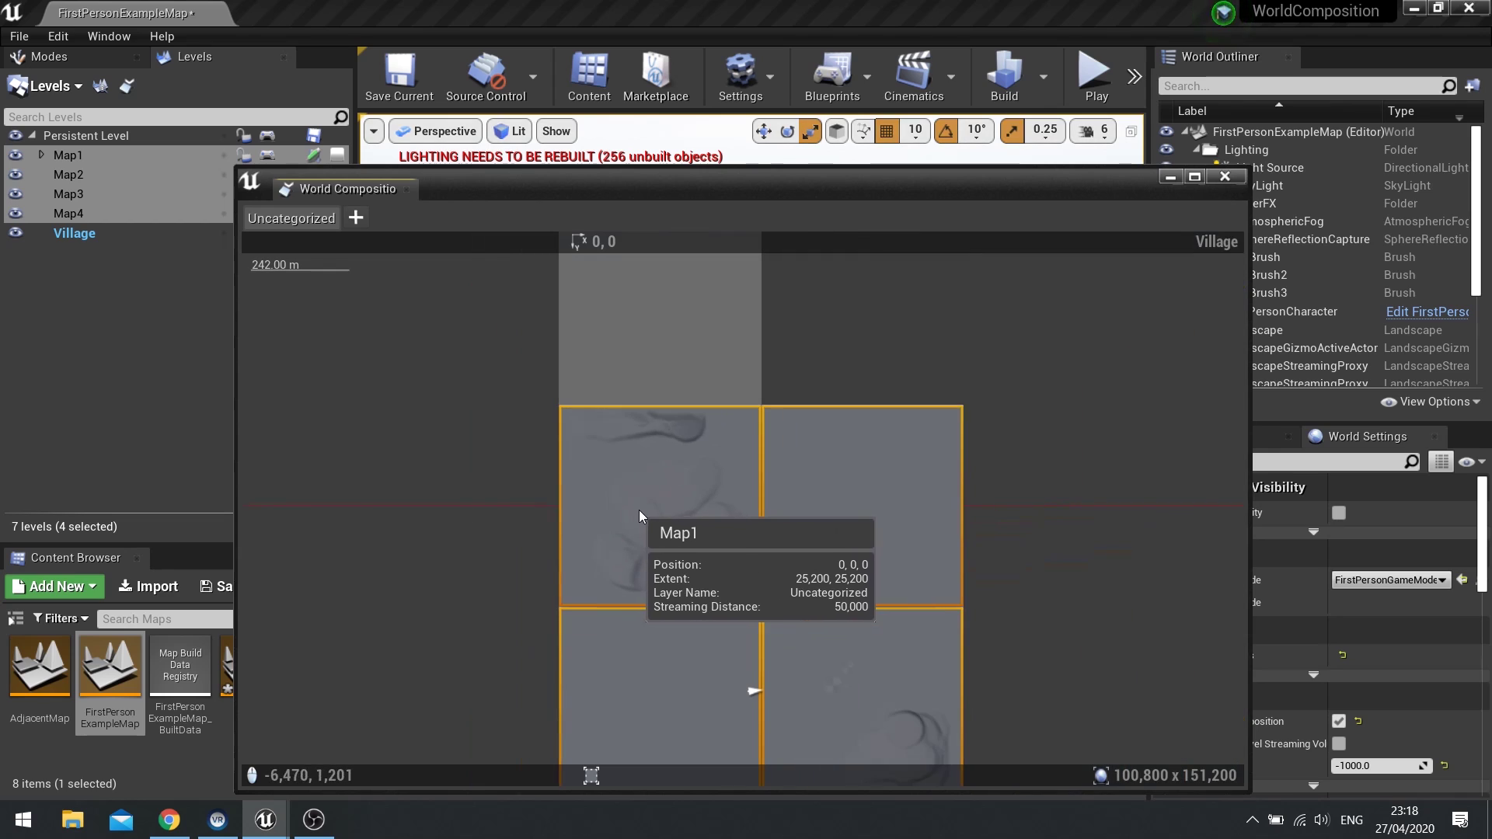
click(356, 219)
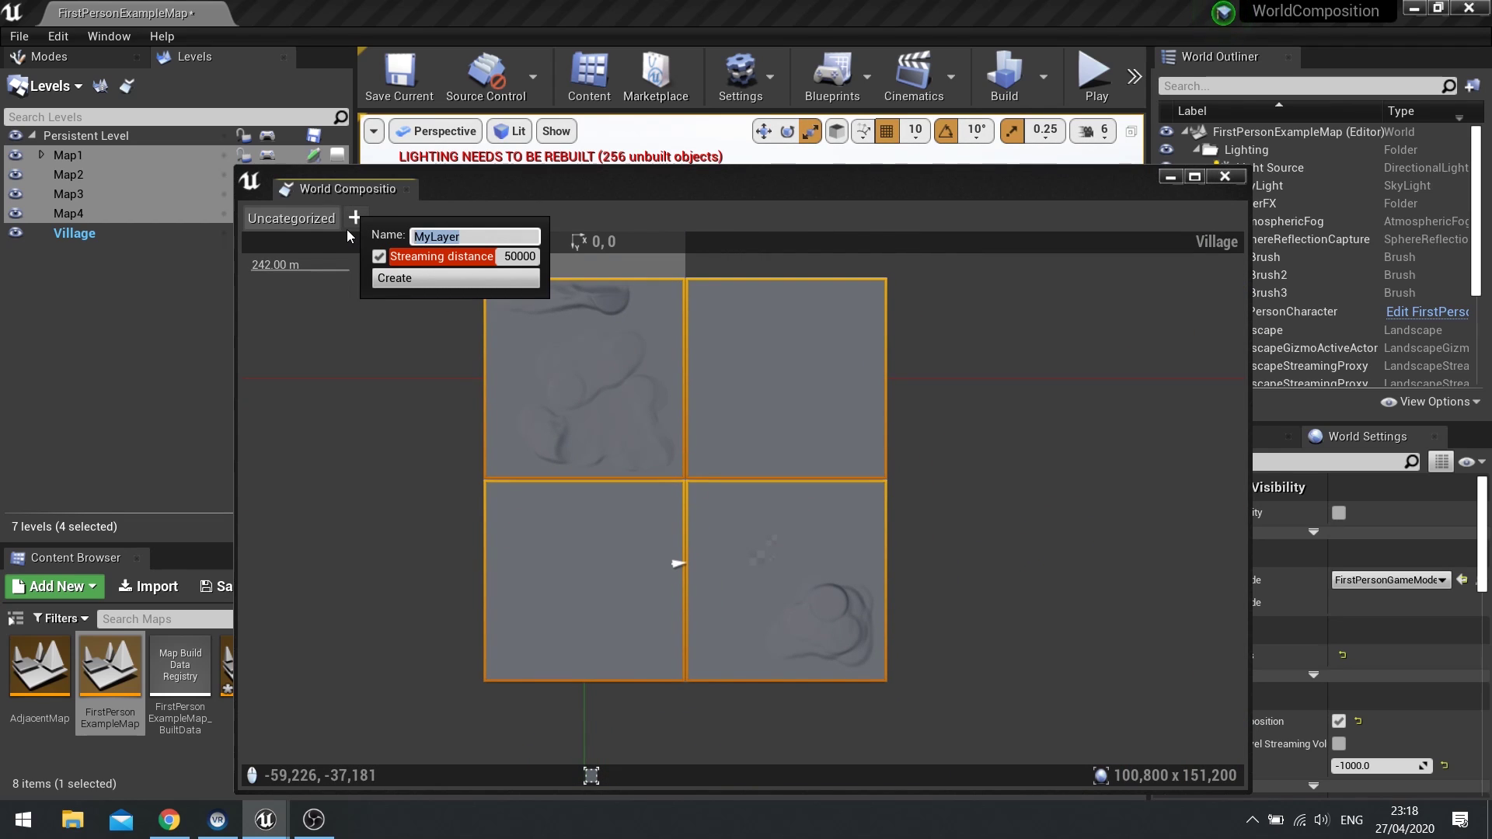
text(VillageDetails)
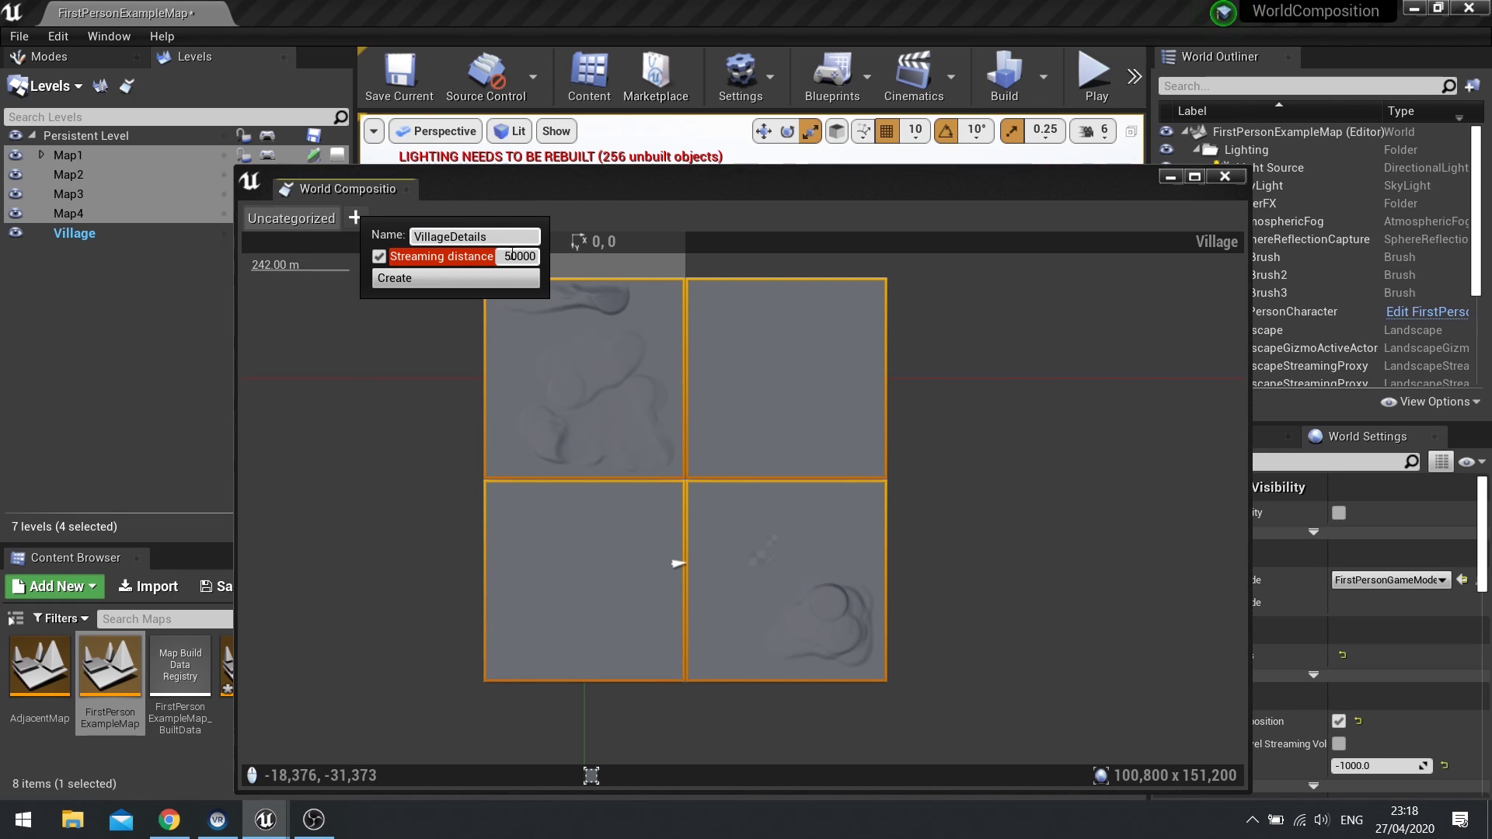
text(20)
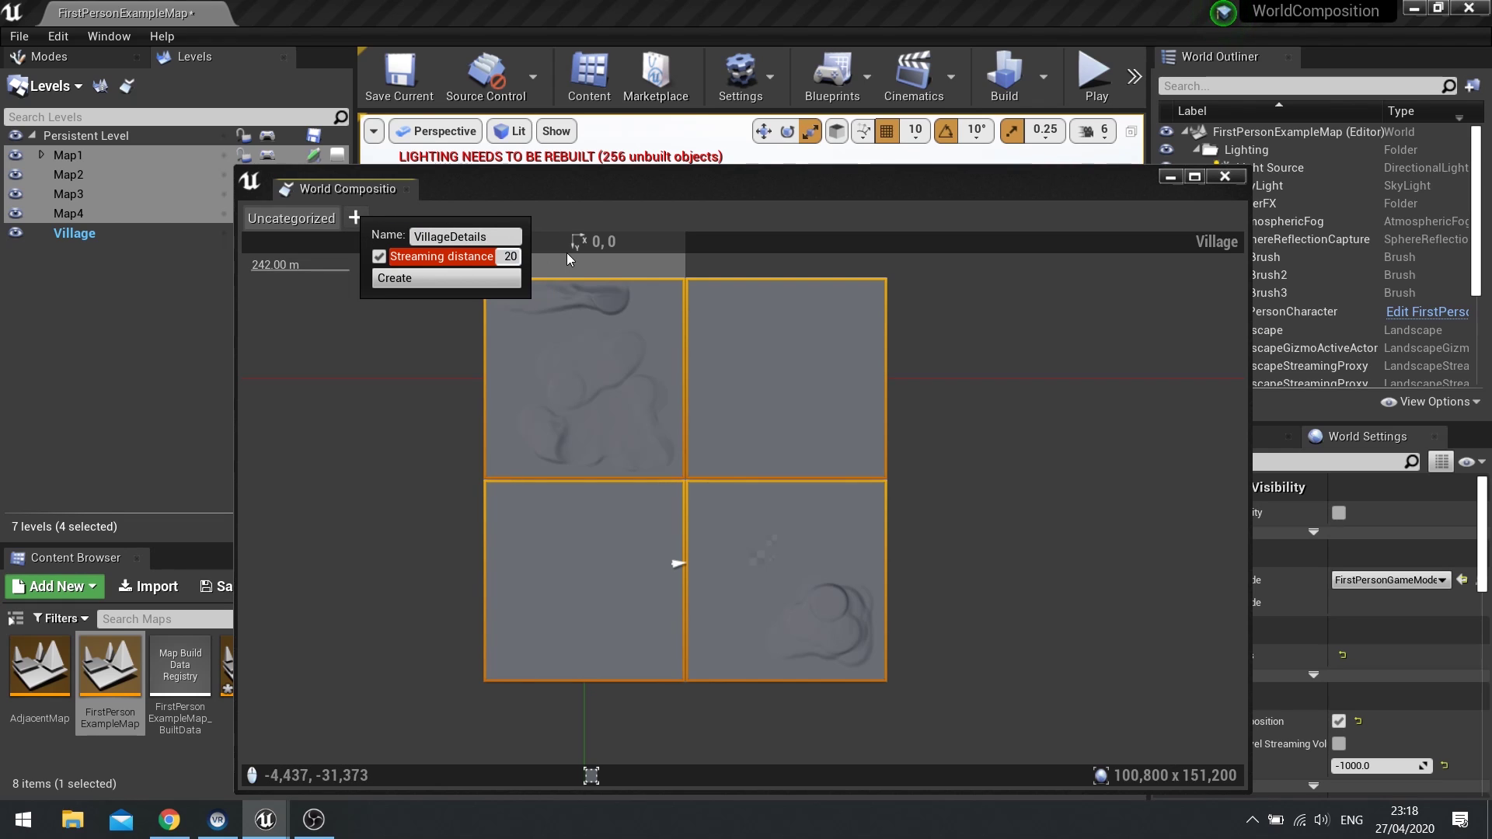
click(513, 278)
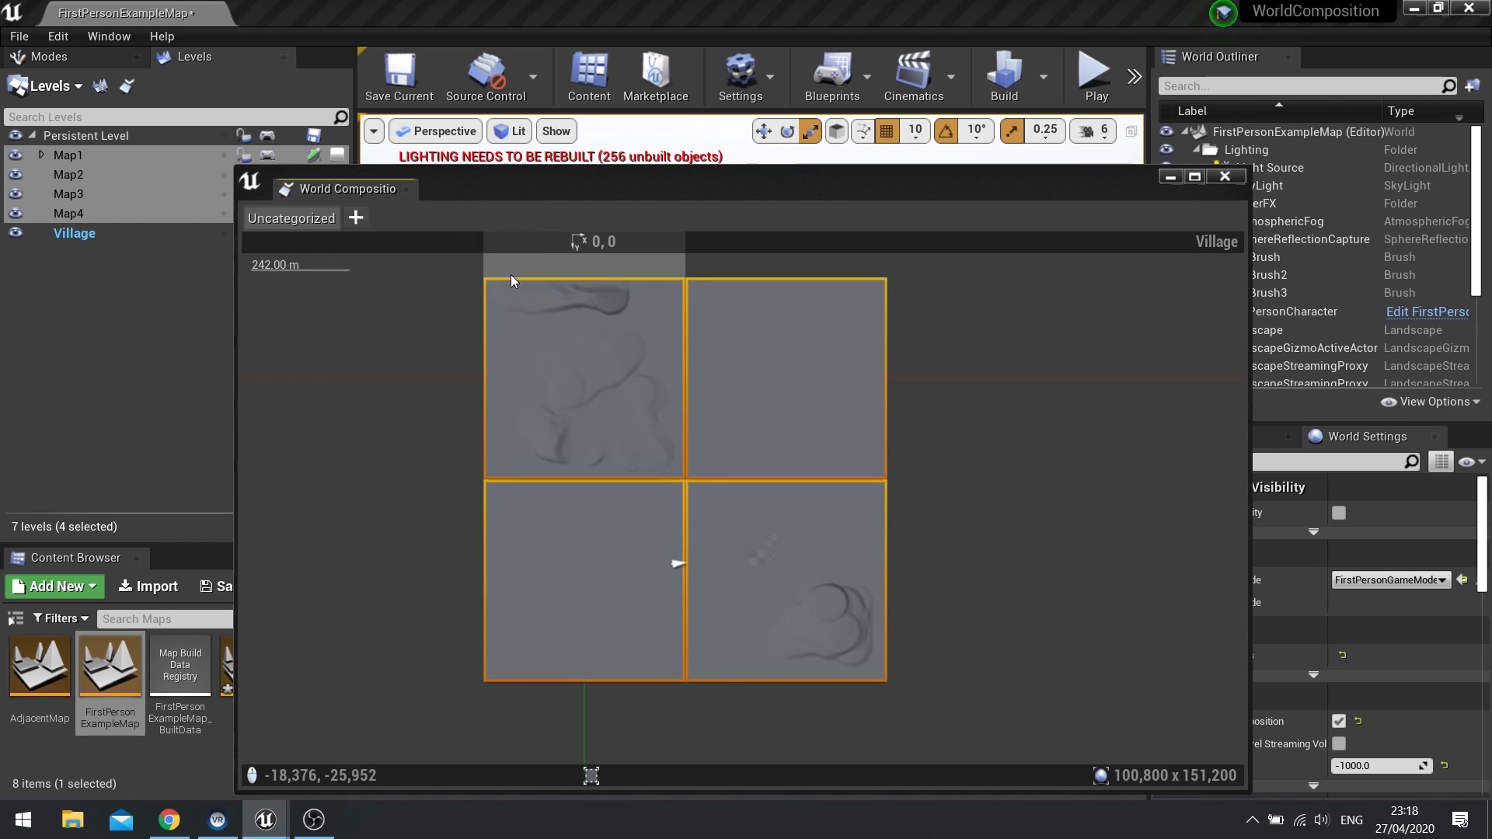
Assign the Village level to the VillageDetails layer and close the world composition.
click(96, 238)
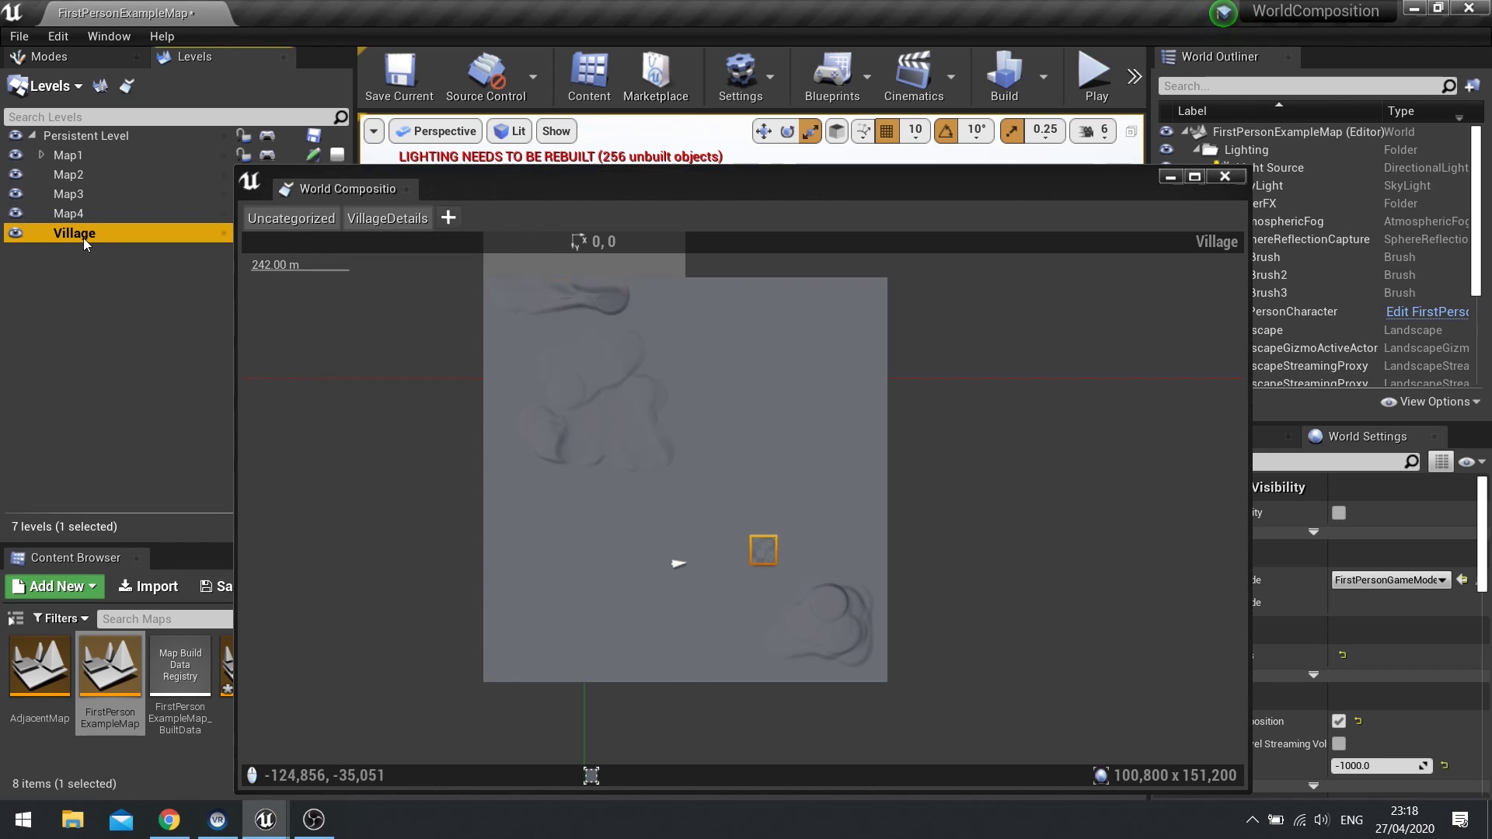
right_click(86, 235)
mouse_move(161, 420)
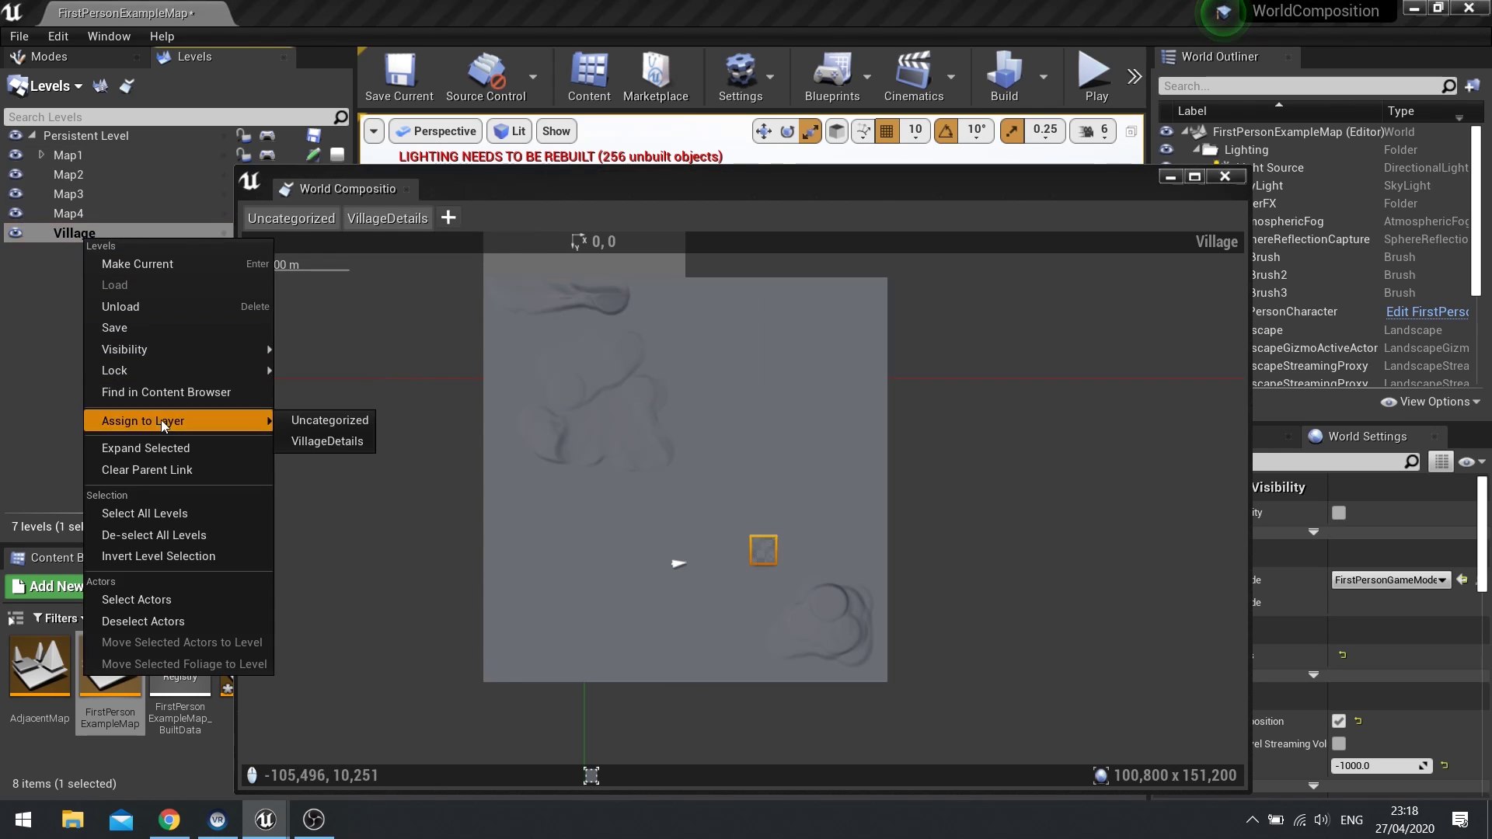
click(311, 440)
click(1226, 177)
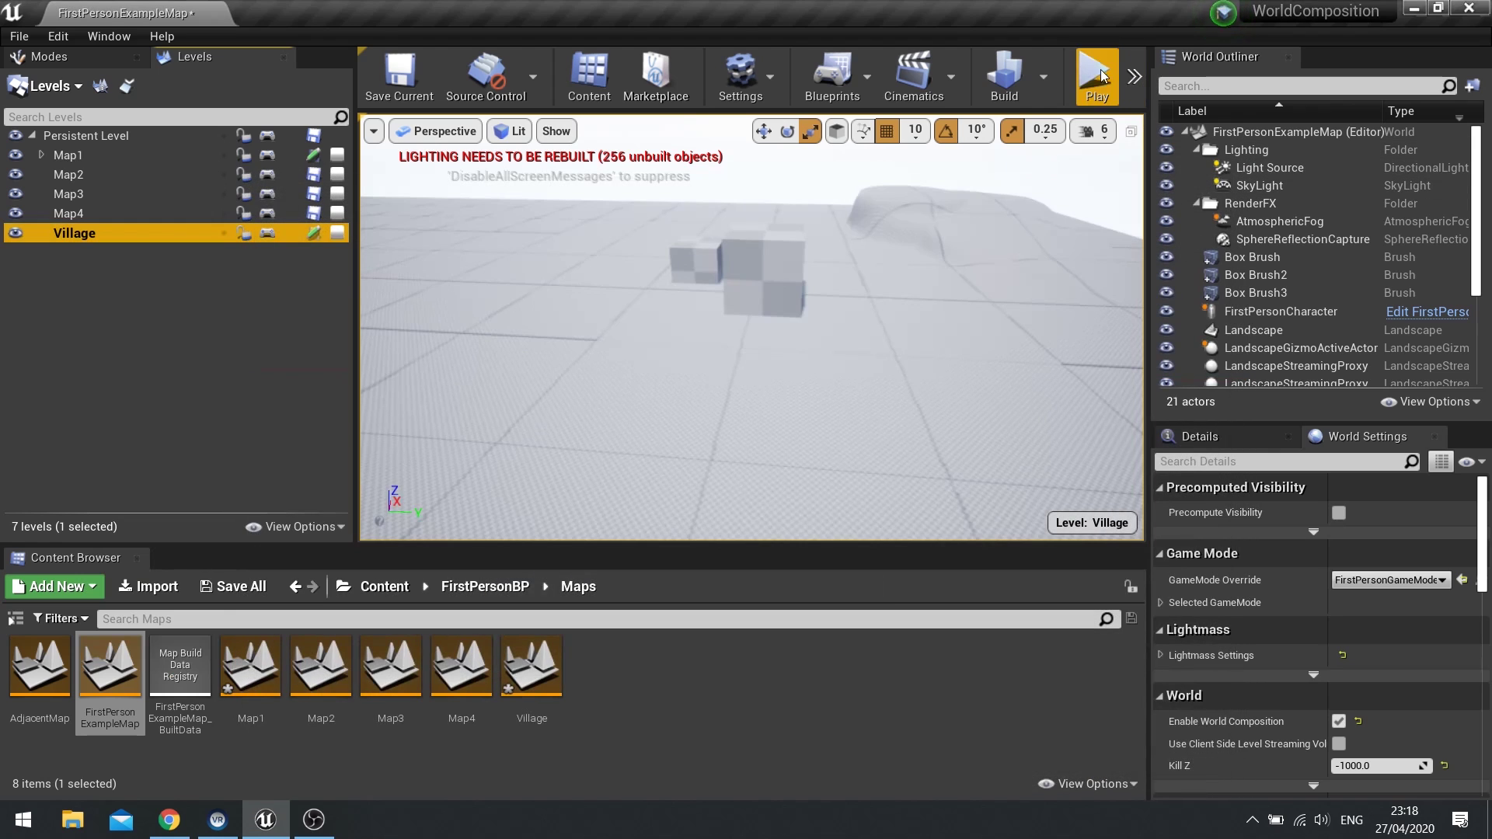
Play the level and walk across the landscape towards the Village area until its boxes stream in.
click(1093, 78)
key(w)
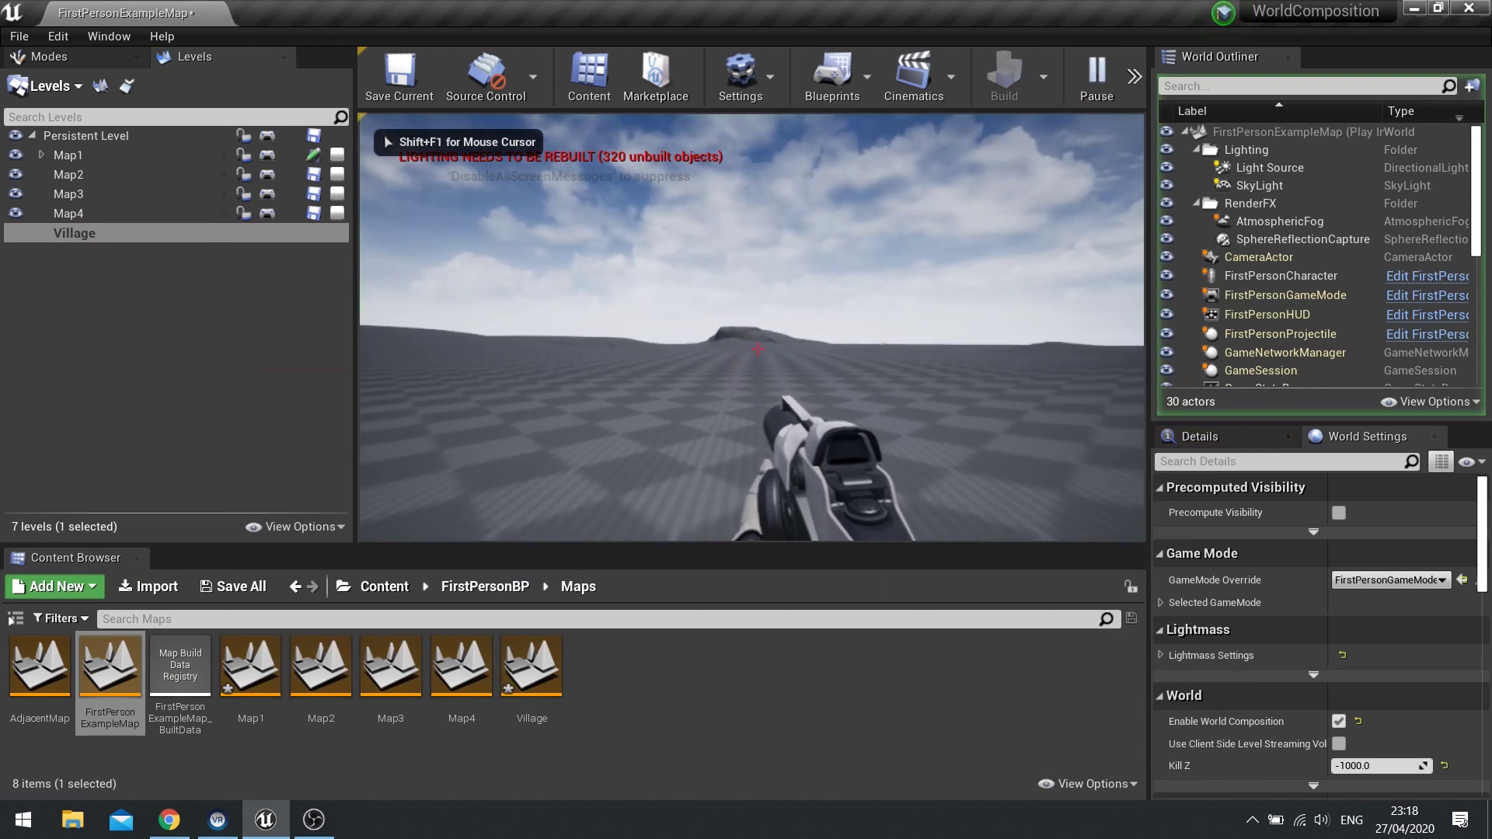
key(w)
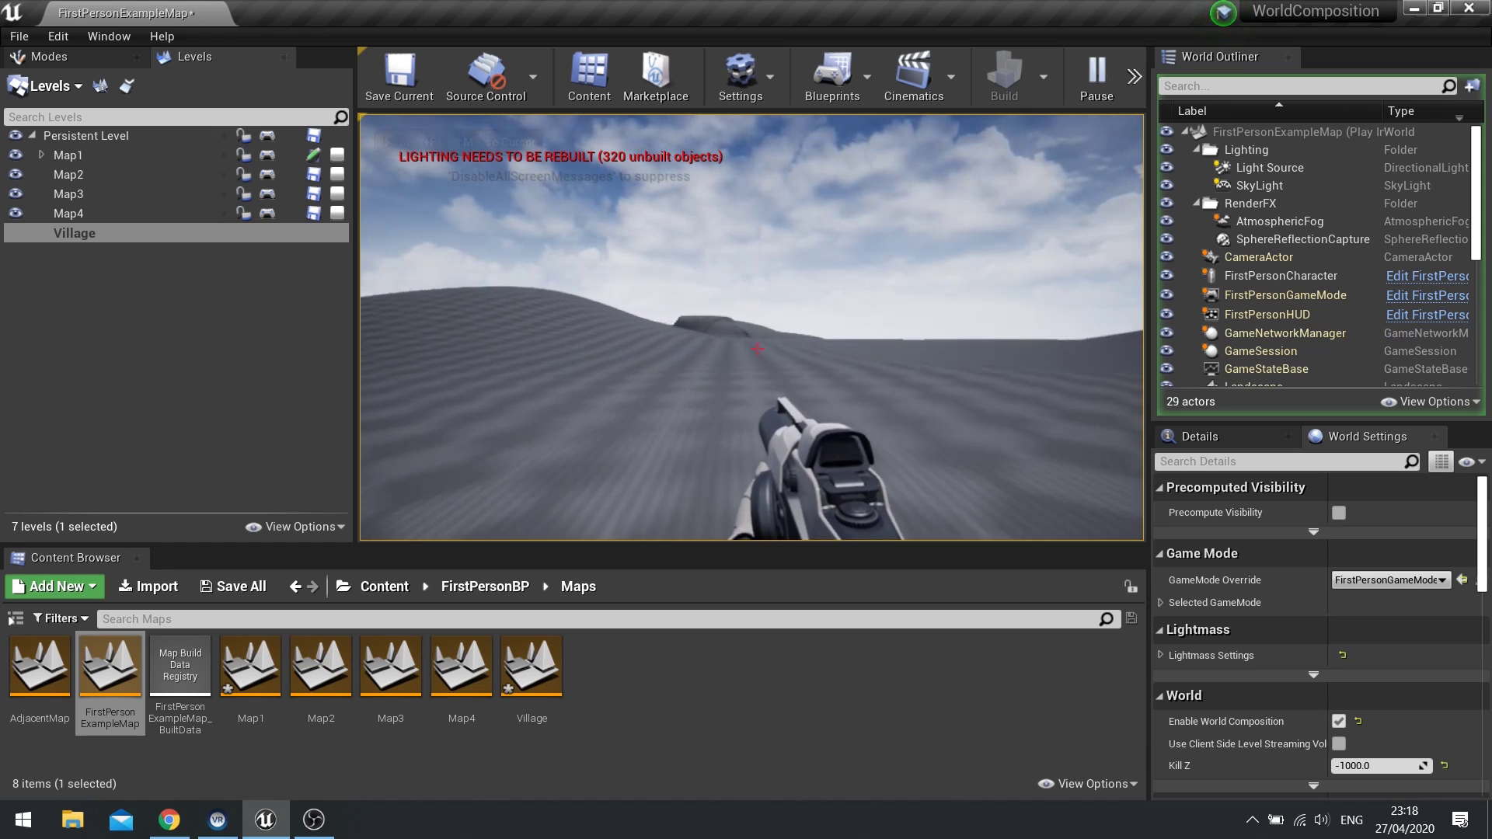
key(w)
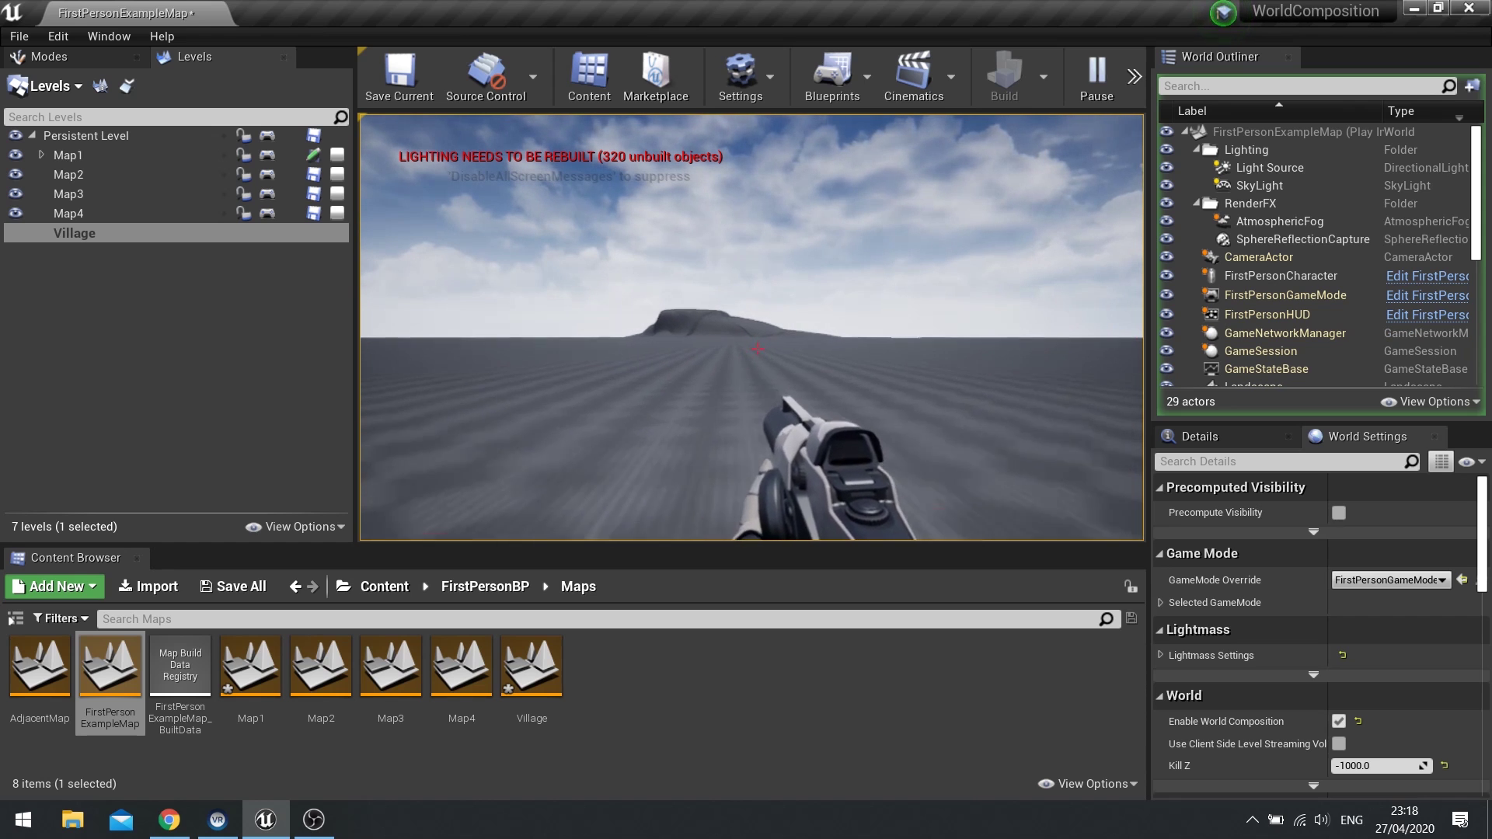
key(w)
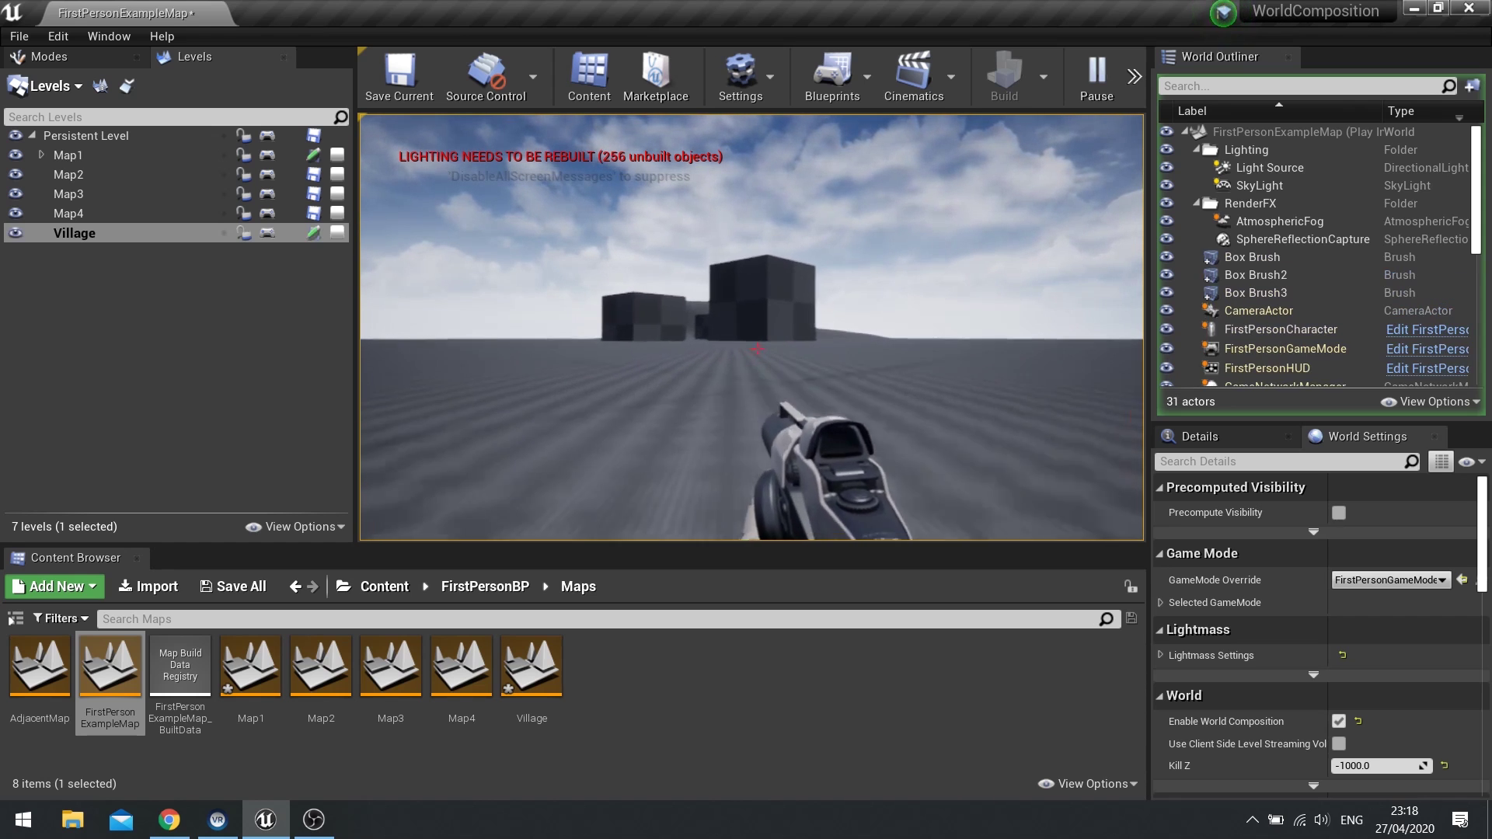
Walk around and between the Village boxes, firing a few test shots, and end the play session.
key(w)
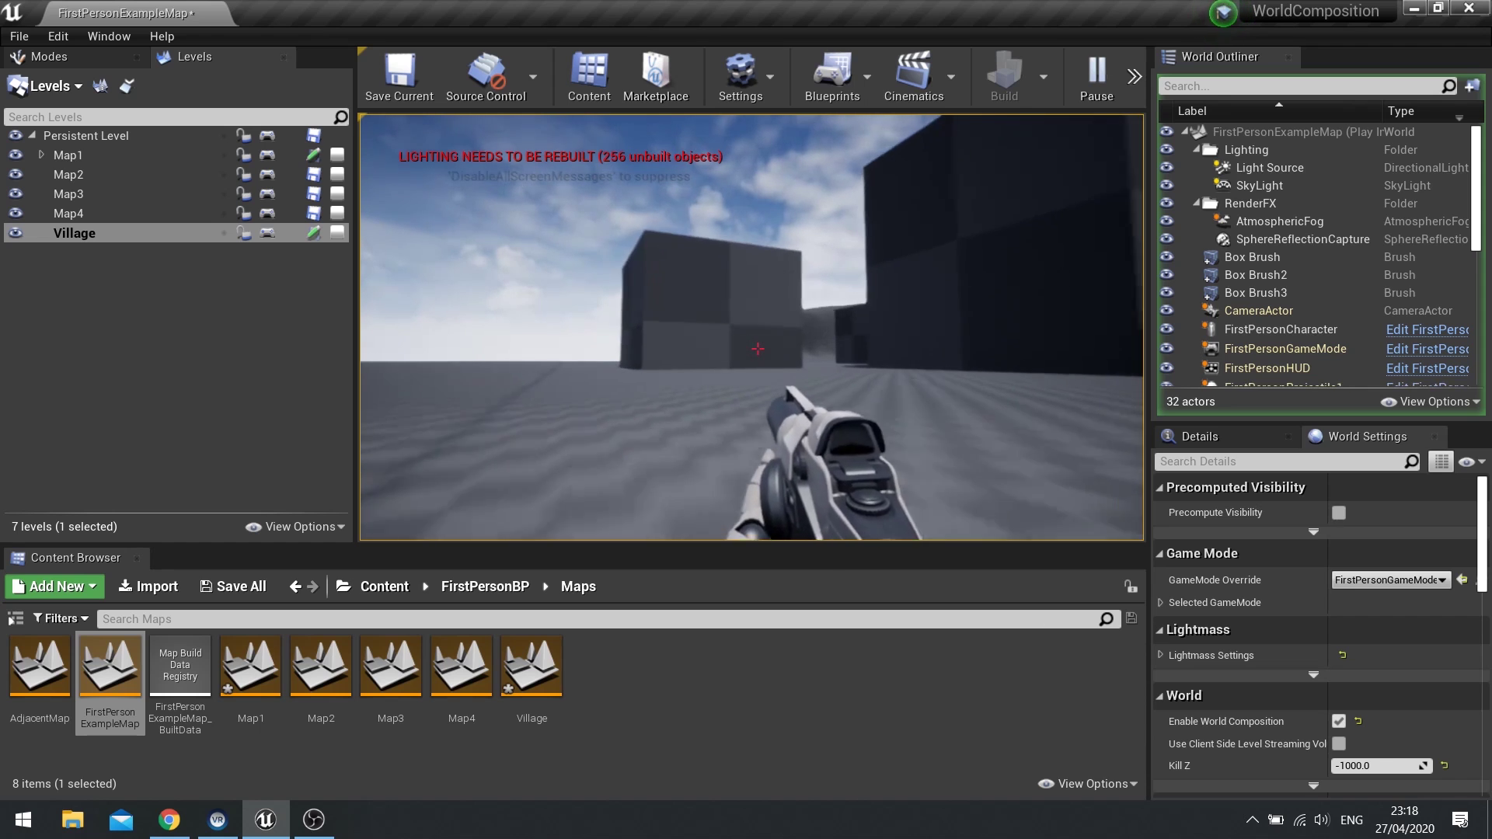
click(758, 349)
key(w)
click(757, 348)
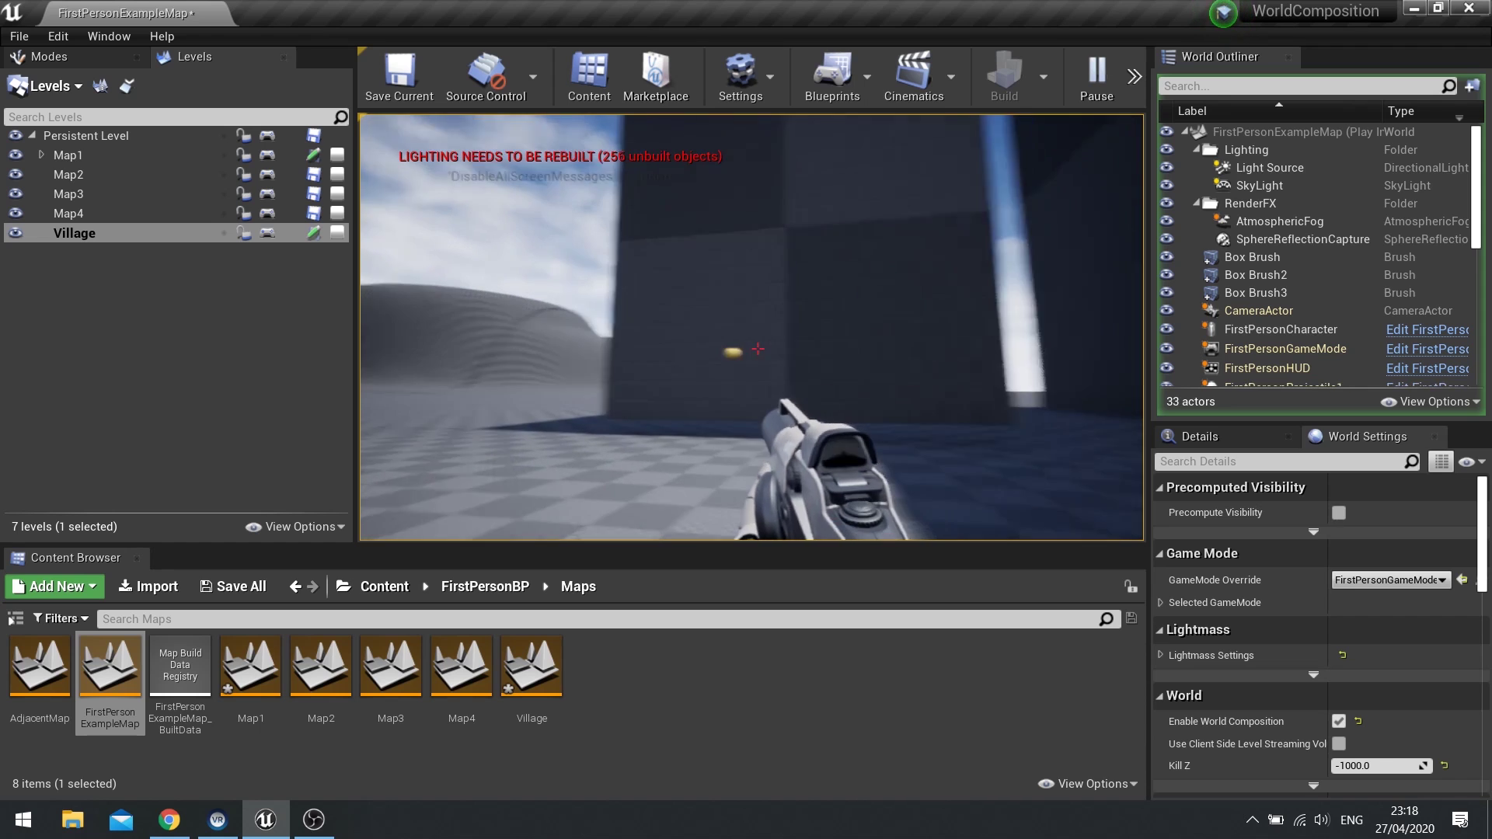
key(w)
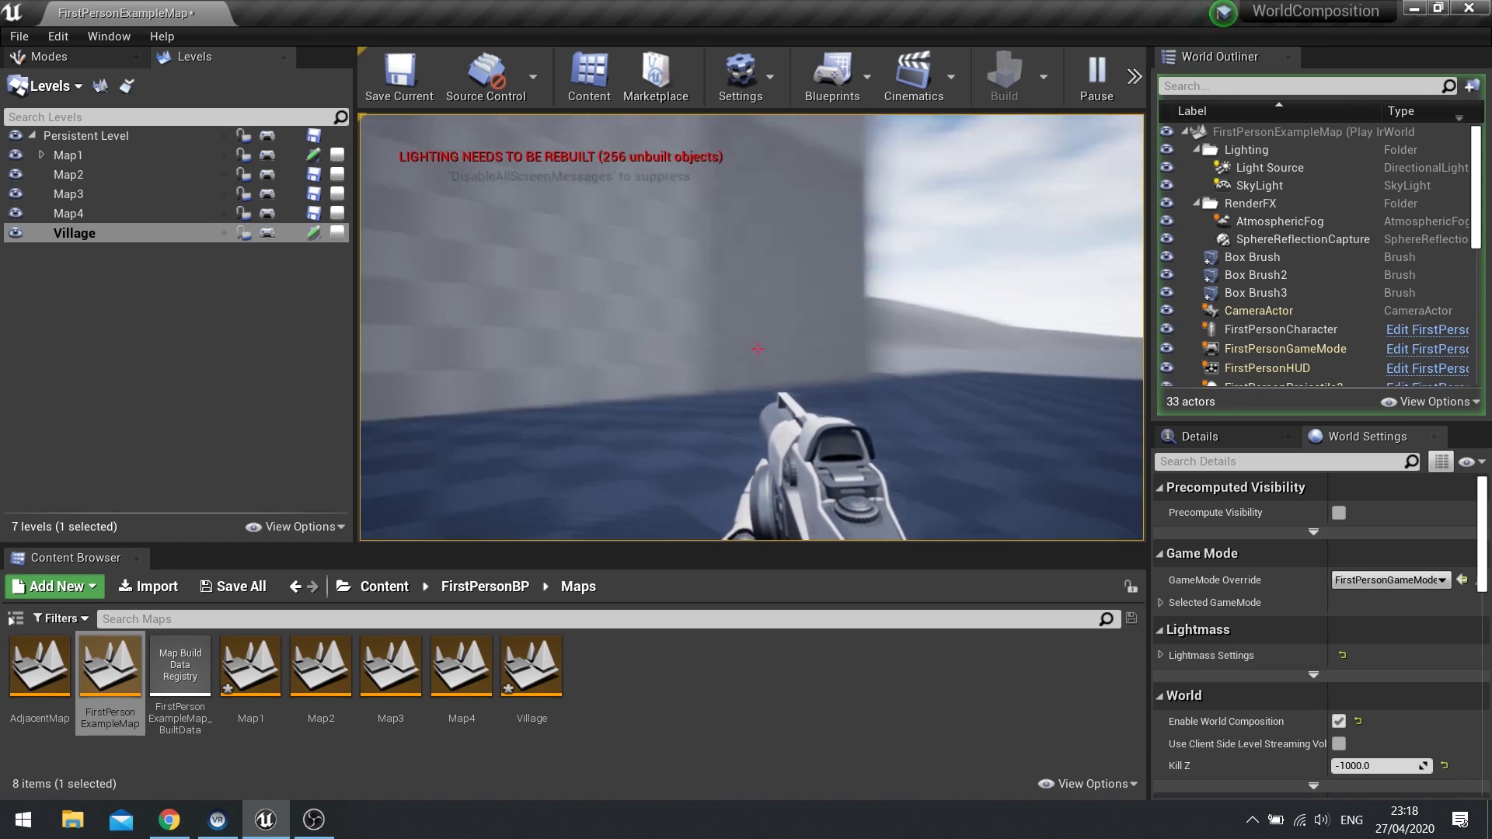
key(w)
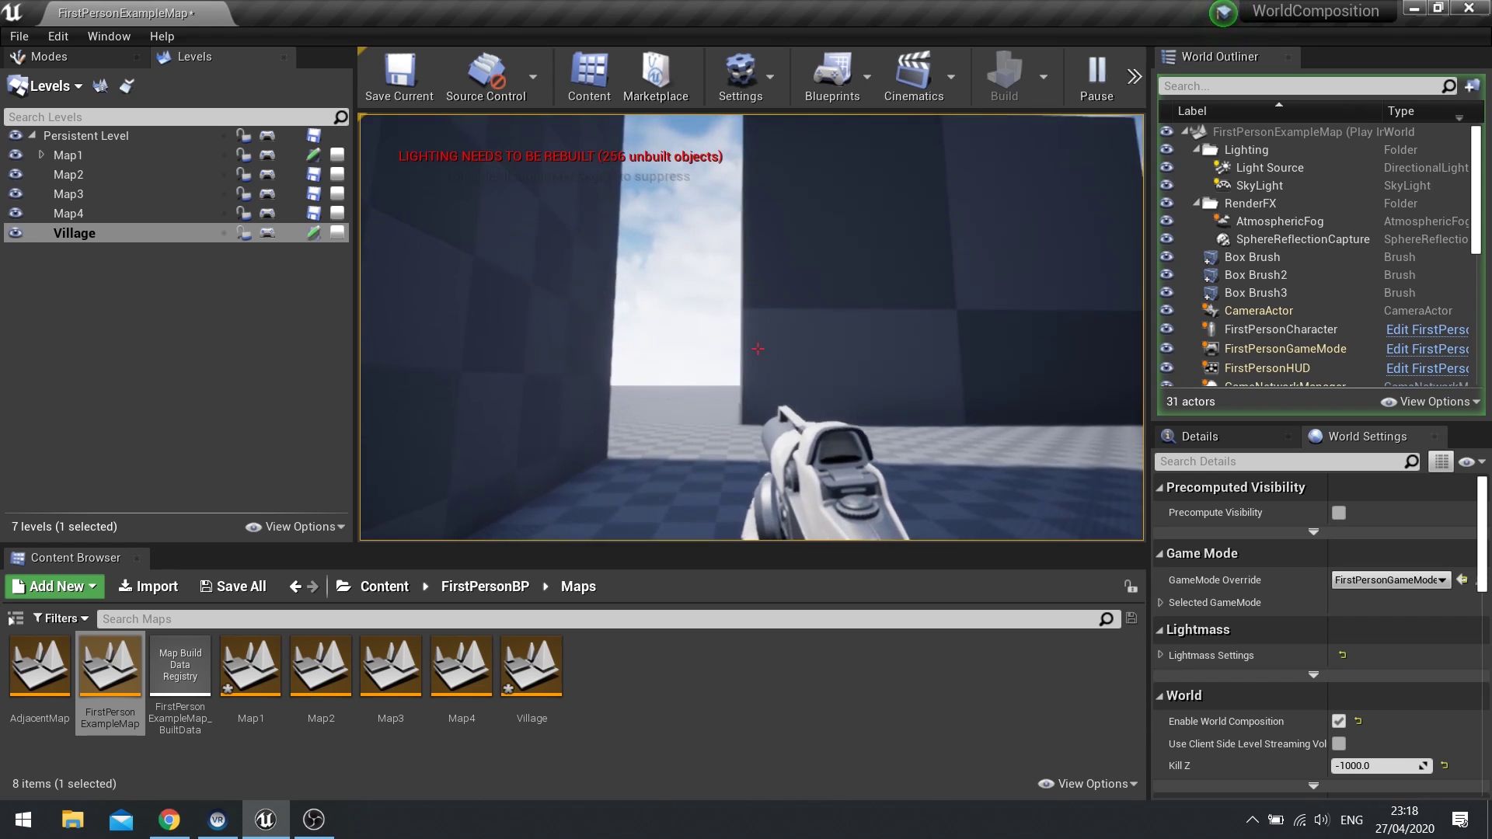
key(w)
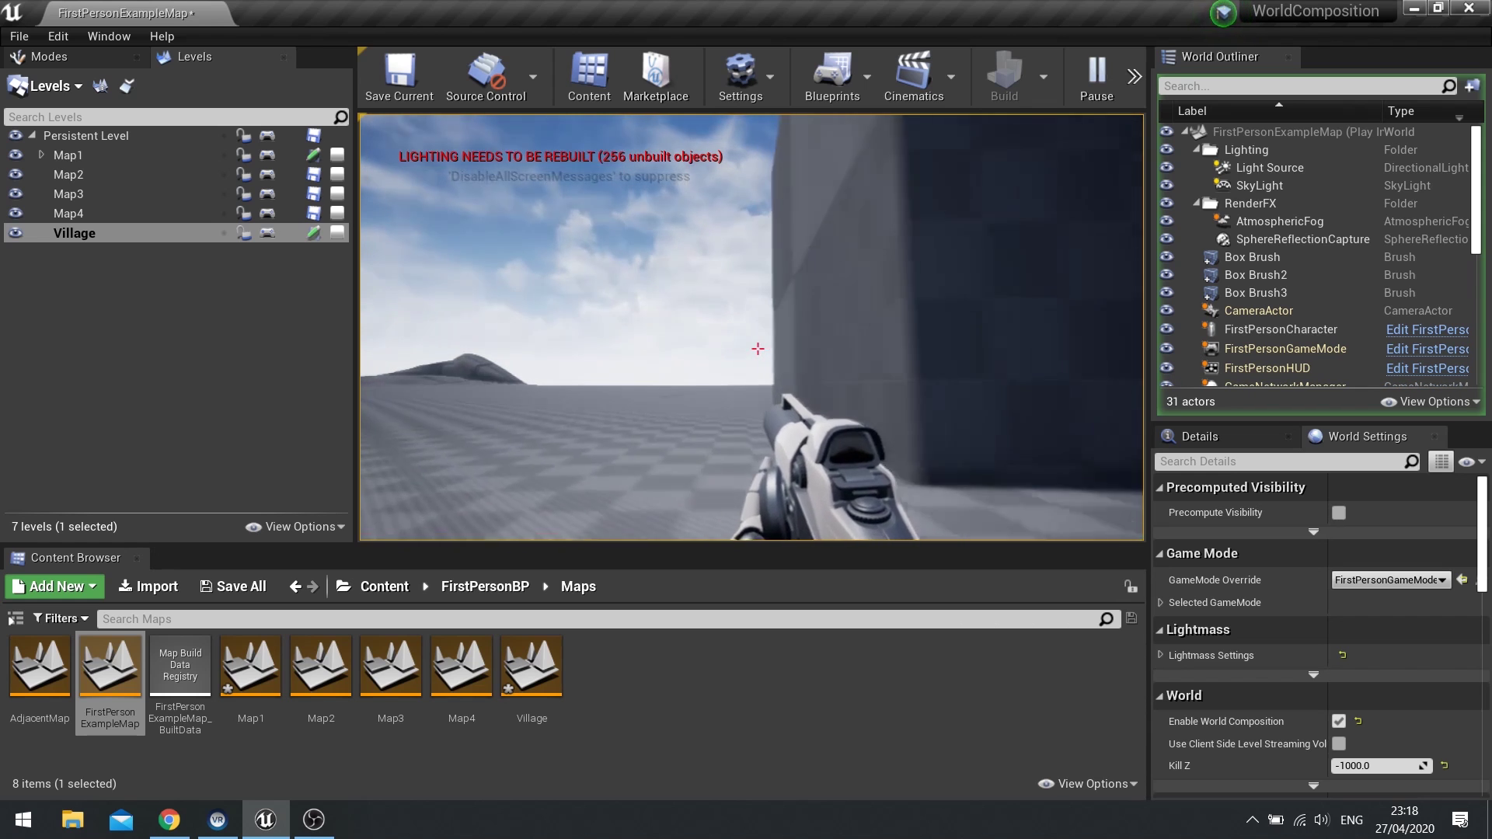
key(w)
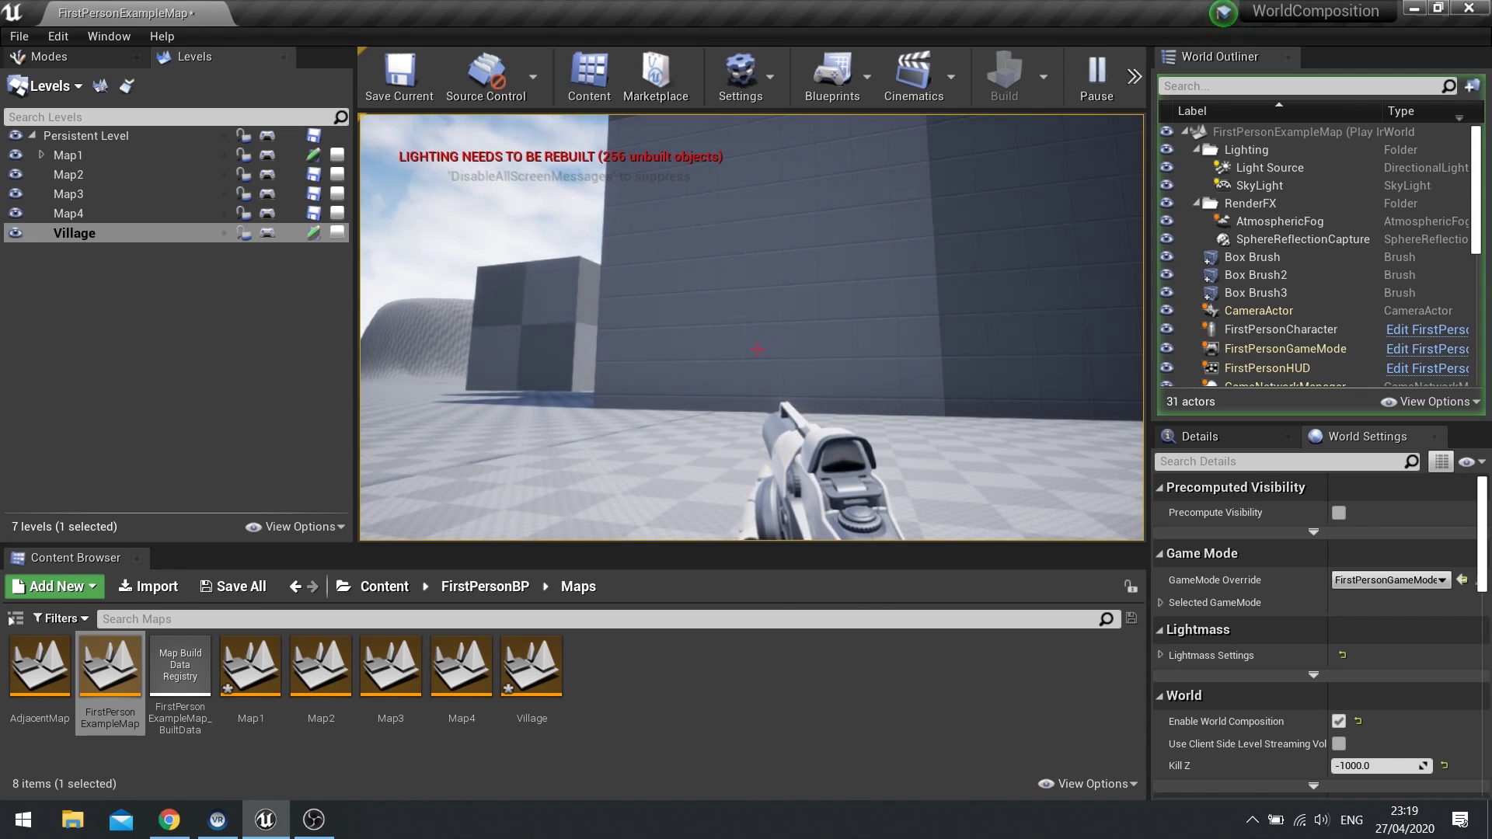
key(Escape)
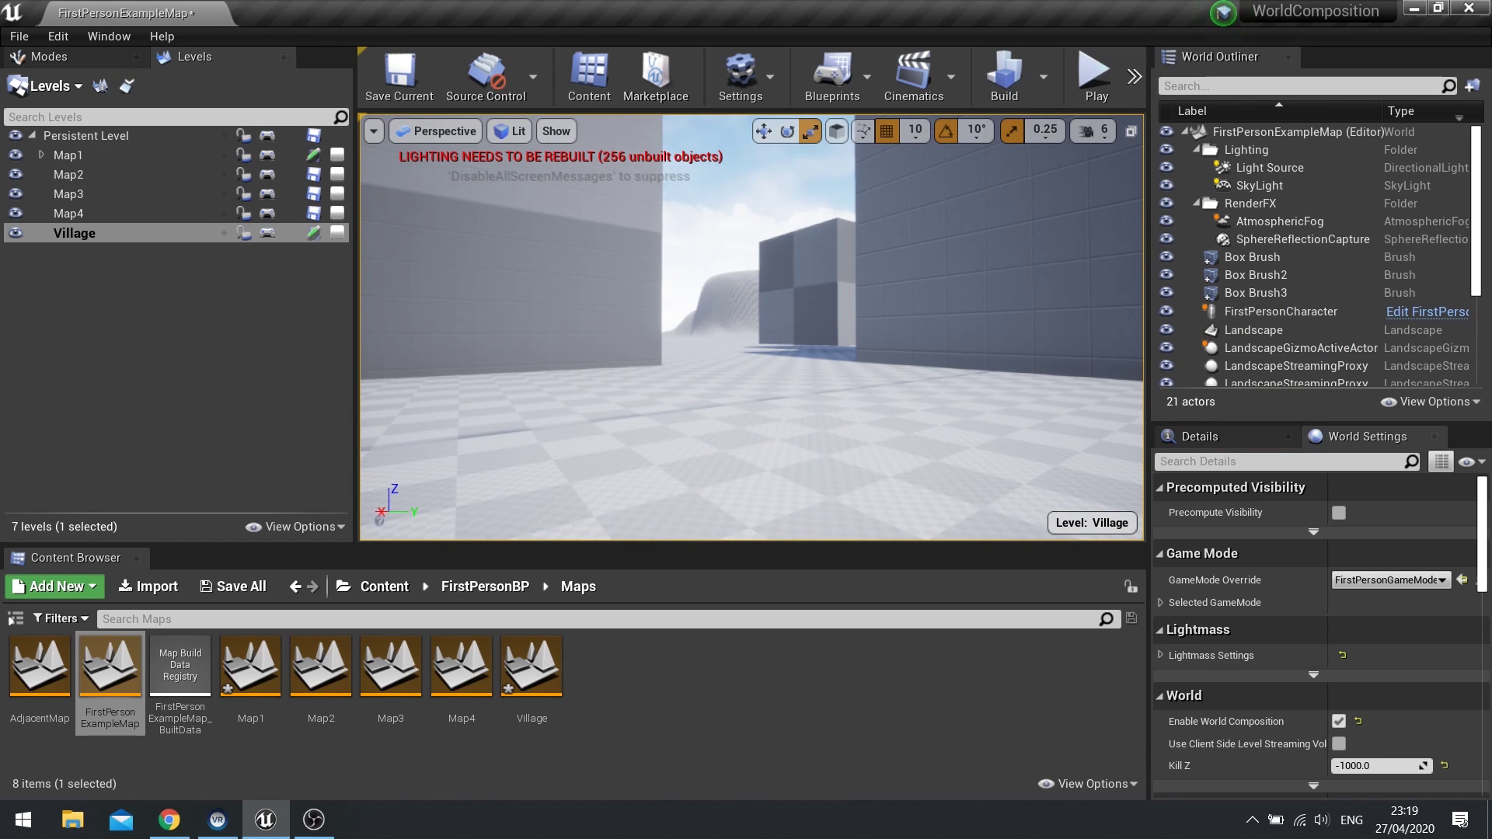
Examine the Village boxes and the surrounding landscape from several distances in the editor viewport.
right_drag(750, 327, 1033, 443)
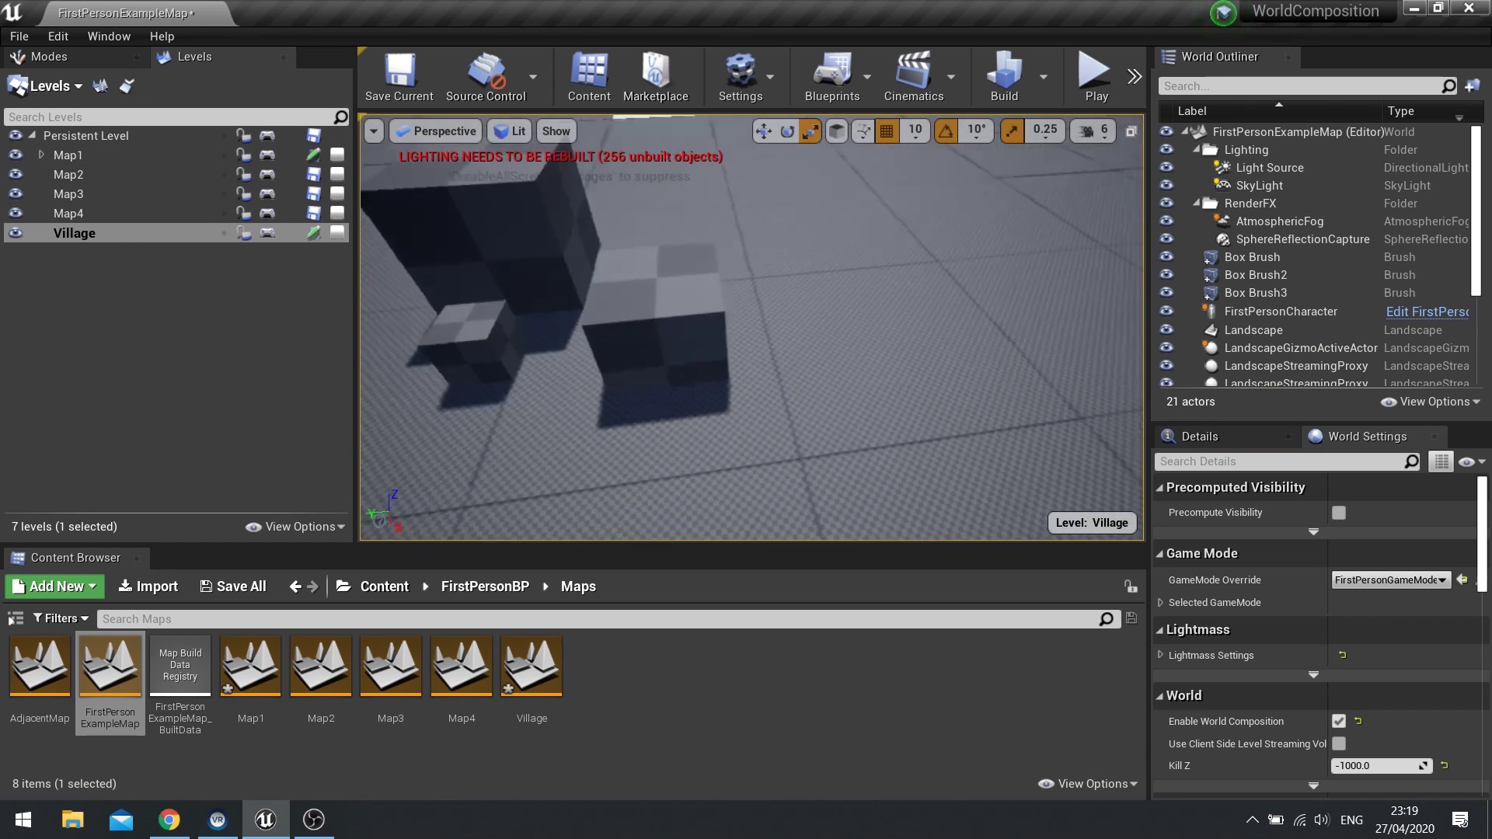
right_drag(551, 343, 551, 342)
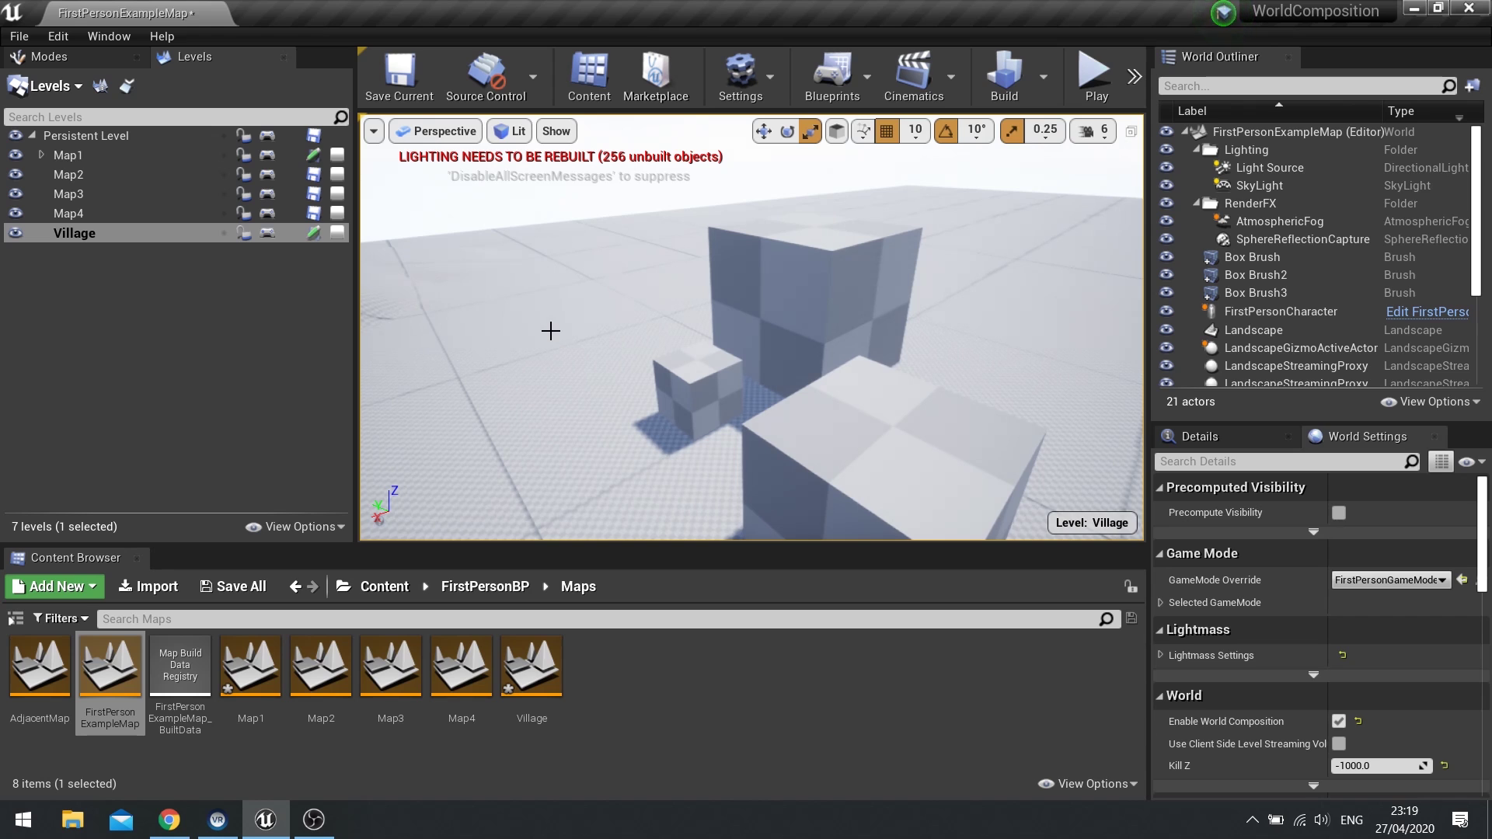
right_drag(551, 331, 551, 331)
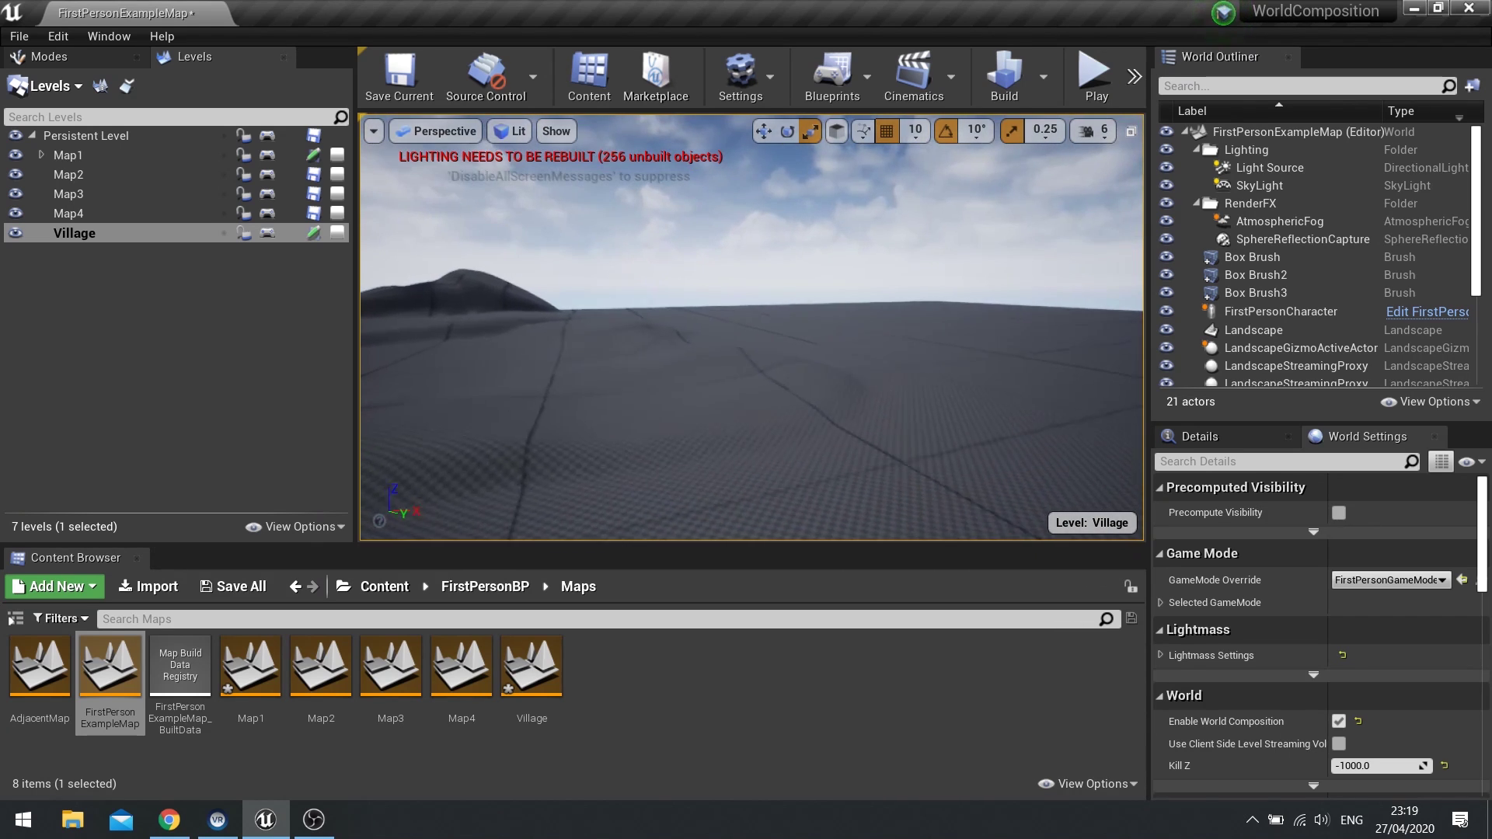
right_drag(730, 343, 729, 343)
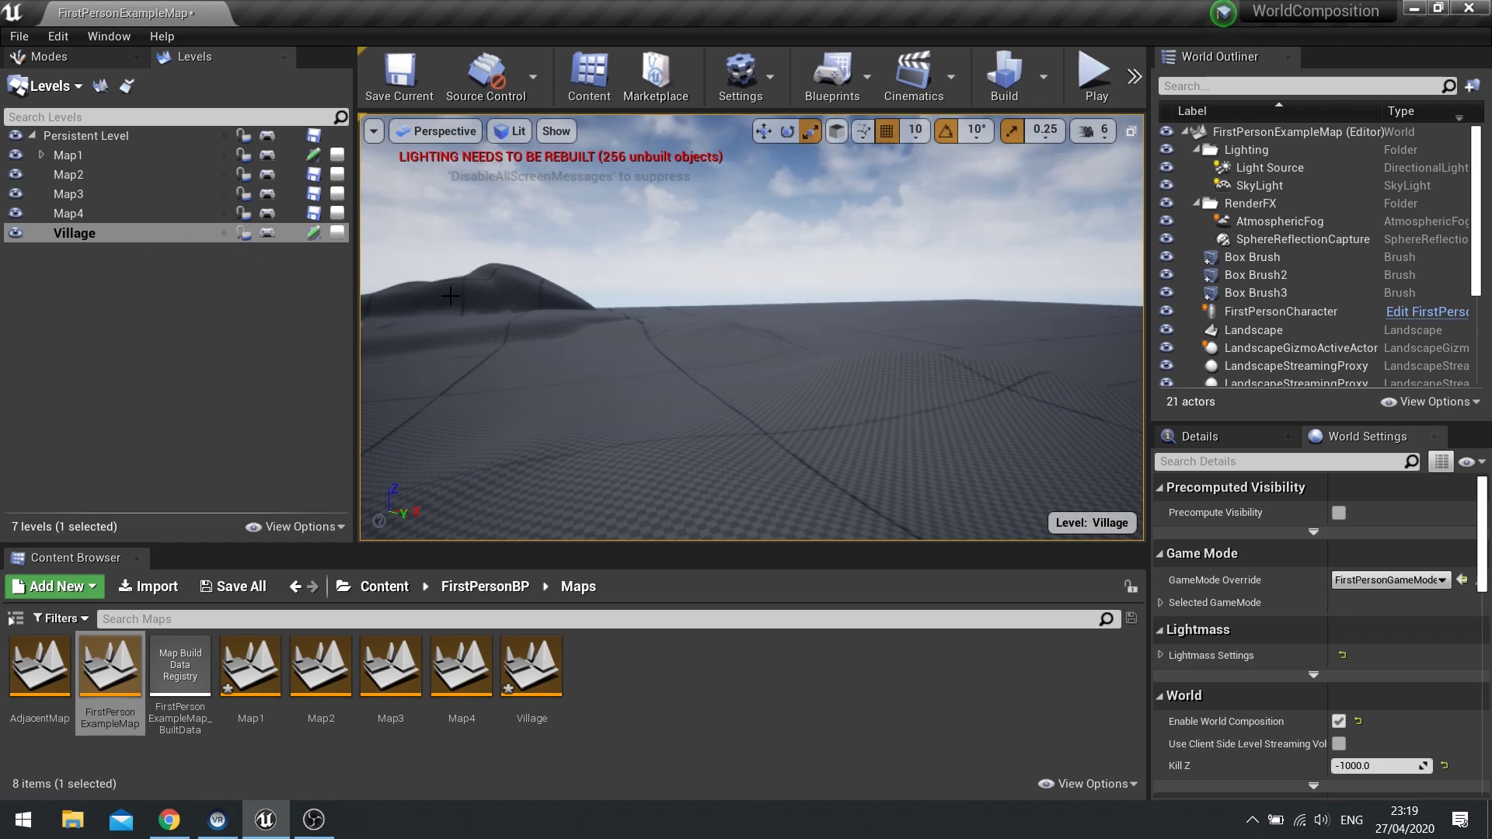
right_drag(545, 393, 546, 392)
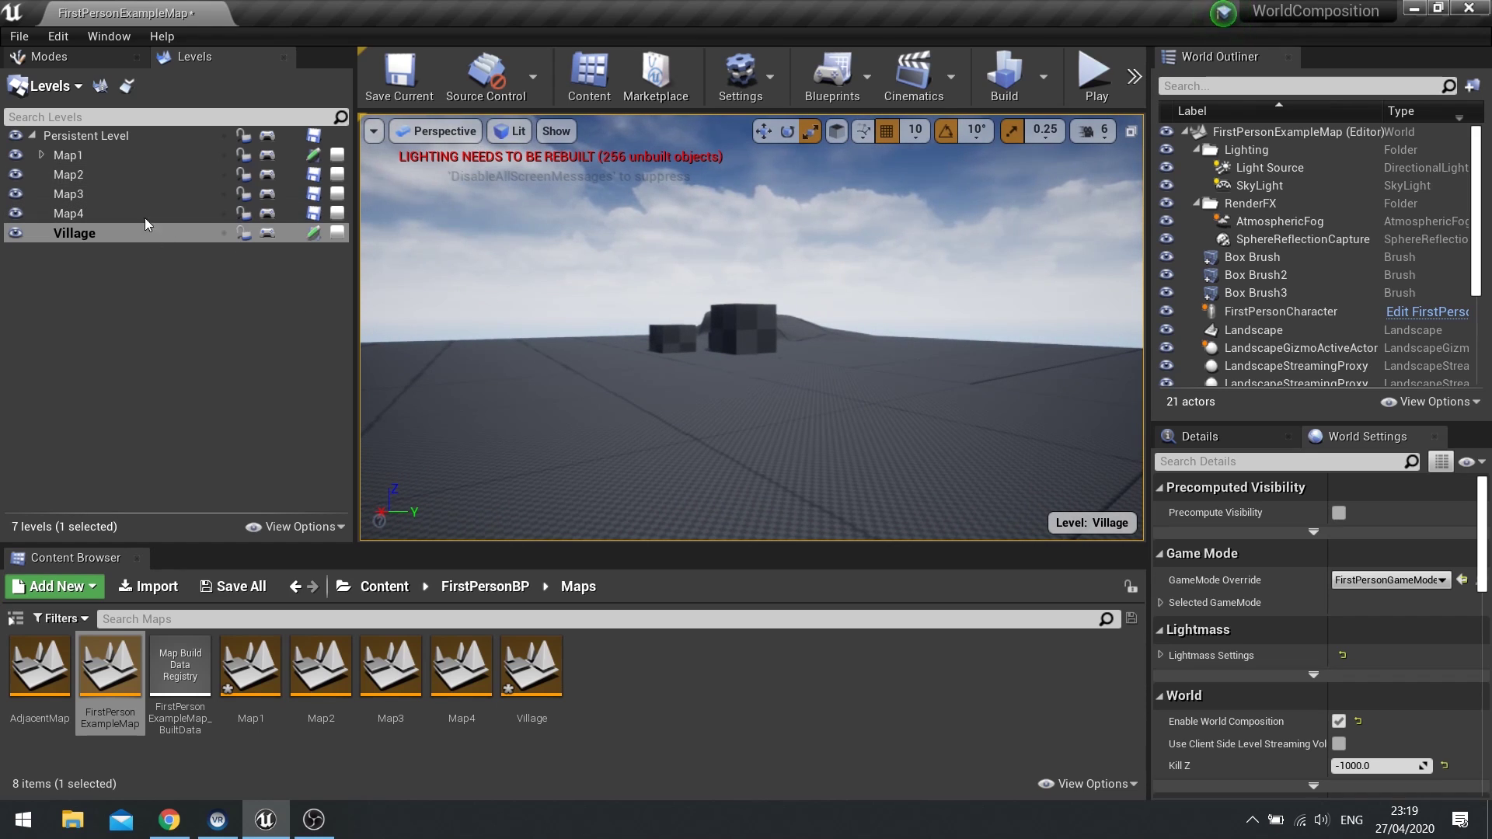
right_drag(544, 311, 555, 284)
key(w)
right_drag(645, 268, 645, 269)
Select the Village boxes in turn to point them out, finishing with the tall Box Brush2.
click(645, 272)
click(724, 271)
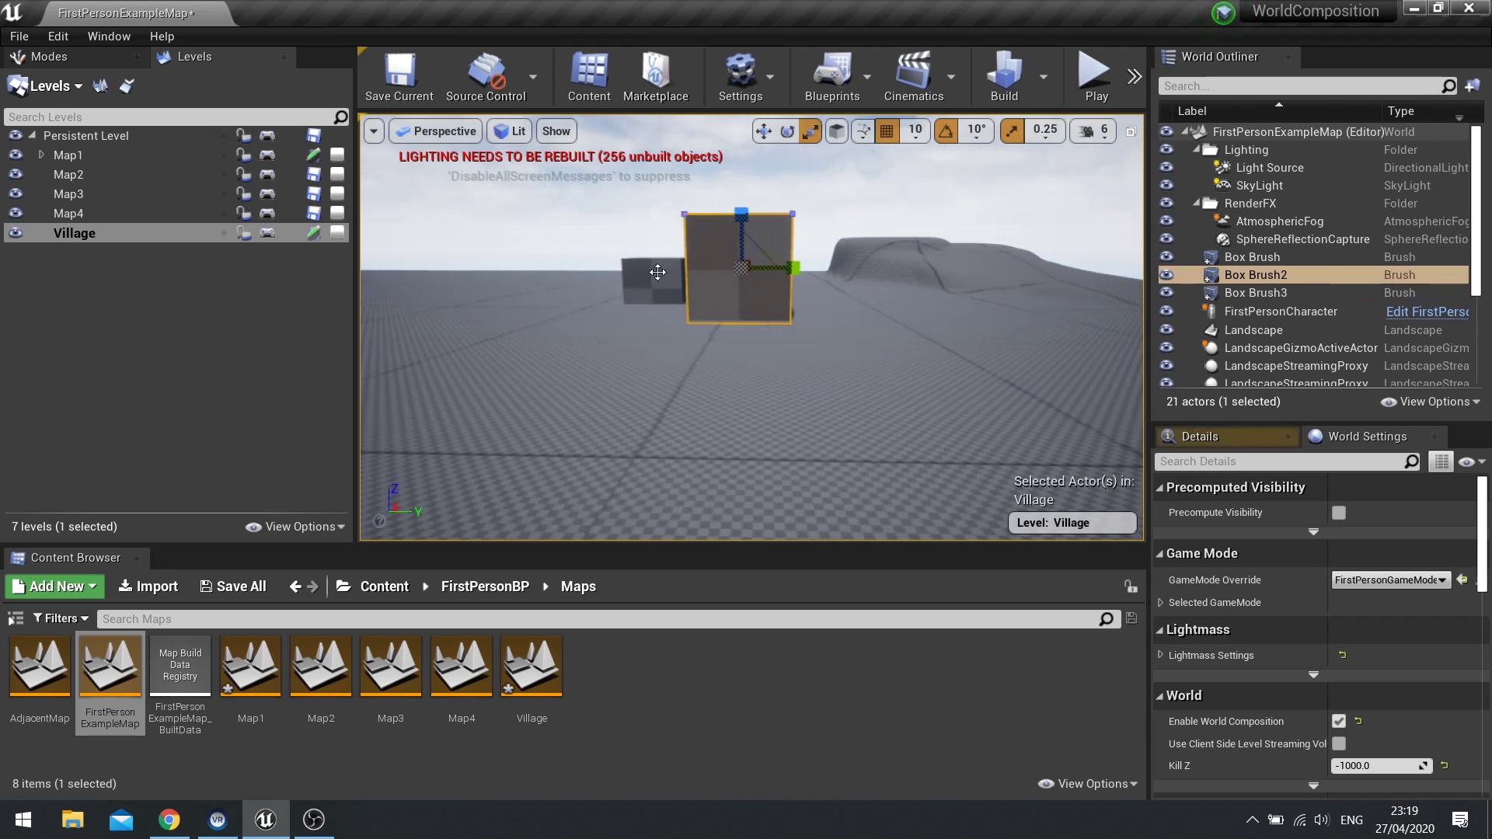
click(656, 273)
click(723, 268)
Inspect the Village boxes up close and from far across the landscape with Box Brush2 selected.
key(w)
mouse_move(722, 269)
right_down()
mouse_move(716, 252)
mouse_move(749, 268)
mouse_move(745, 288)
right_up()
key(a)
key(s)
right_drag(743, 344, 744, 344)
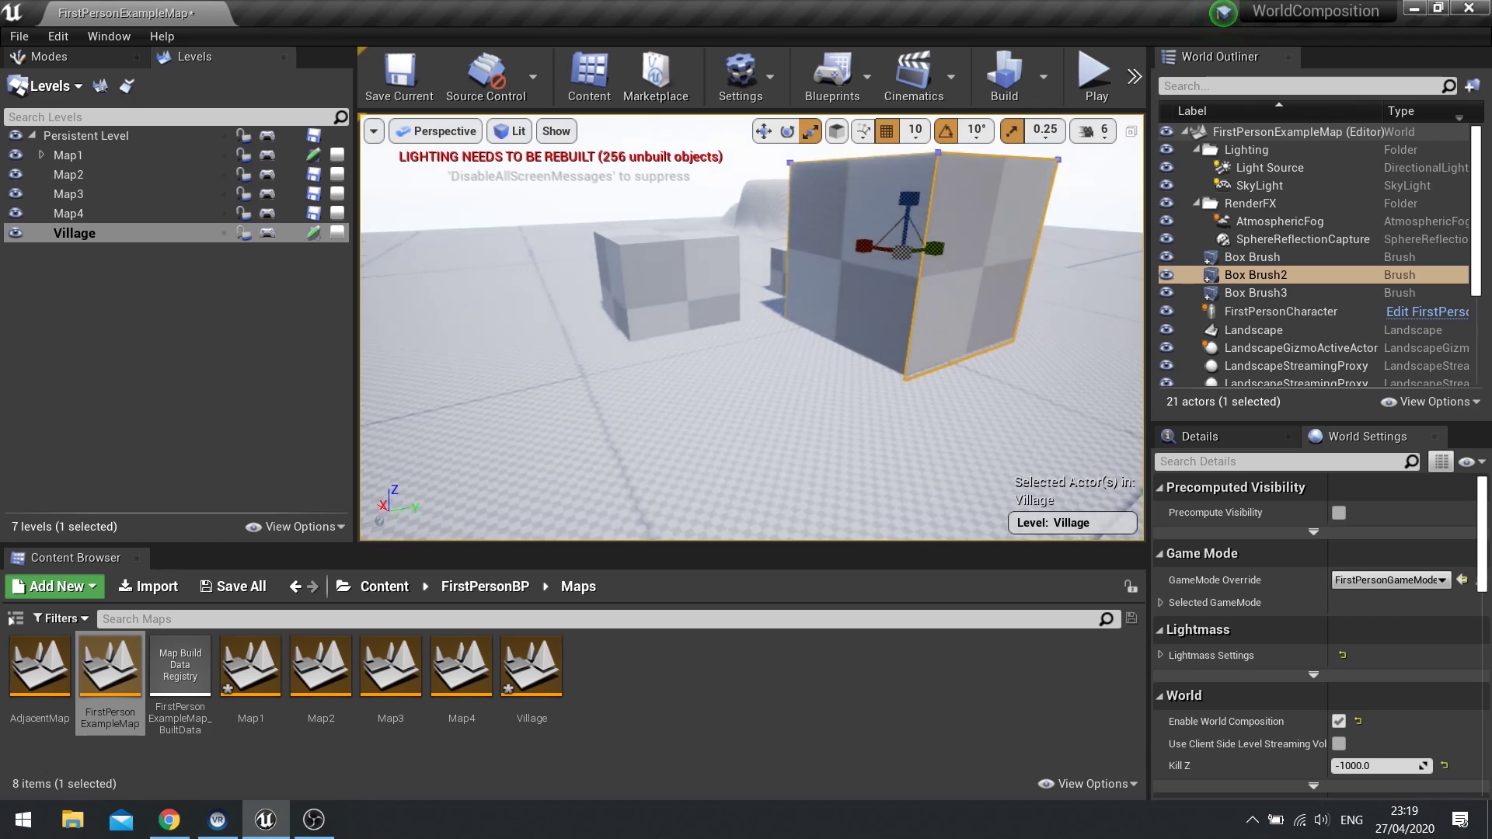
right_drag(383, 250, 383, 249)
key(d)
key(a)
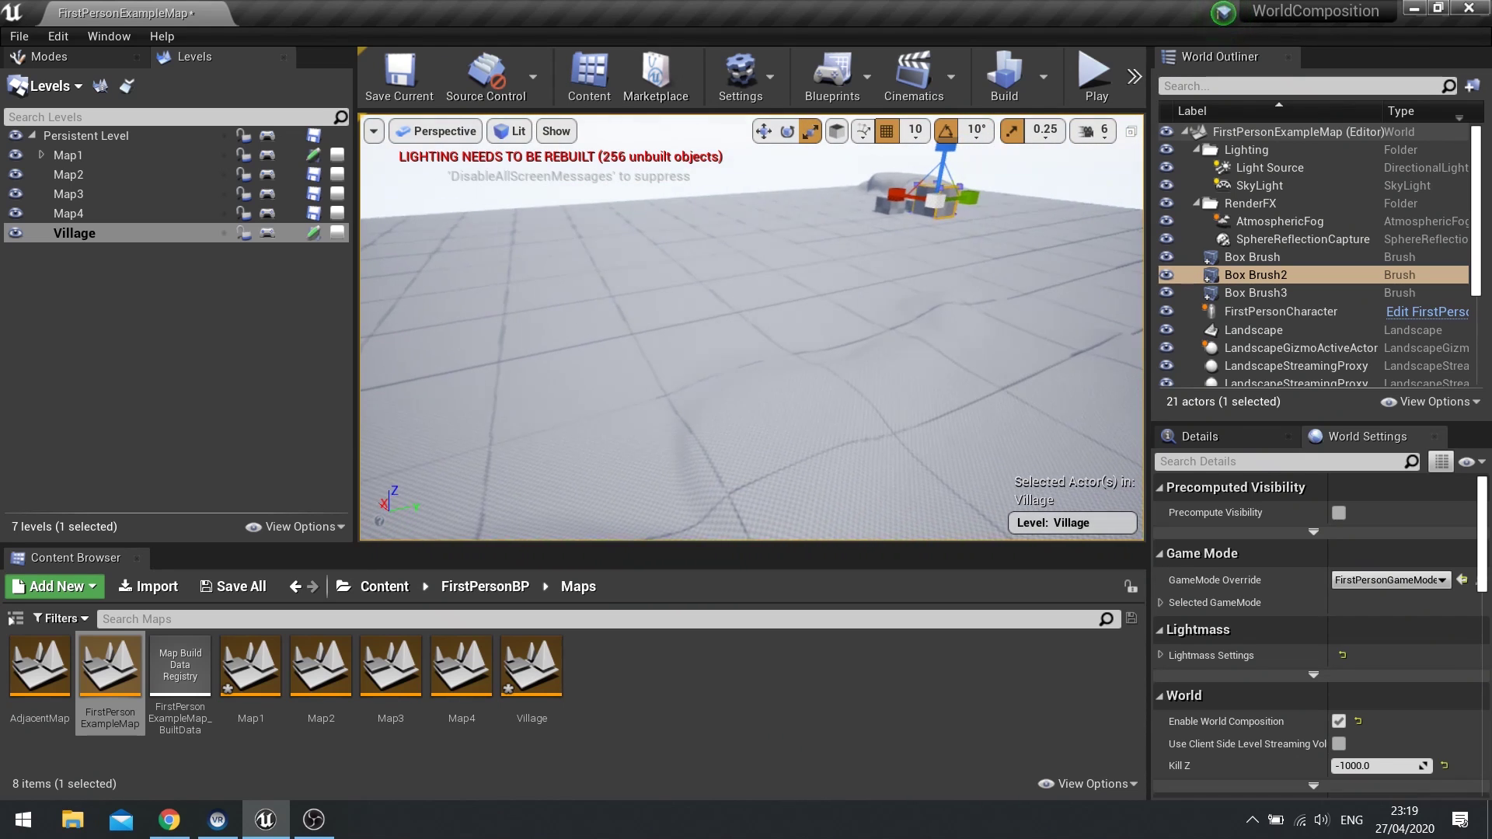